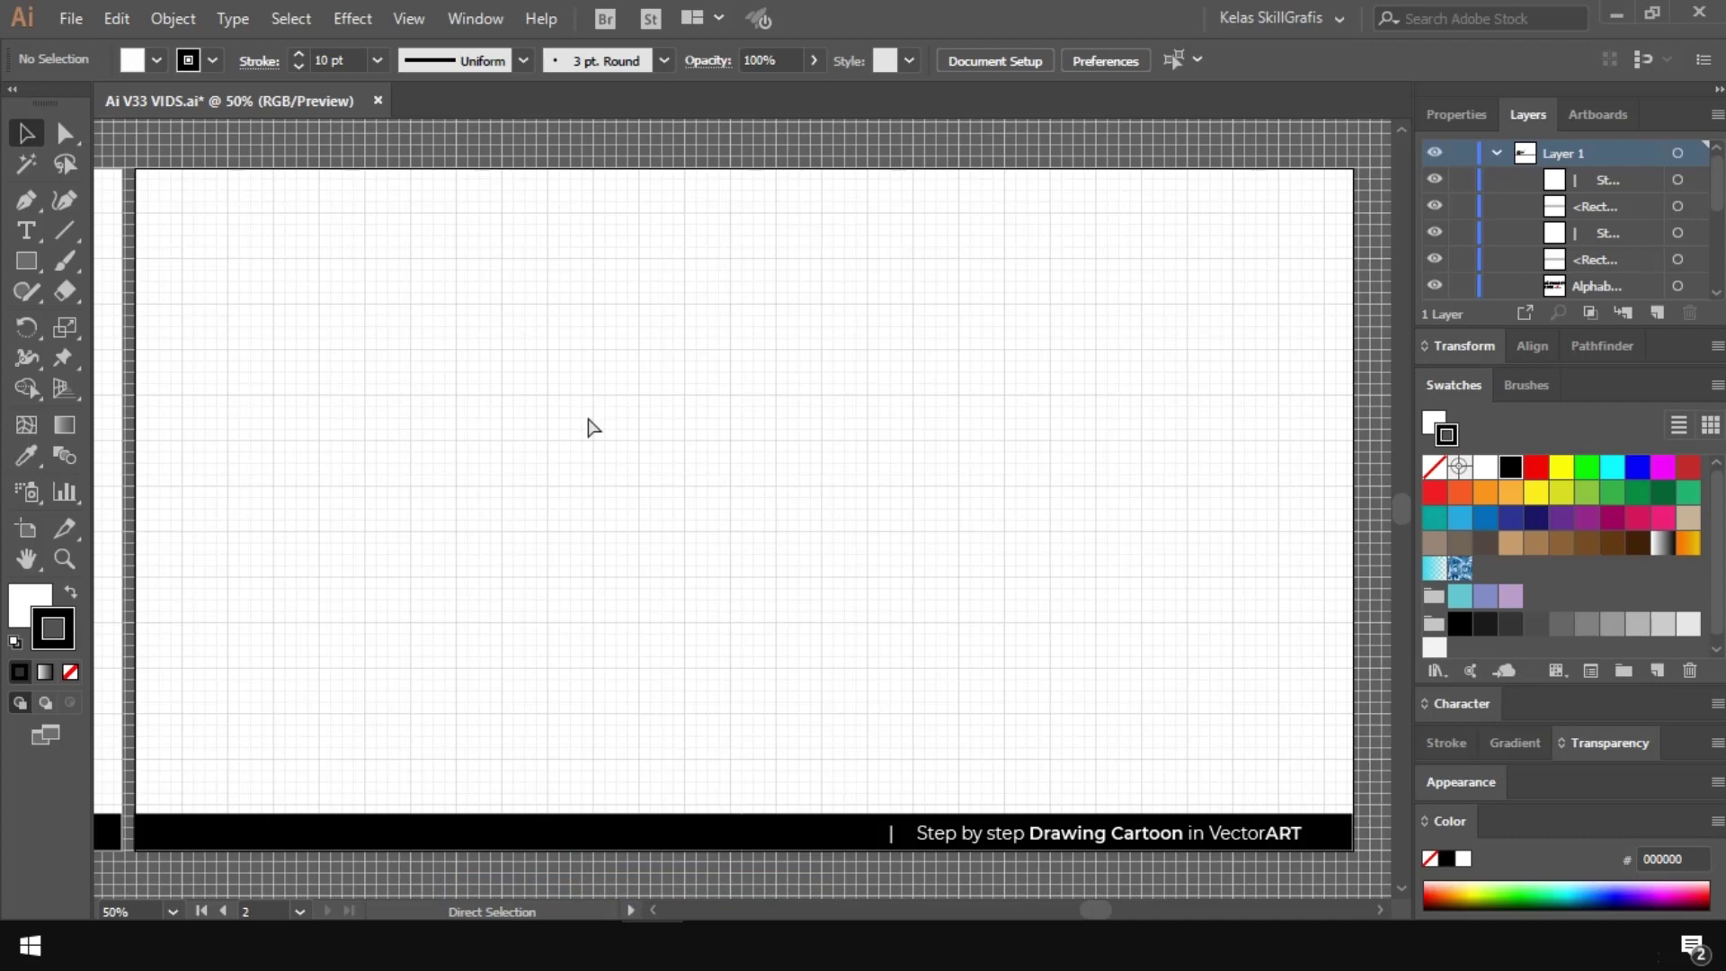
Step: Draw an open trapezoid with the Pen tool through about (580, 792), (724, 288), (1039, 270) and (1156, 792) pt, and remove its fill
key("ctrl+plus")
left_click(24, 199)
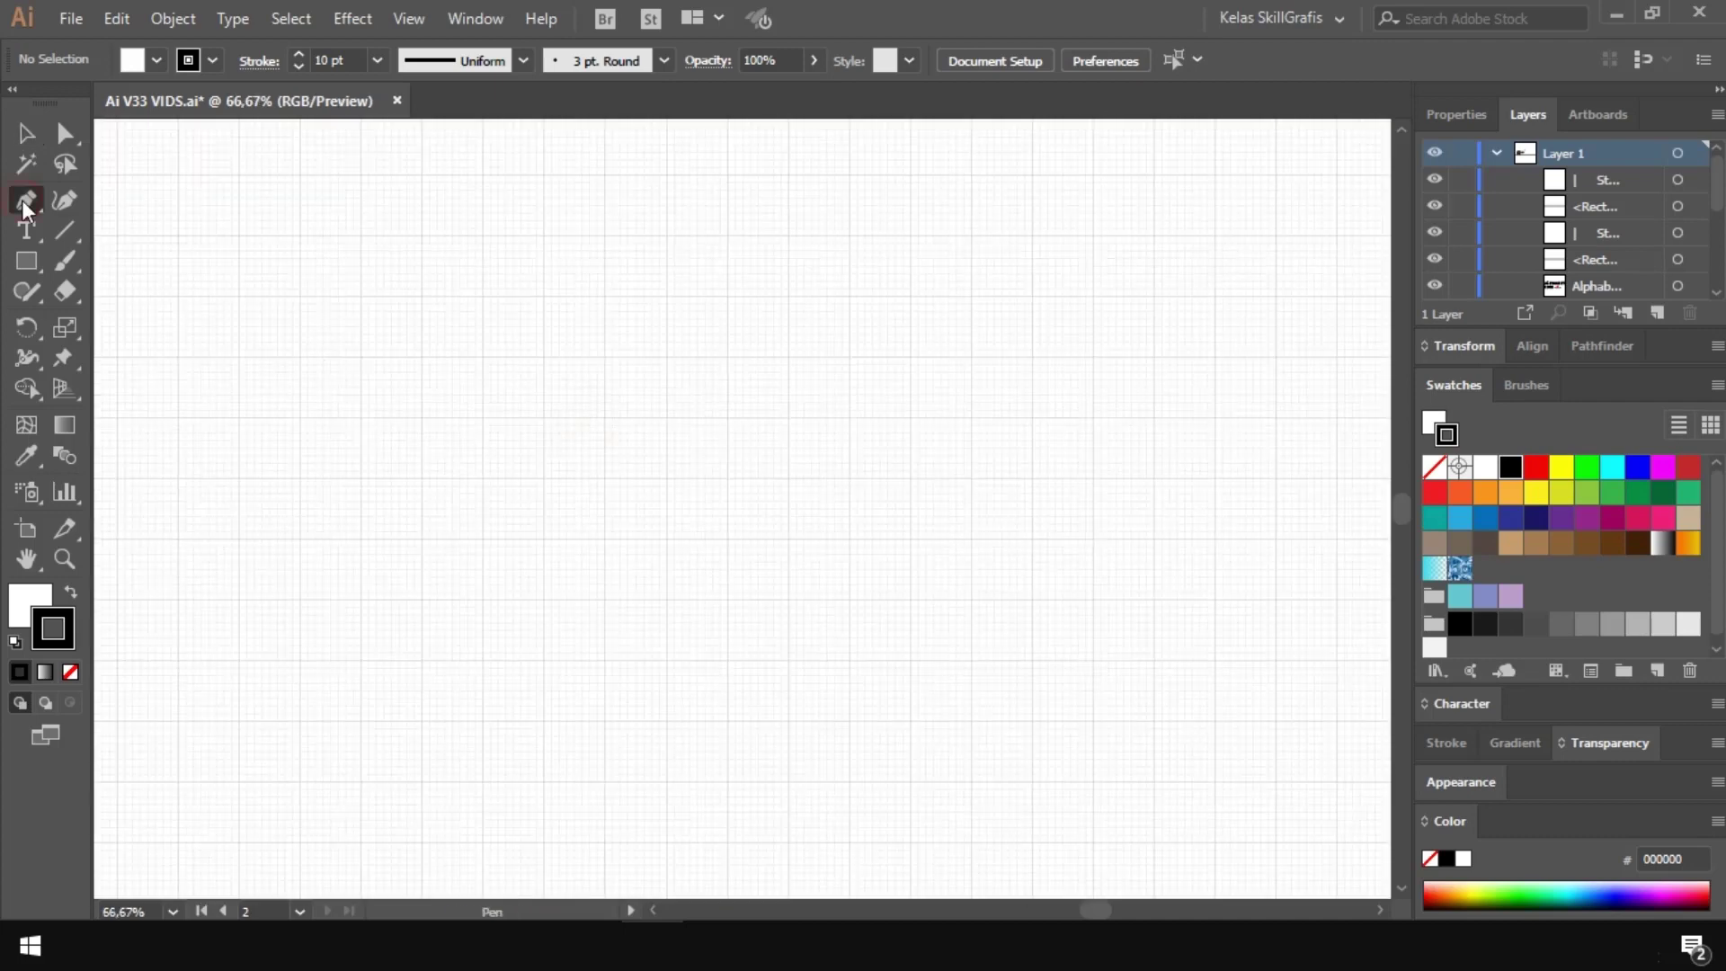
left_click(422, 721)
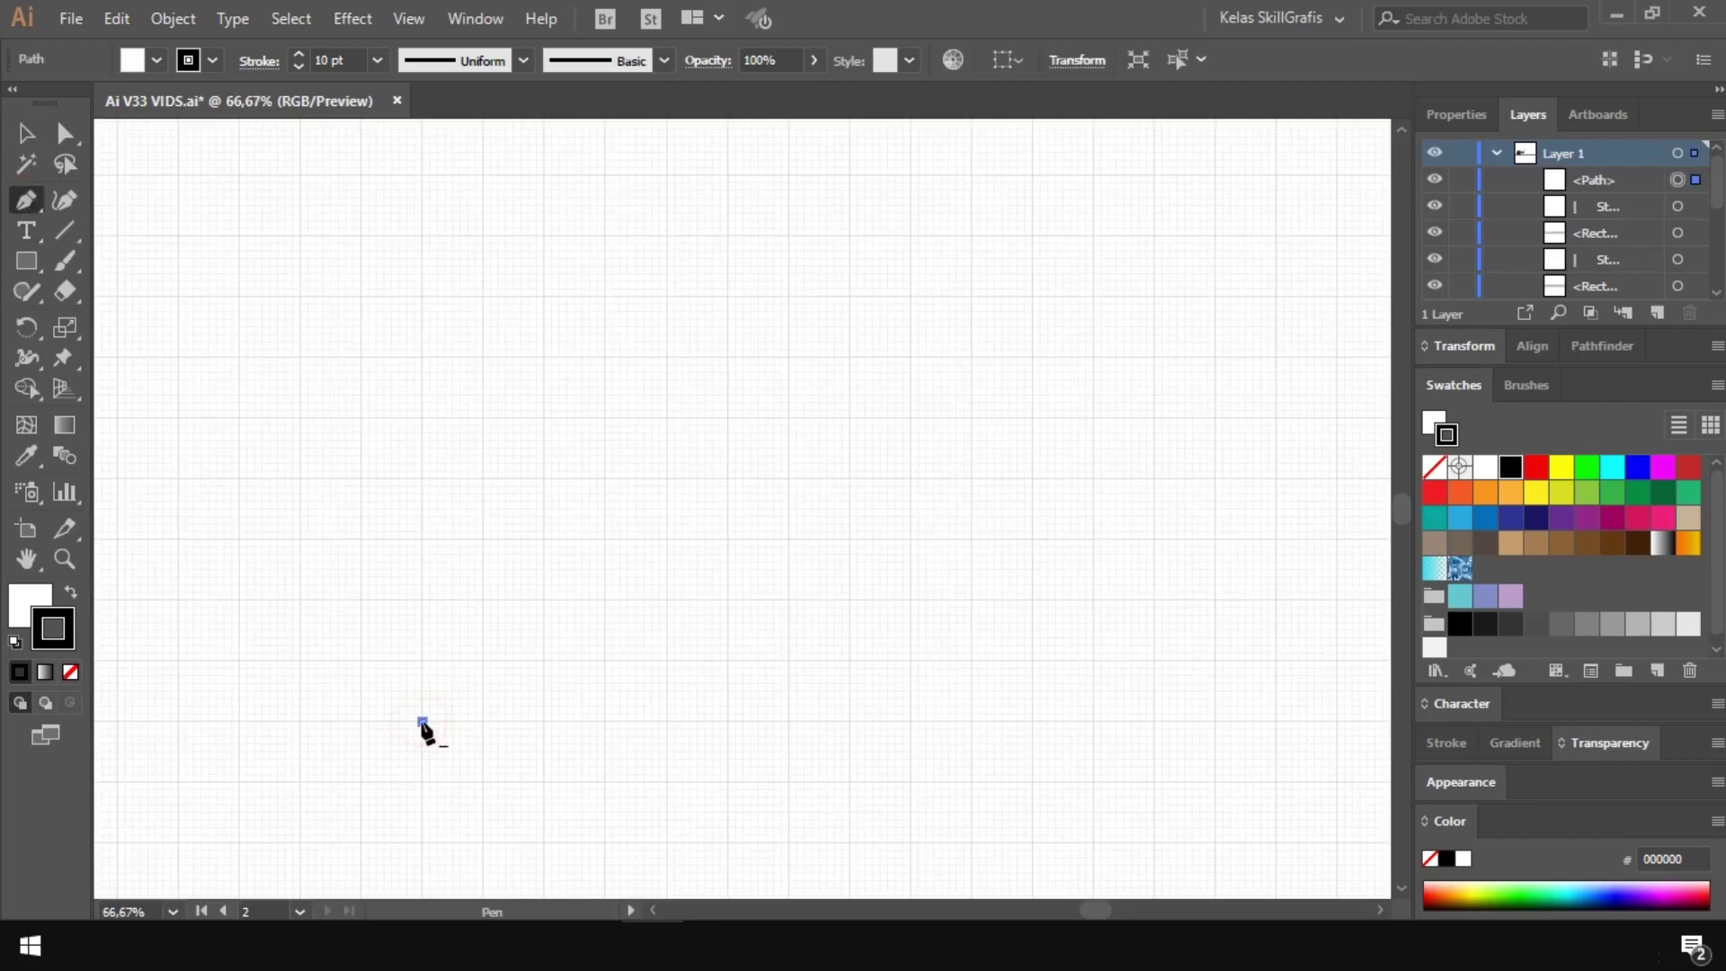
left_click(543, 296)
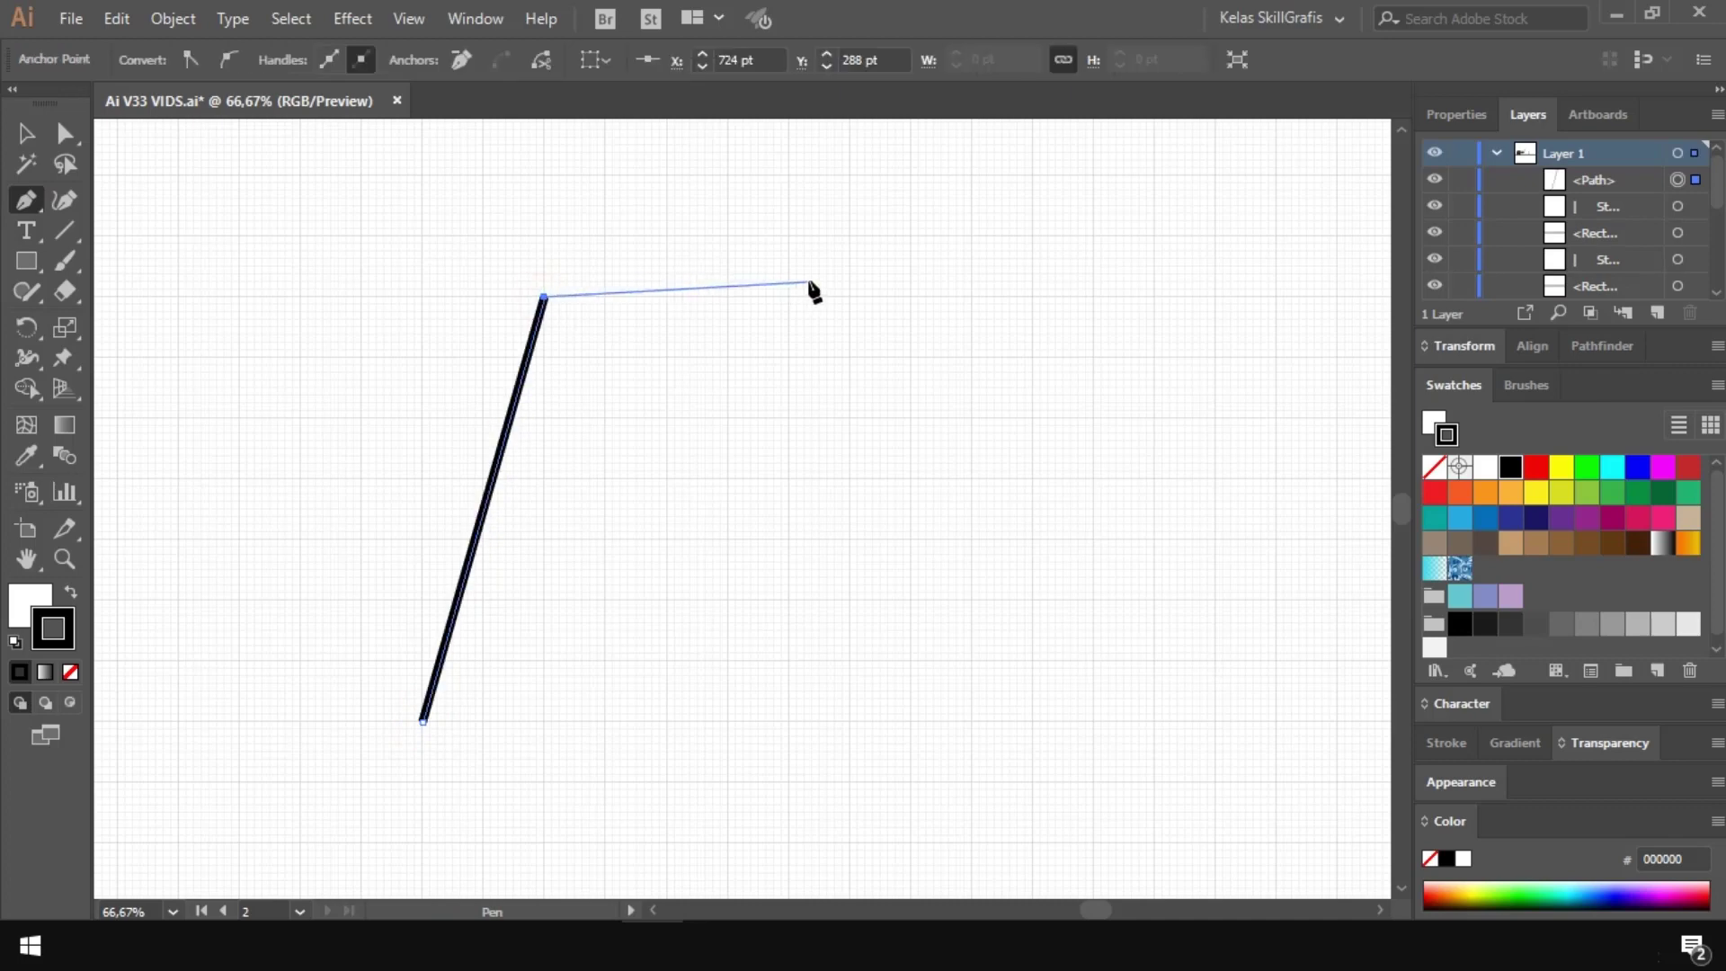
left_click(810, 282)
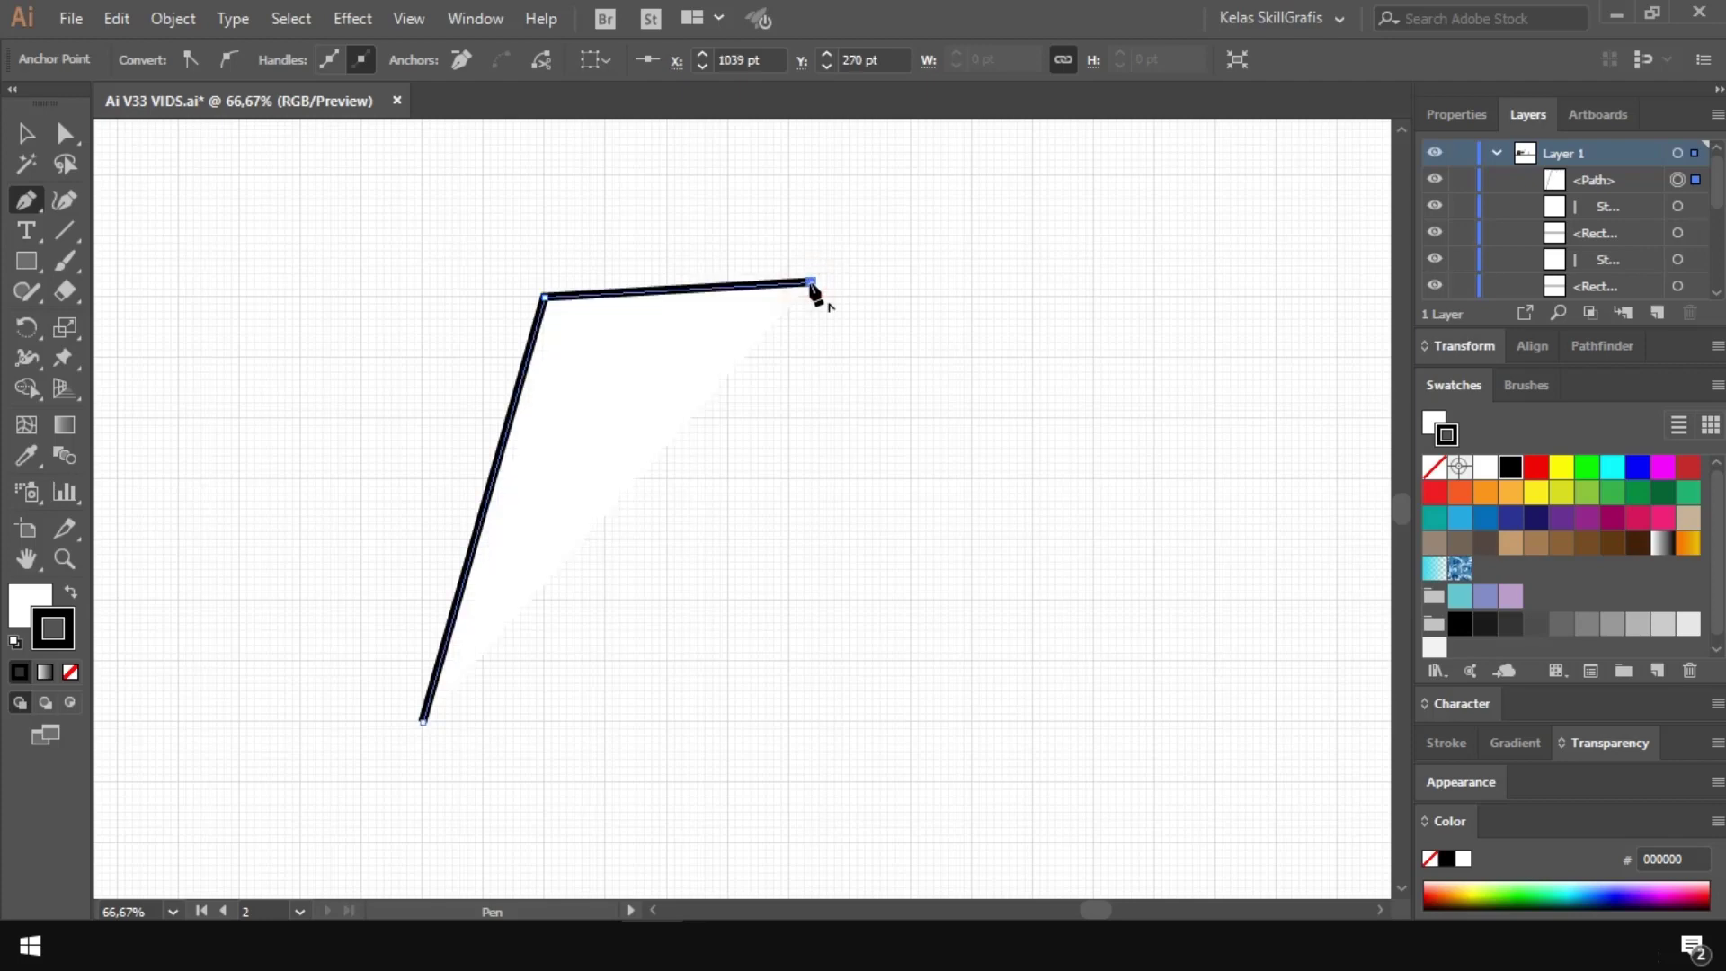
left_click(911, 722)
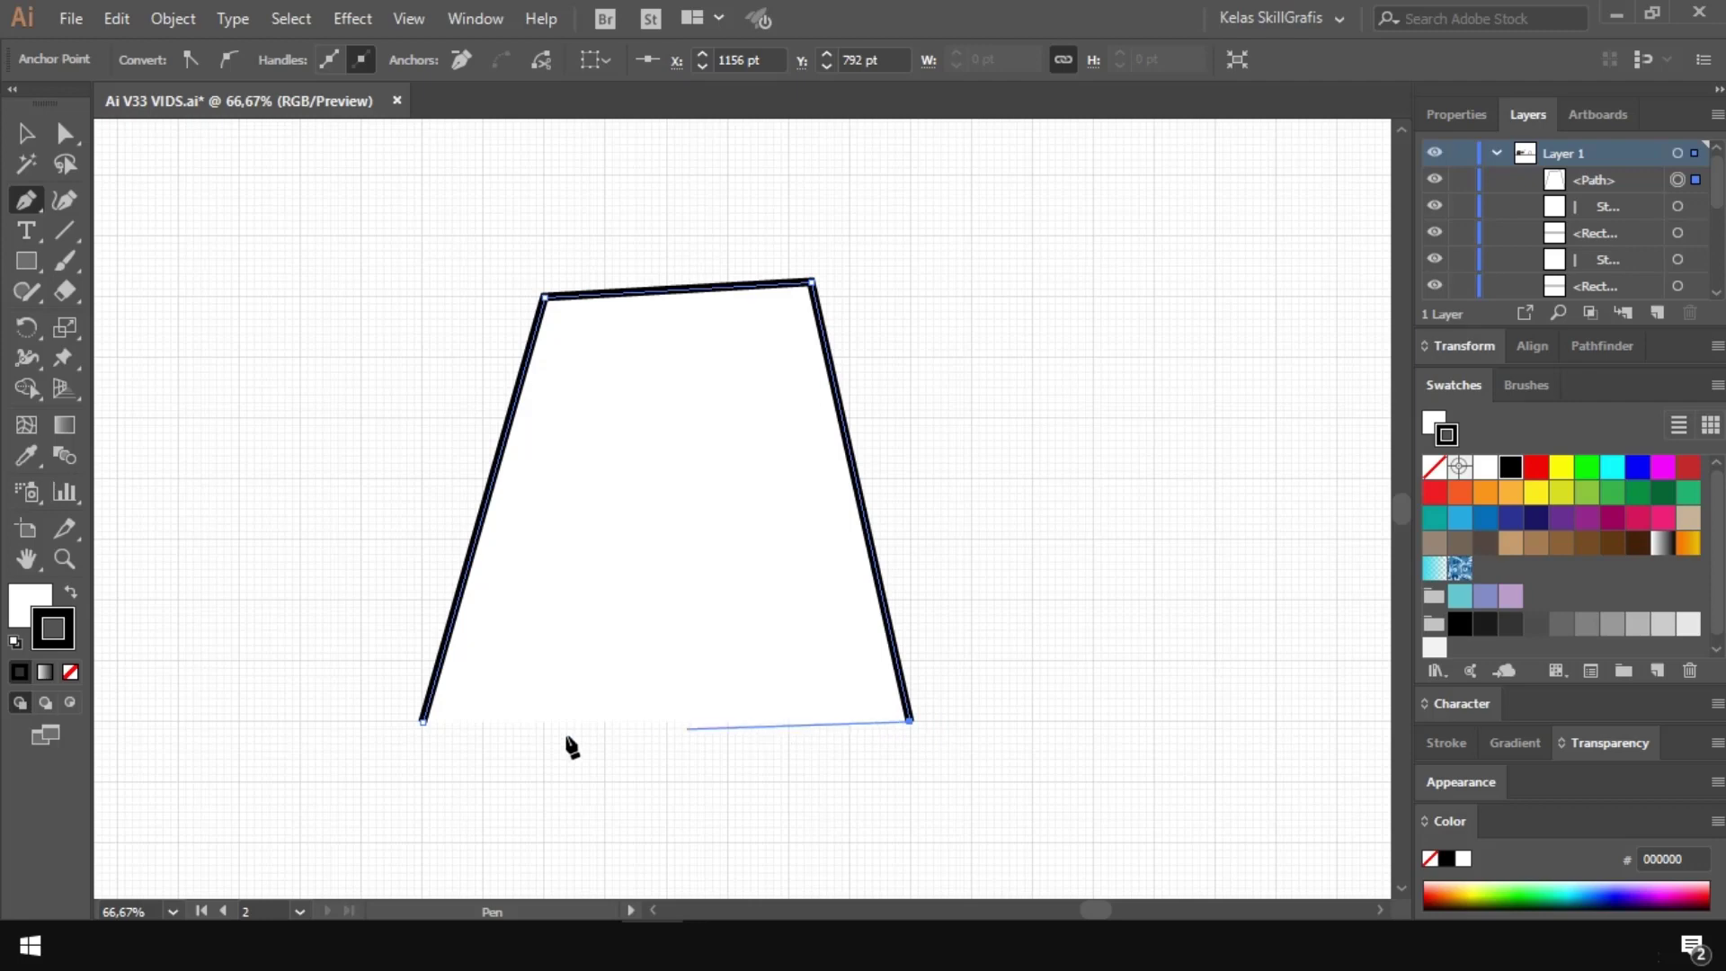
key("x")
key("slash")
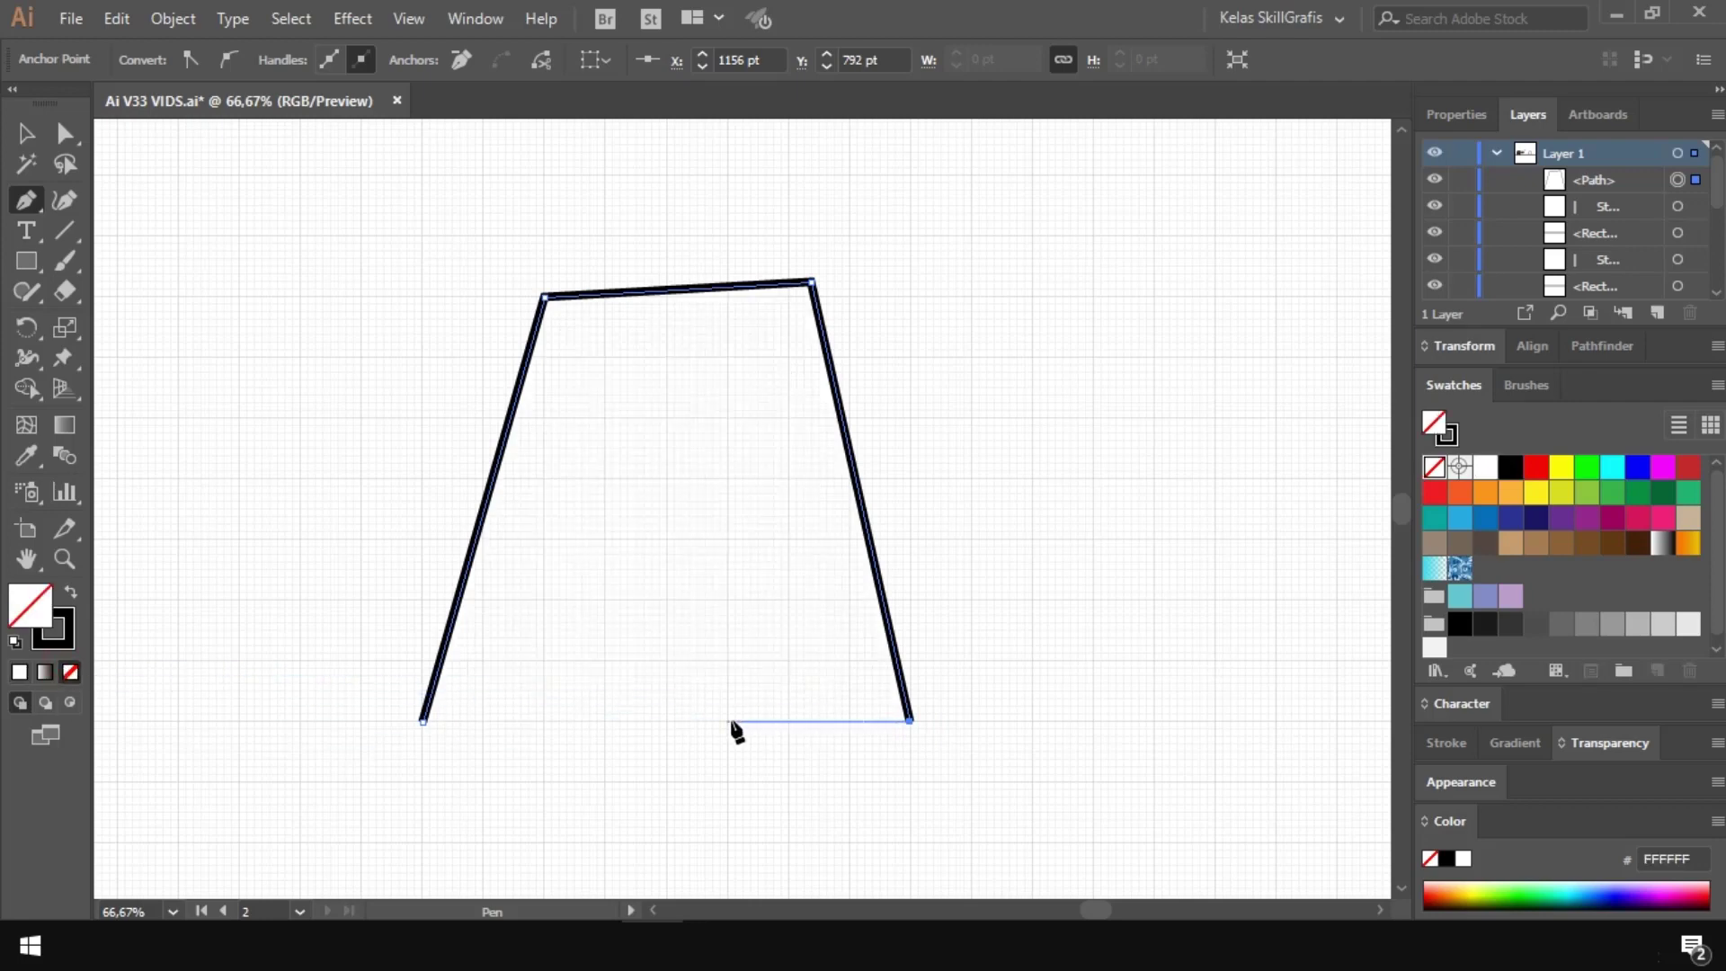
Step: Continue the path with a notch about 144 pt high between the letter A's legs, and close it at its starting point
left_click(727, 721)
left_click(727, 600)
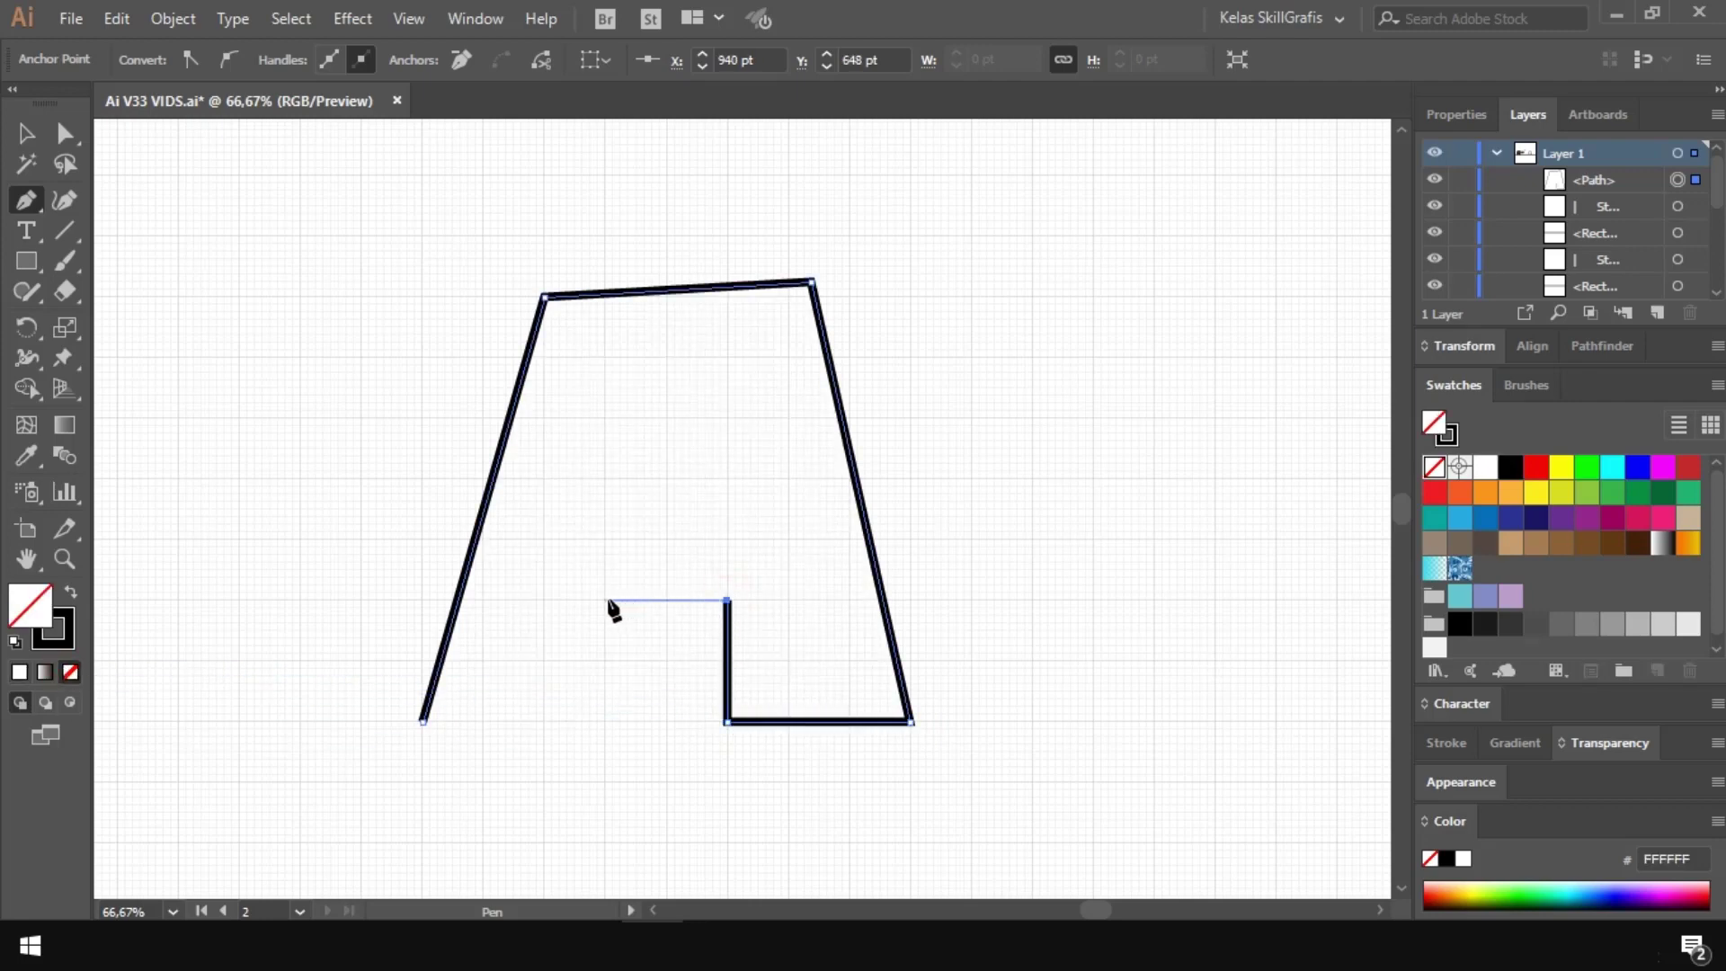
left_click(605, 600)
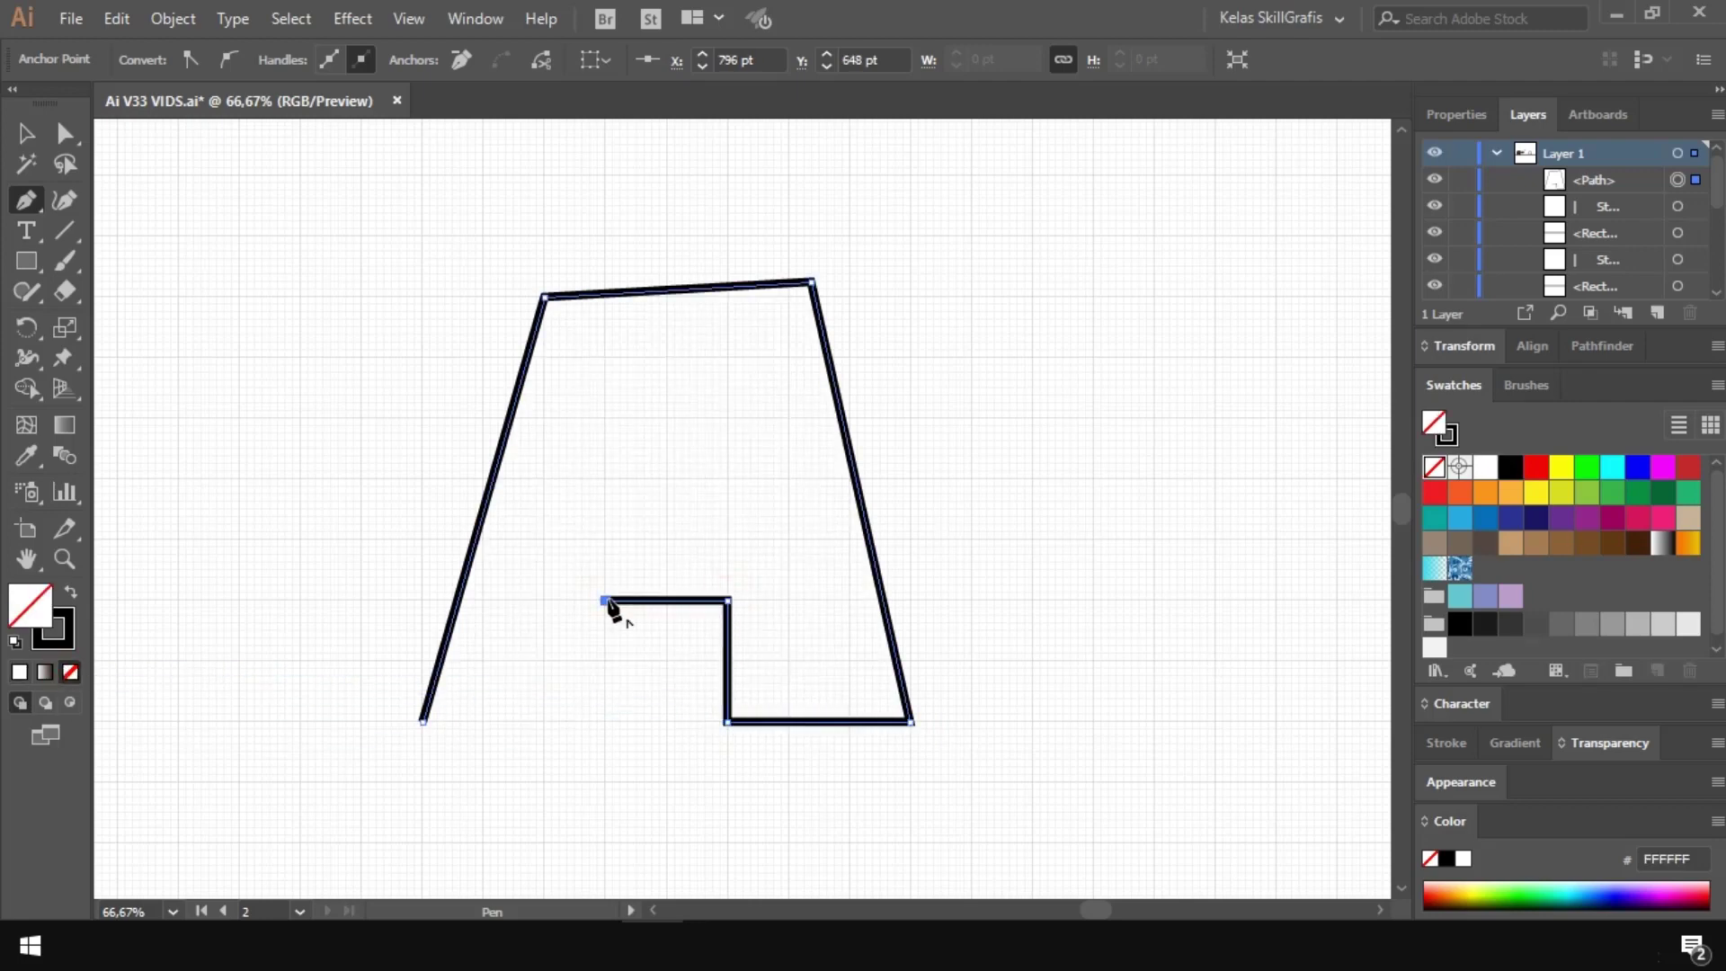
left_click(584, 721)
left_click(423, 721)
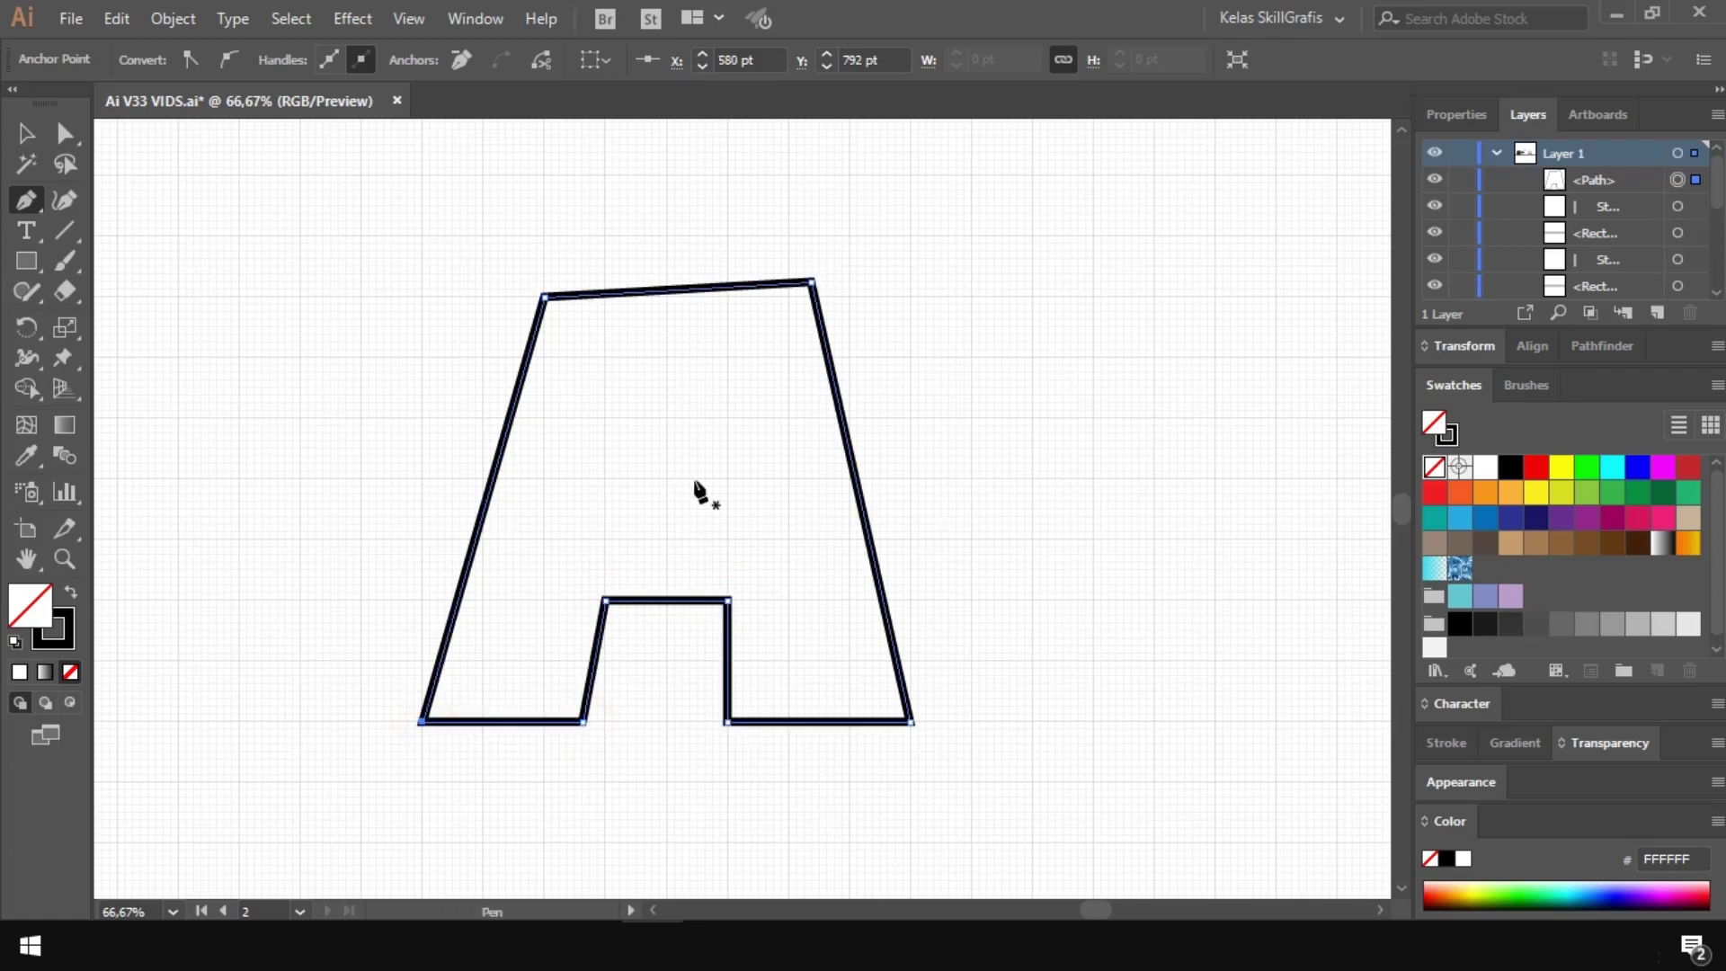
Step: Shift the notch's lower-right anchor to X 949 pt and raise the letter's two top anchors slightly
key("a")
left_click(728, 723)
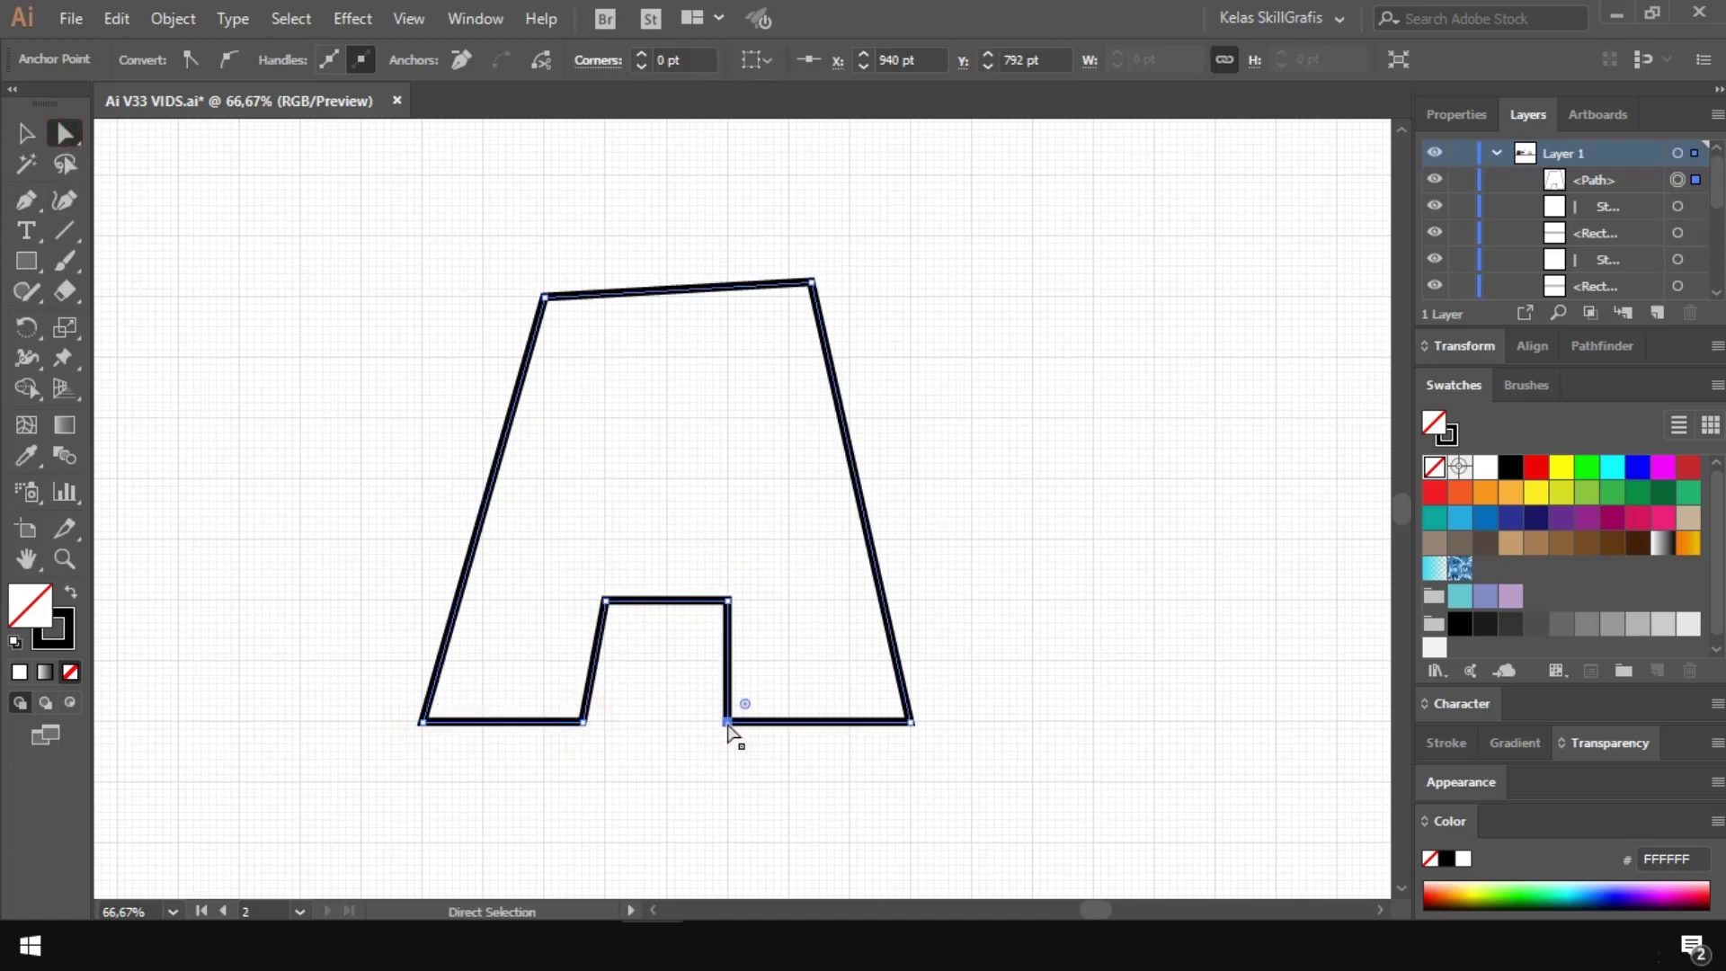
key("shift+Right")
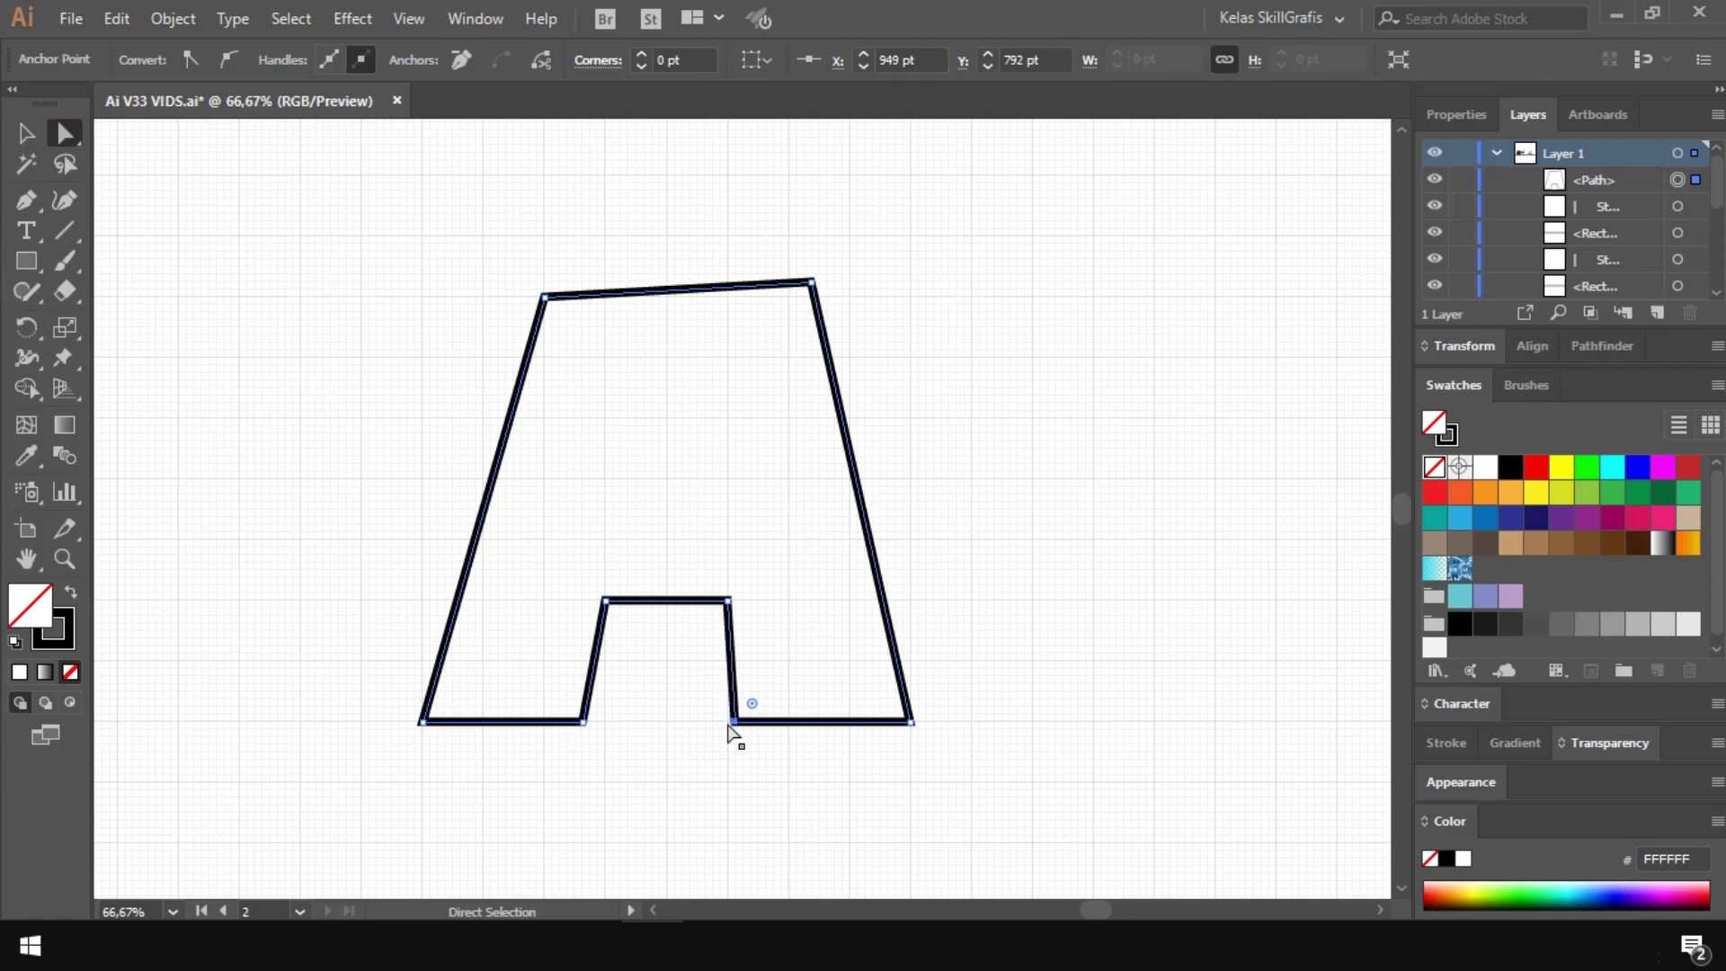
left_click_drag(547, 261, 828, 327)
key("shift+Up")
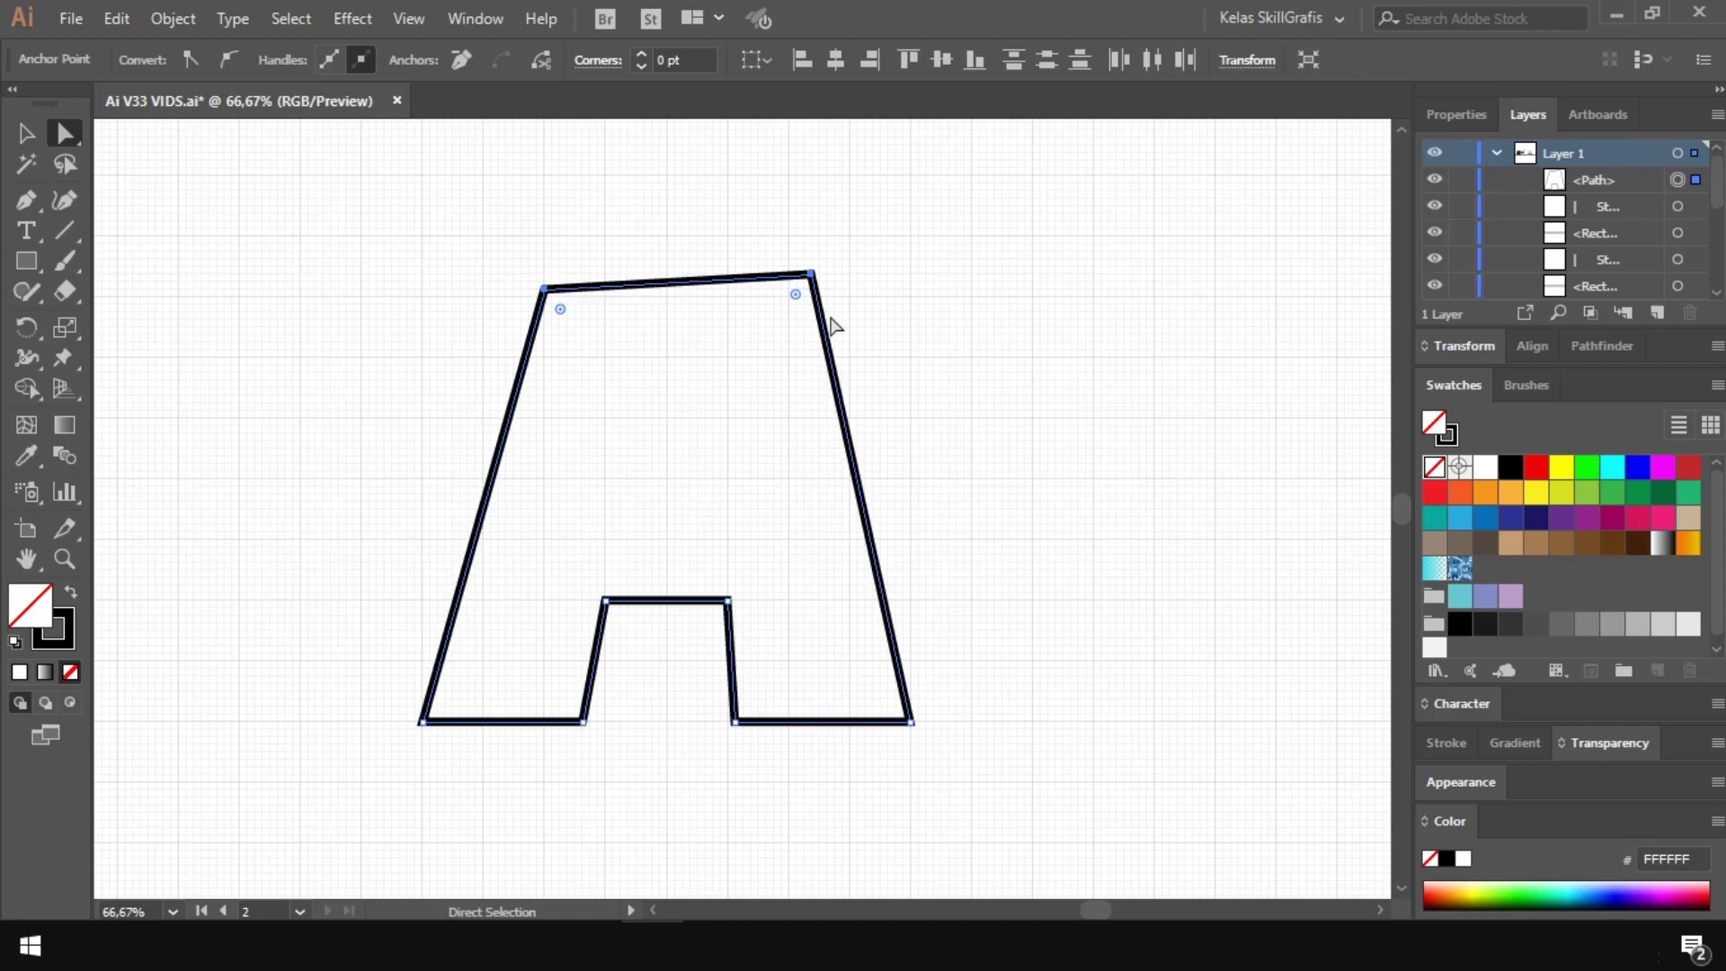
key("shift+Up")
key("shift+Up")
key("shift+Up")
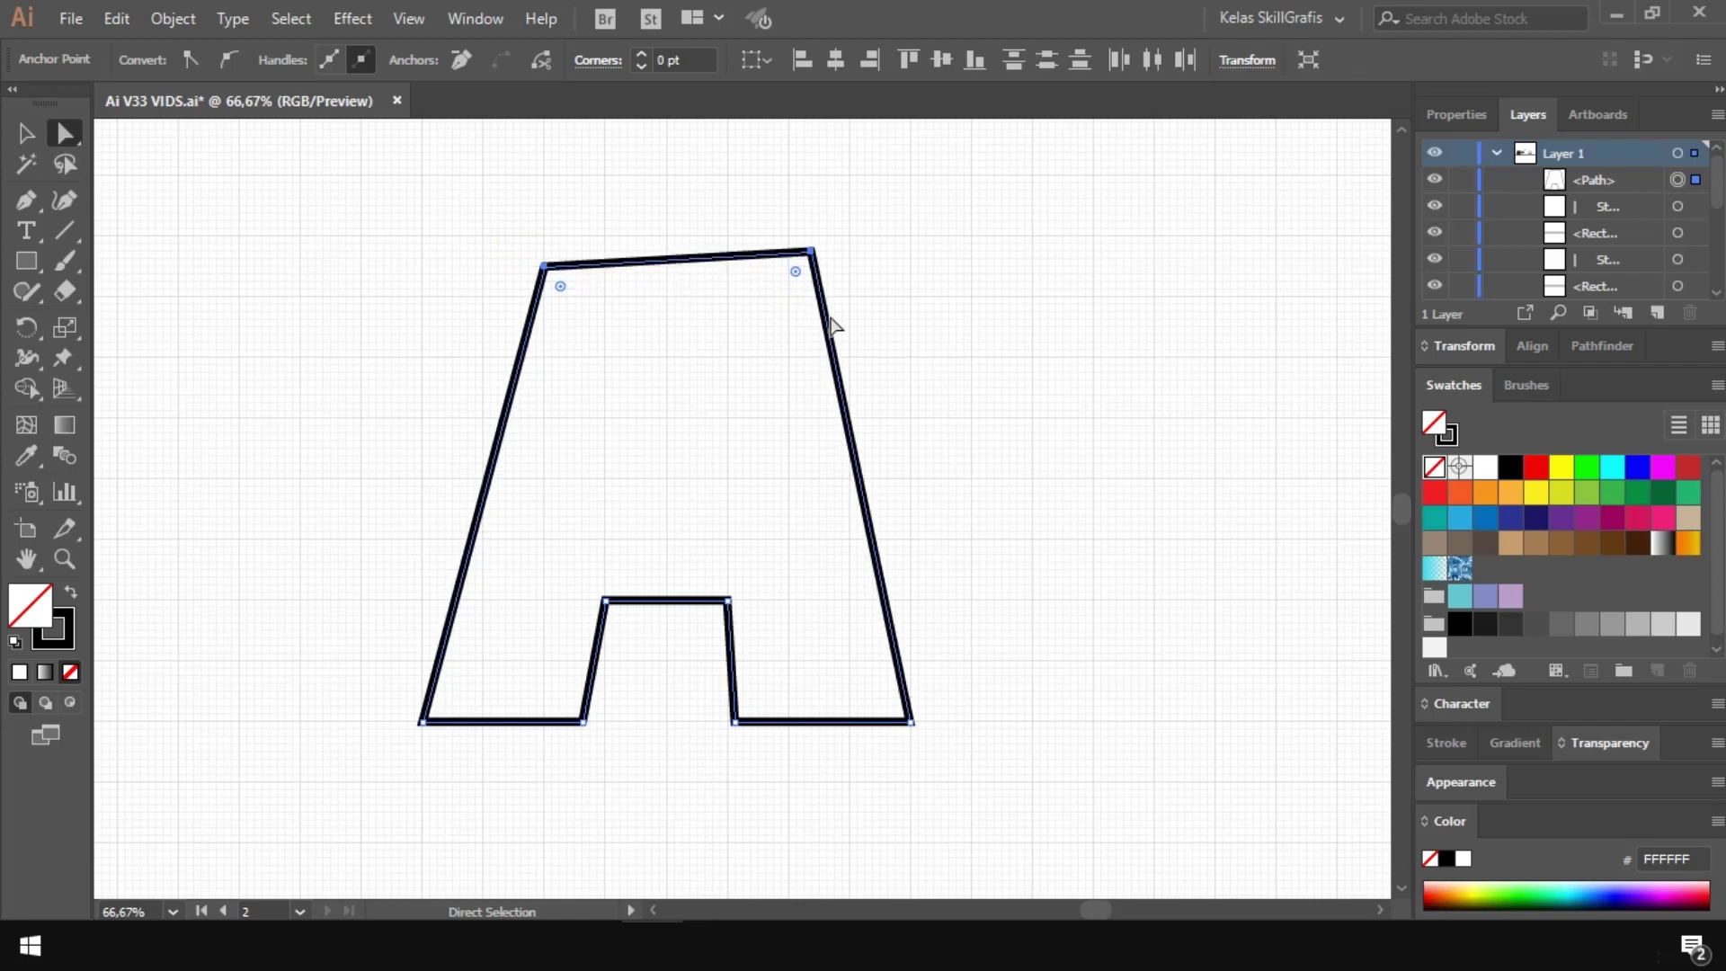
Step: Round both top corners of the letter A with a radius of about 20 pt
left_click_drag(510, 241, 823, 288)
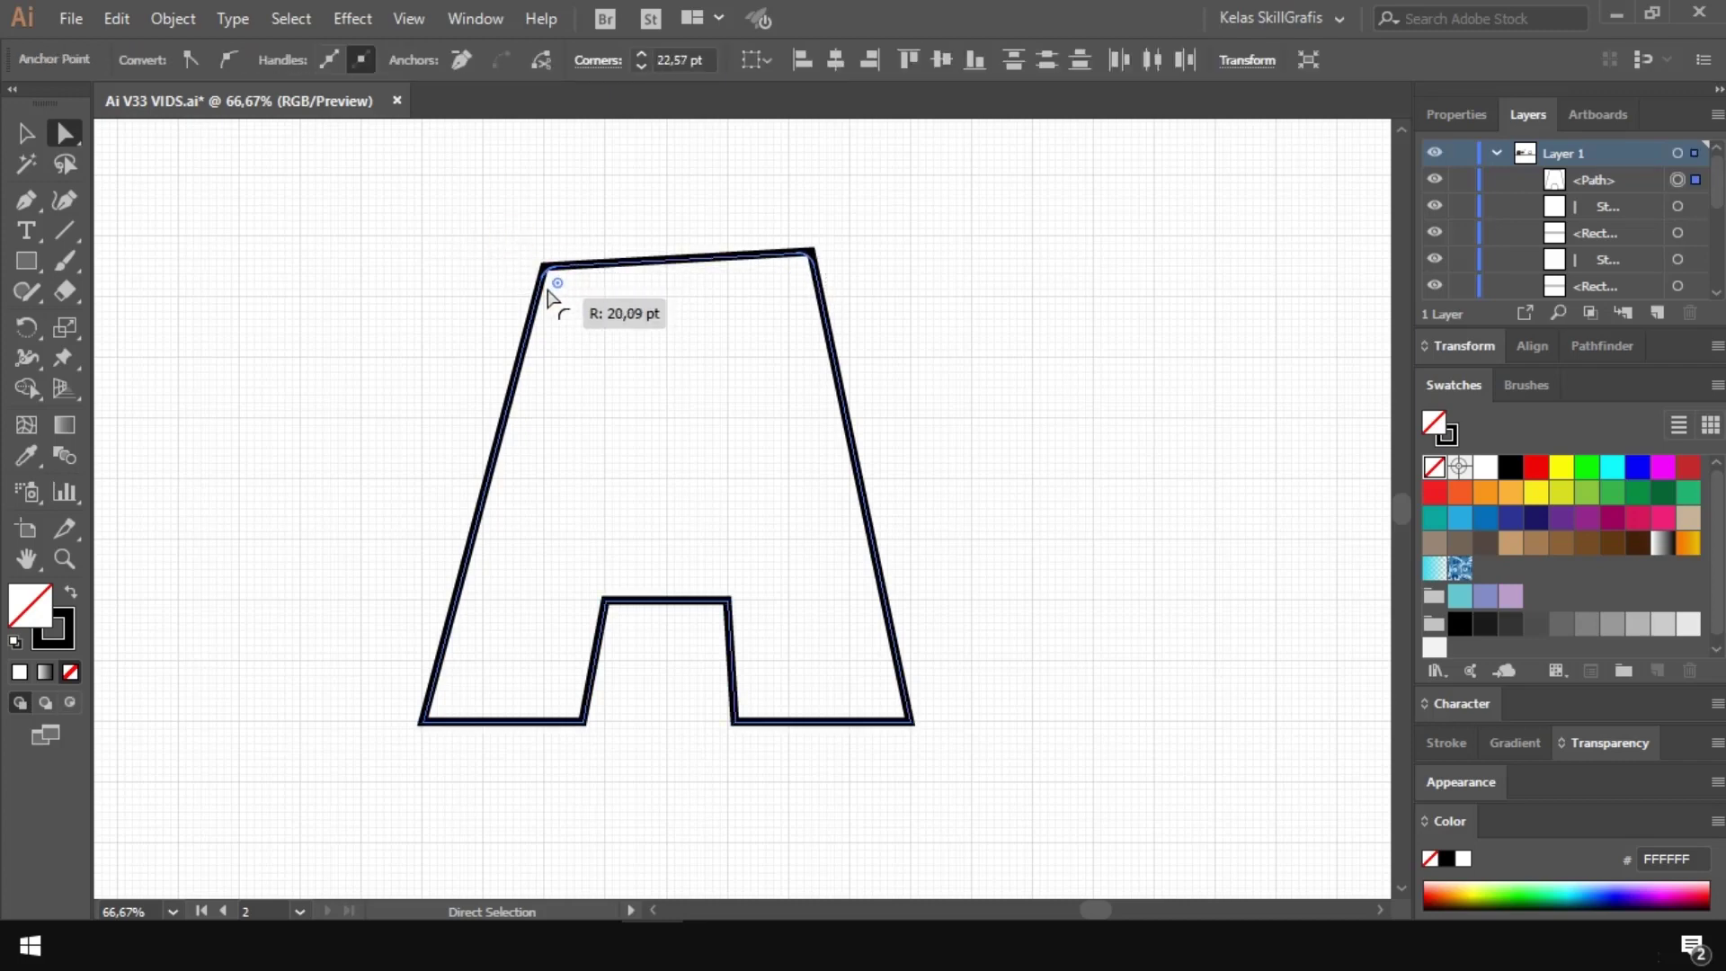
left_click_drag(547, 289, 546, 288)
left_click(815, 220)
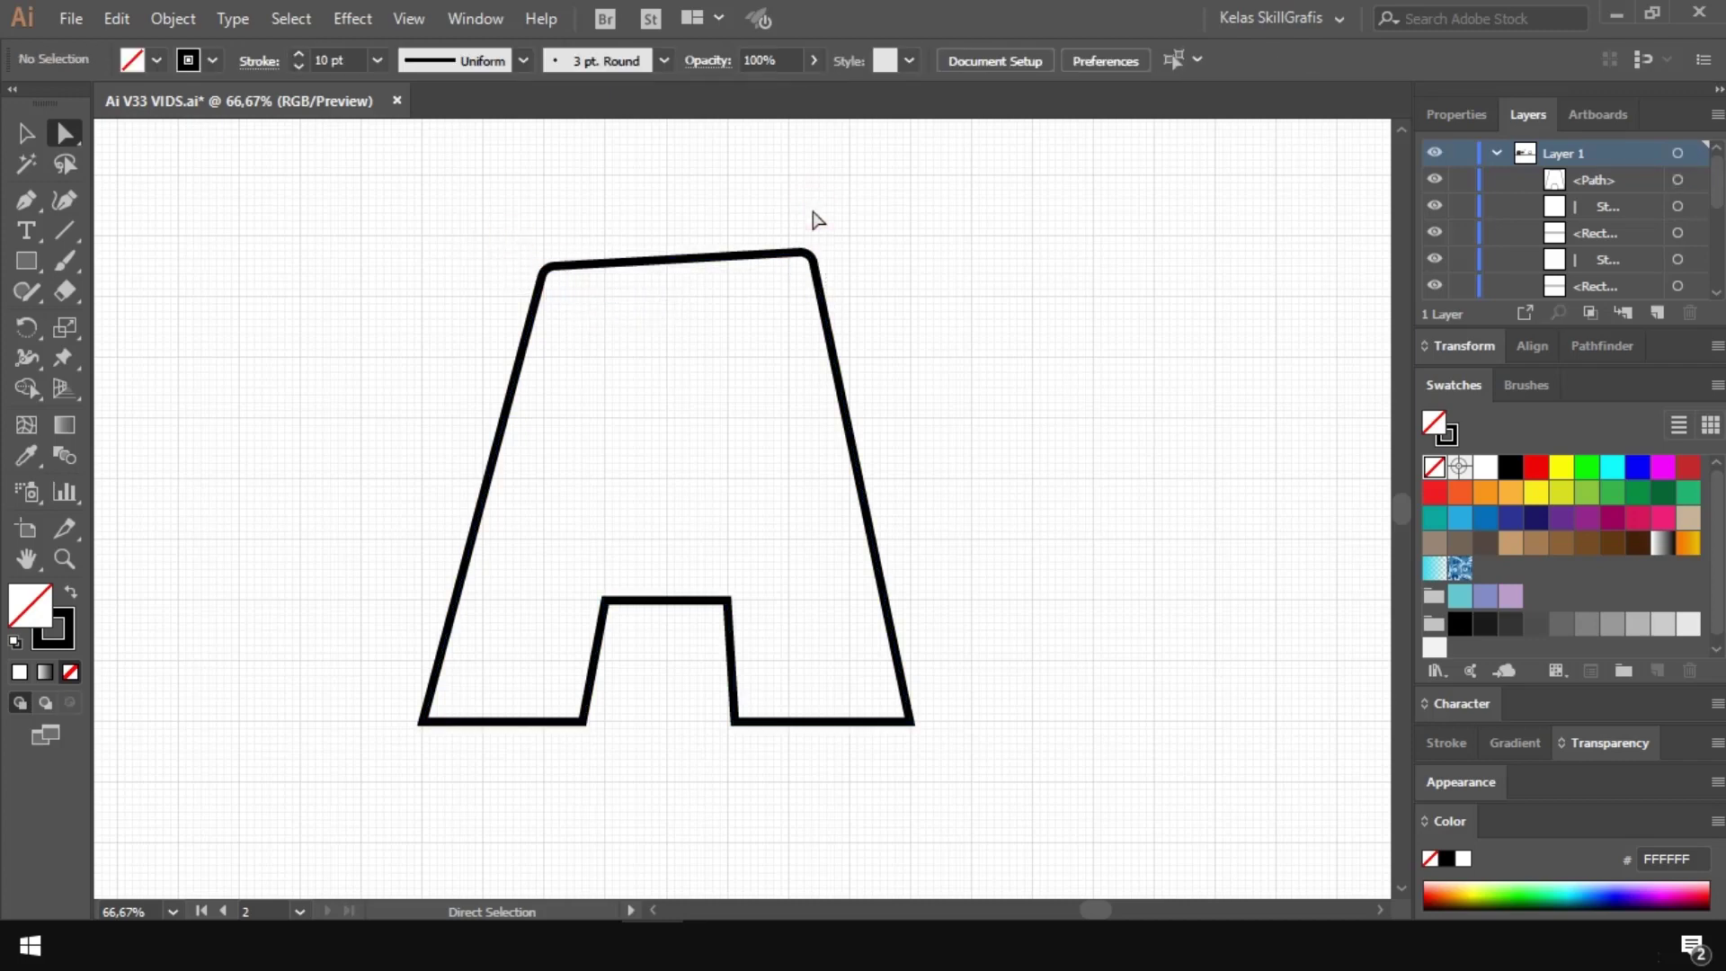
Step: Slightly round the four bottom corners of the letter A's two legs
left_click_drag(396, 697, 454, 774)
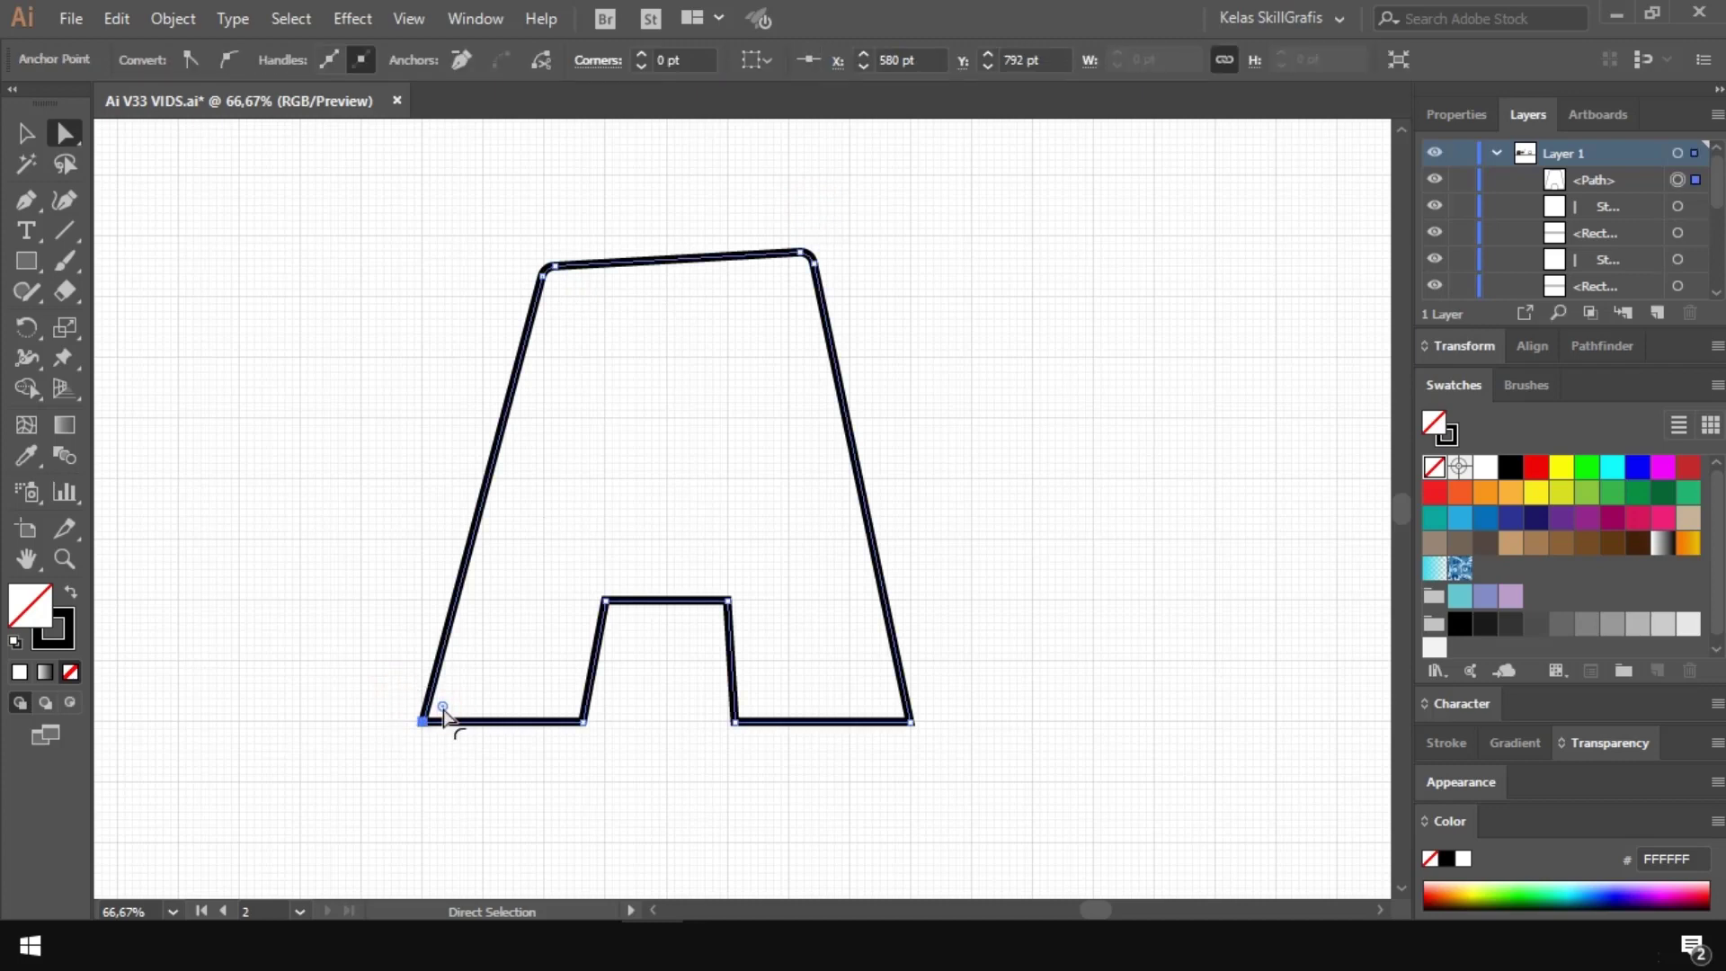
left_click_drag(444, 709, 430, 720)
left_click_drag(563, 756, 601, 701)
left_click_drag(568, 705, 578, 715)
left_click_drag(685, 767, 748, 725)
left_click(938, 730)
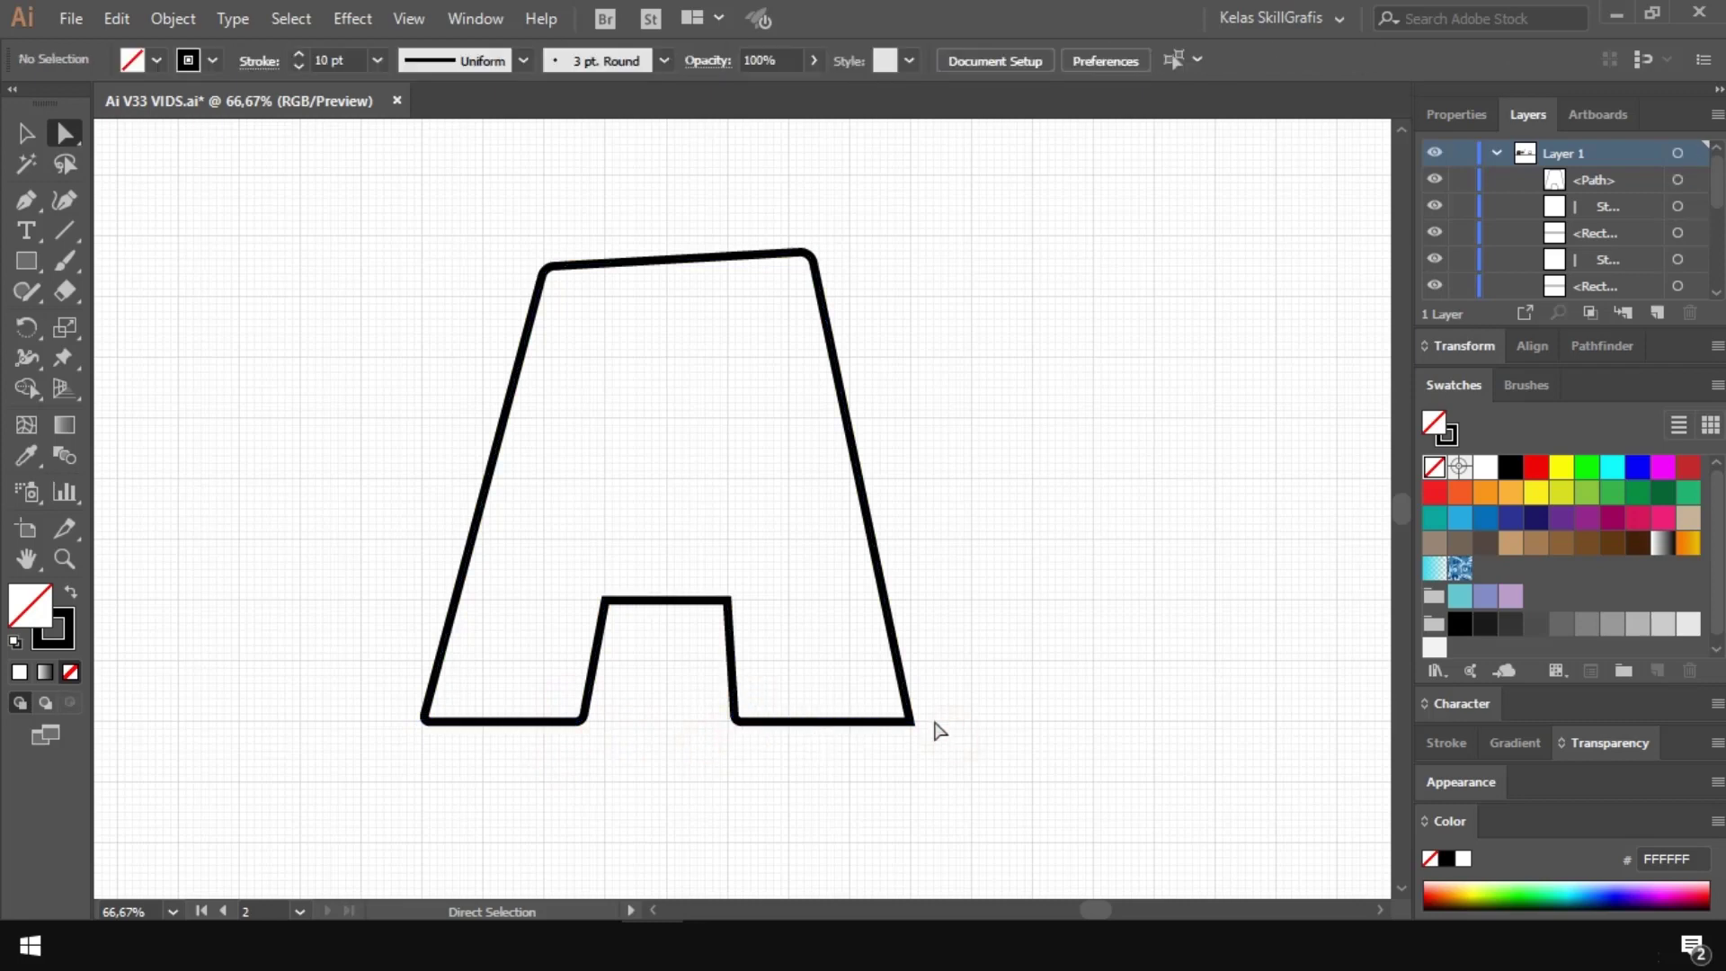
left_click_drag(937, 702, 907, 723)
left_click(969, 691)
Step: Round the notch's upper-right corner to about 8 pt and shift the notch's right side slightly outward
left_click_drag(744, 590, 732, 629)
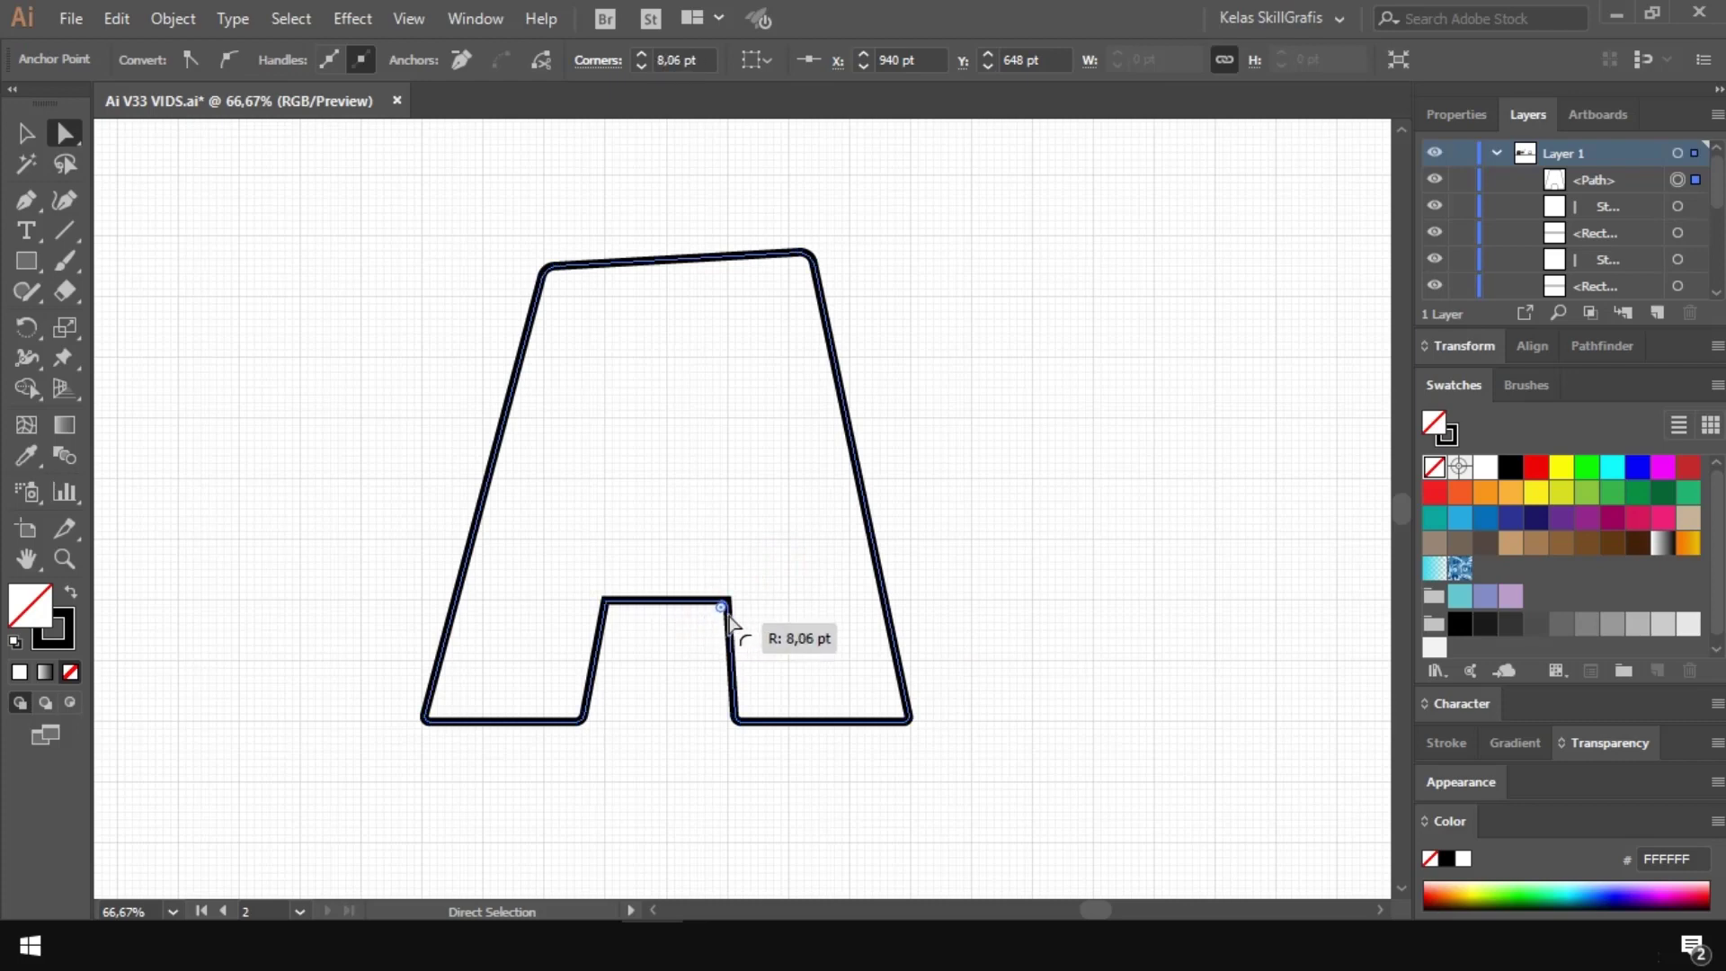
left_click(941, 466)
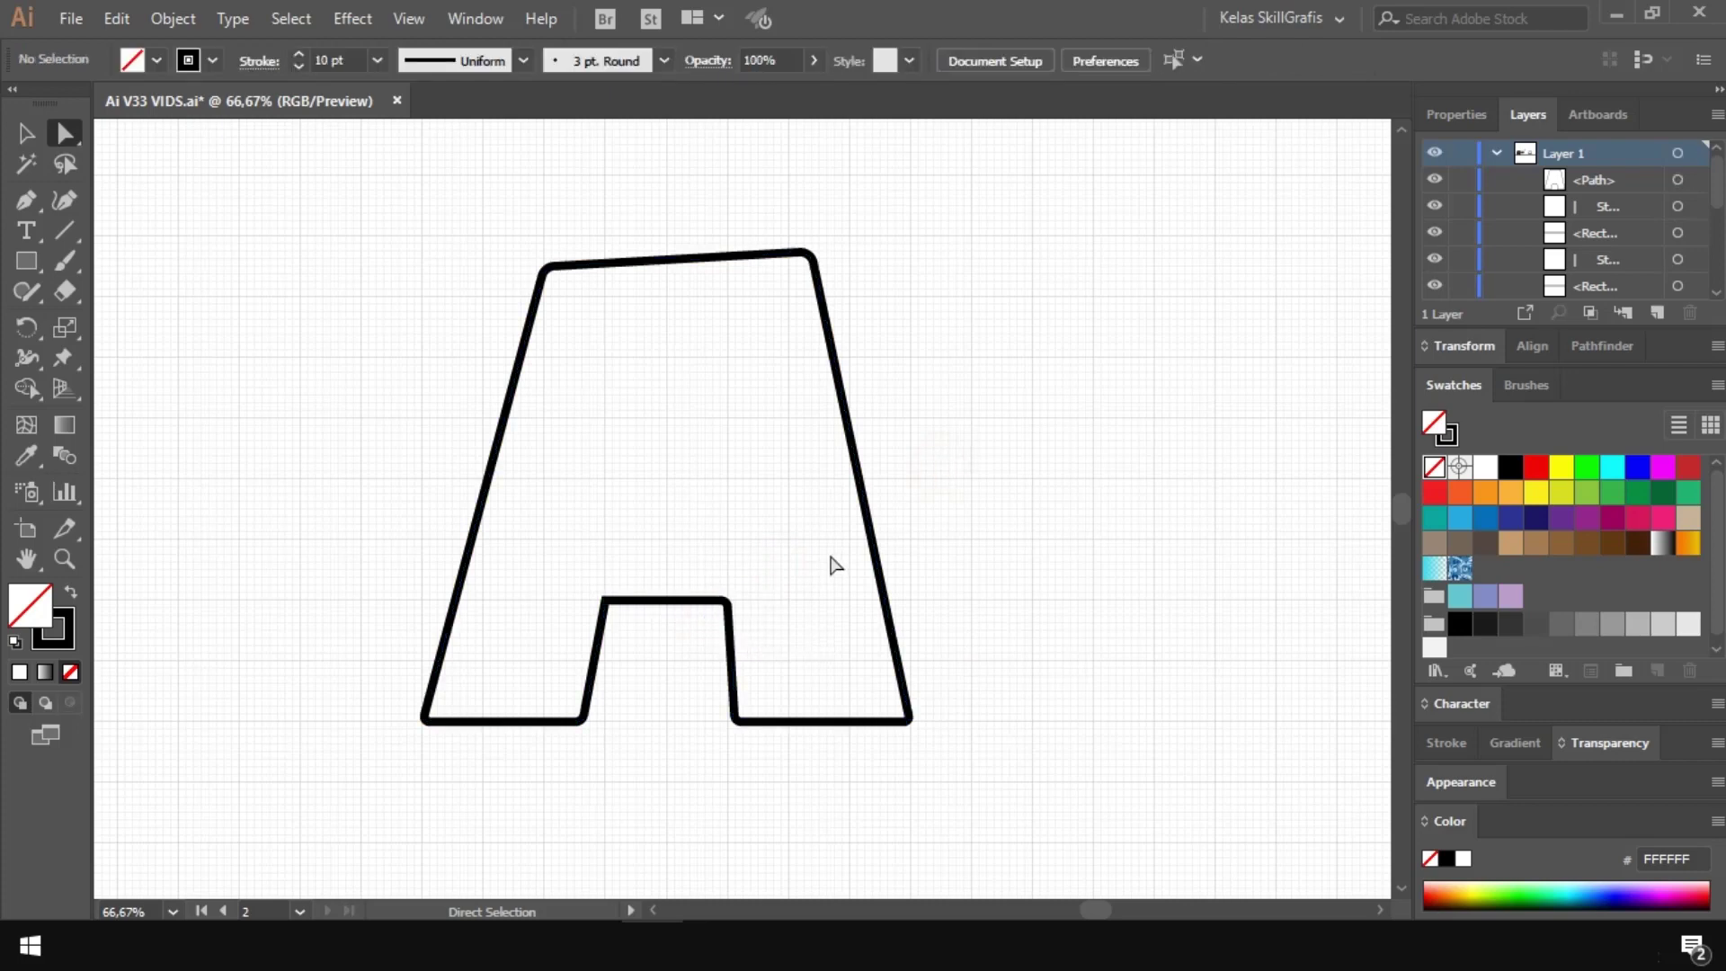
left_click_drag(700, 562, 766, 760)
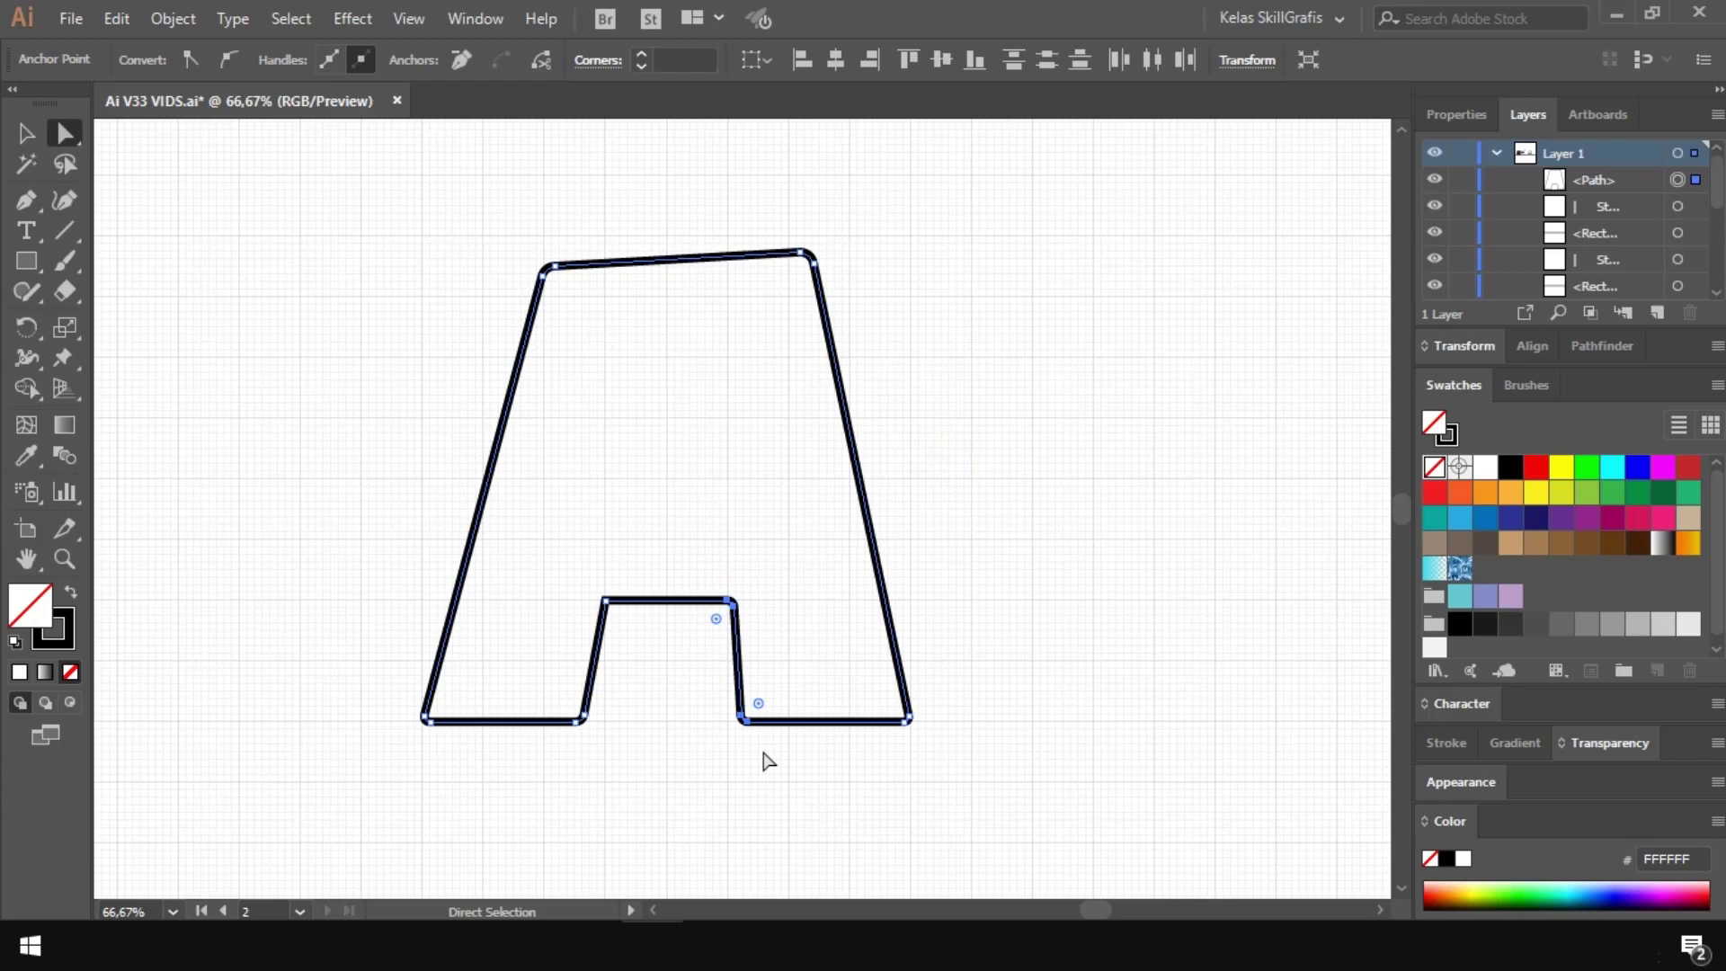
left_click(327, 309)
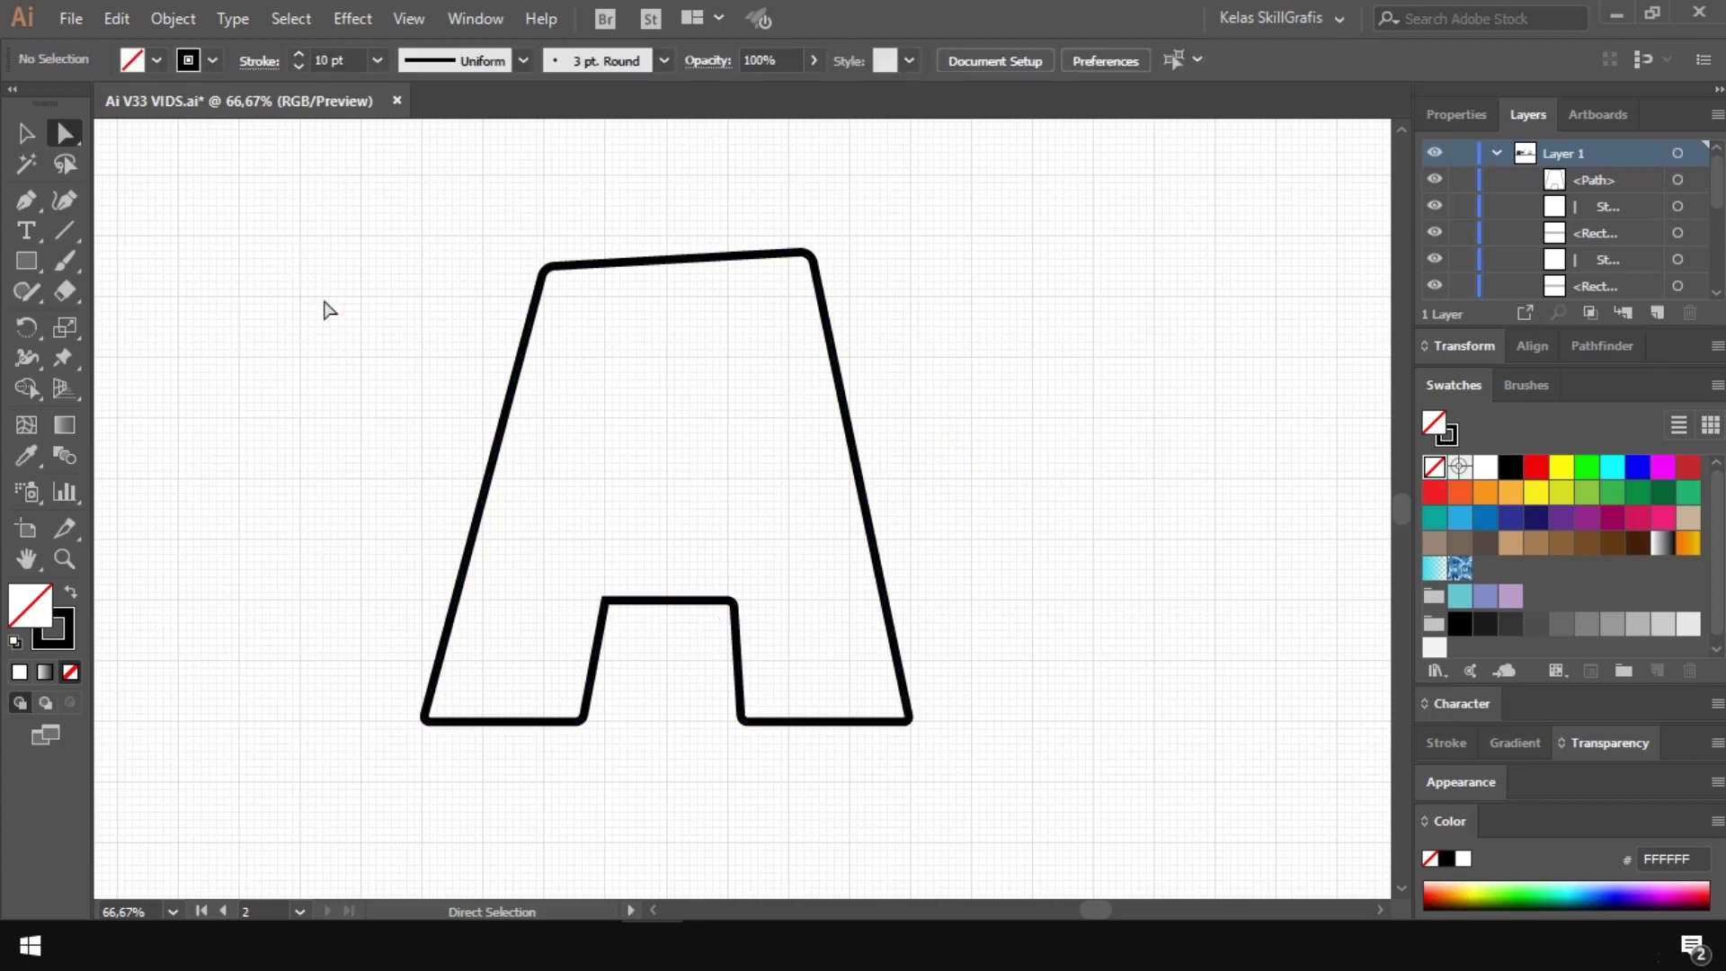
Step: Fill the whole letter A shape with the dark red swatch C1272D
key("v")
left_click(547, 270)
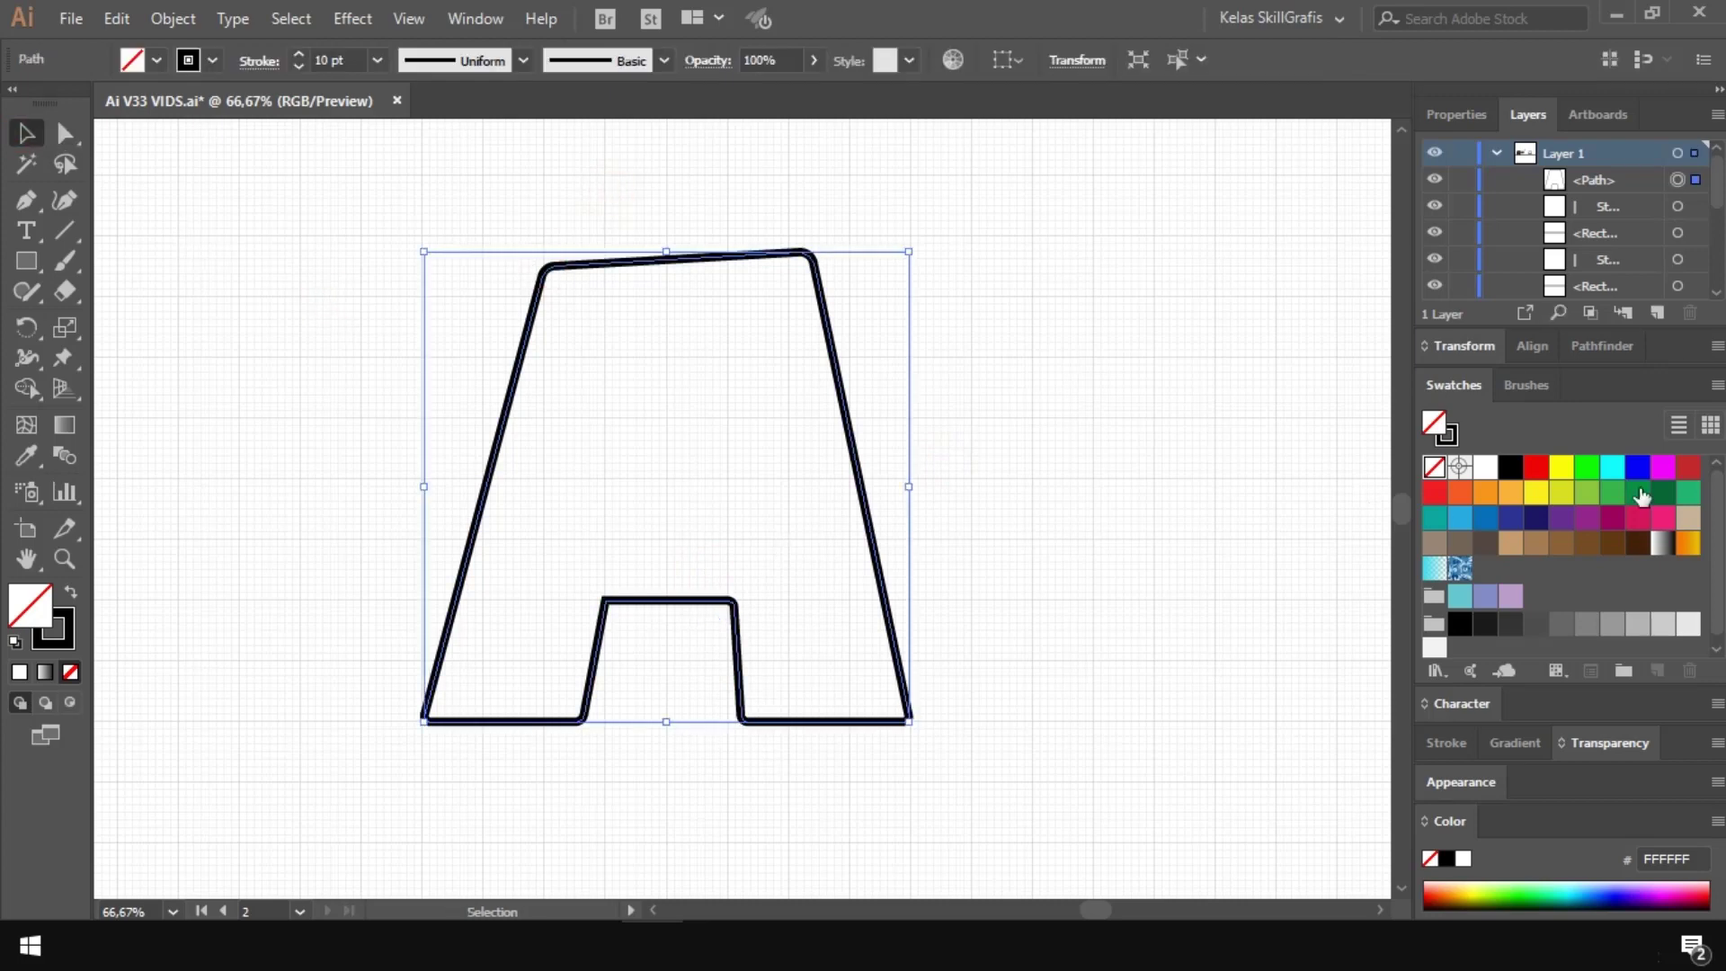
left_click(1689, 466)
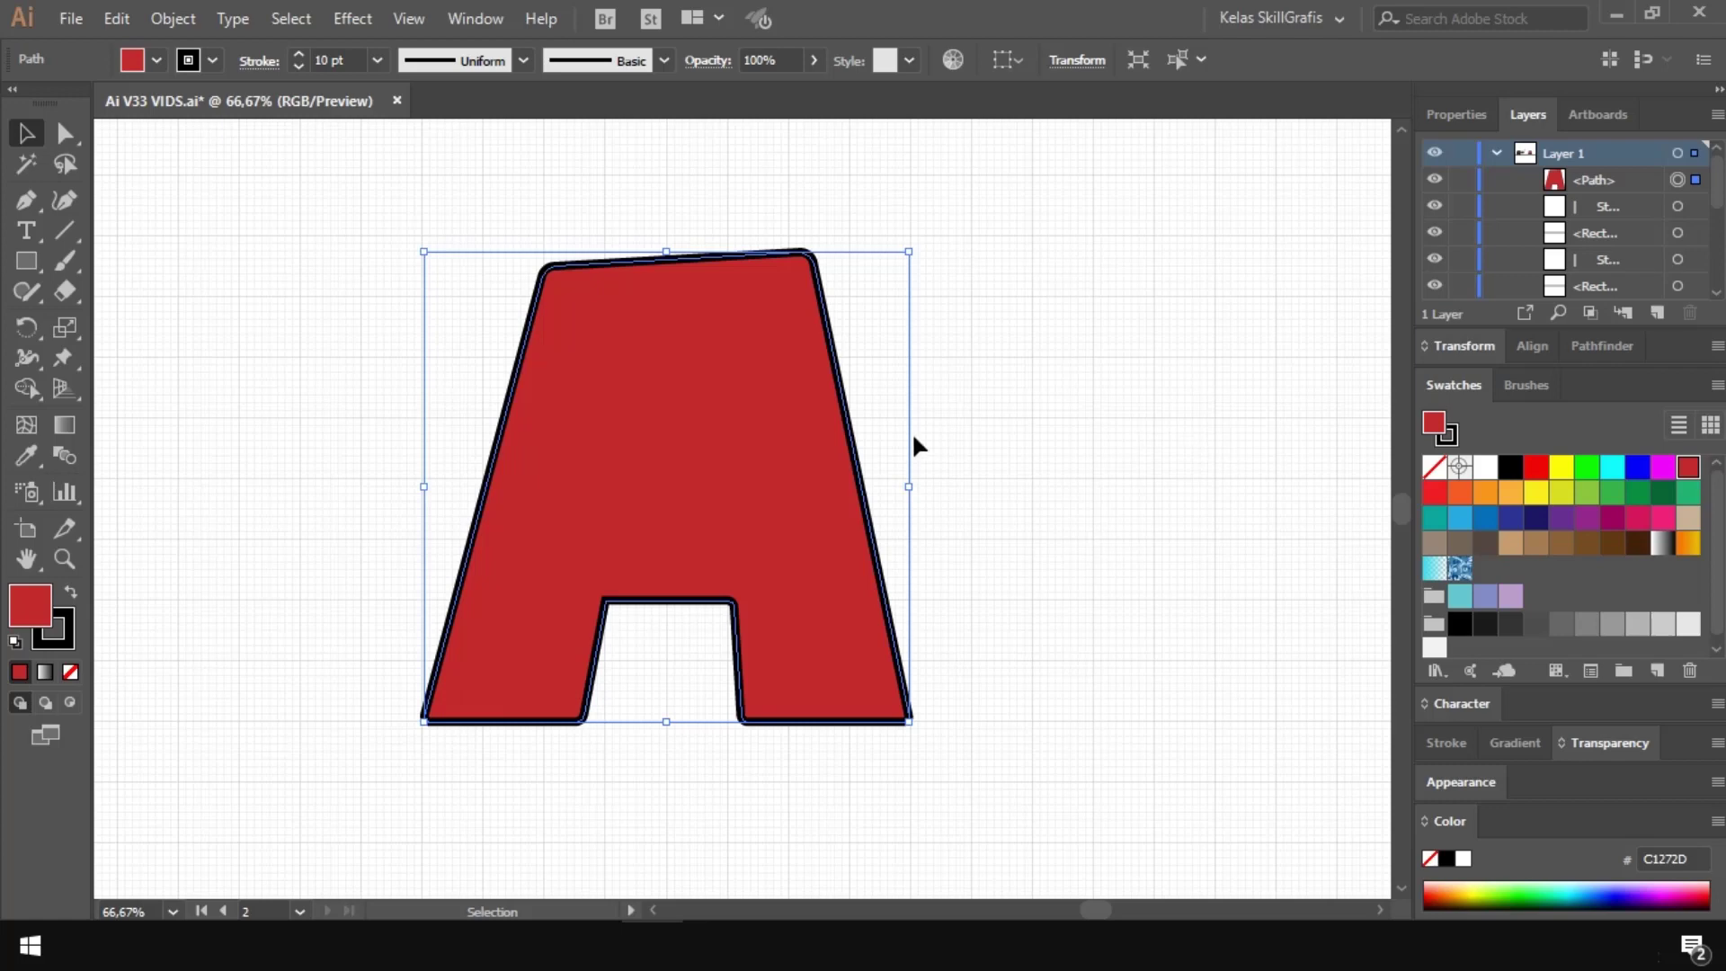
Step: Apply a linear gradient to the letter A's fill and set its angle to -90°
key("g")
left_click(1515, 743)
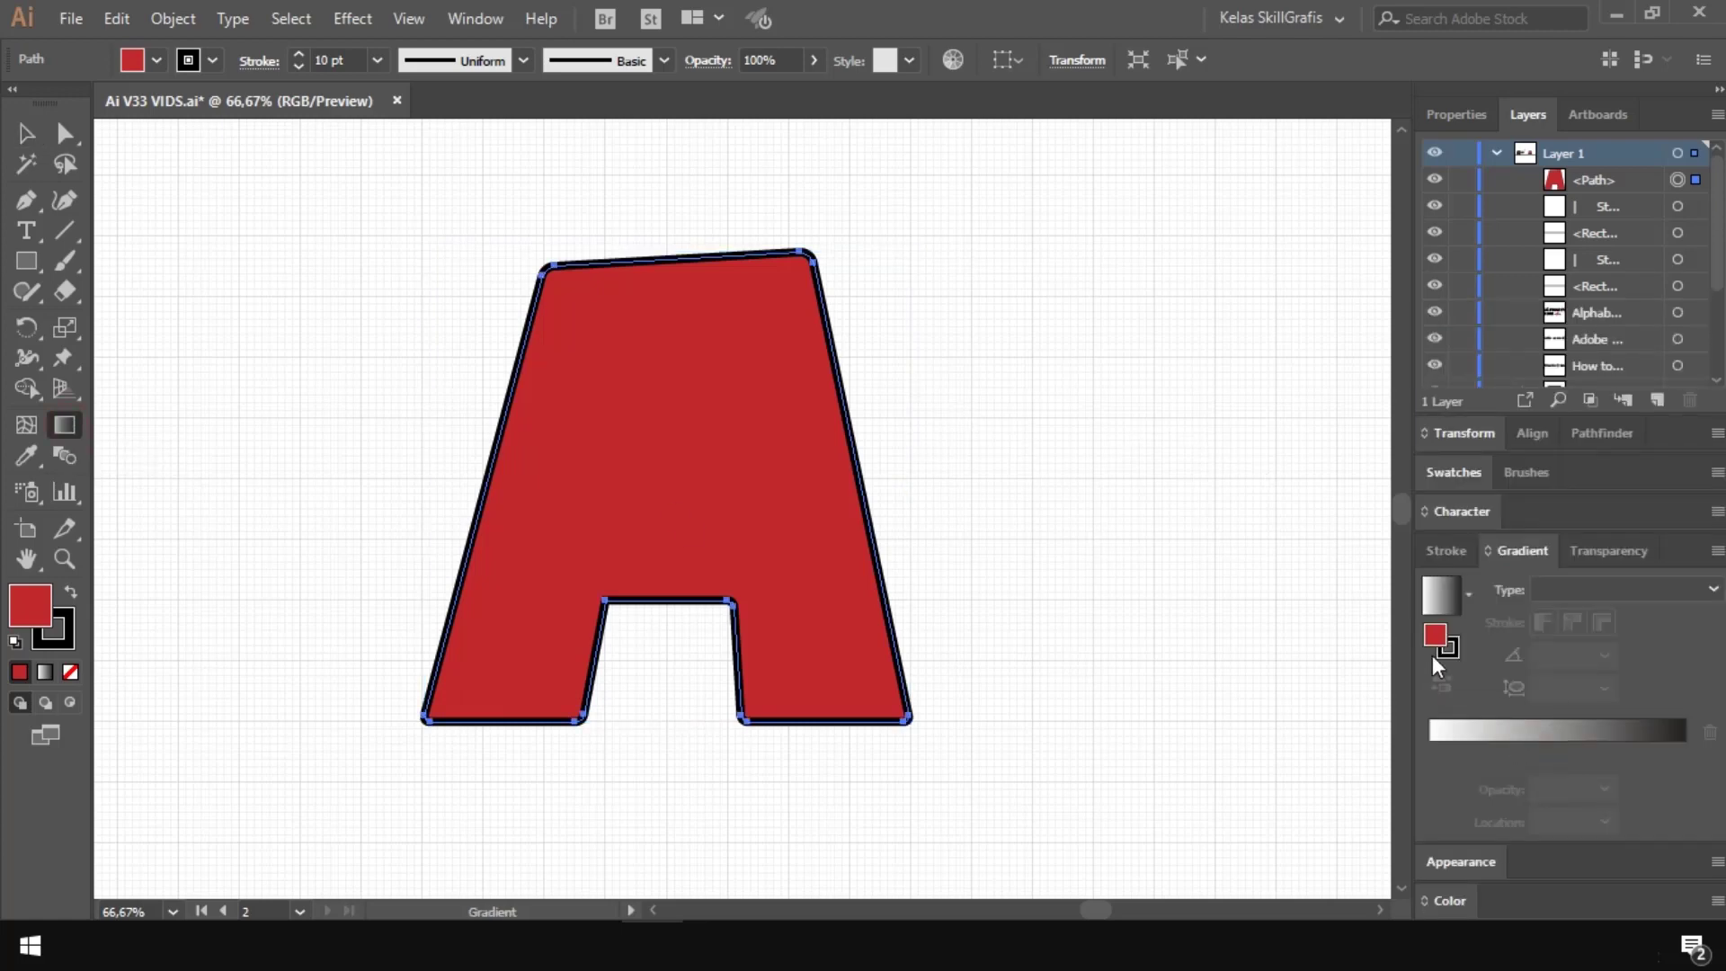
left_click(1443, 597)
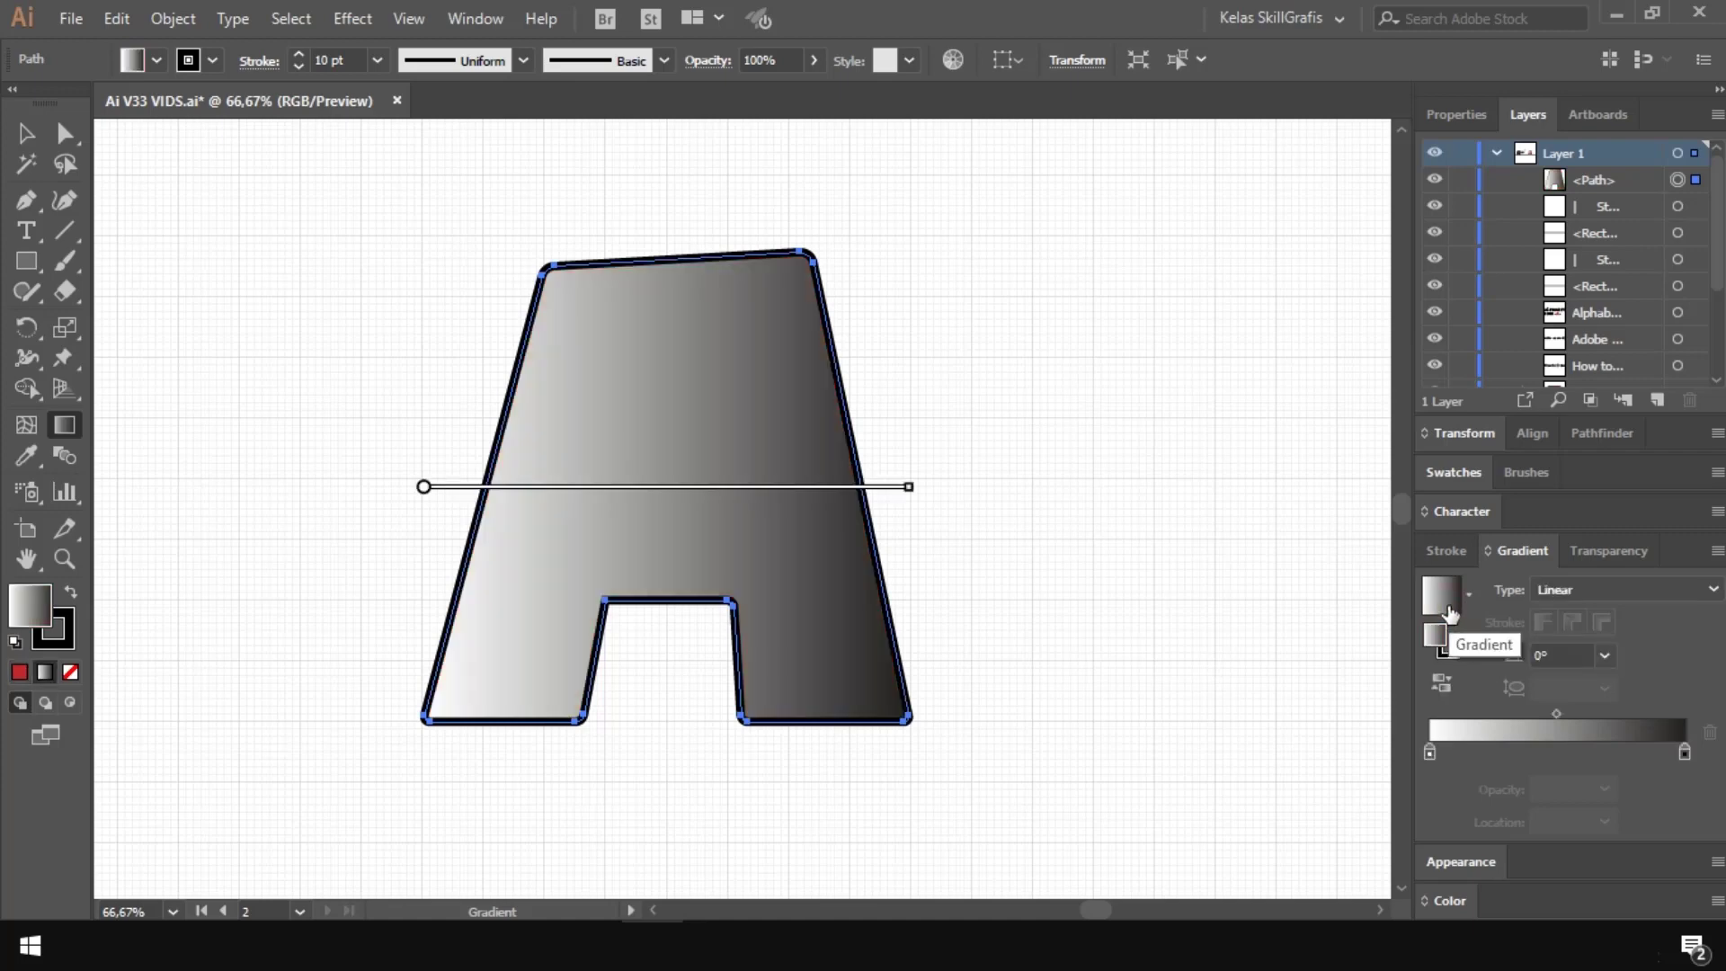
left_click(1605, 656)
left_click(1637, 286)
left_click(1606, 655)
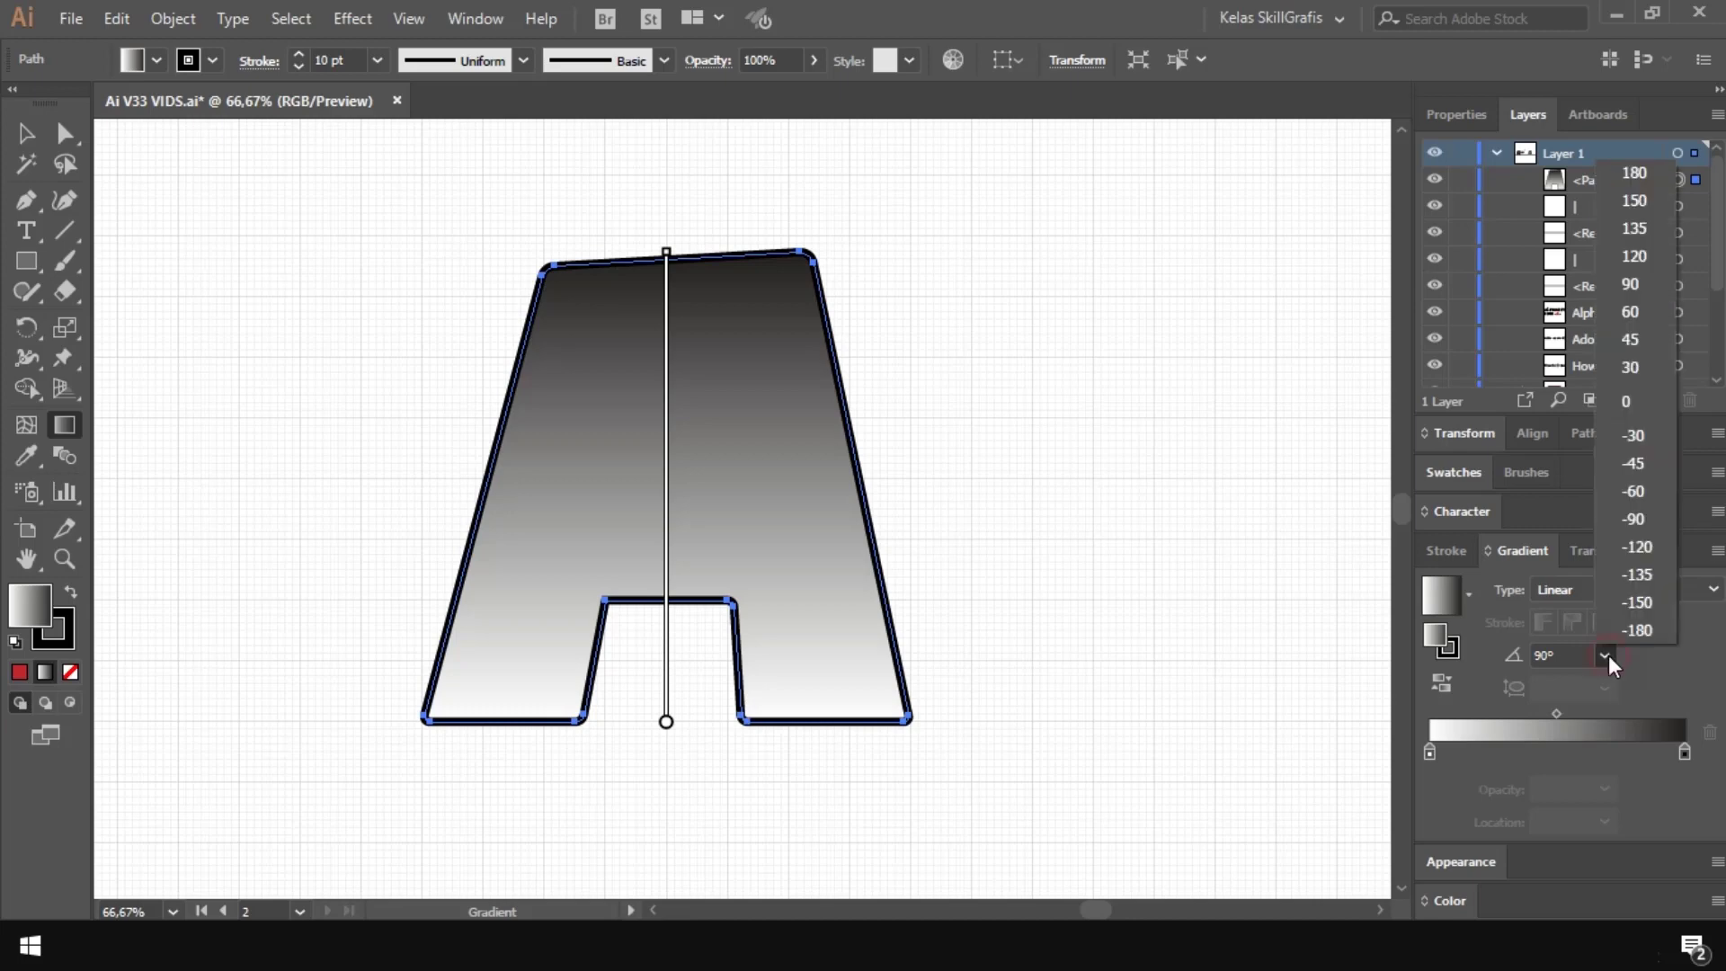
left_click(1648, 521)
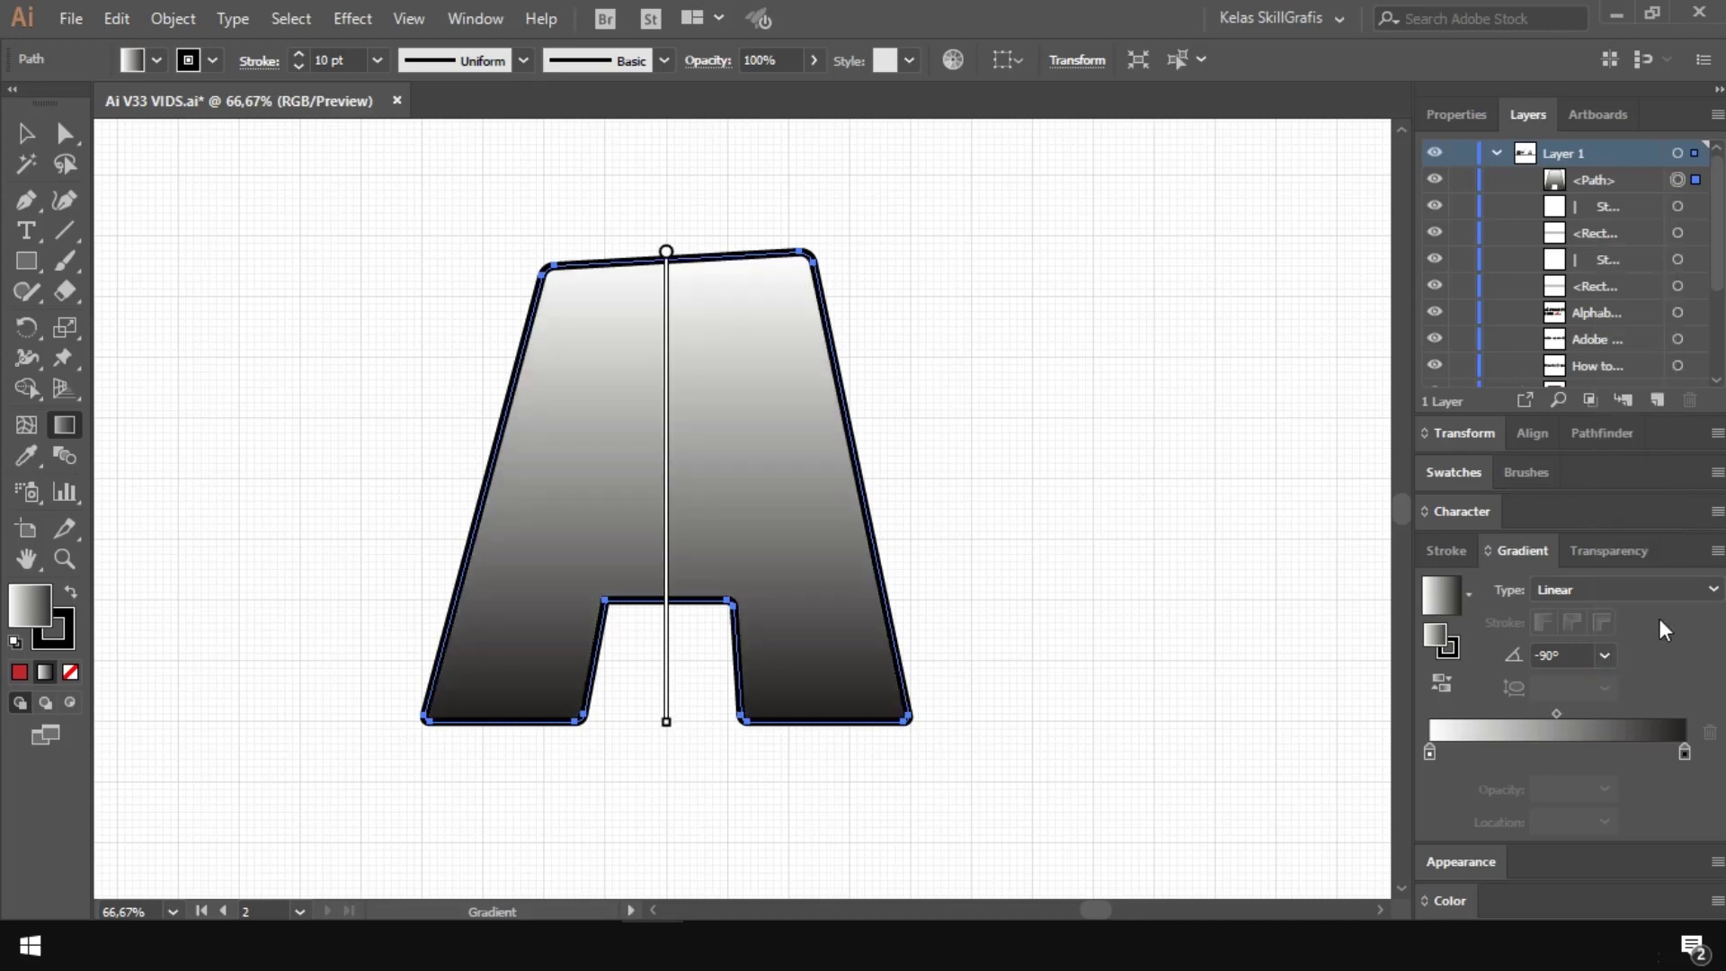
Step: Set the gradient's starting color stop at 0% to the dark red swatch
left_click(1429, 753)
double_click(1430, 754)
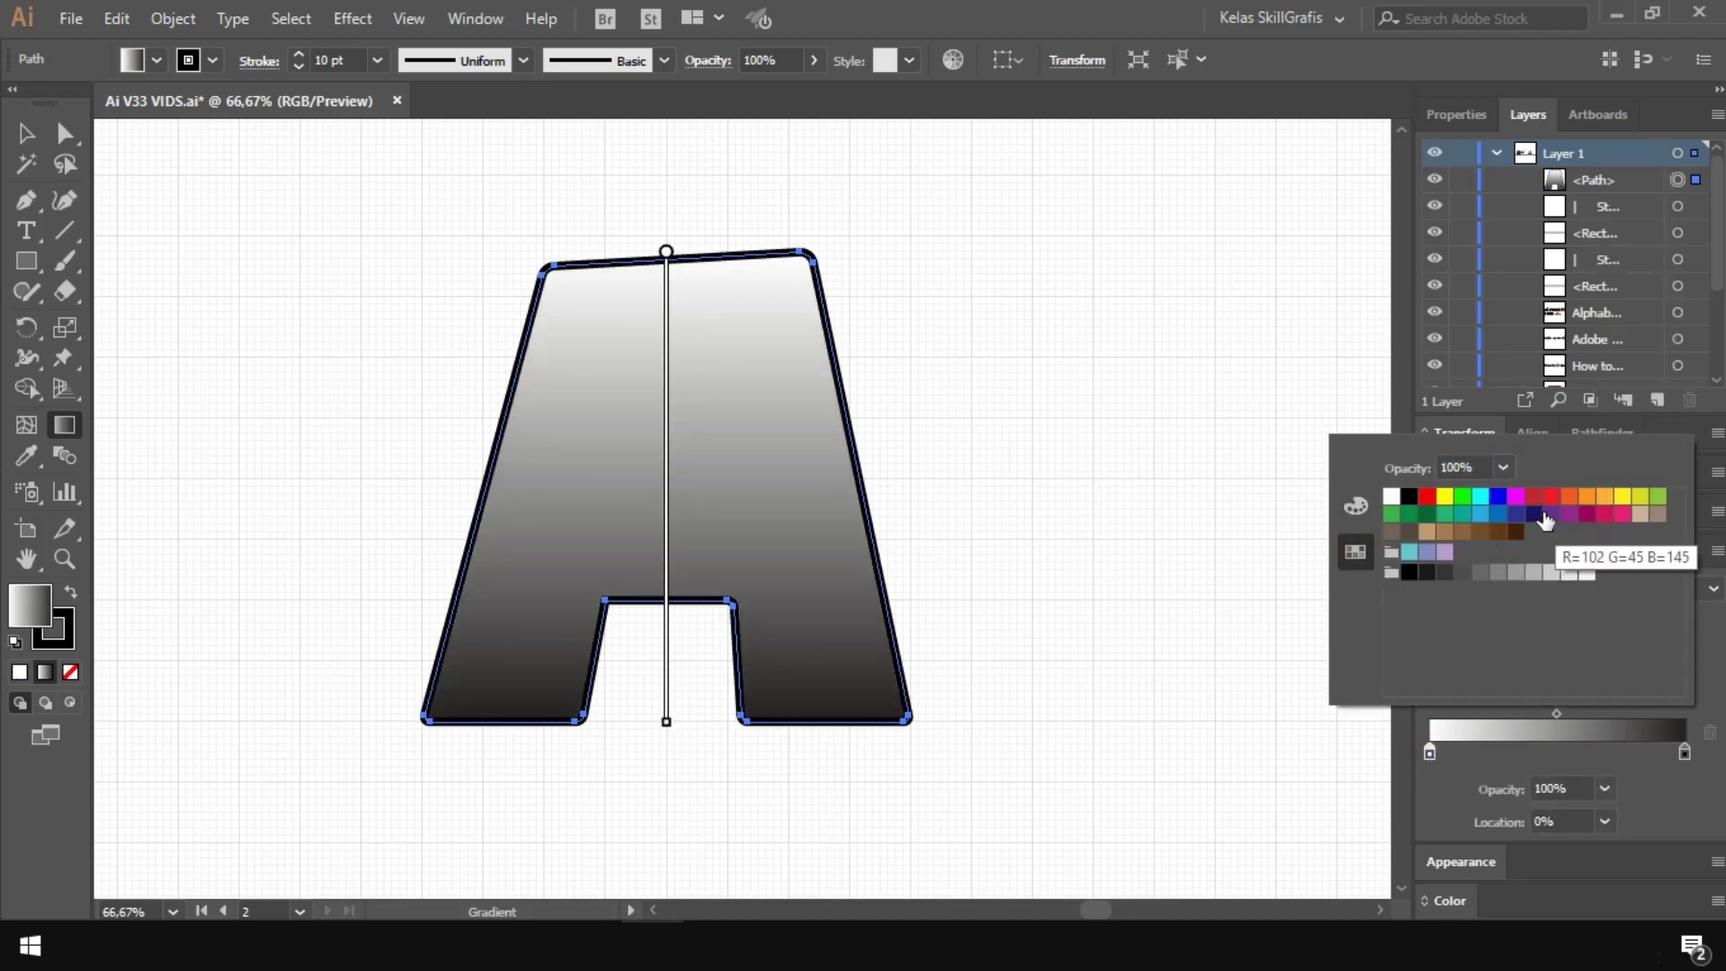
left_click(1534, 497)
Step: Set the gradient's ending color stop to the same dark red, and darken it by lowering its R value
double_click(1685, 752)
left_click(1533, 497)
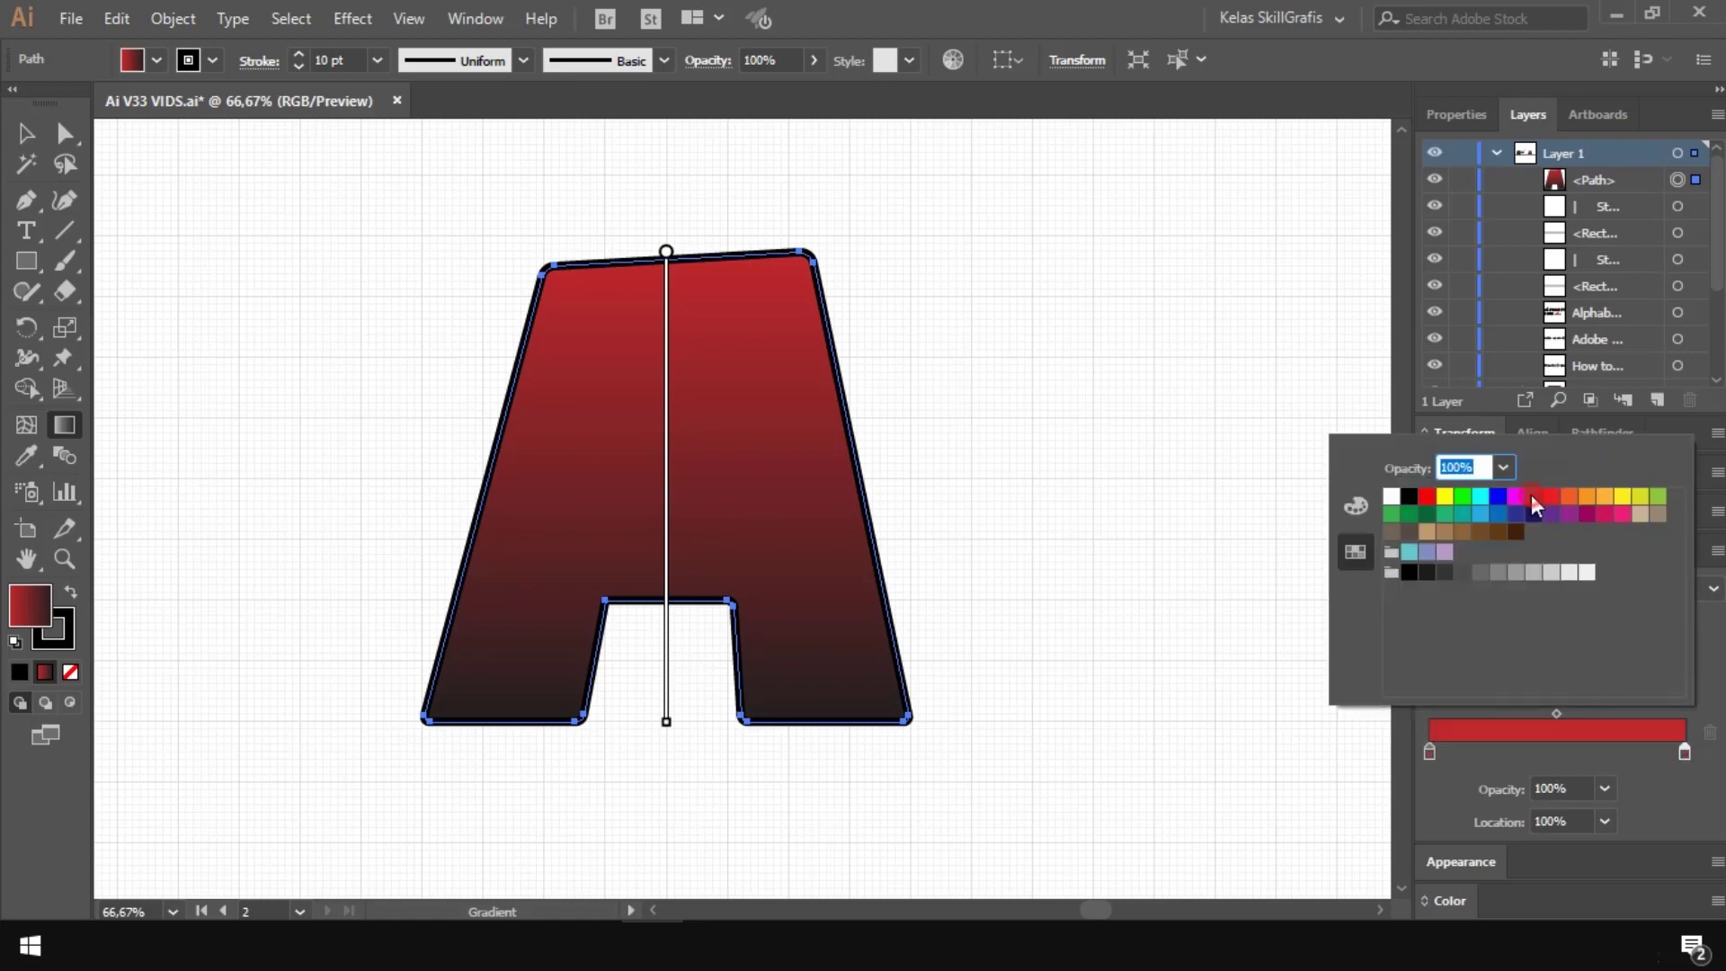
left_click(1356, 505)
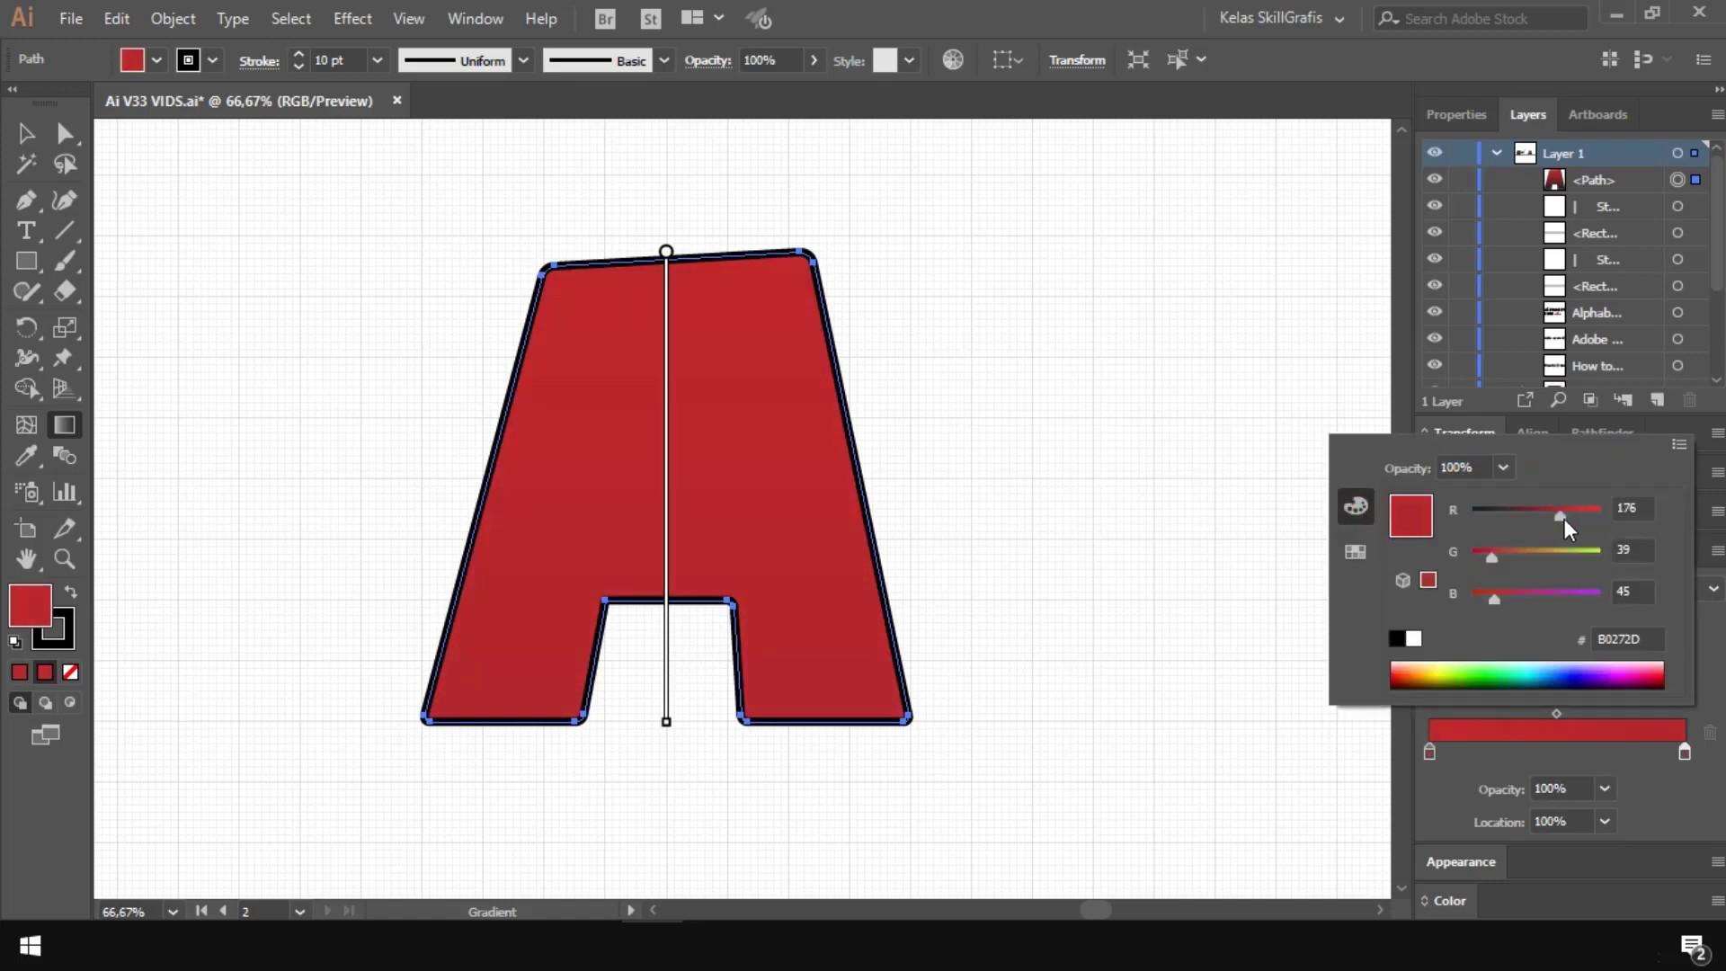
left_click_drag(1564, 520, 1552, 520)
left_click(1717, 628)
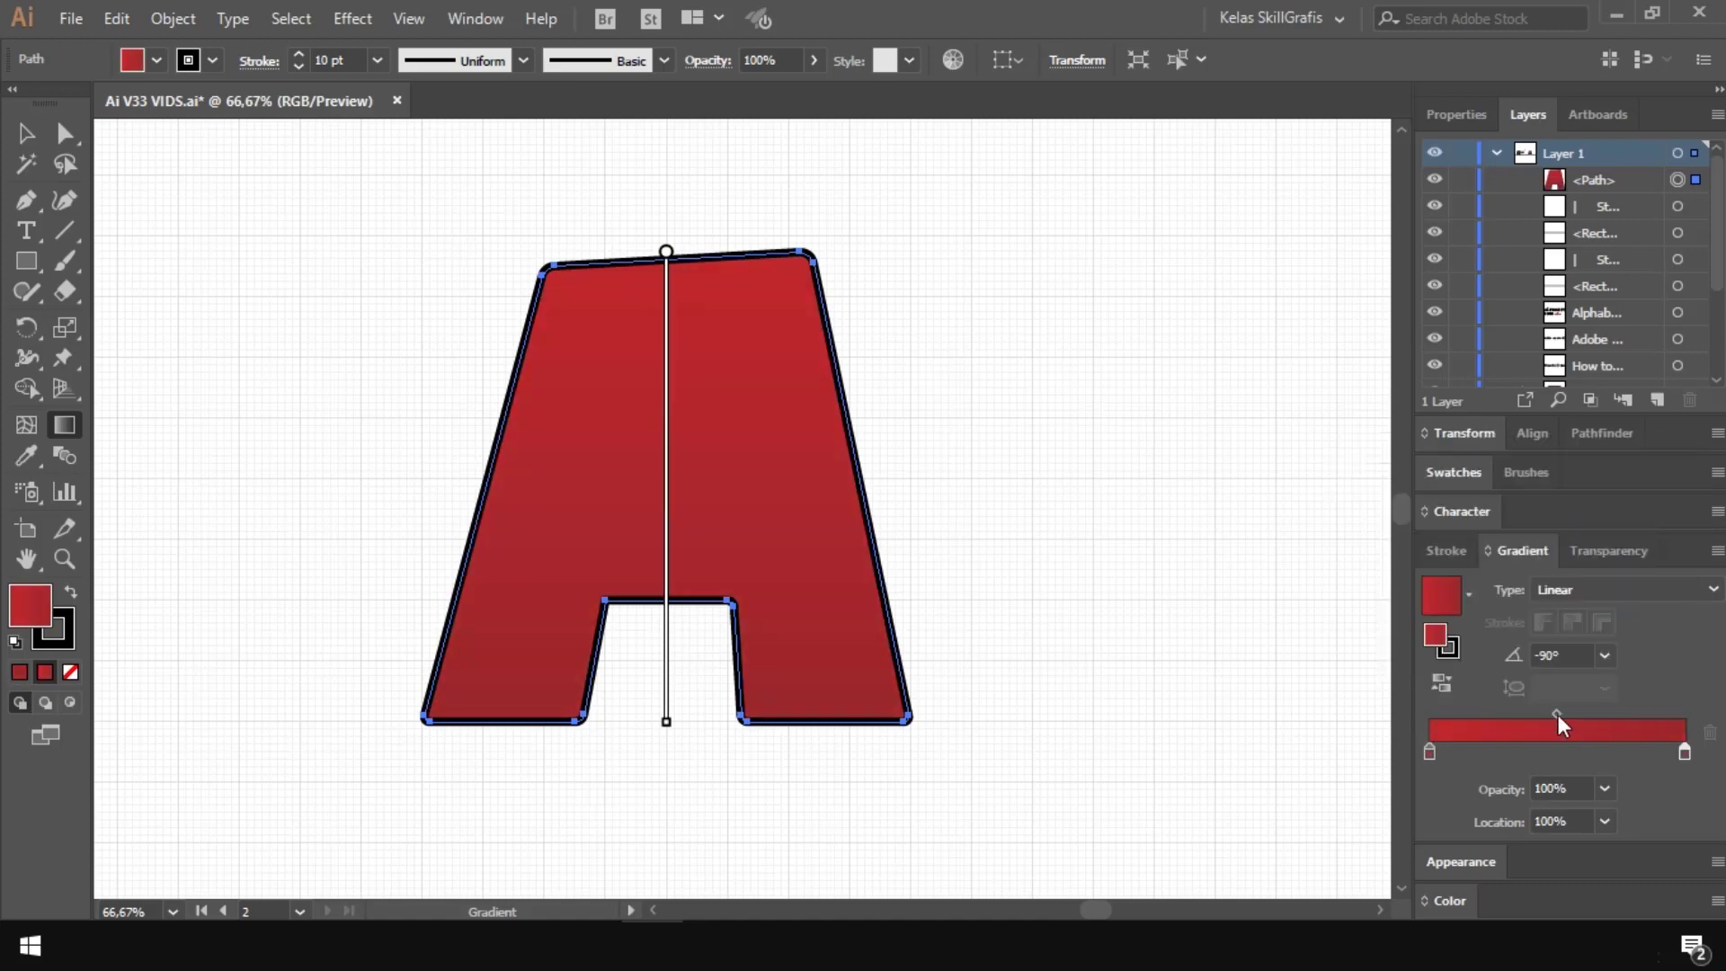
Step: Move the gradient's midpoint to a location of about 70.5% and deselect the letter
left_click_drag(1557, 715, 1610, 715)
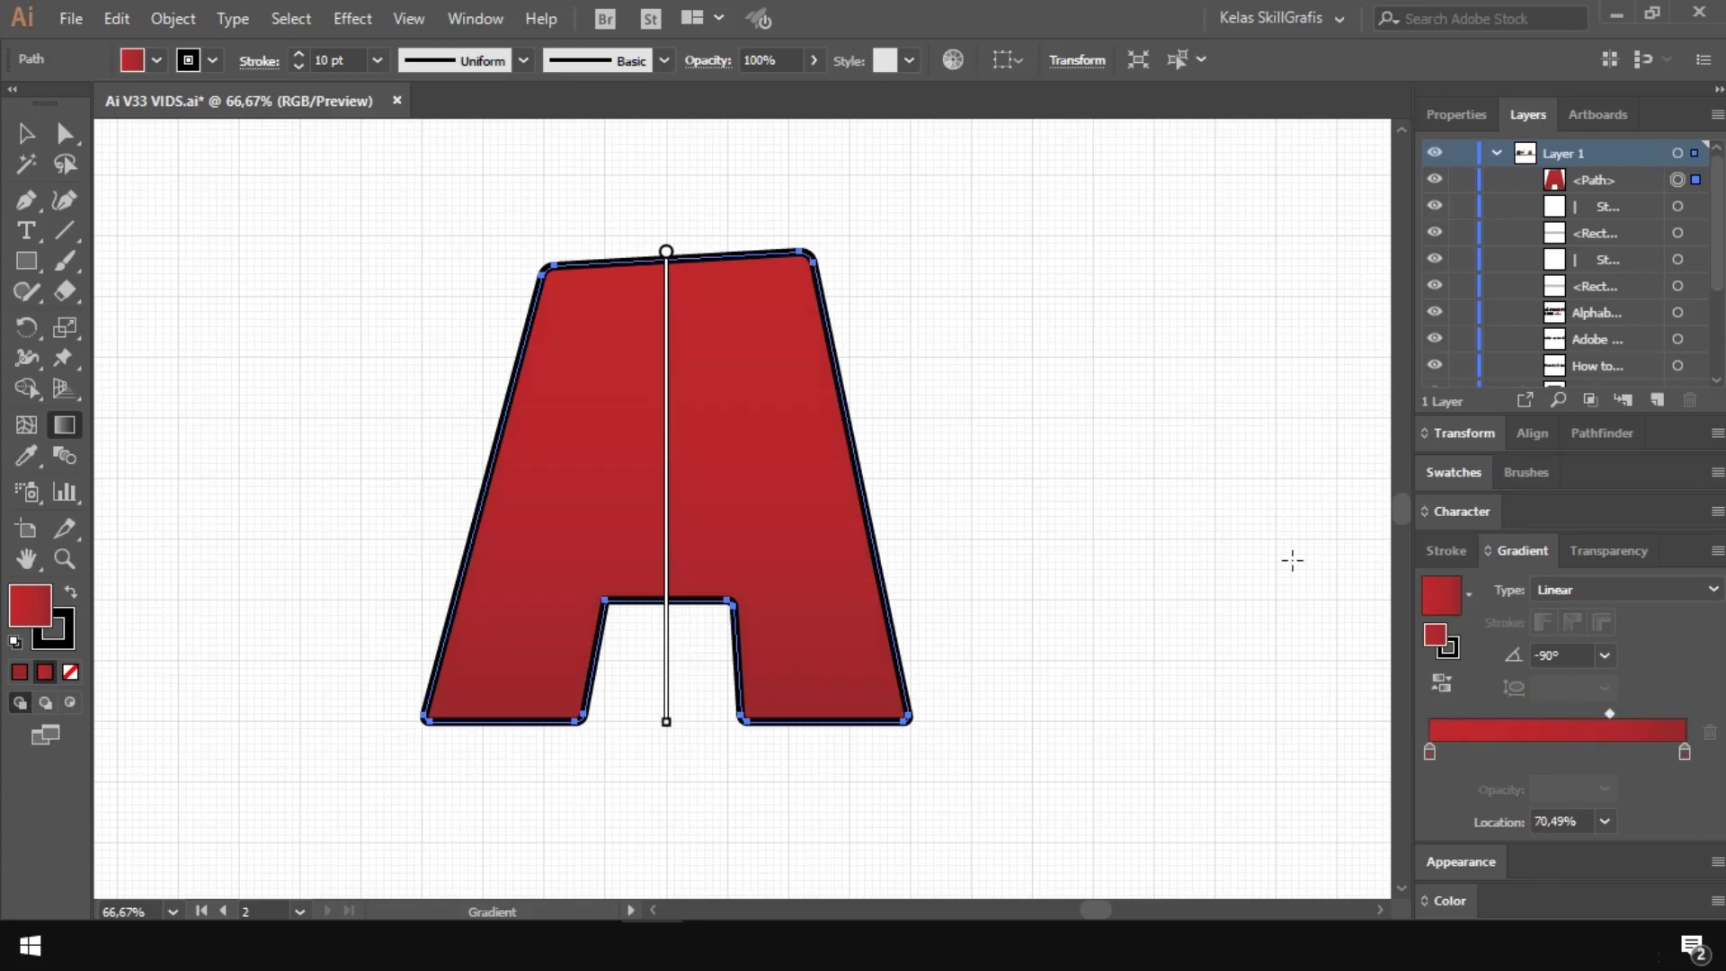
key("v")
left_click(1082, 393)
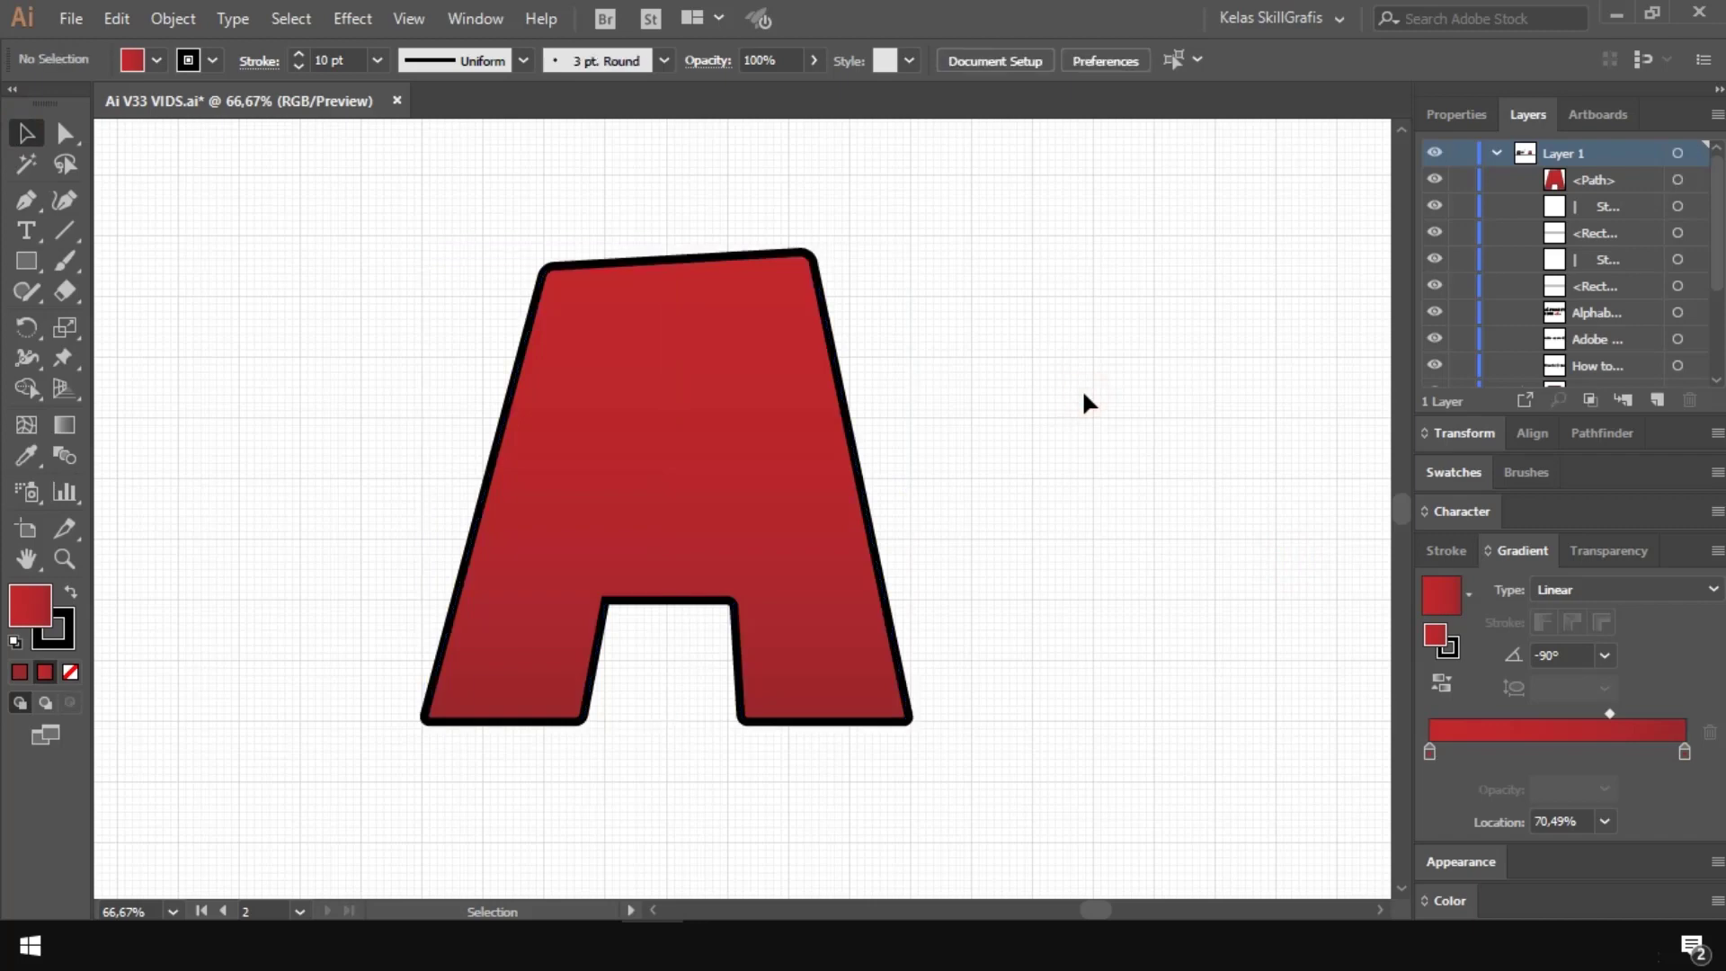
Step: Convert the letter A's black stroke into a filled shape with Outline Stroke
left_click(692, 458)
left_click(171, 18)
mouse_move(387, 561)
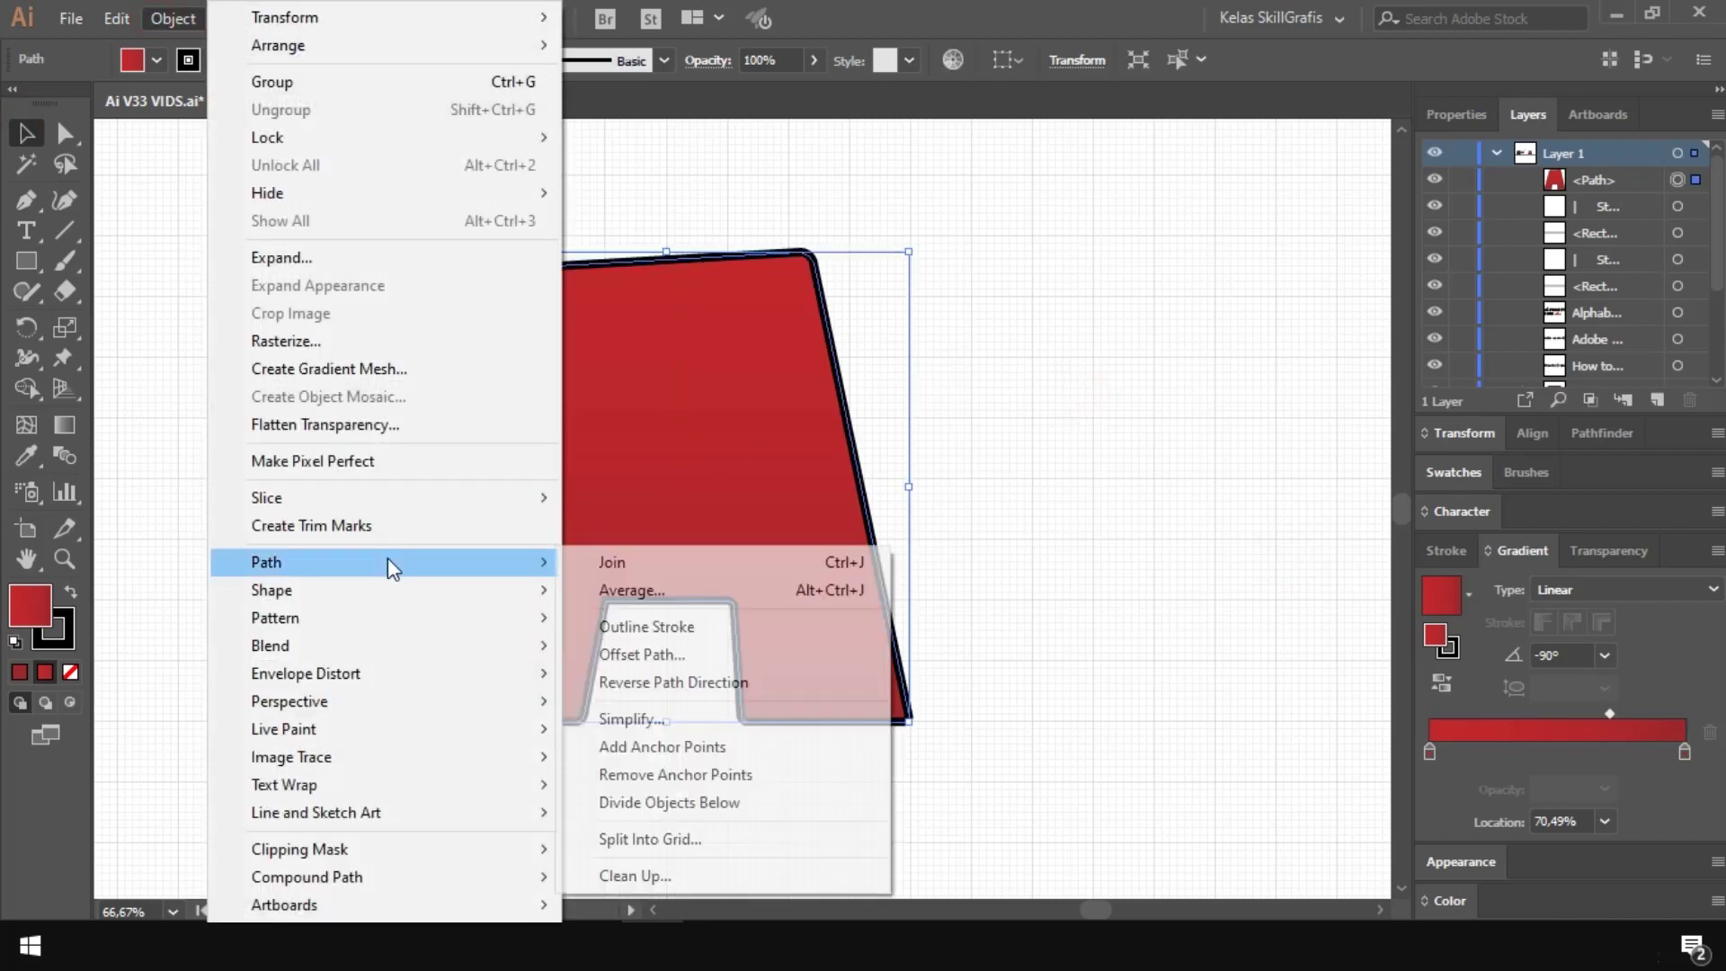
left_click(641, 626)
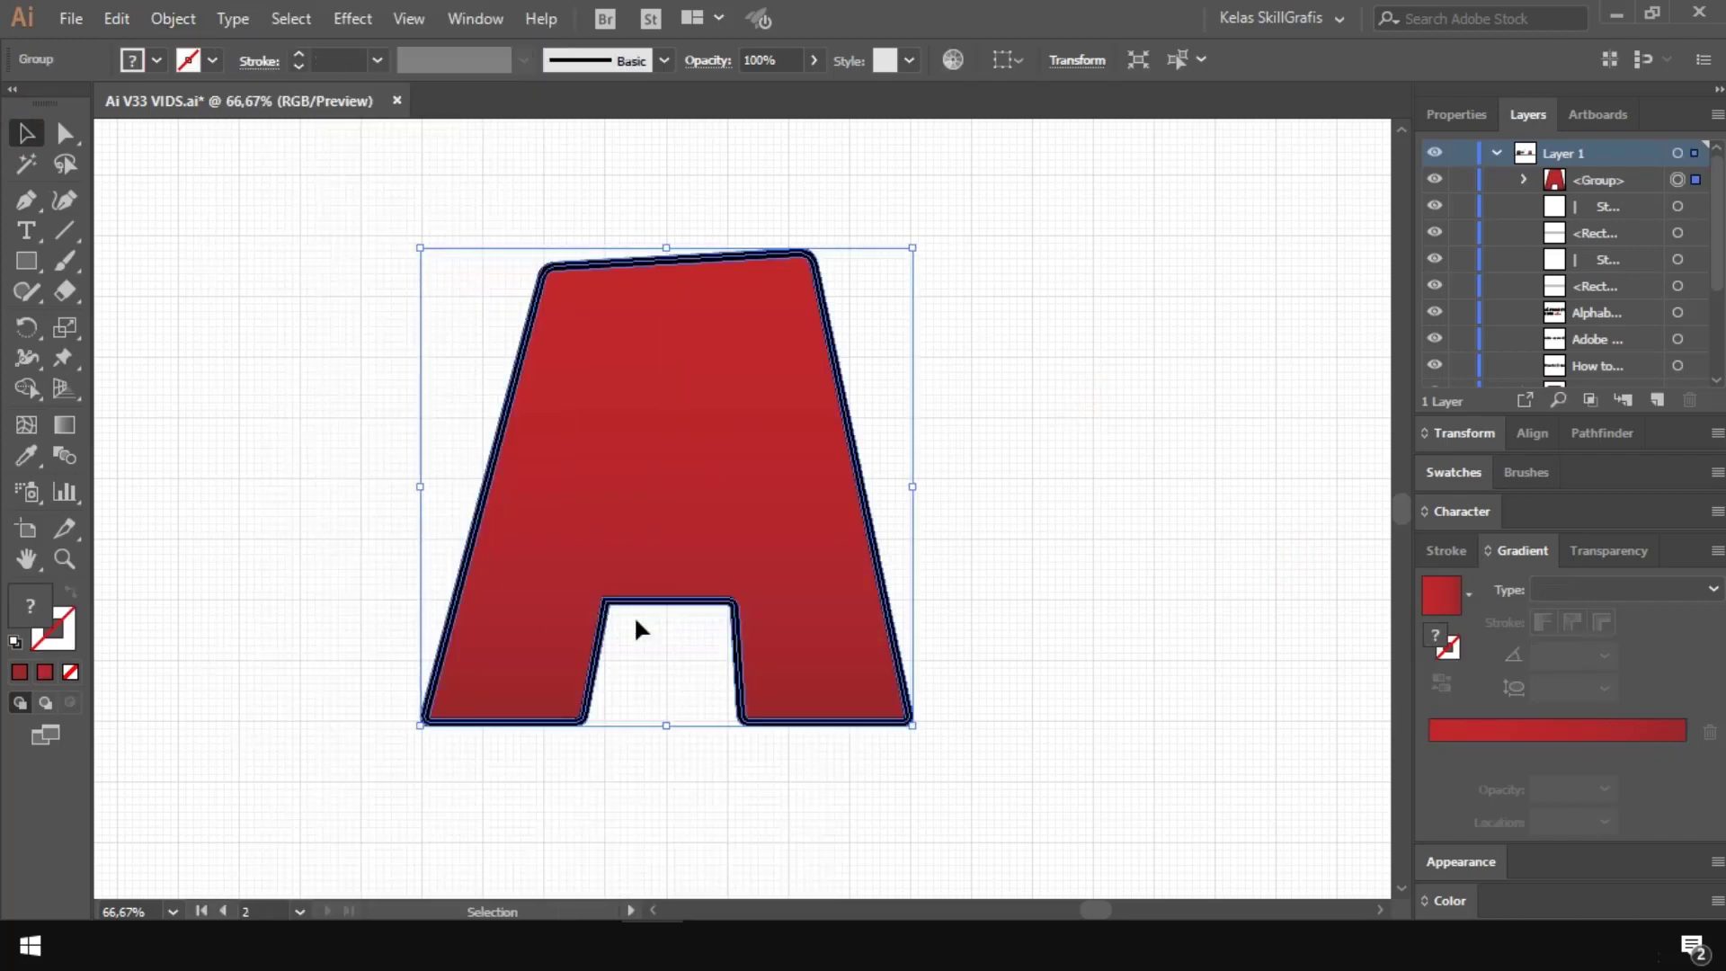
Step: Ungroup the outlined black stroke from the letter A's red fill and deselect both
left_click(636, 612)
left_click(631, 602)
right_click(631, 607)
left_click(683, 402)
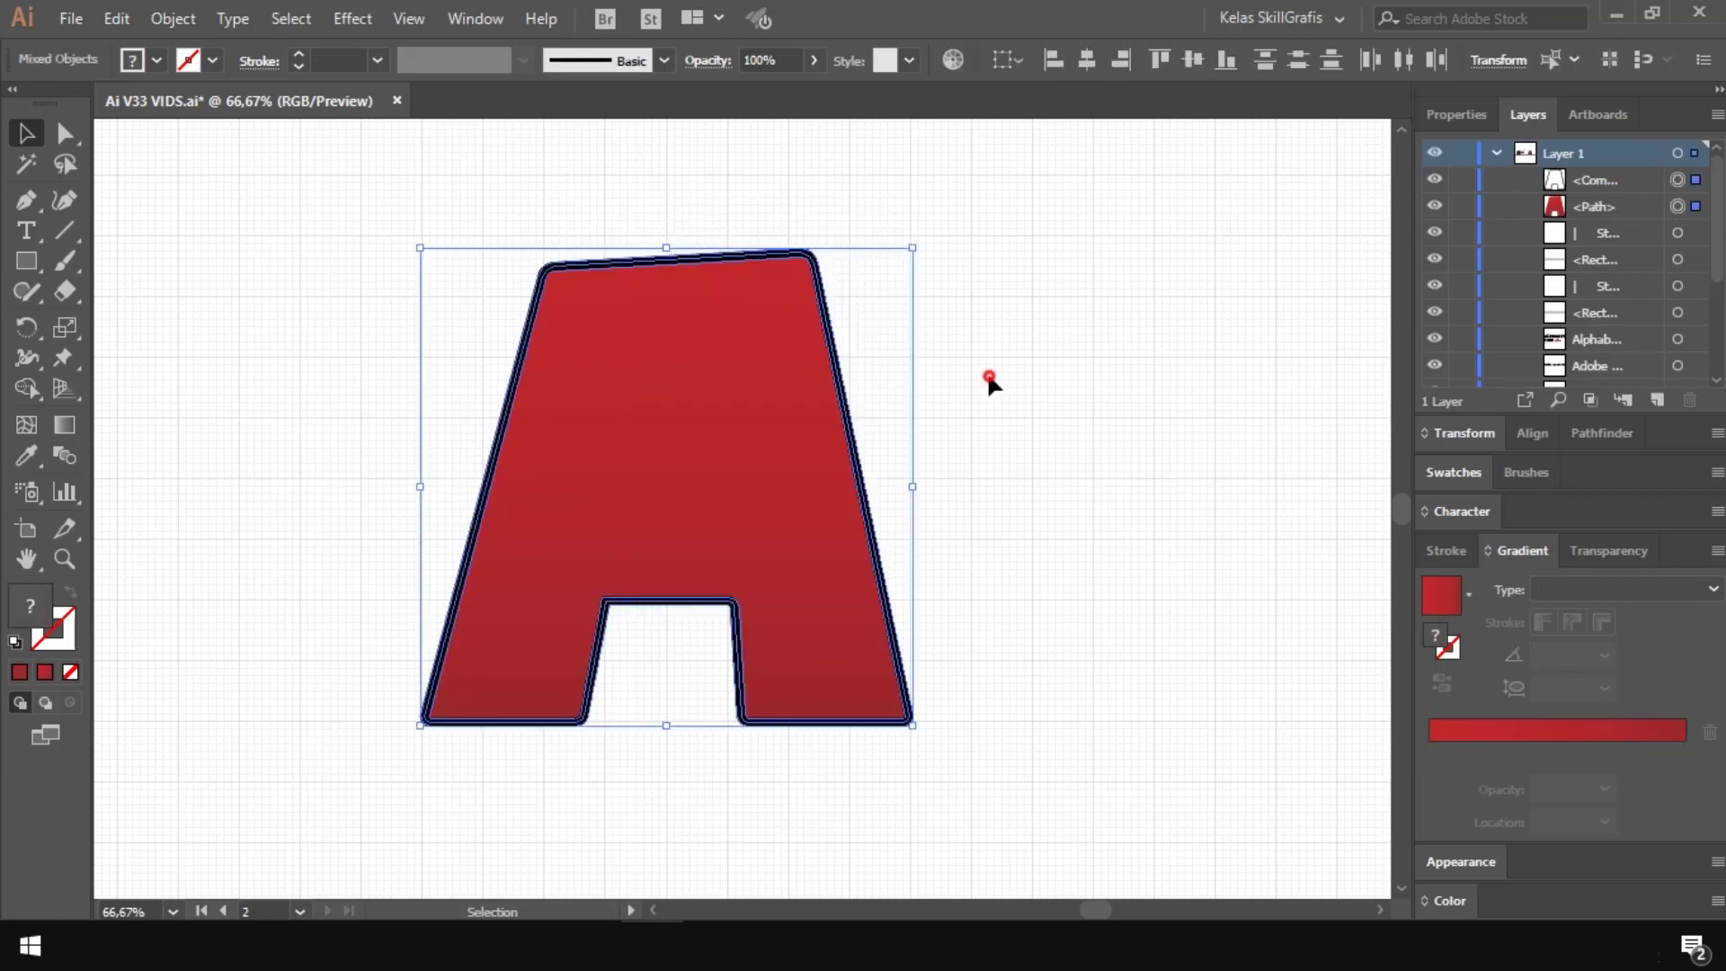
left_click(990, 378)
Step: Add an anchor point to the black outline at the upper-left inner corner of the notch between the legs
left_click(651, 608)
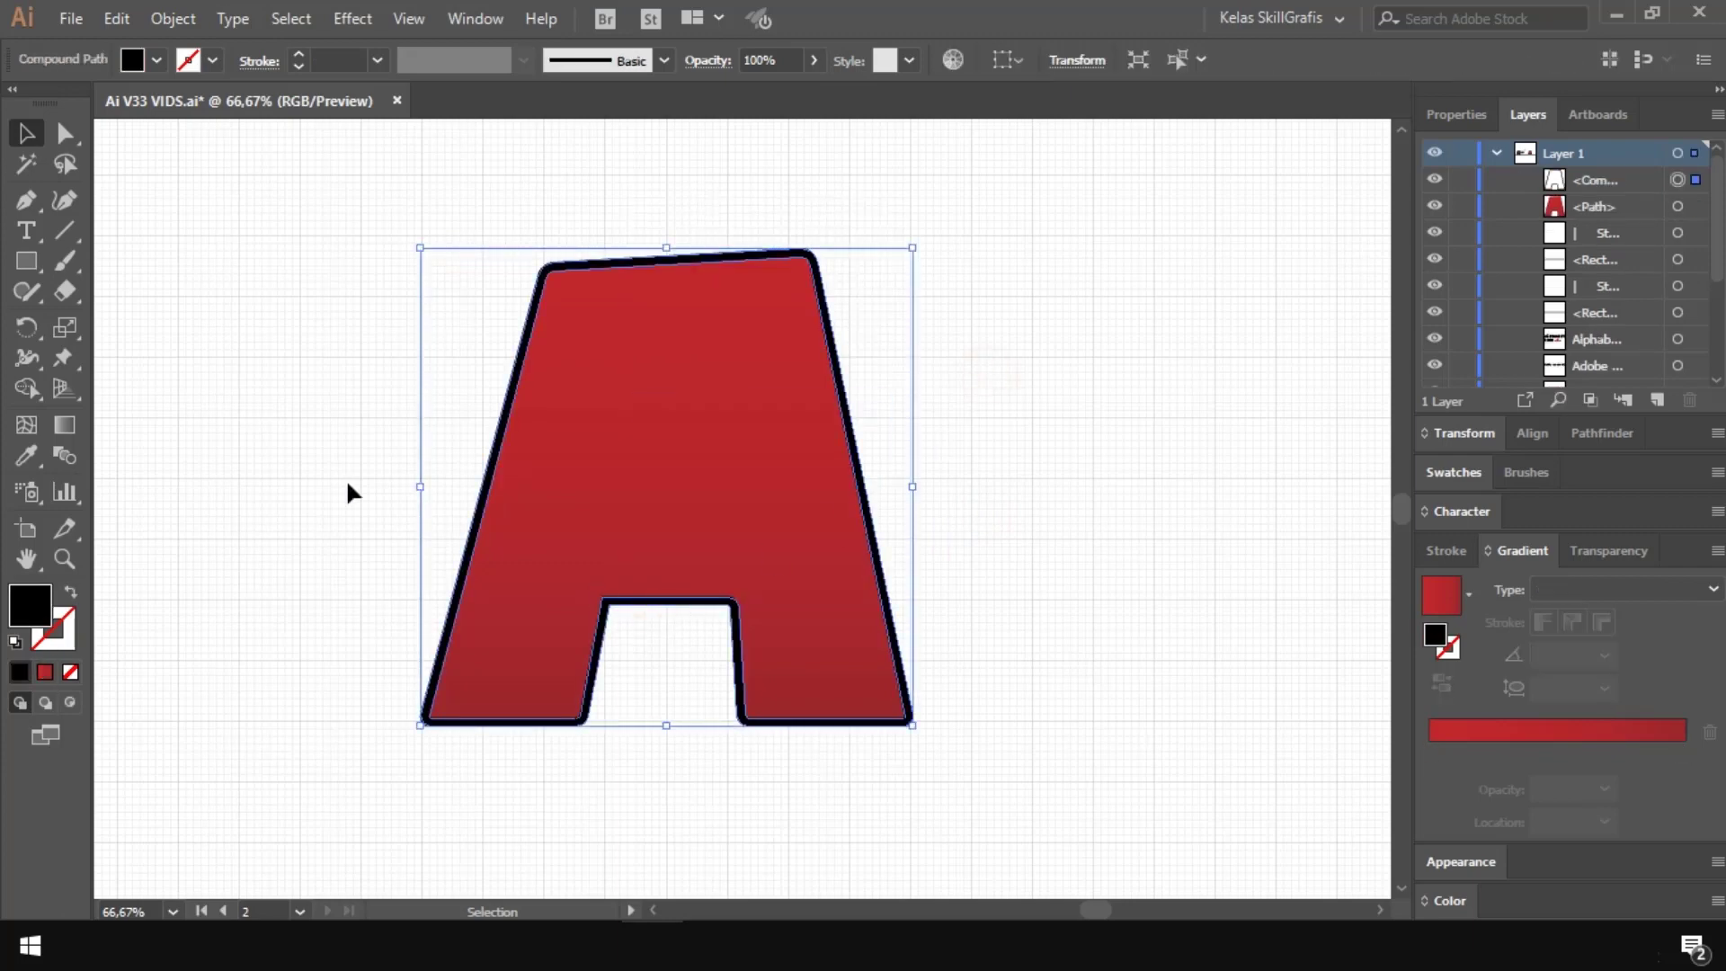
key("ctrl+1")
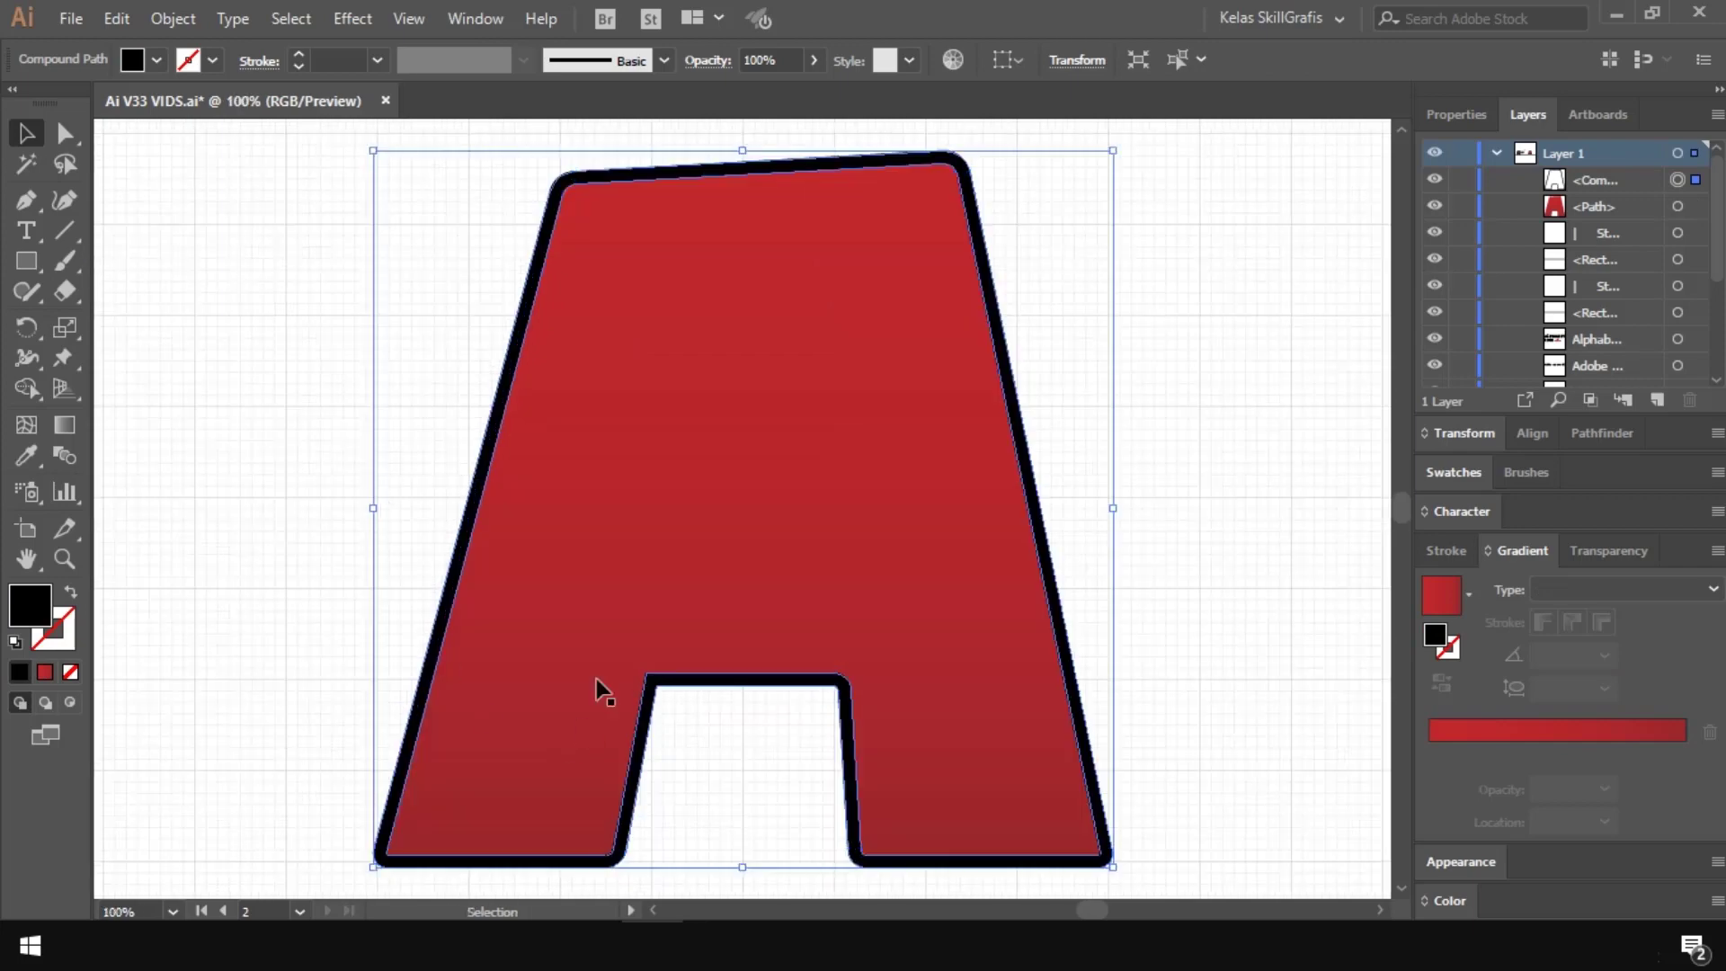
left_click(25, 205)
left_click_drag(25, 205, 79, 235)
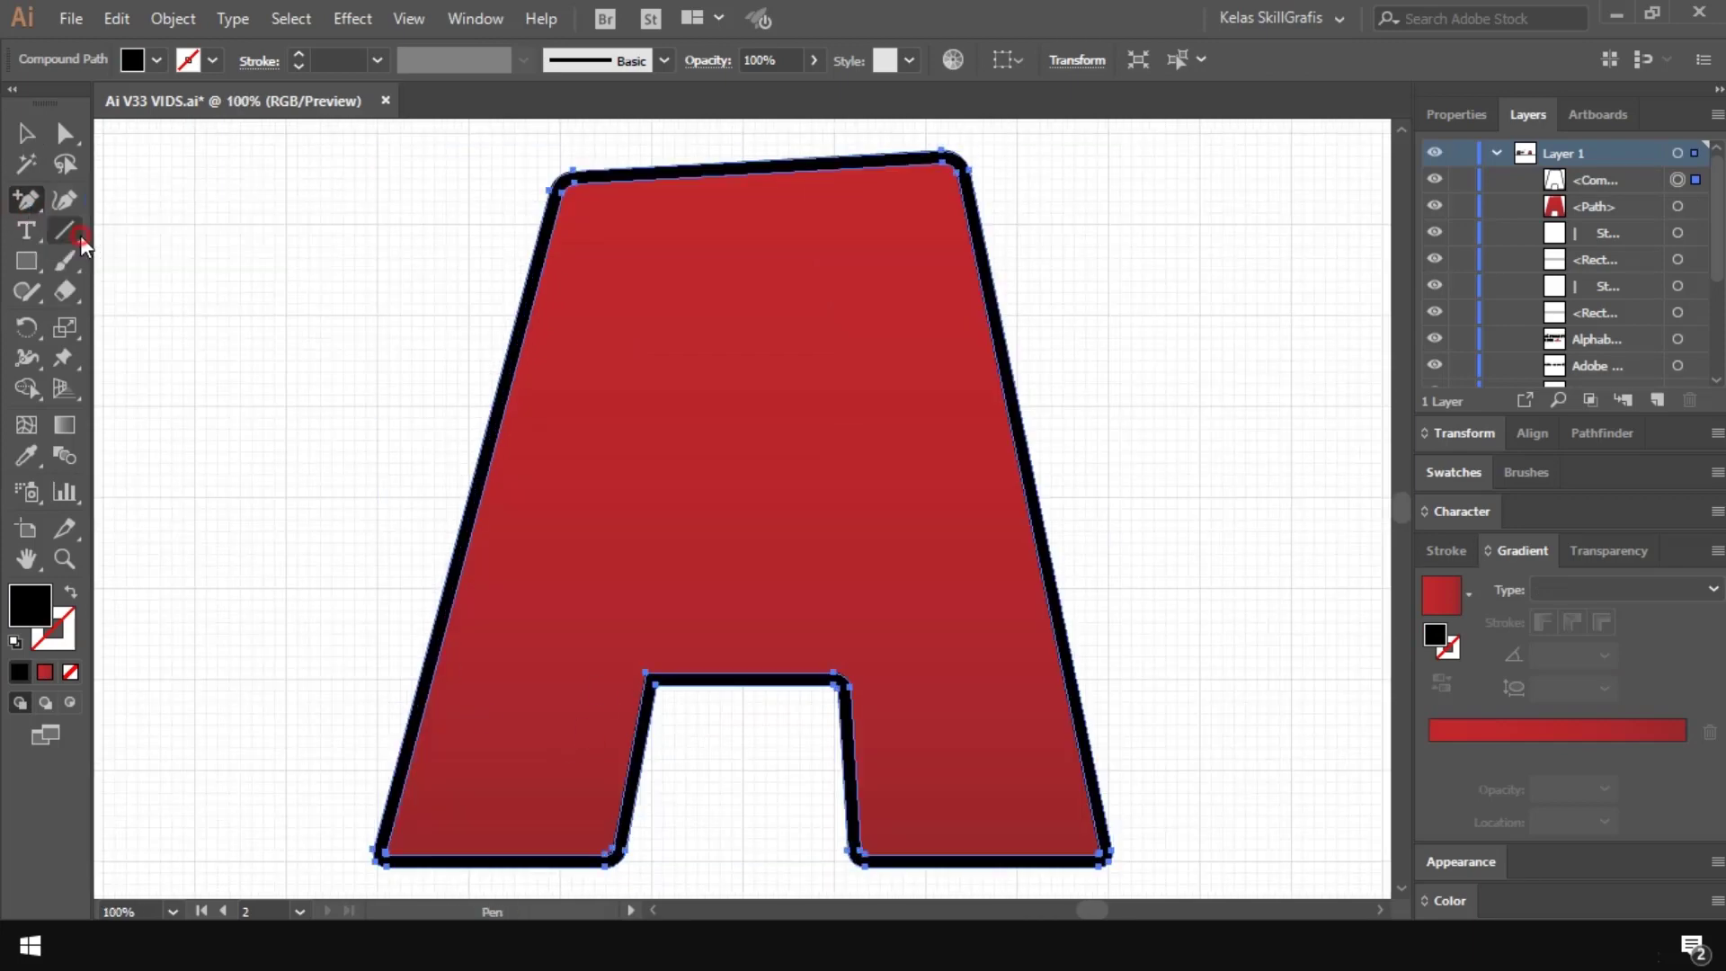
left_click(643, 690)
Step: Nudge the outline's anchor at the notch's upper-left corner to the left into a pointed black spike, and deselect
key("a")
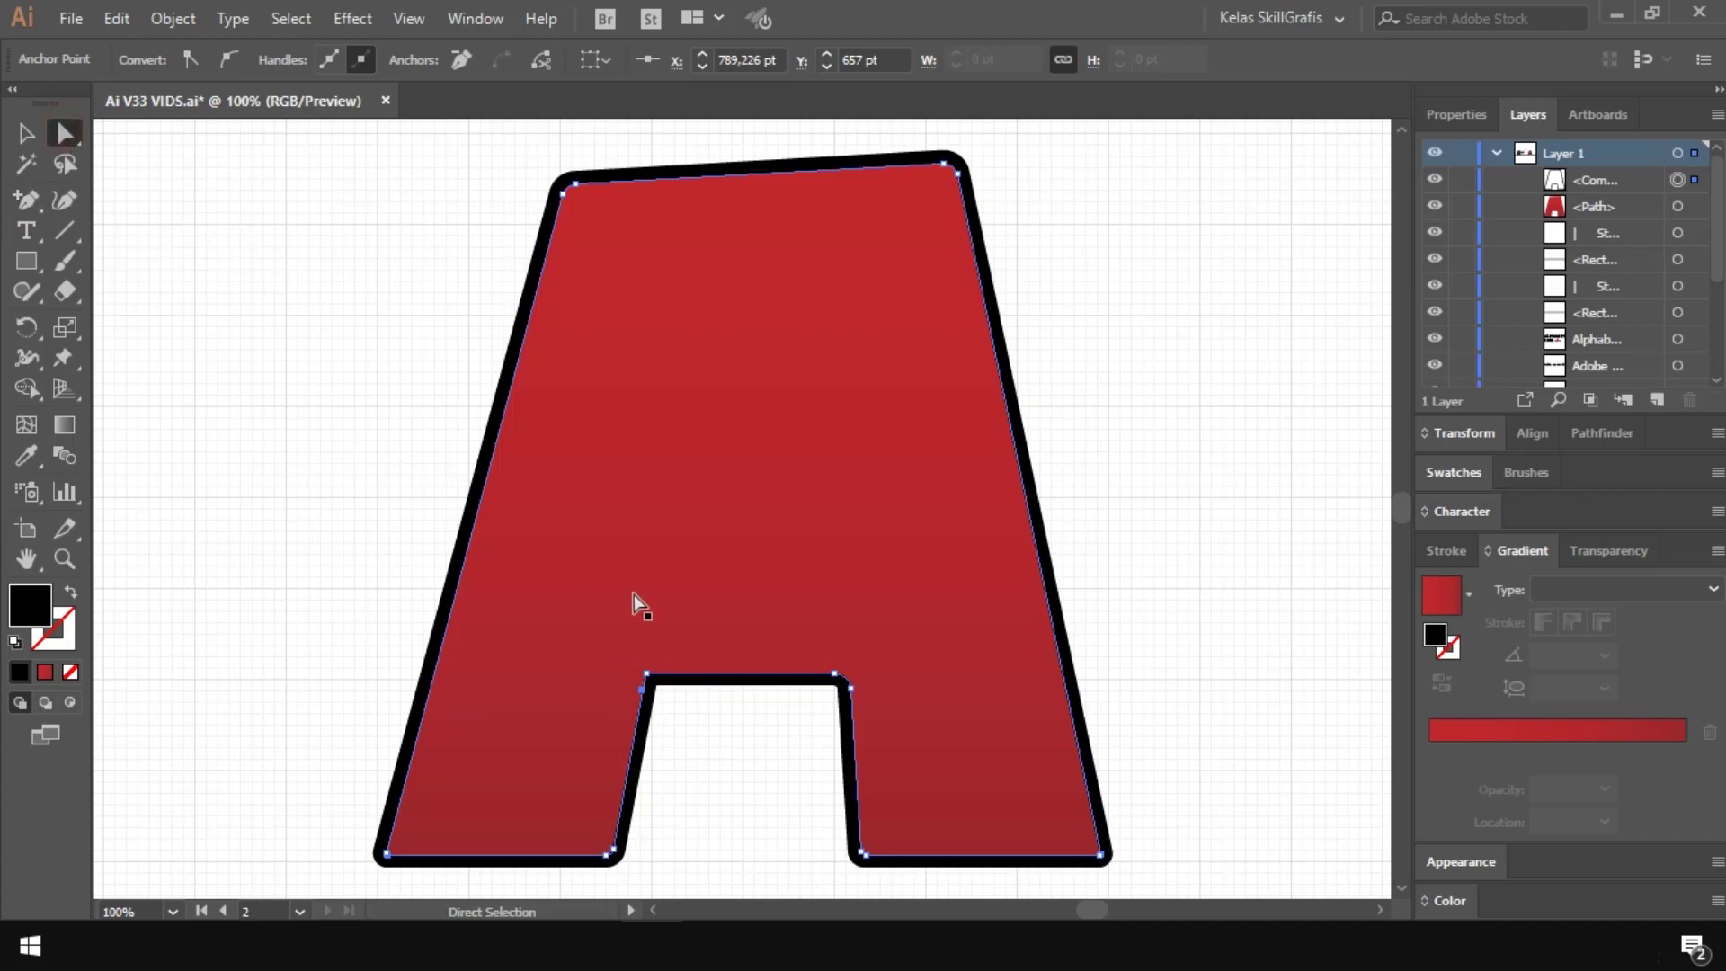
key("Left")
key("Left")
key("Left")
key("Left")
key("Left")
key("Left")
key("Left")
key("Left")
key("Left")
key("Left")
key("Left")
key("Left")
key("Left")
key("Left")
key("Left")
key("Left")
key("Left")
key("Left")
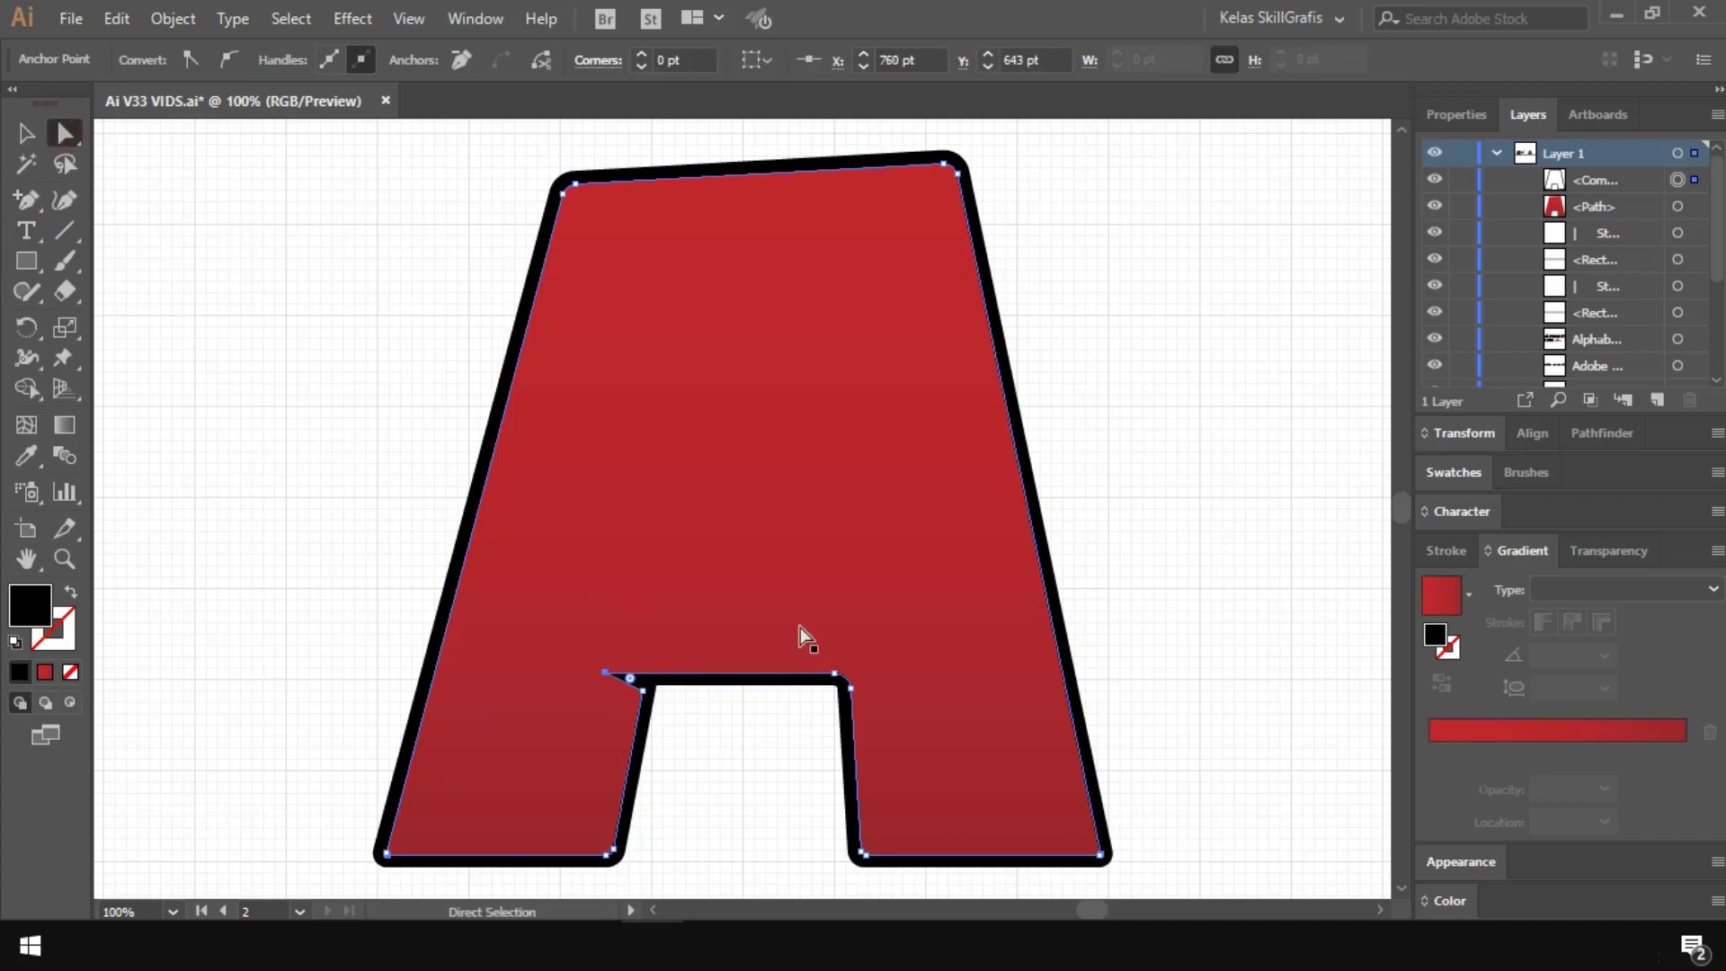
key("v")
left_click(1196, 259)
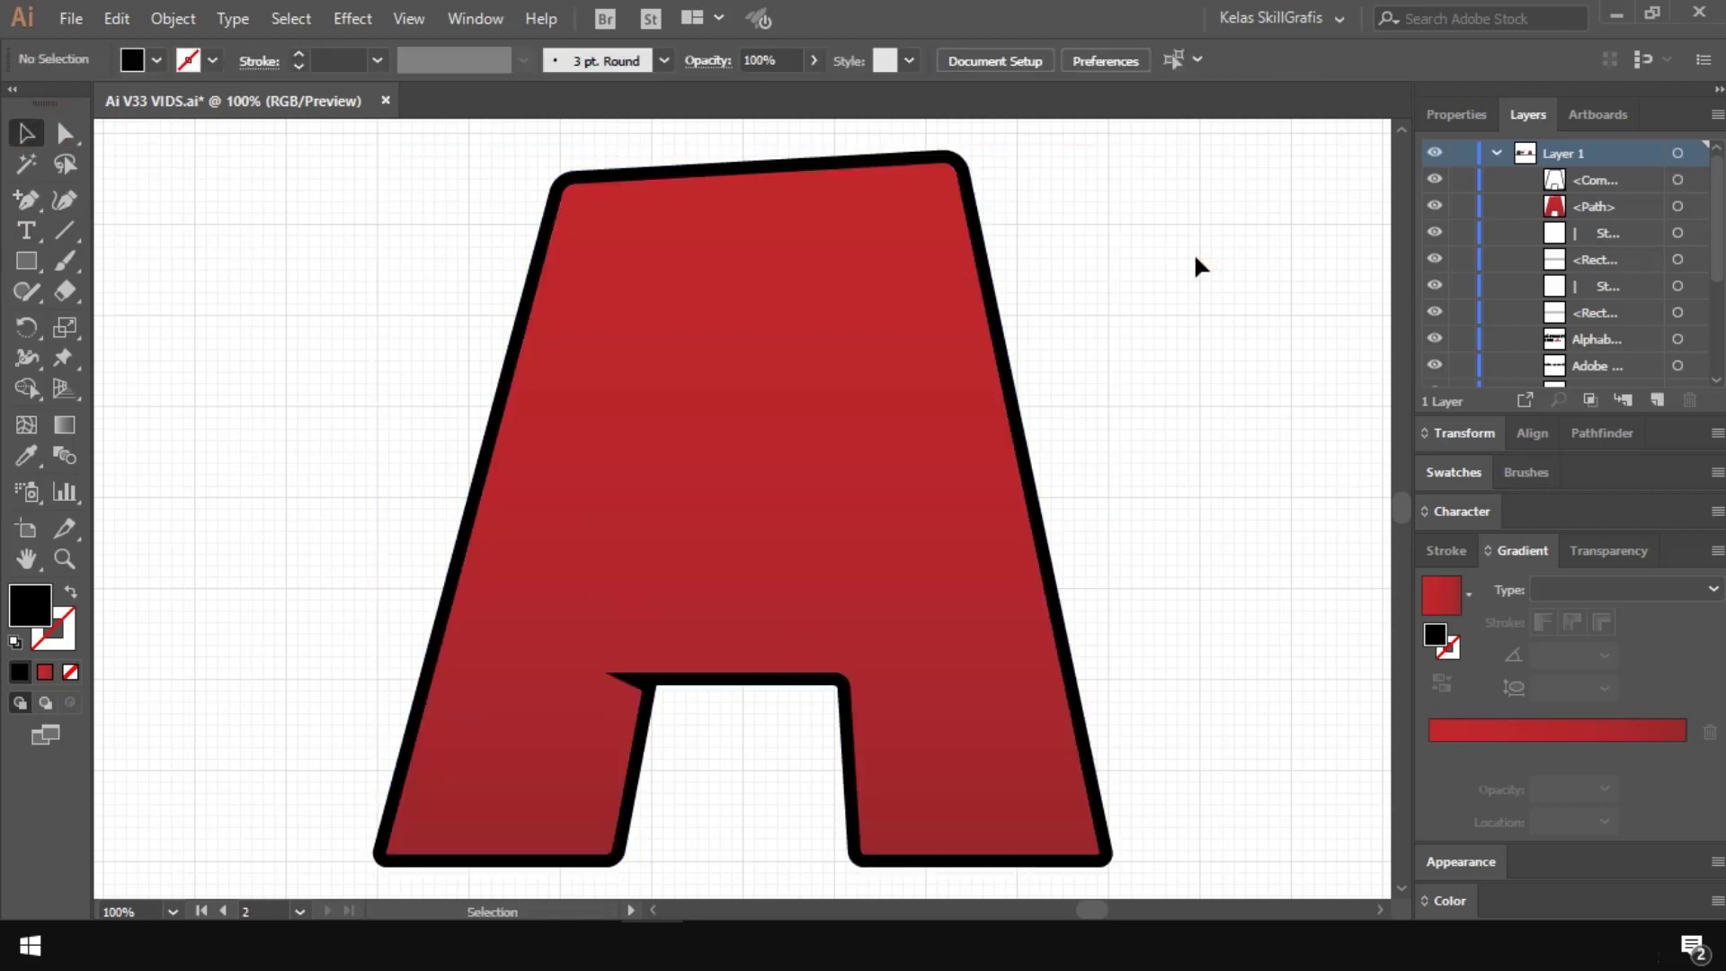
Step: Draw a white square about 126 pt wide in the upper middle of the A, with a 10 pt black stroke
left_click(29, 257)
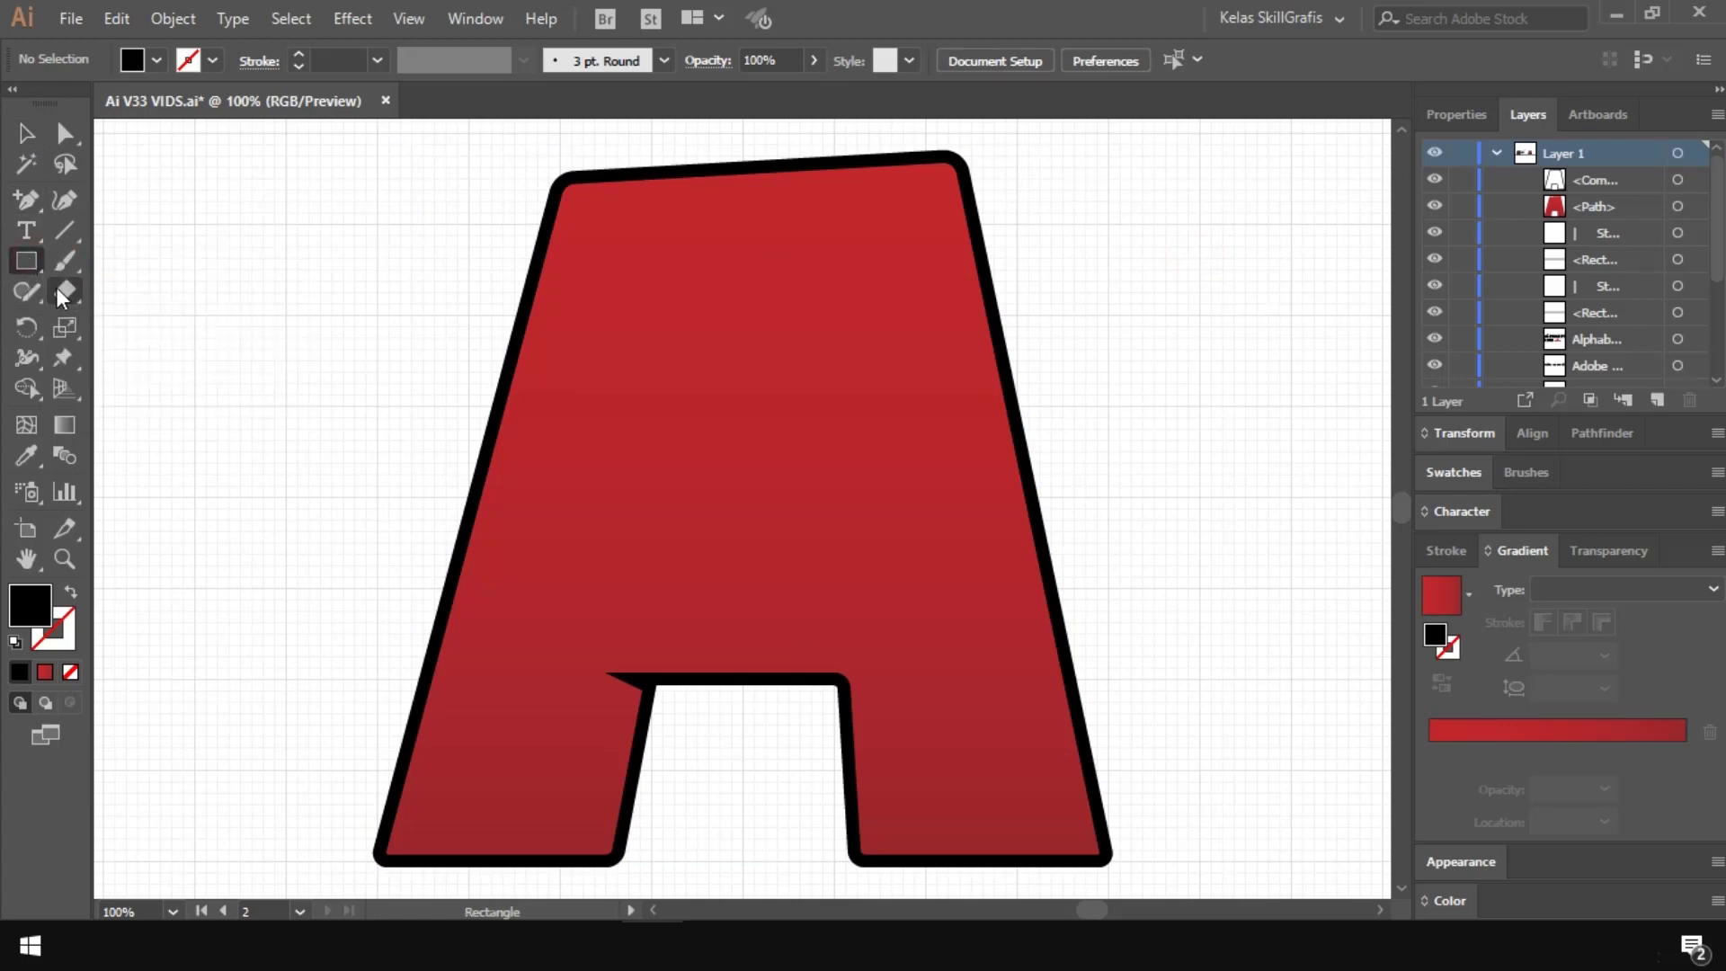
left_click(71, 591)
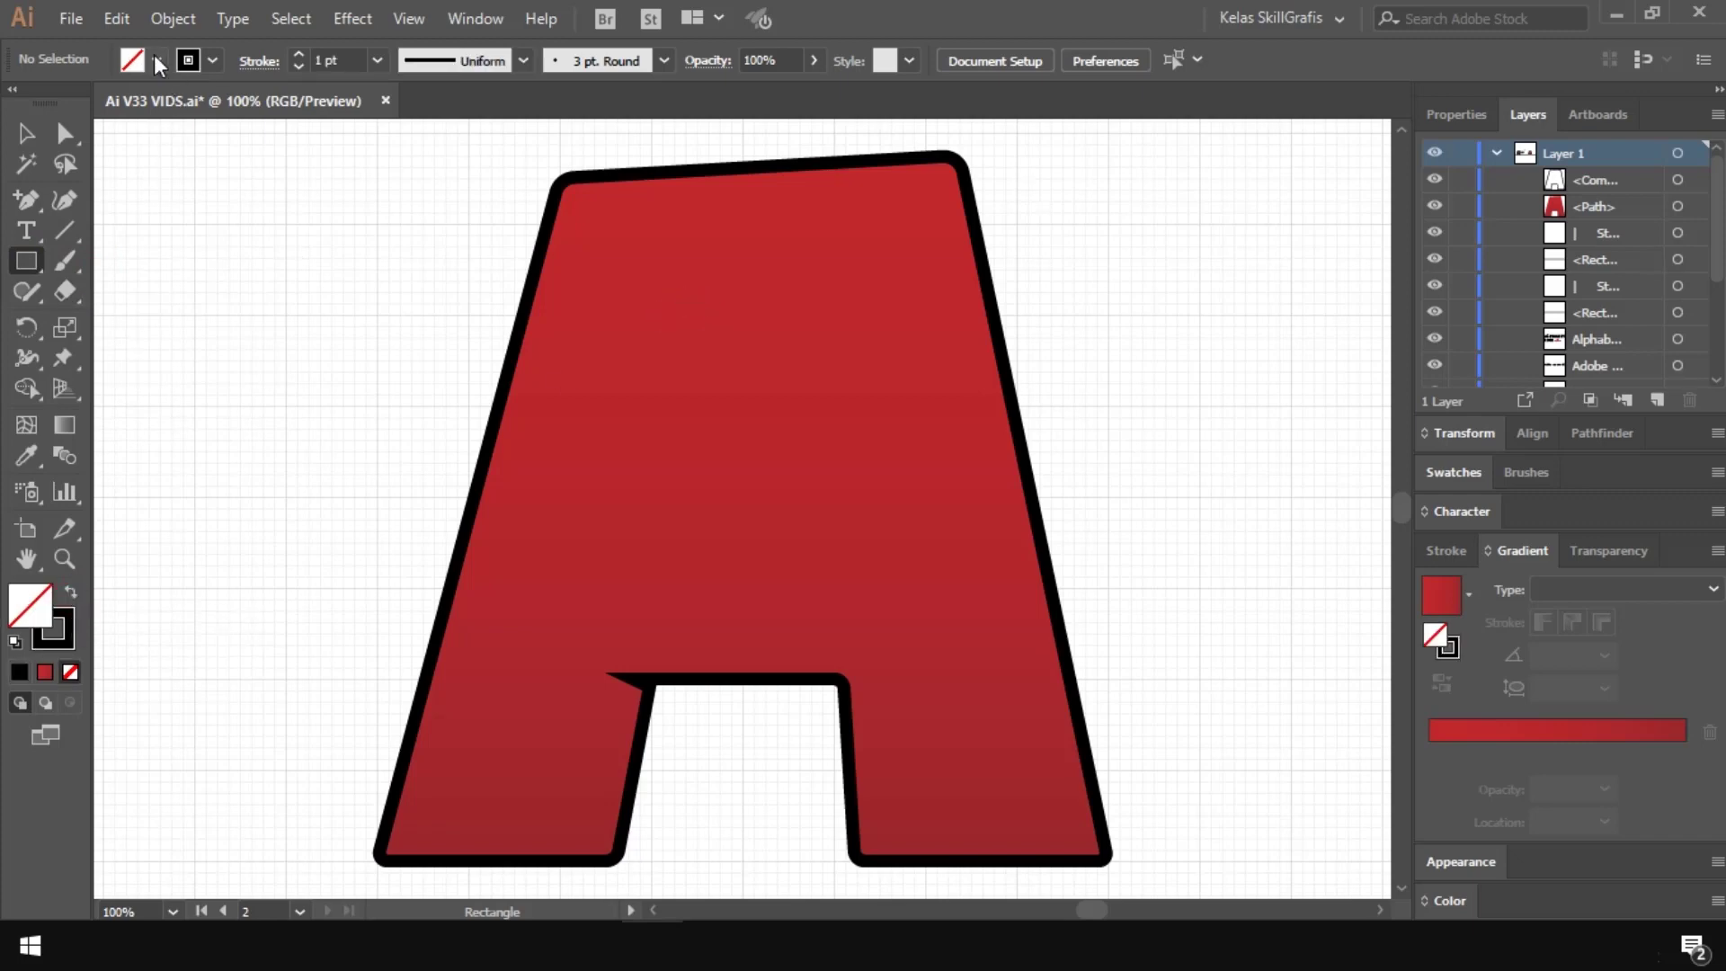
left_click(157, 60)
left_click(51, 108)
mouse_move(686, 327)
left_mouse_down()
mouse_move(759, 455)
mouse_move(843, 466)
mouse_move(845, 485)
left_mouse_up()
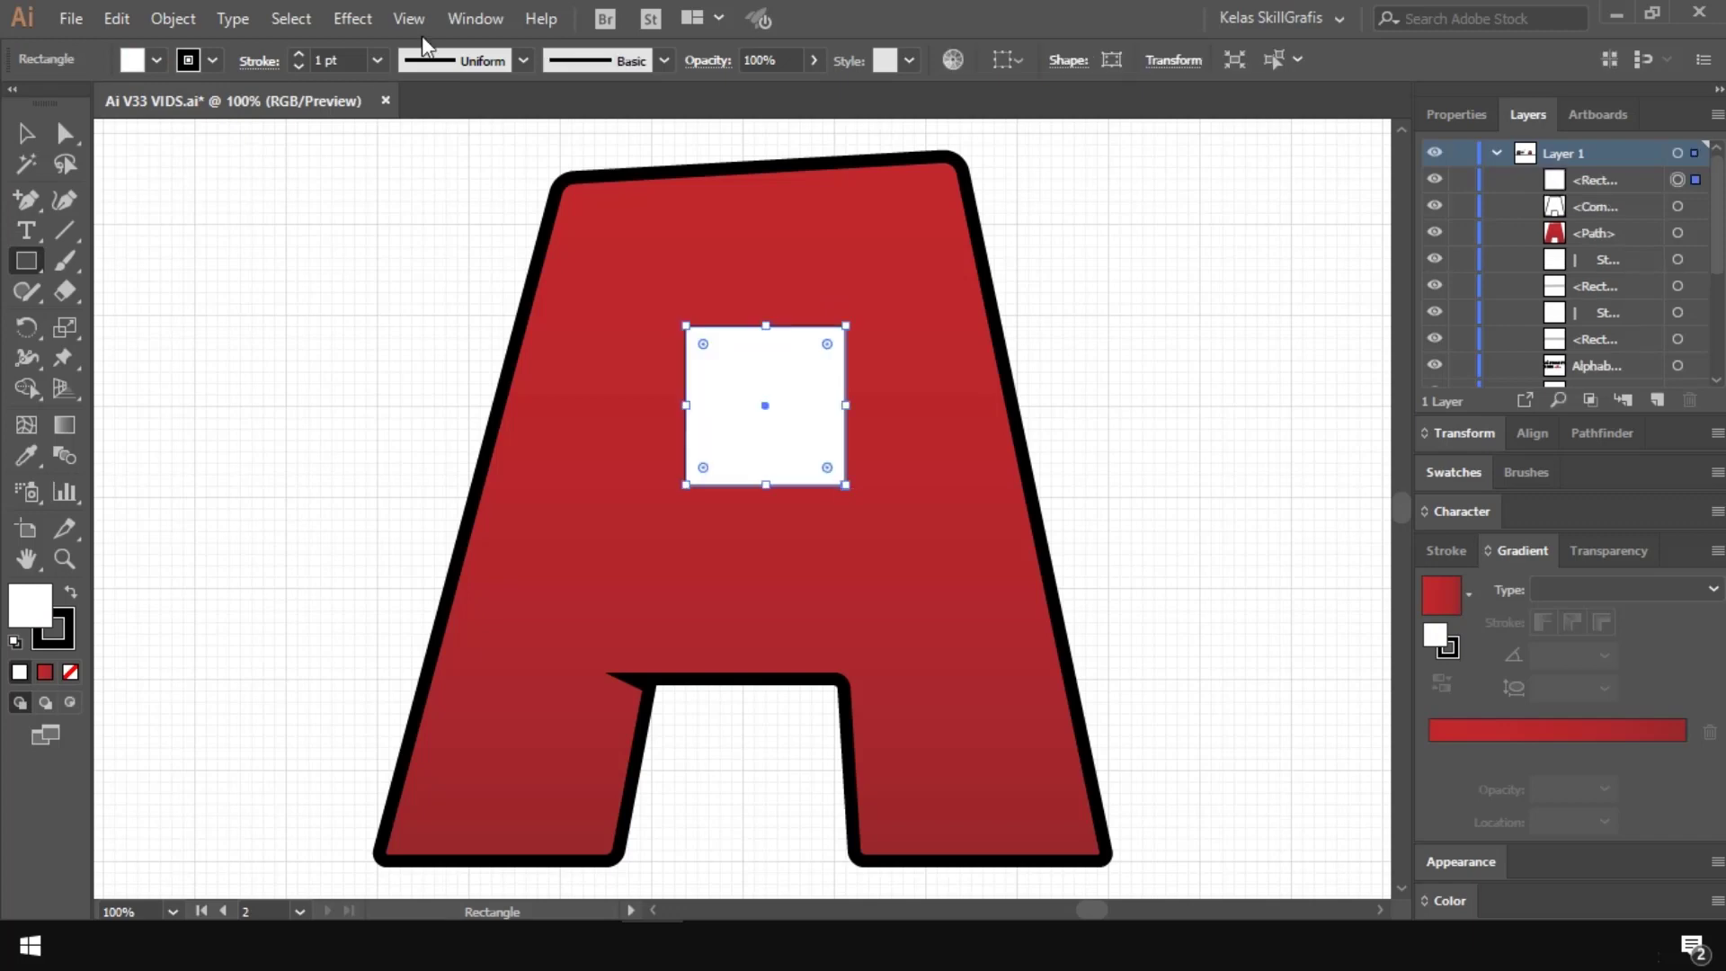
left_click(377, 60)
left_click(412, 421)
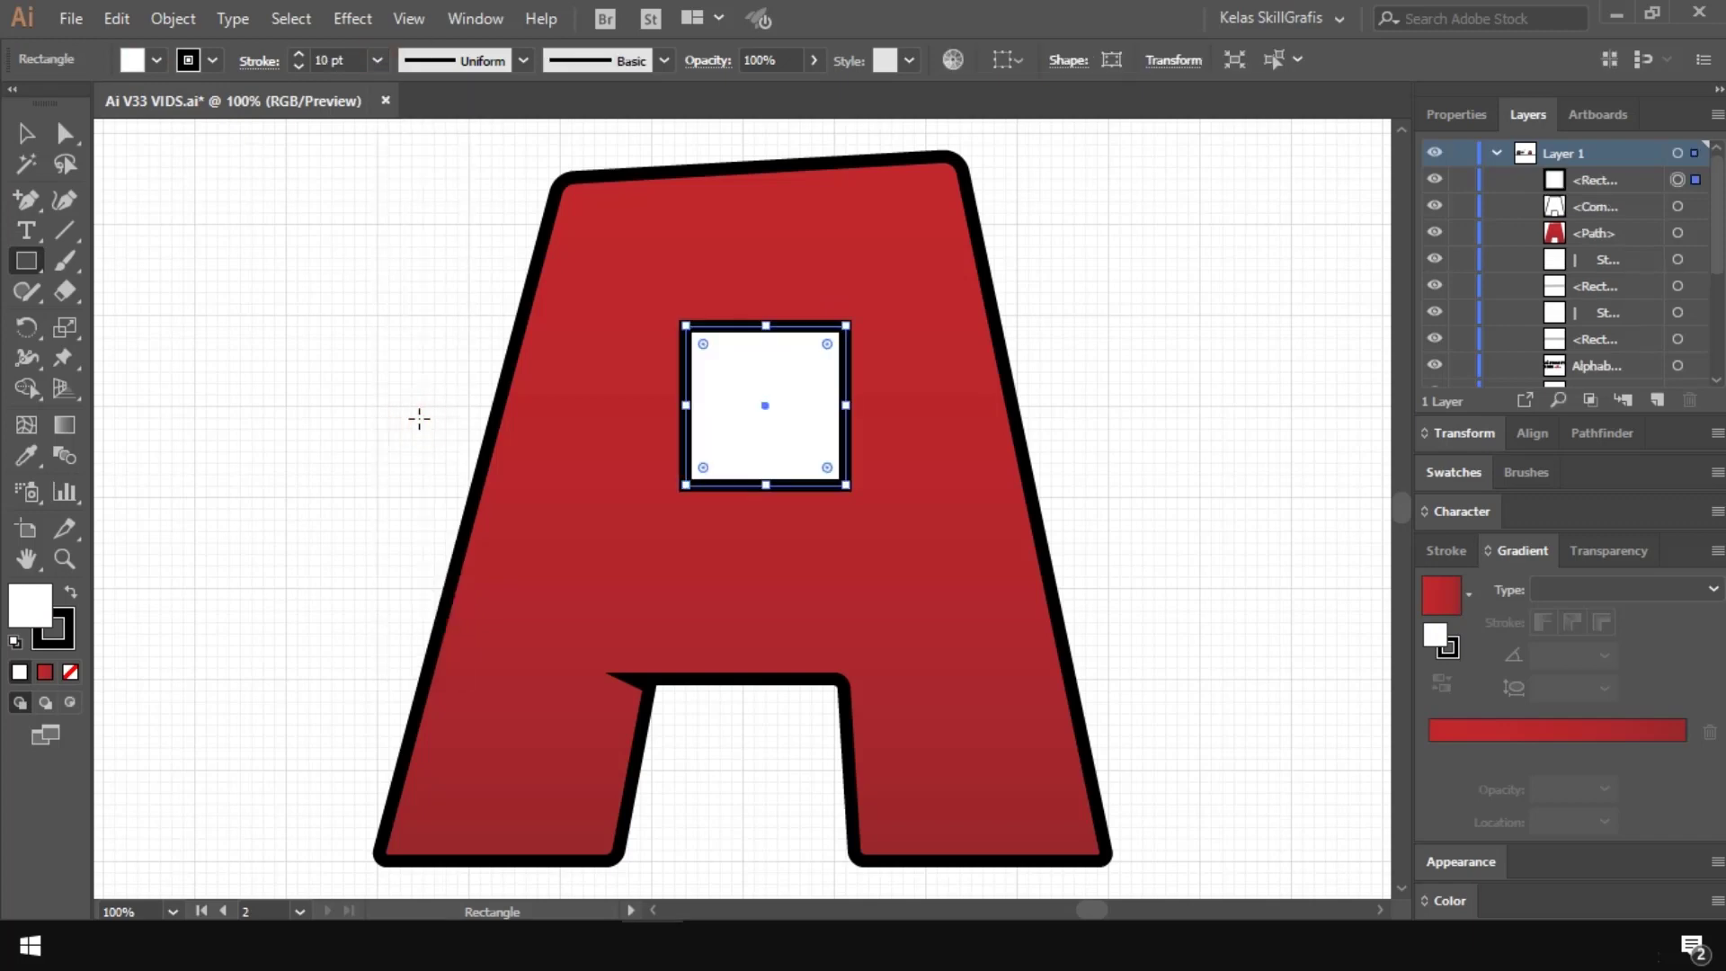
Step: Skew the white square by moving its lower-left corner 27 pt left and its lower-right corner 9 pt up and 9 pt right
key("a")
left_click(686, 485)
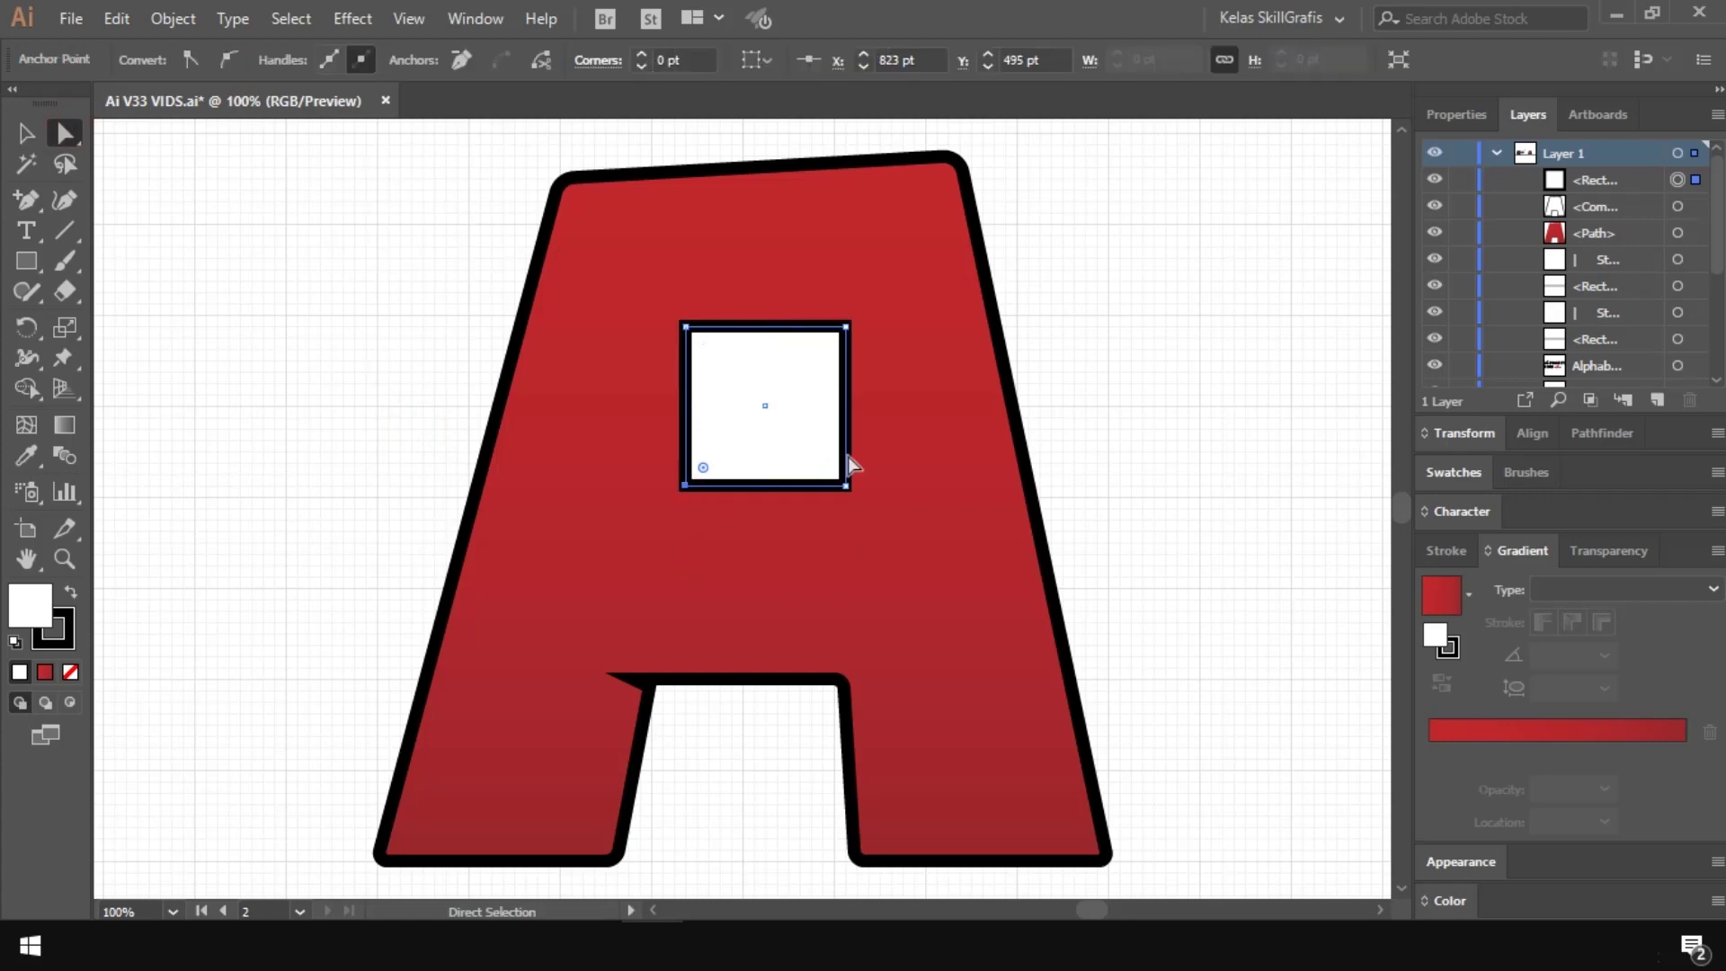
key("shift+Left")
key("shift+Left")
key("shift+Left")
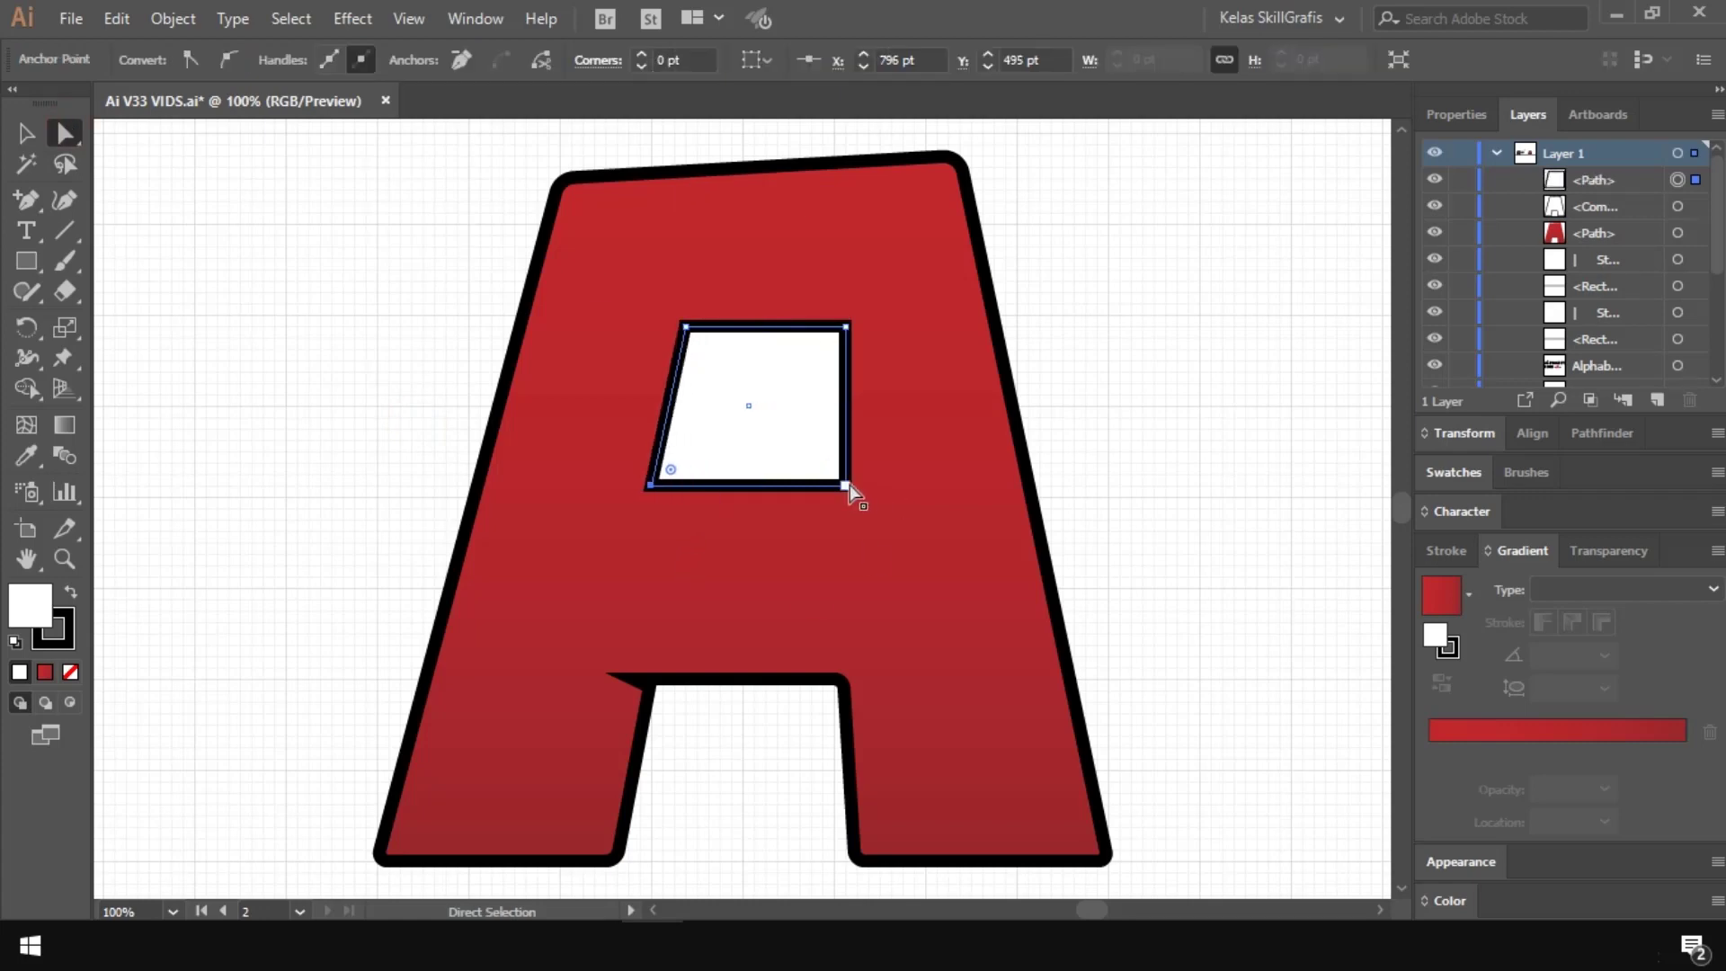
left_click(850, 483)
key("shift+Up")
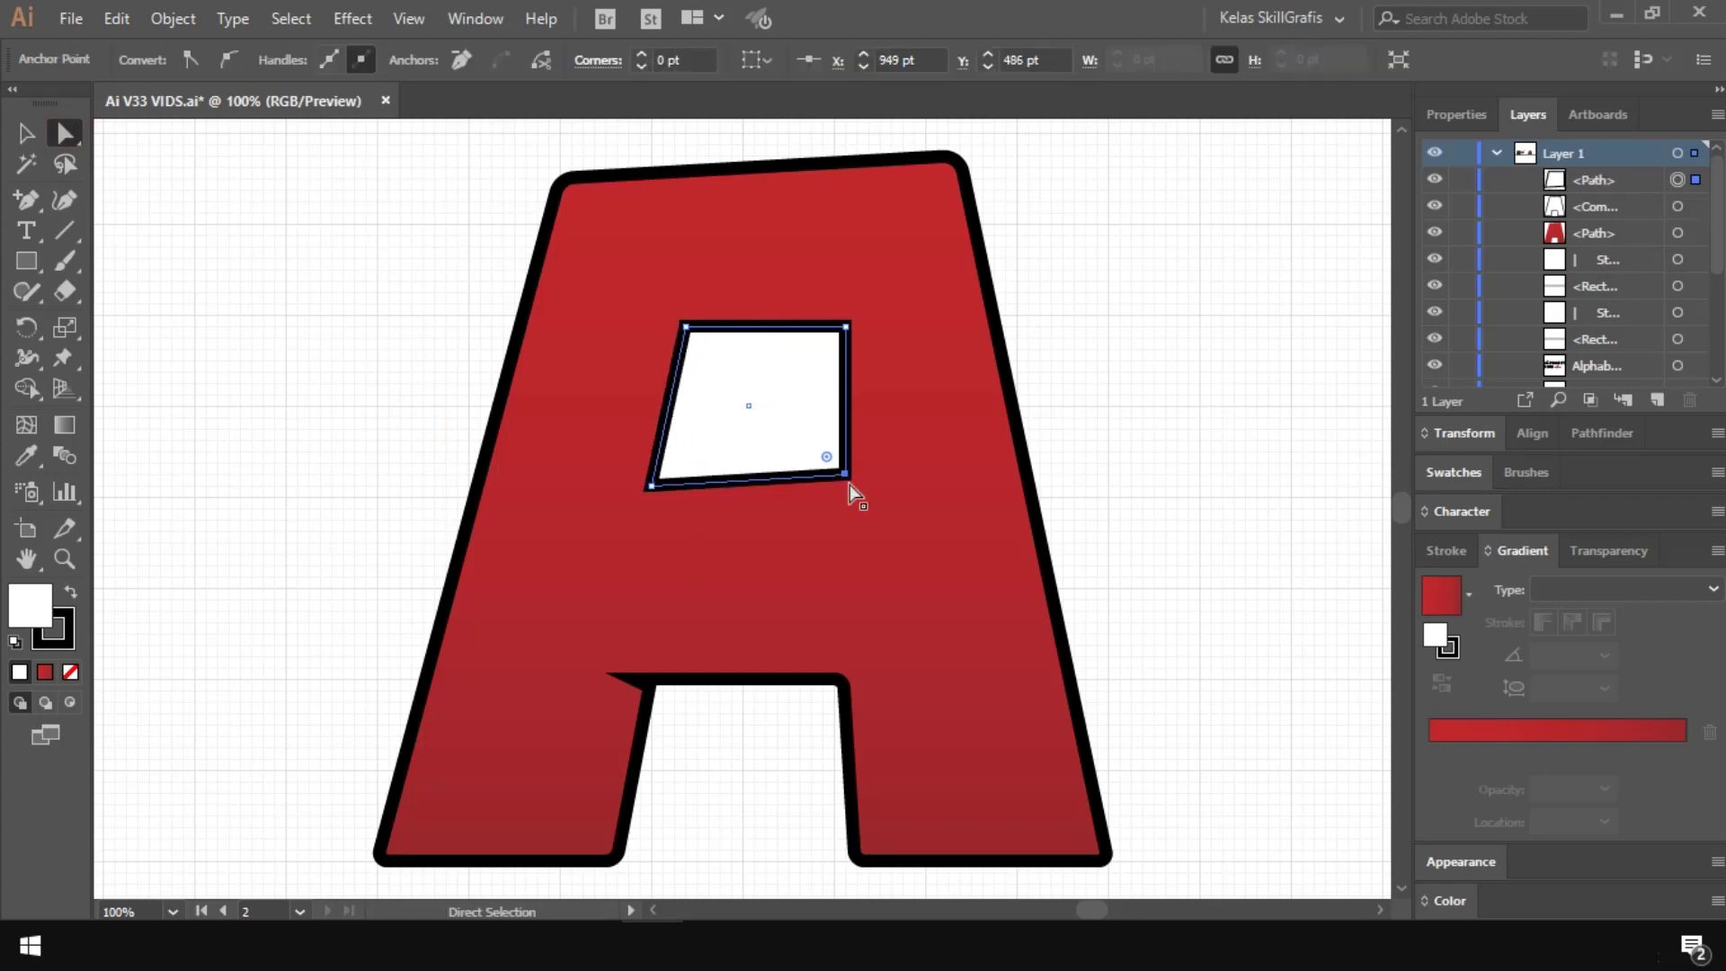
left_click(848, 328)
left_click(847, 479)
key("shift+Right")
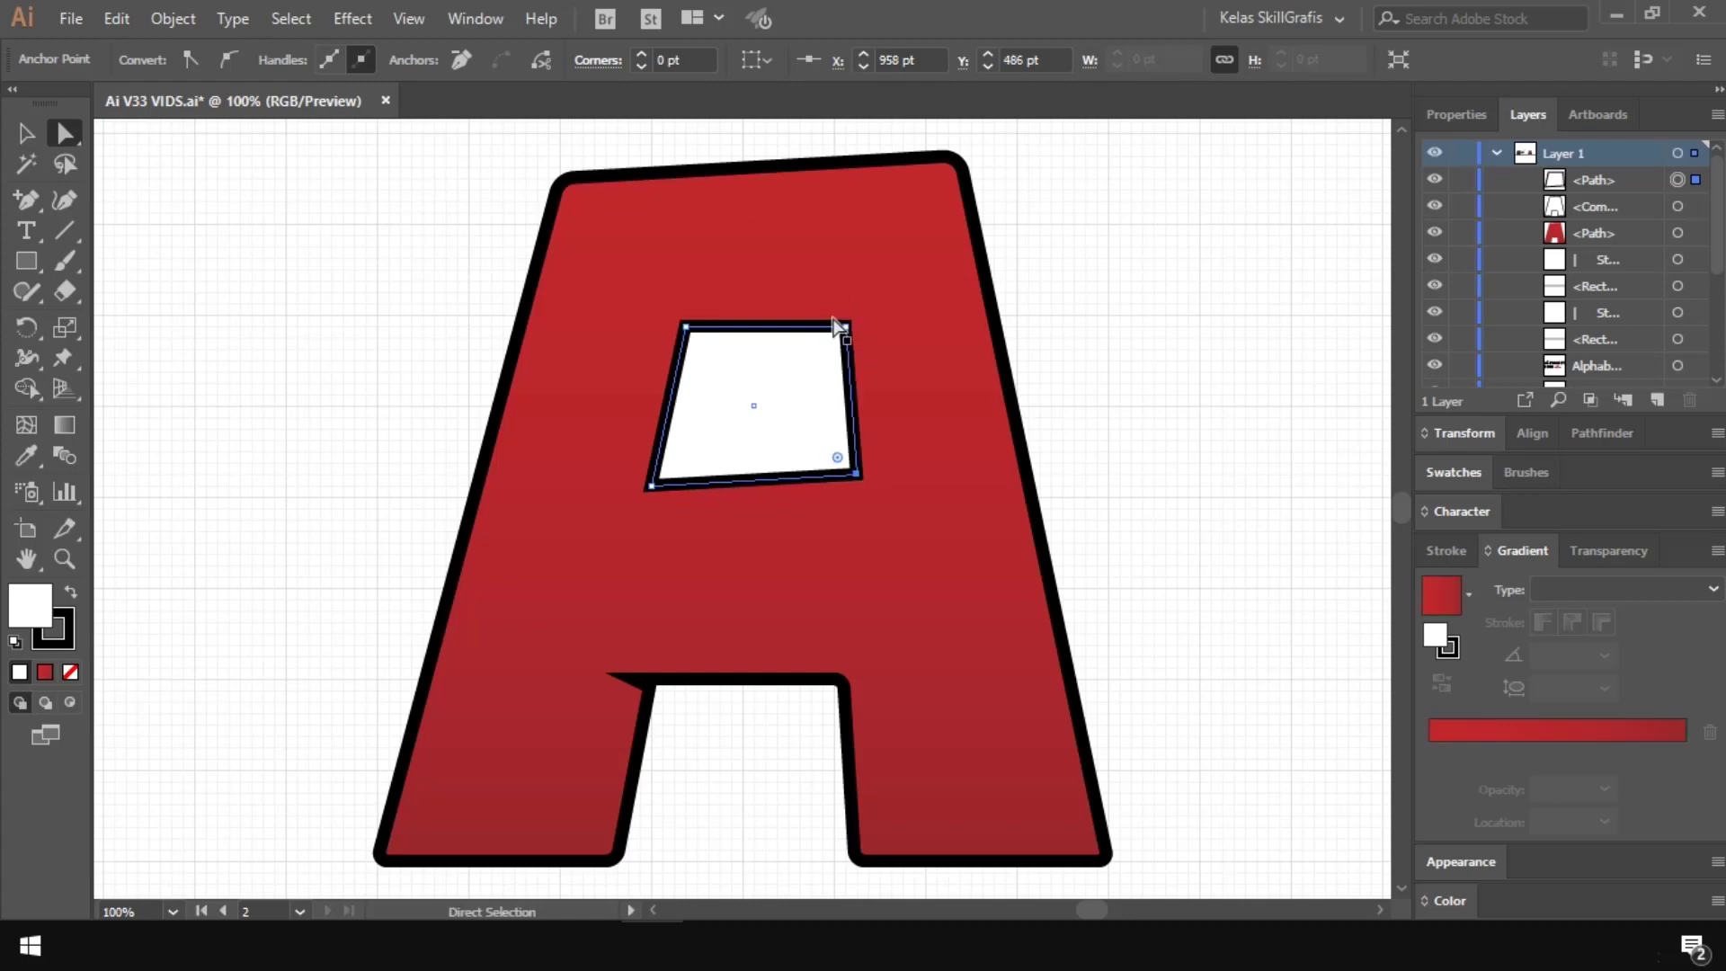
Step: Round the white shape's upper-right corner to a radius of about 8.37 pt
mouse_move(827, 344)
left_mouse_down()
mouse_move(818, 354)
mouse_move(838, 338)
left_mouse_up()
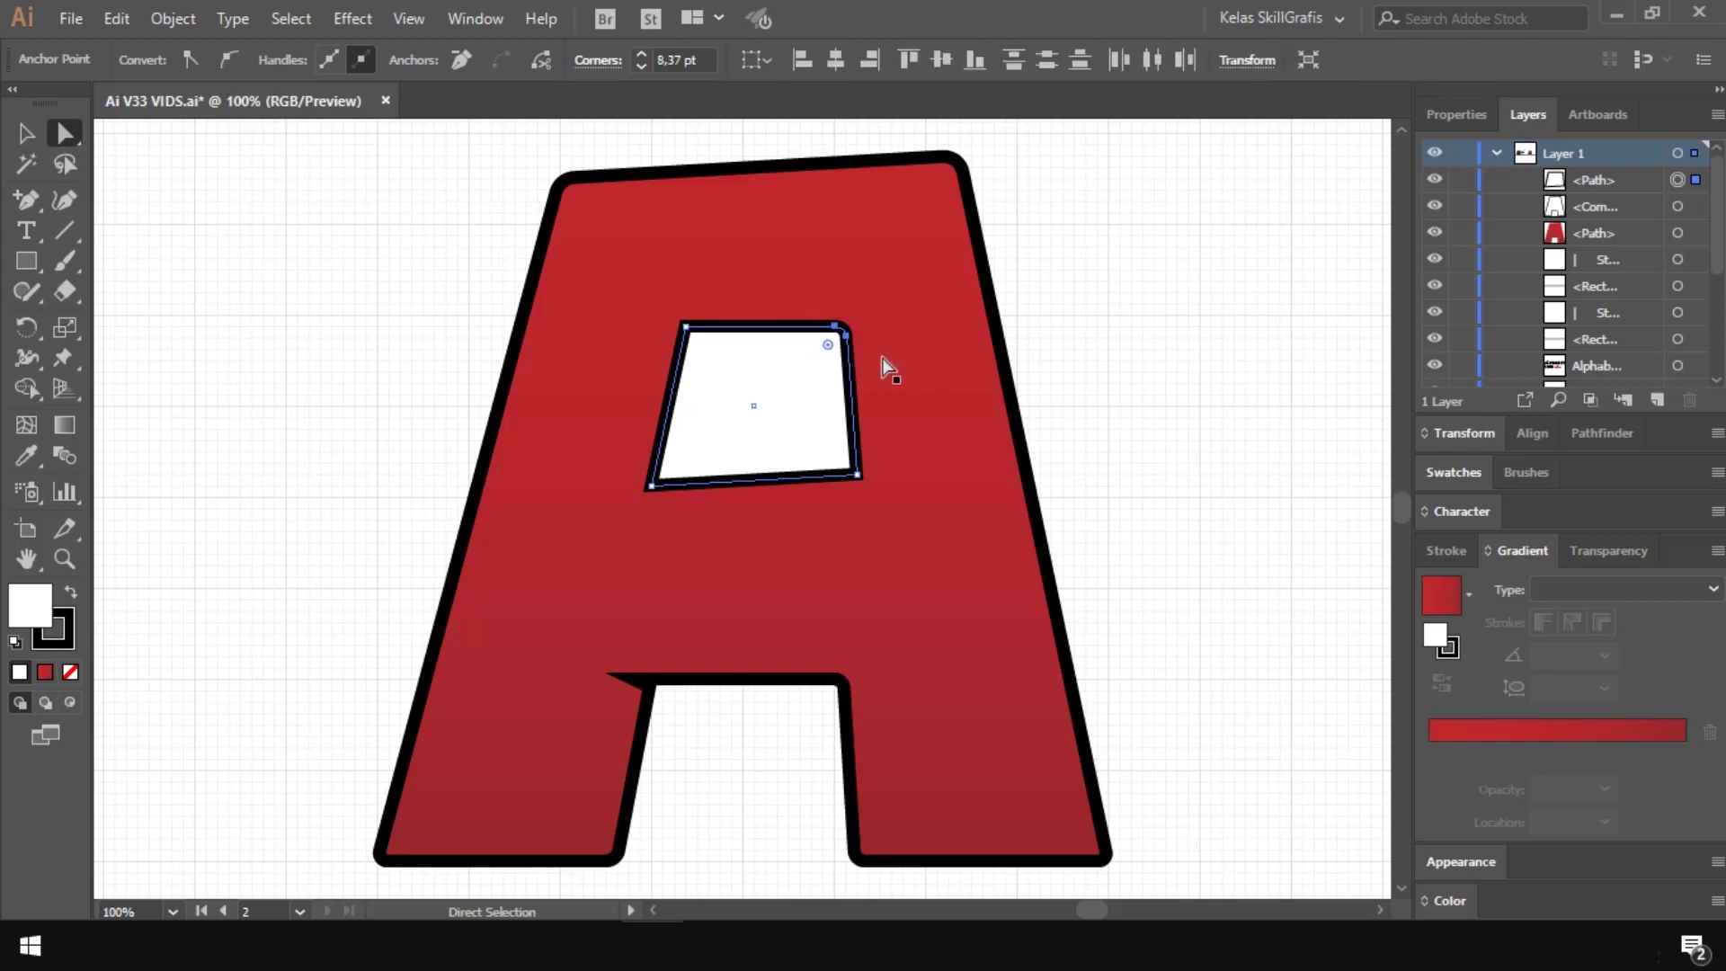
key("shift+Left")
key("shift+Right")
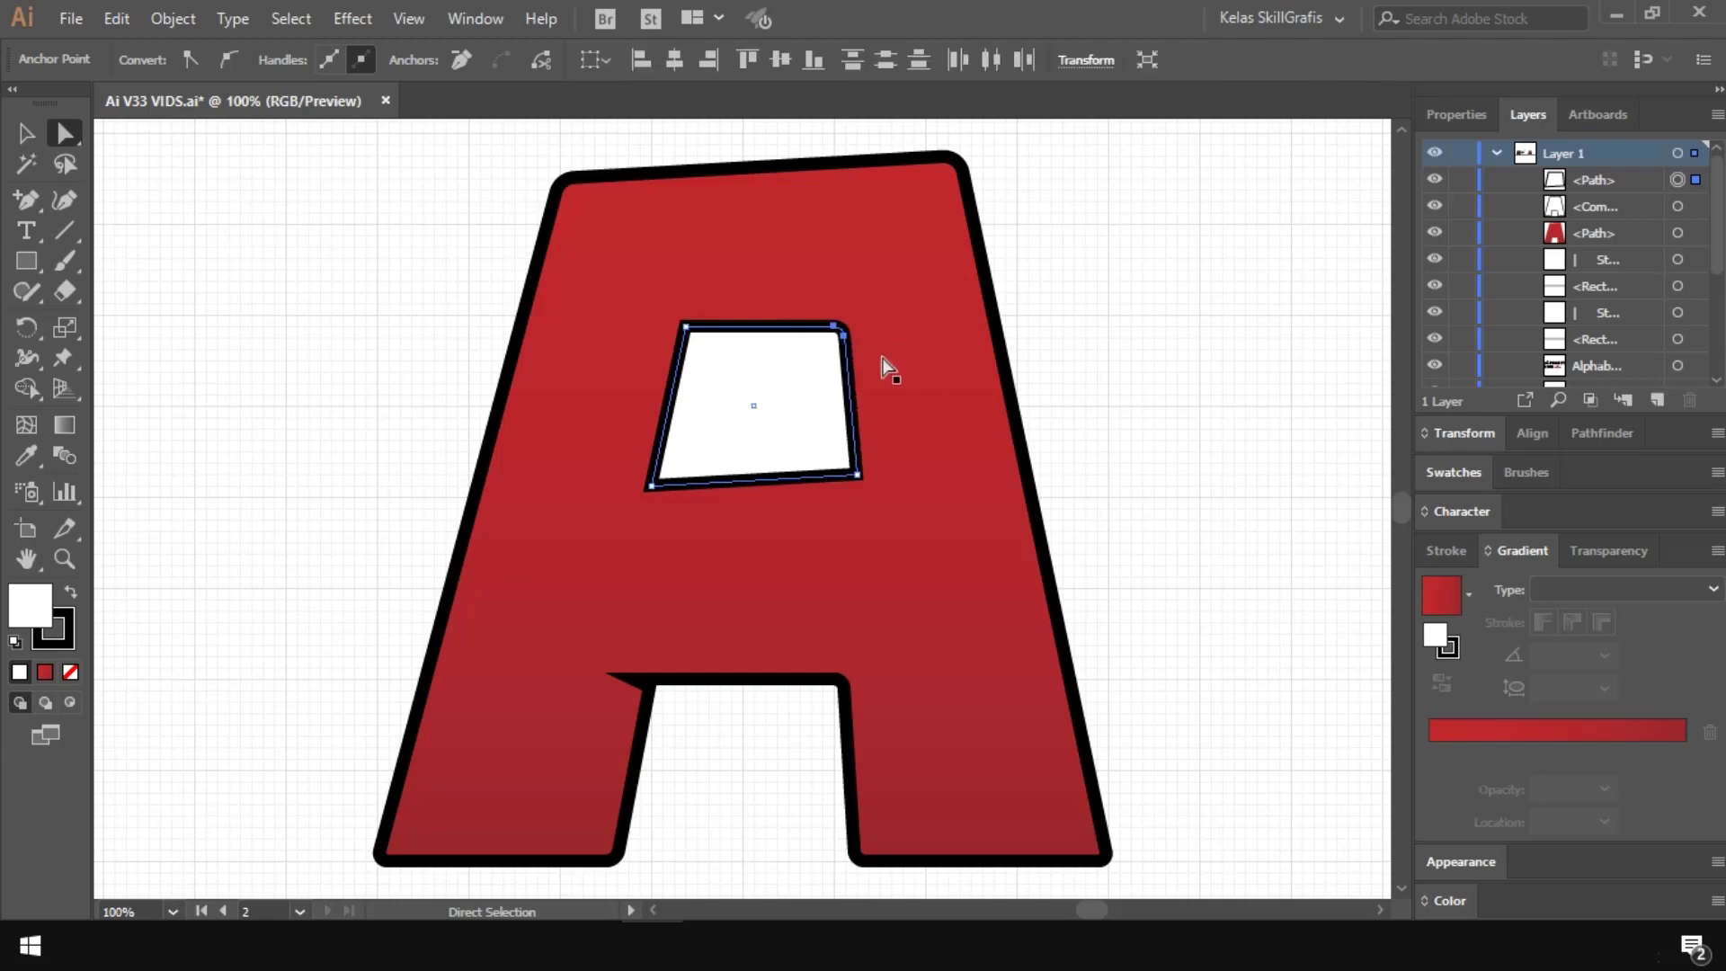
Step: Move the white shape's upper-left corner 9 pt right and round it to 11 pt
left_click(689, 334)
key("shift+Right")
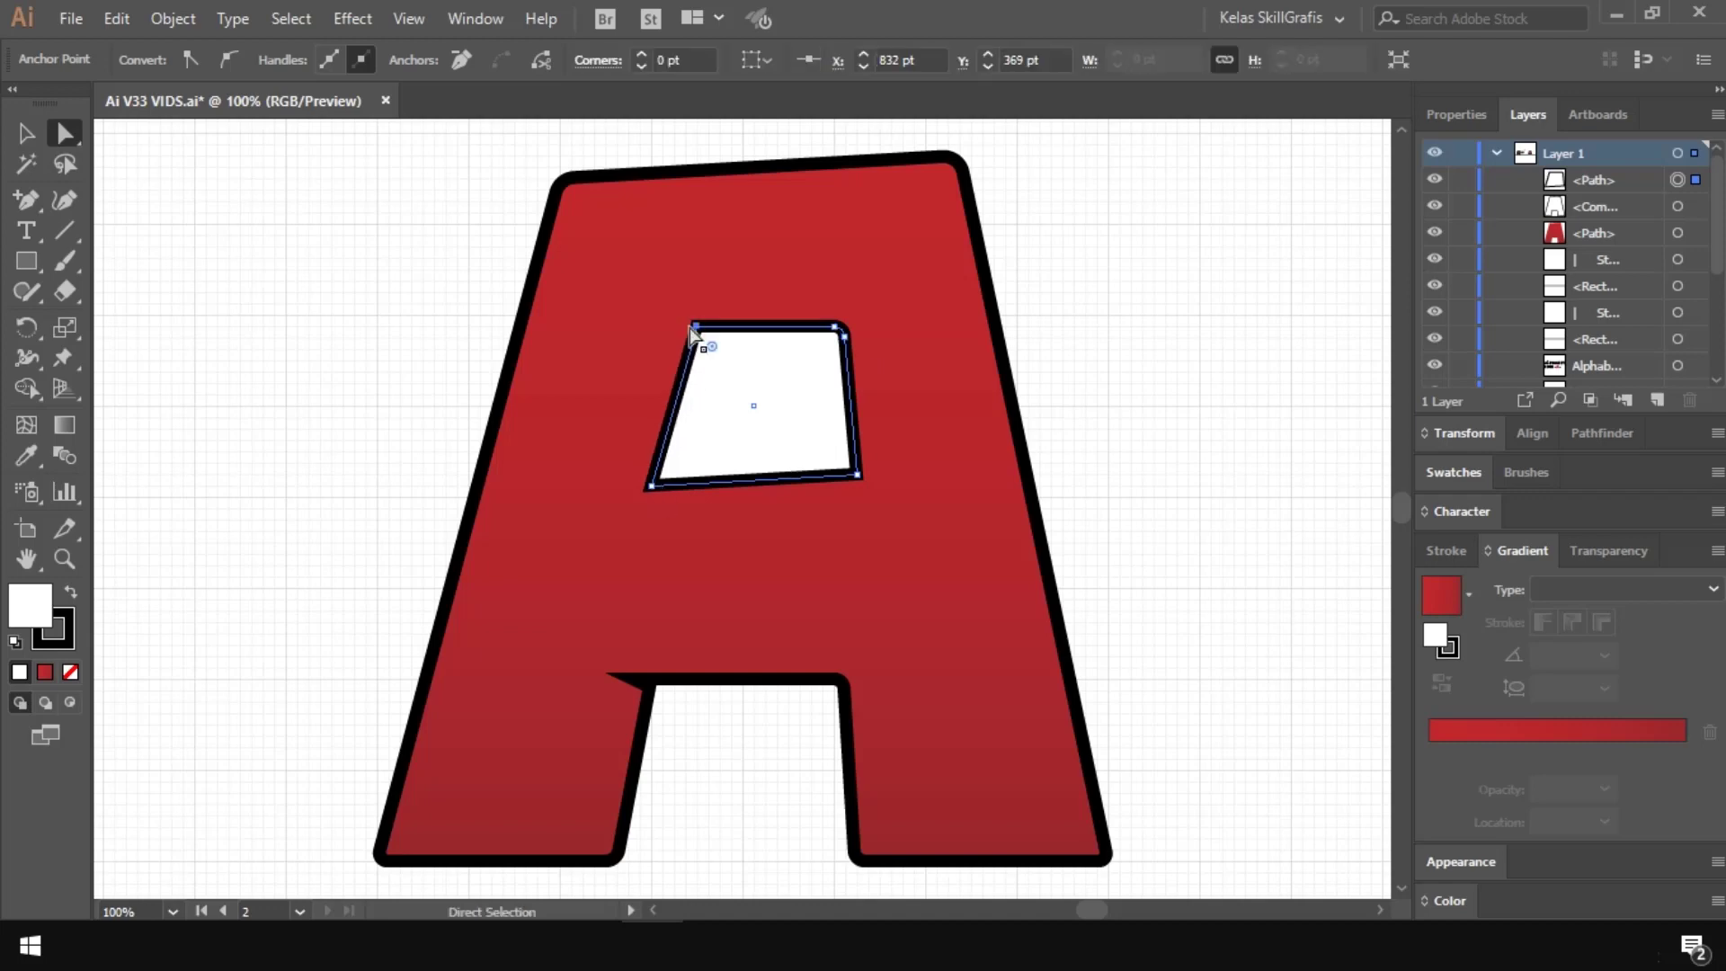
left_click_drag(710, 349, 704, 351)
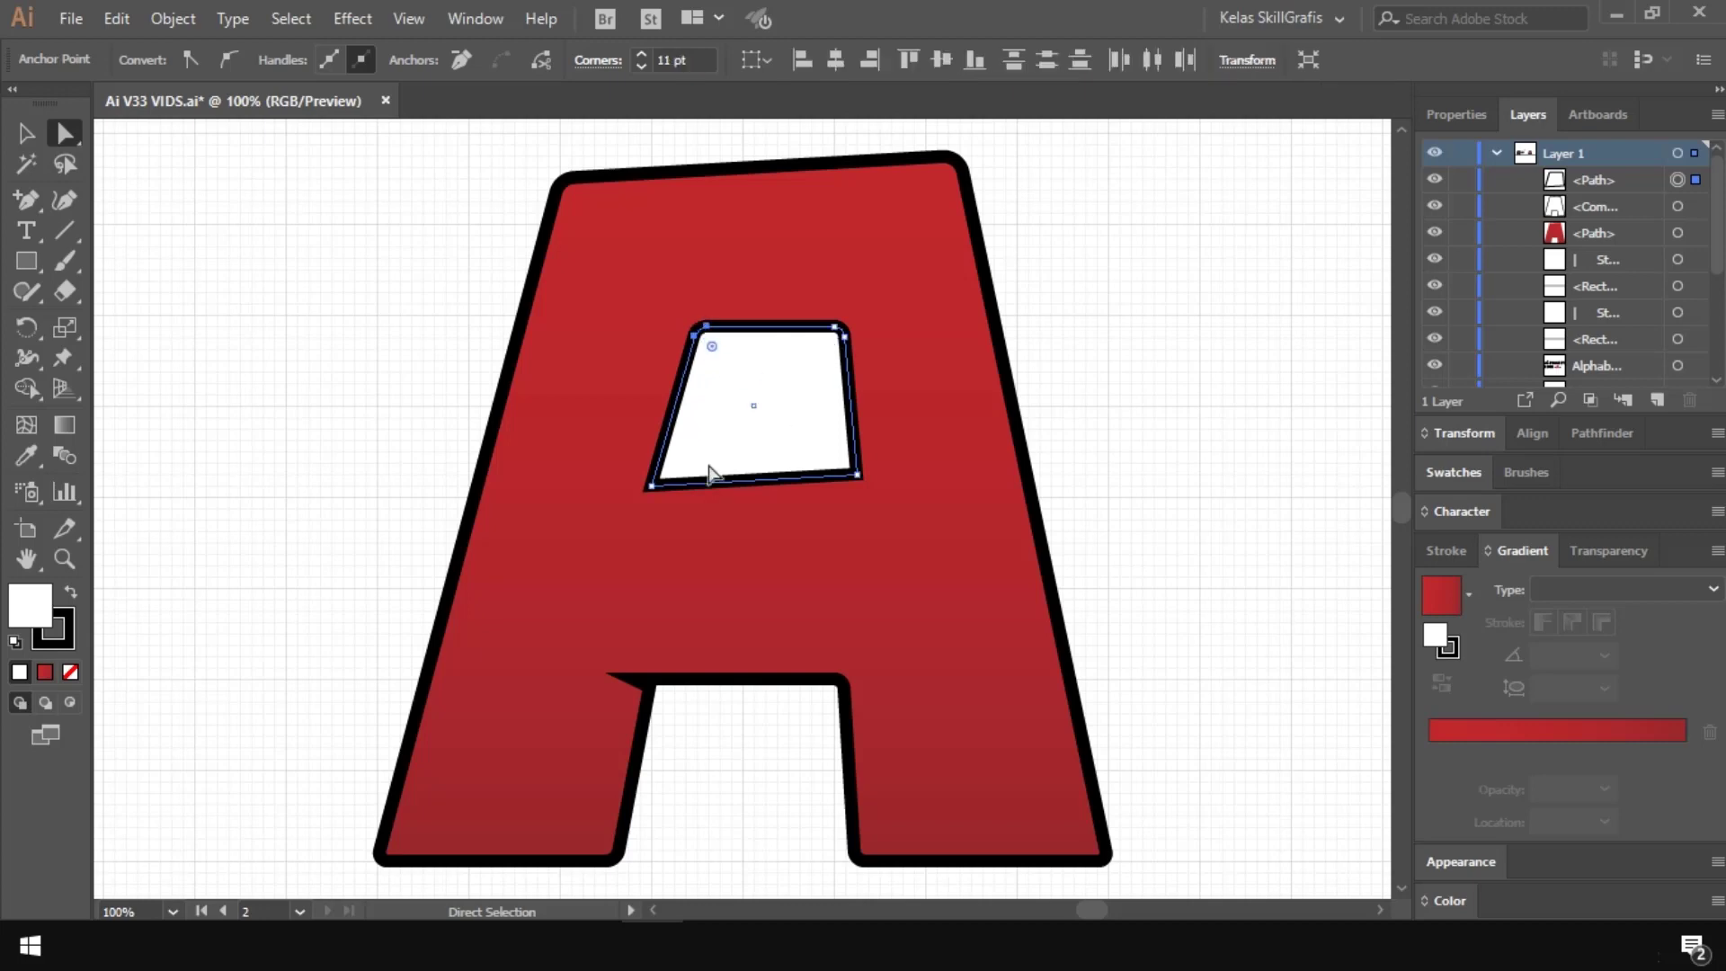
Step: Round the white shape's two lower corners, giving the lower-right one a radius of about 7.5 pt
left_click_drag(662, 474, 654, 482)
left_click(854, 477)
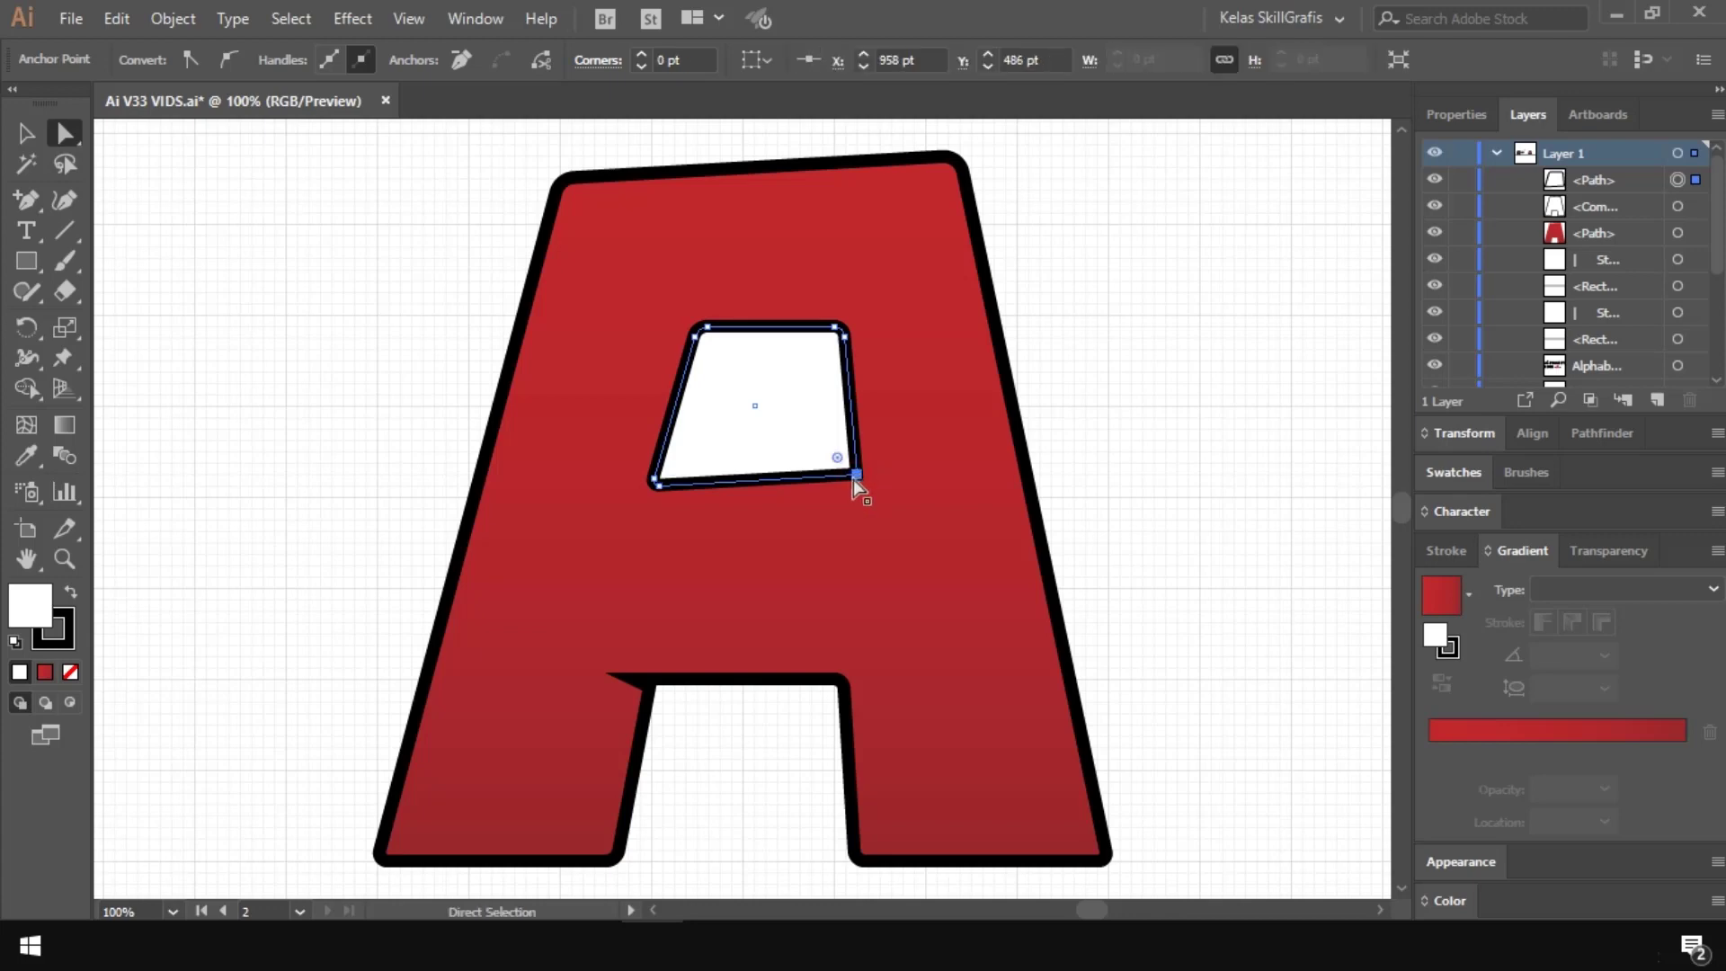
left_click_drag(839, 461, 869, 478)
Step: Curve the white shape's bottom edge upward and bow its left edge slightly outward
left_click(231, 61)
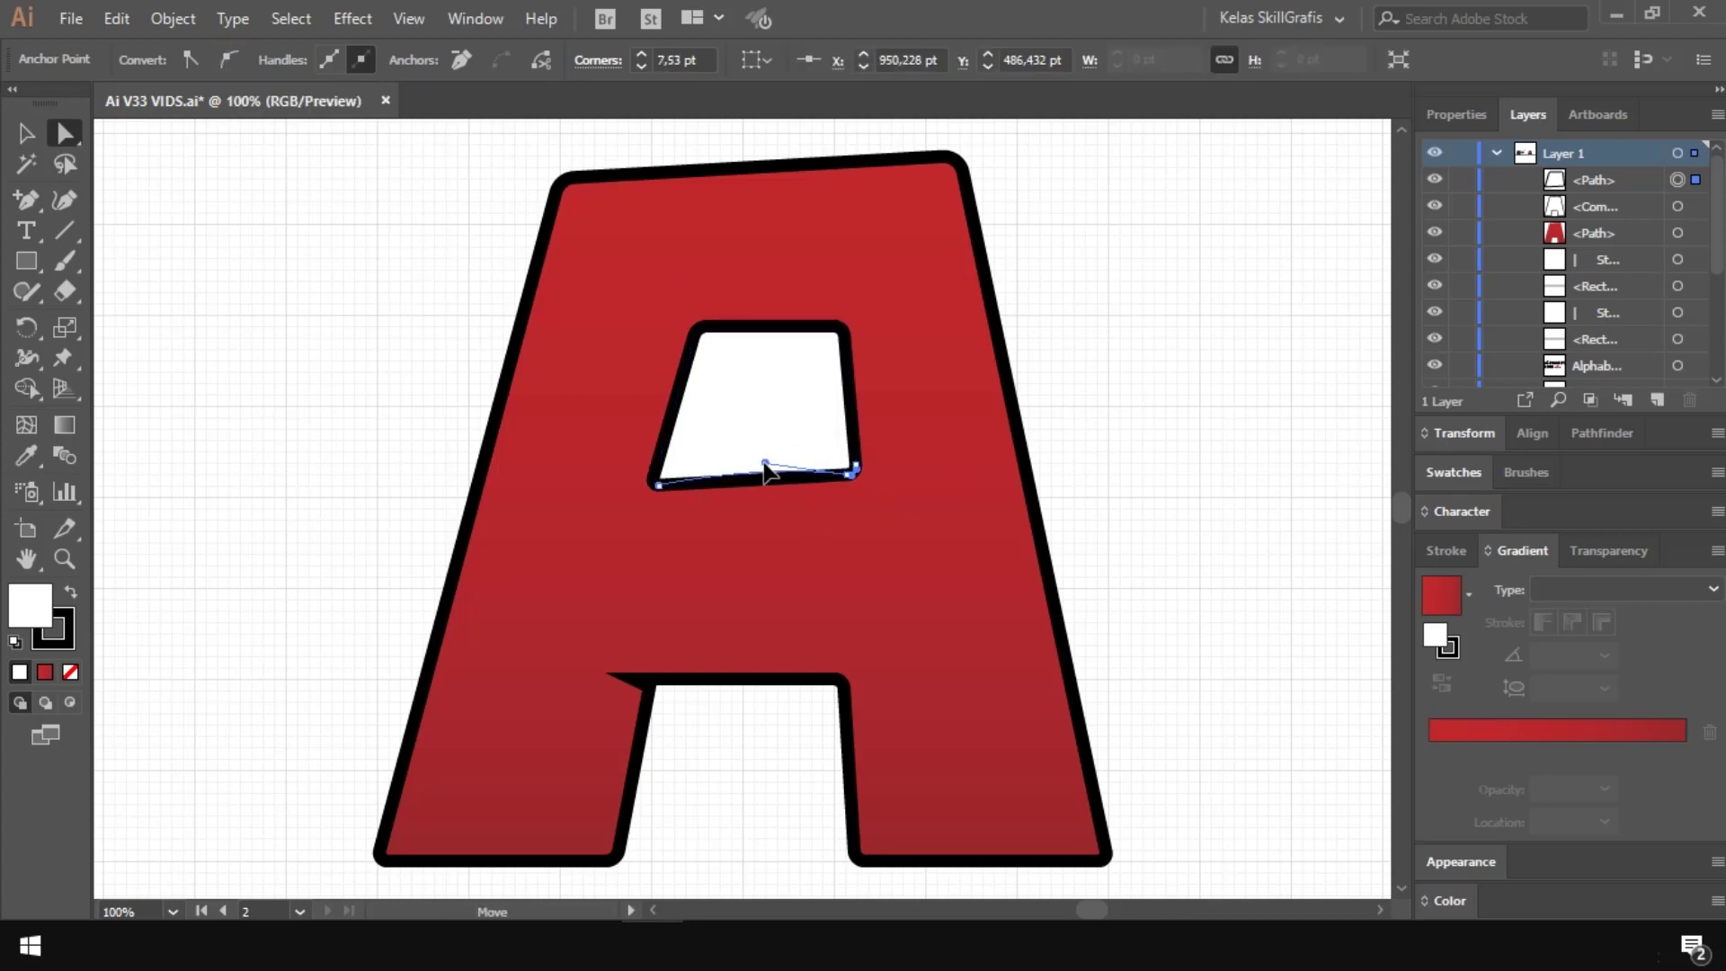
left_click_drag(764, 465, 764, 464)
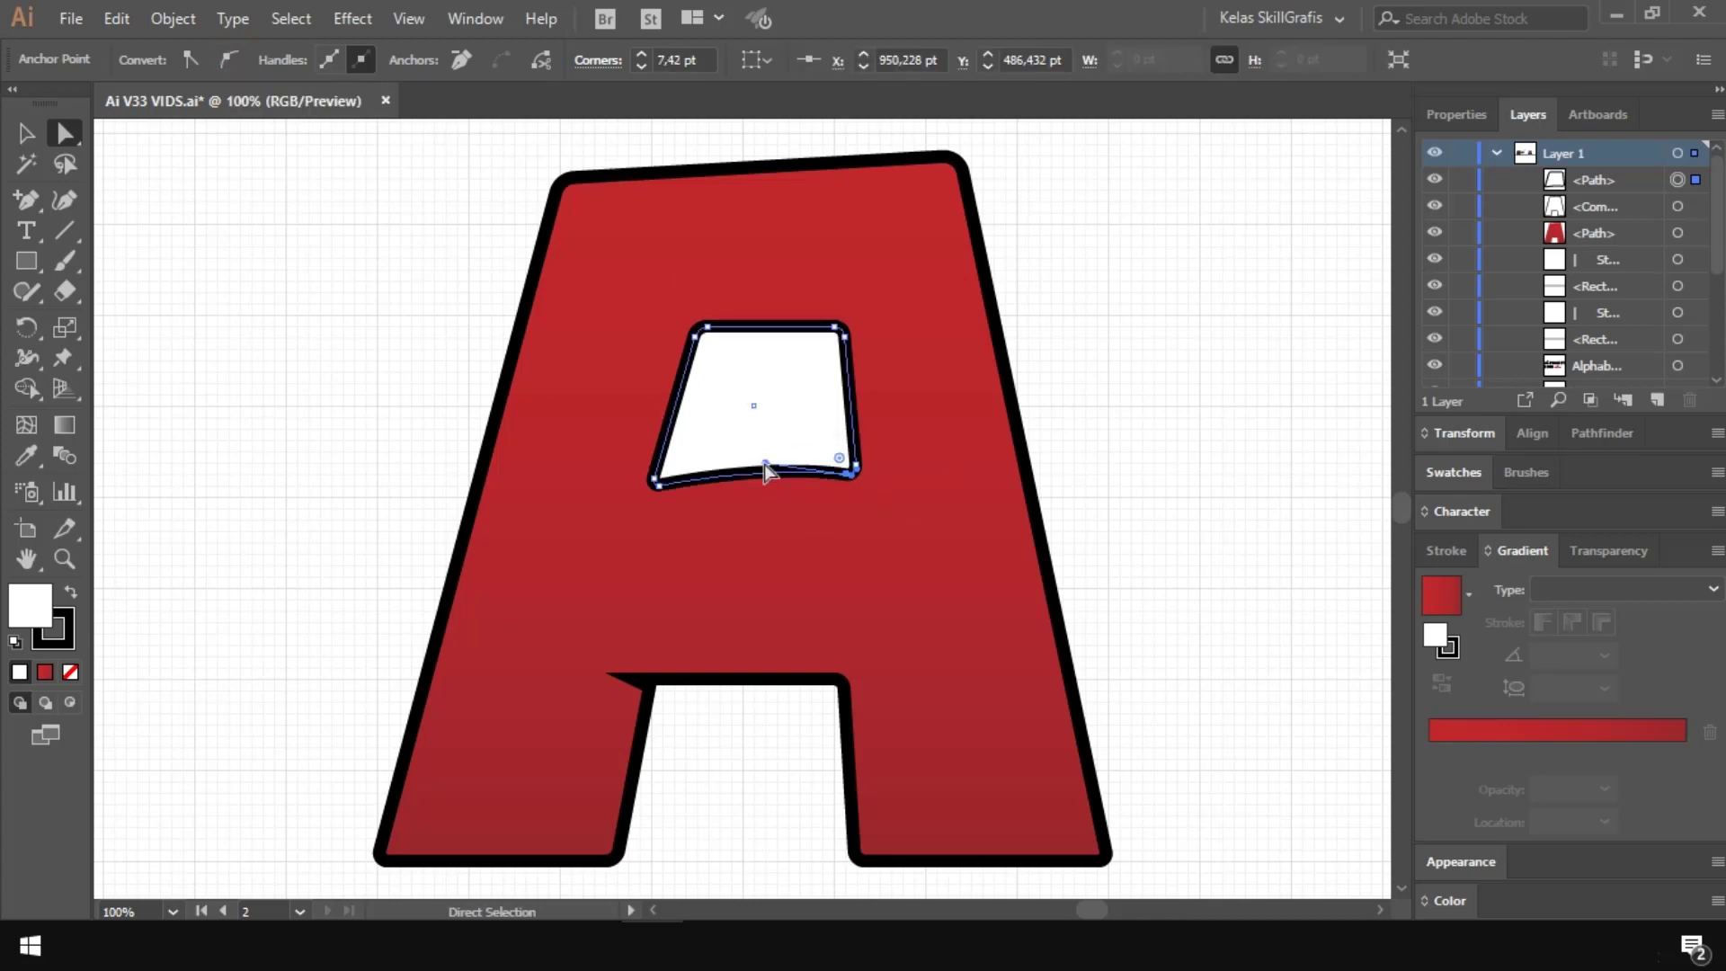
left_click(698, 342)
left_click(695, 337)
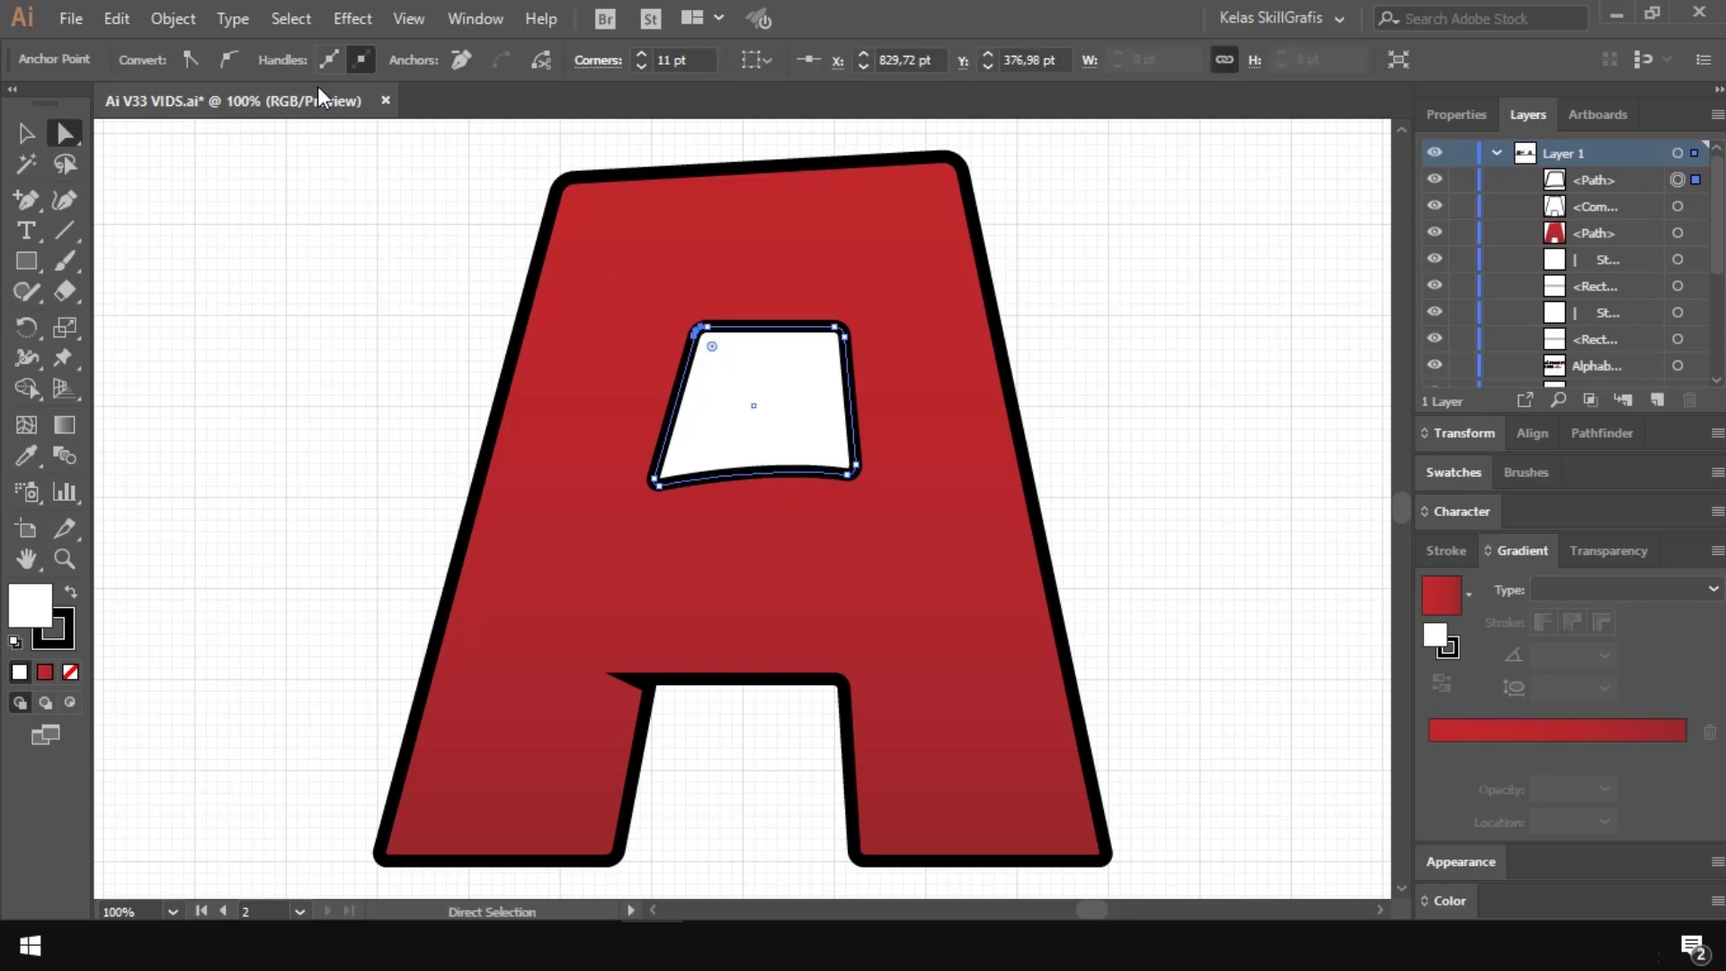
left_click(656, 483)
left_click(667, 431)
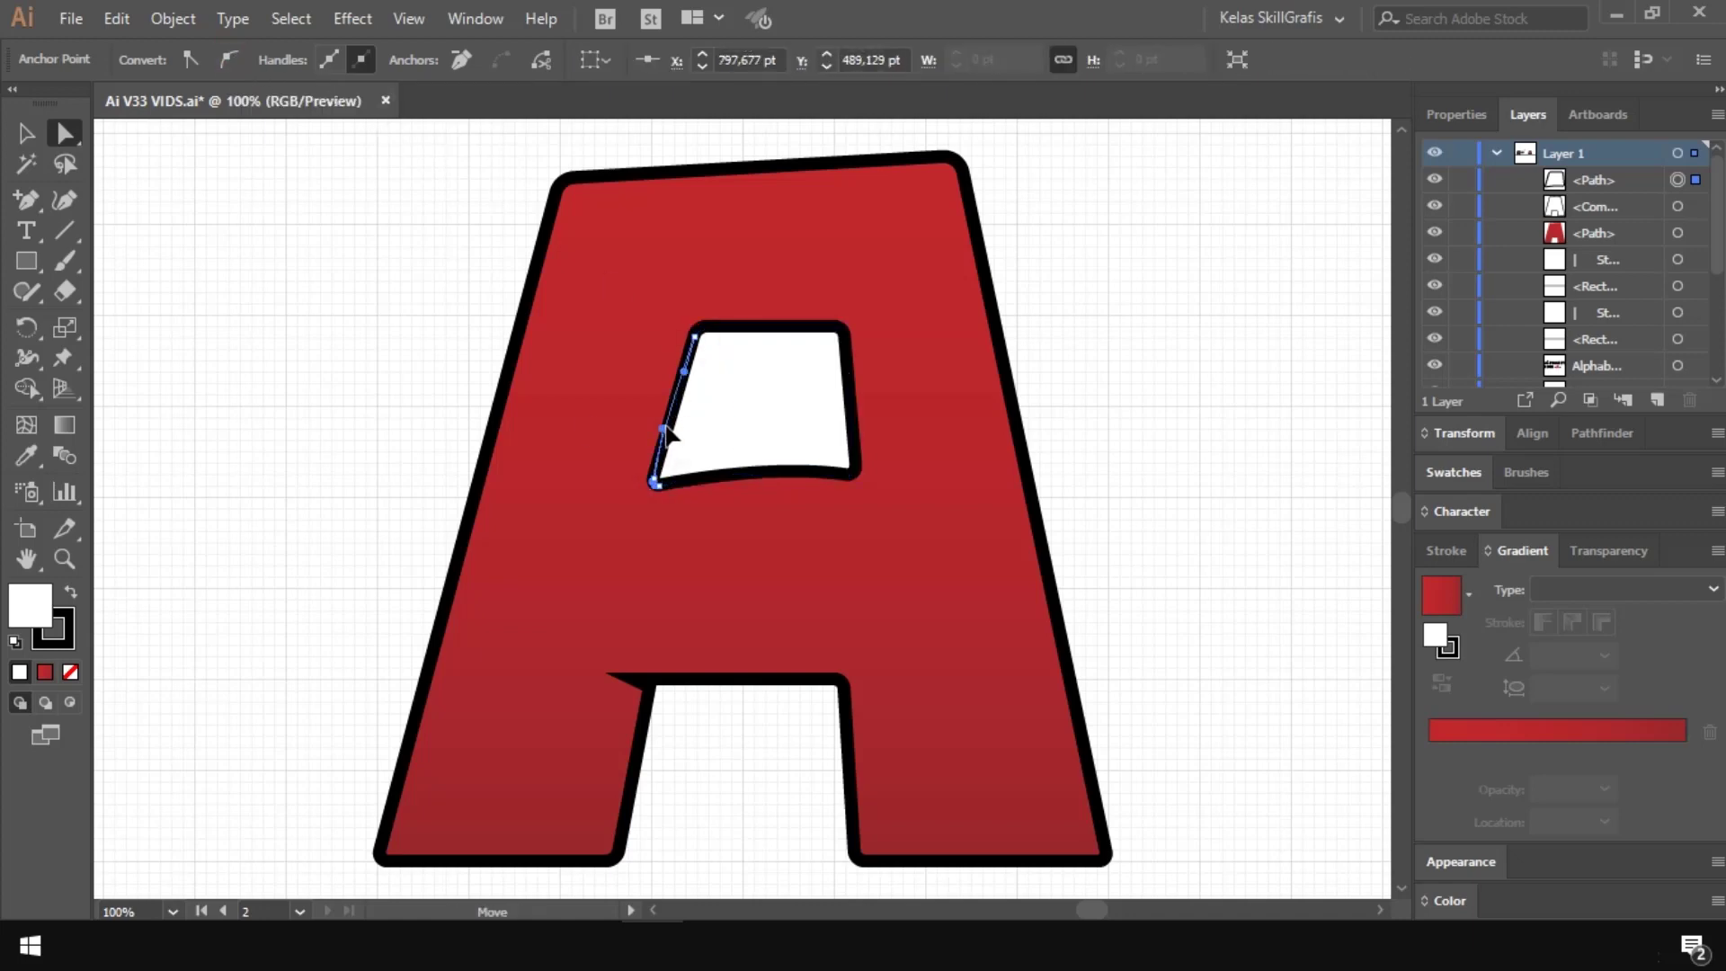
left_click_drag(670, 434, 675, 383)
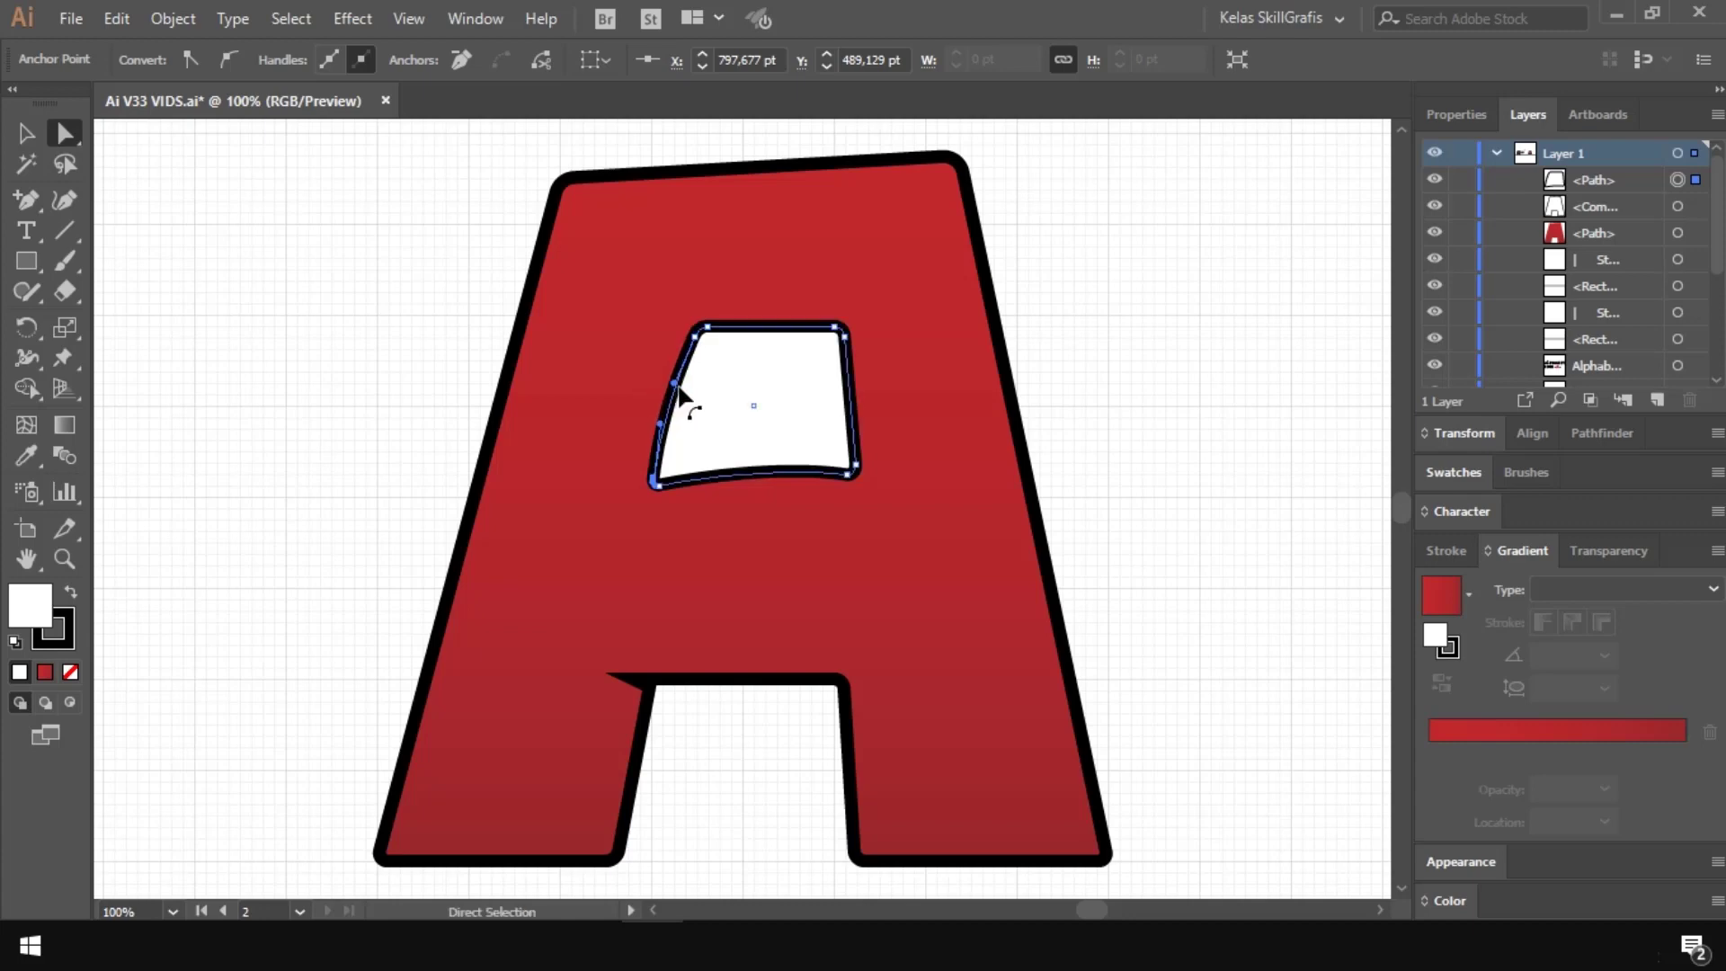
Step: Nudge the white shape's rounded lower-right corner up and to the right, and deselect
left_click(854, 468)
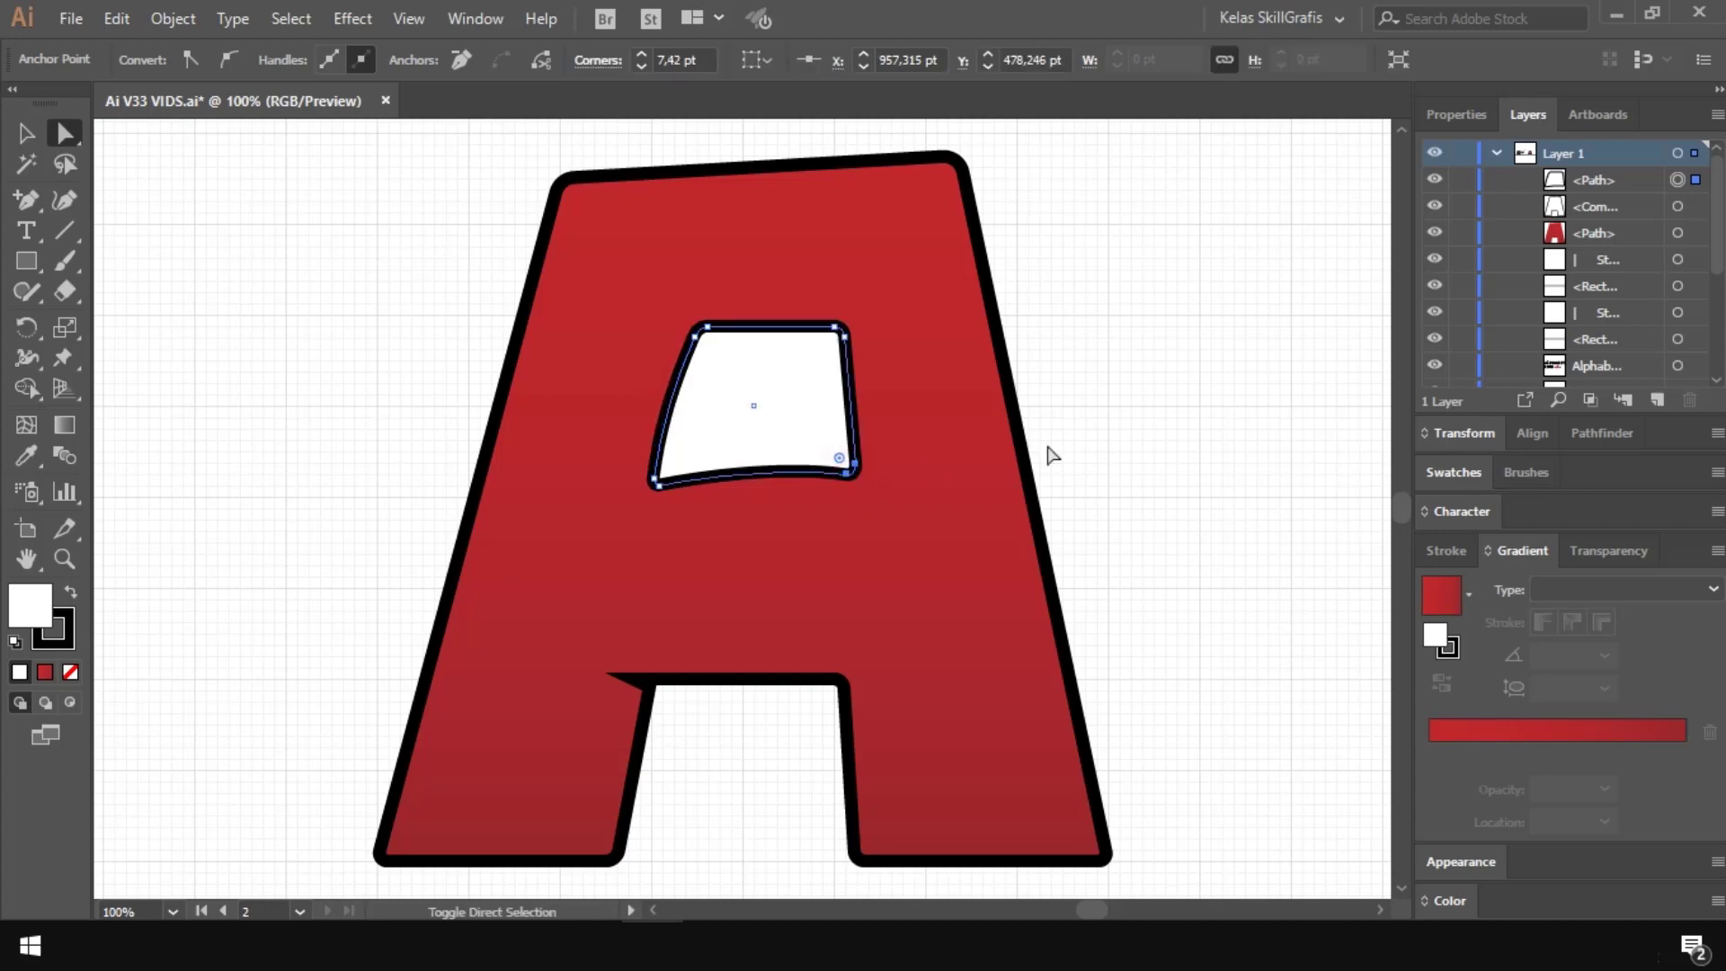
key("shift+Up")
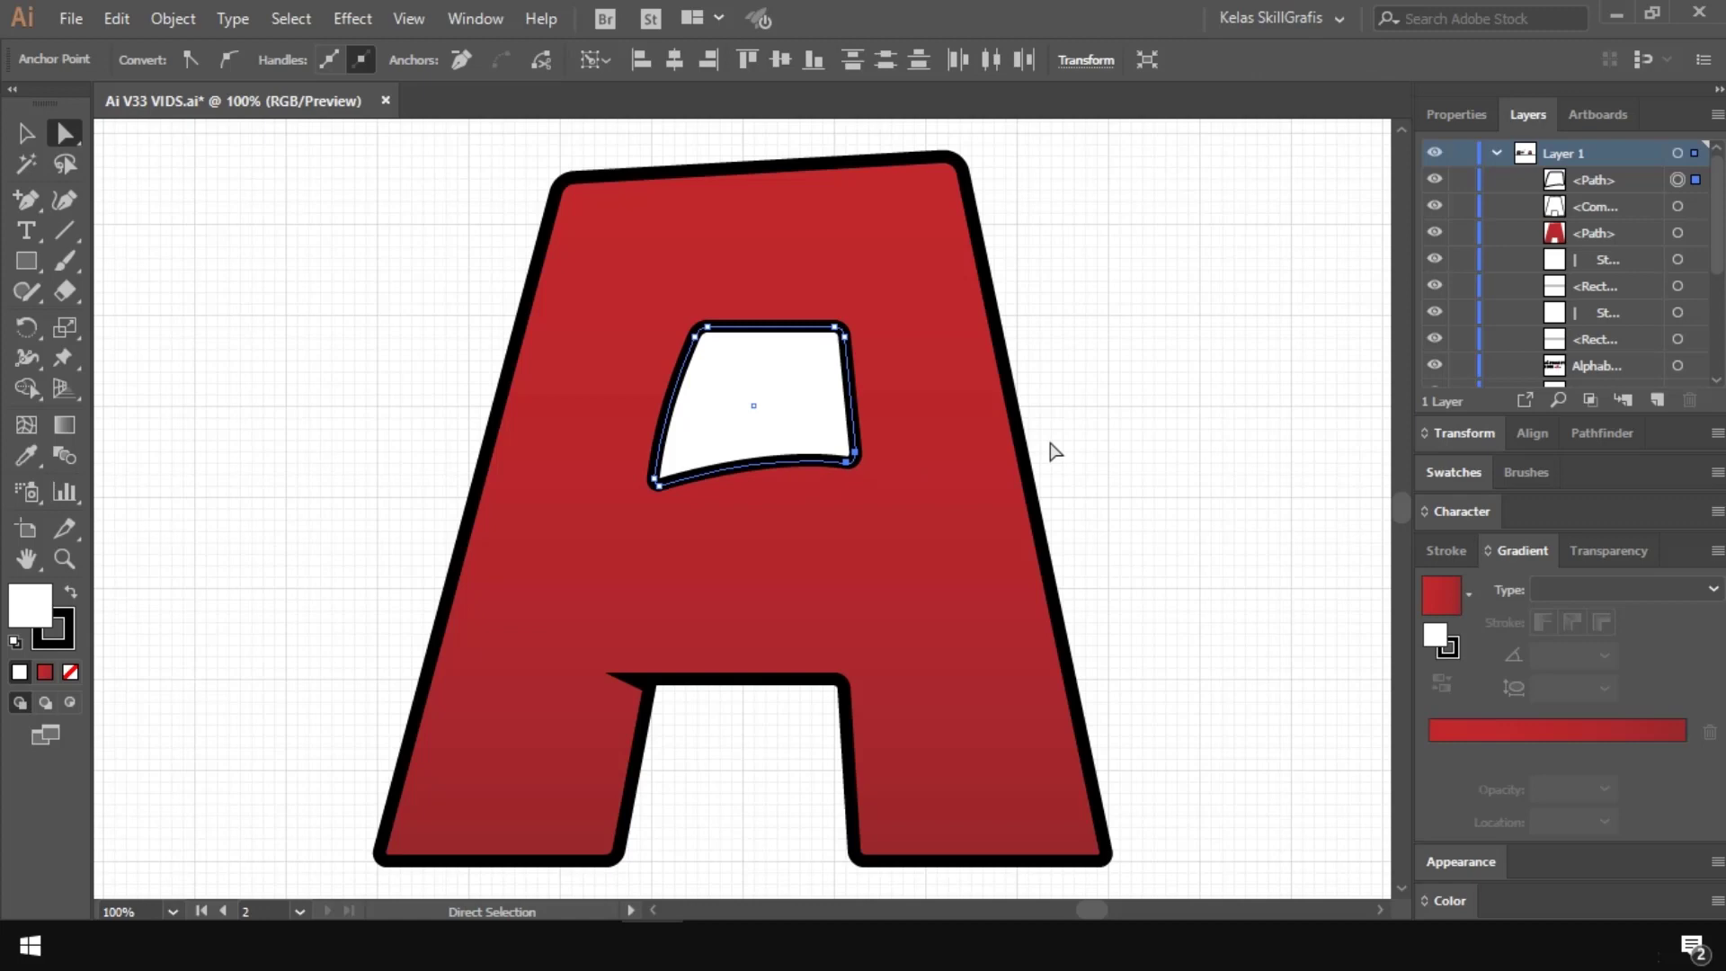
key("shift+Right")
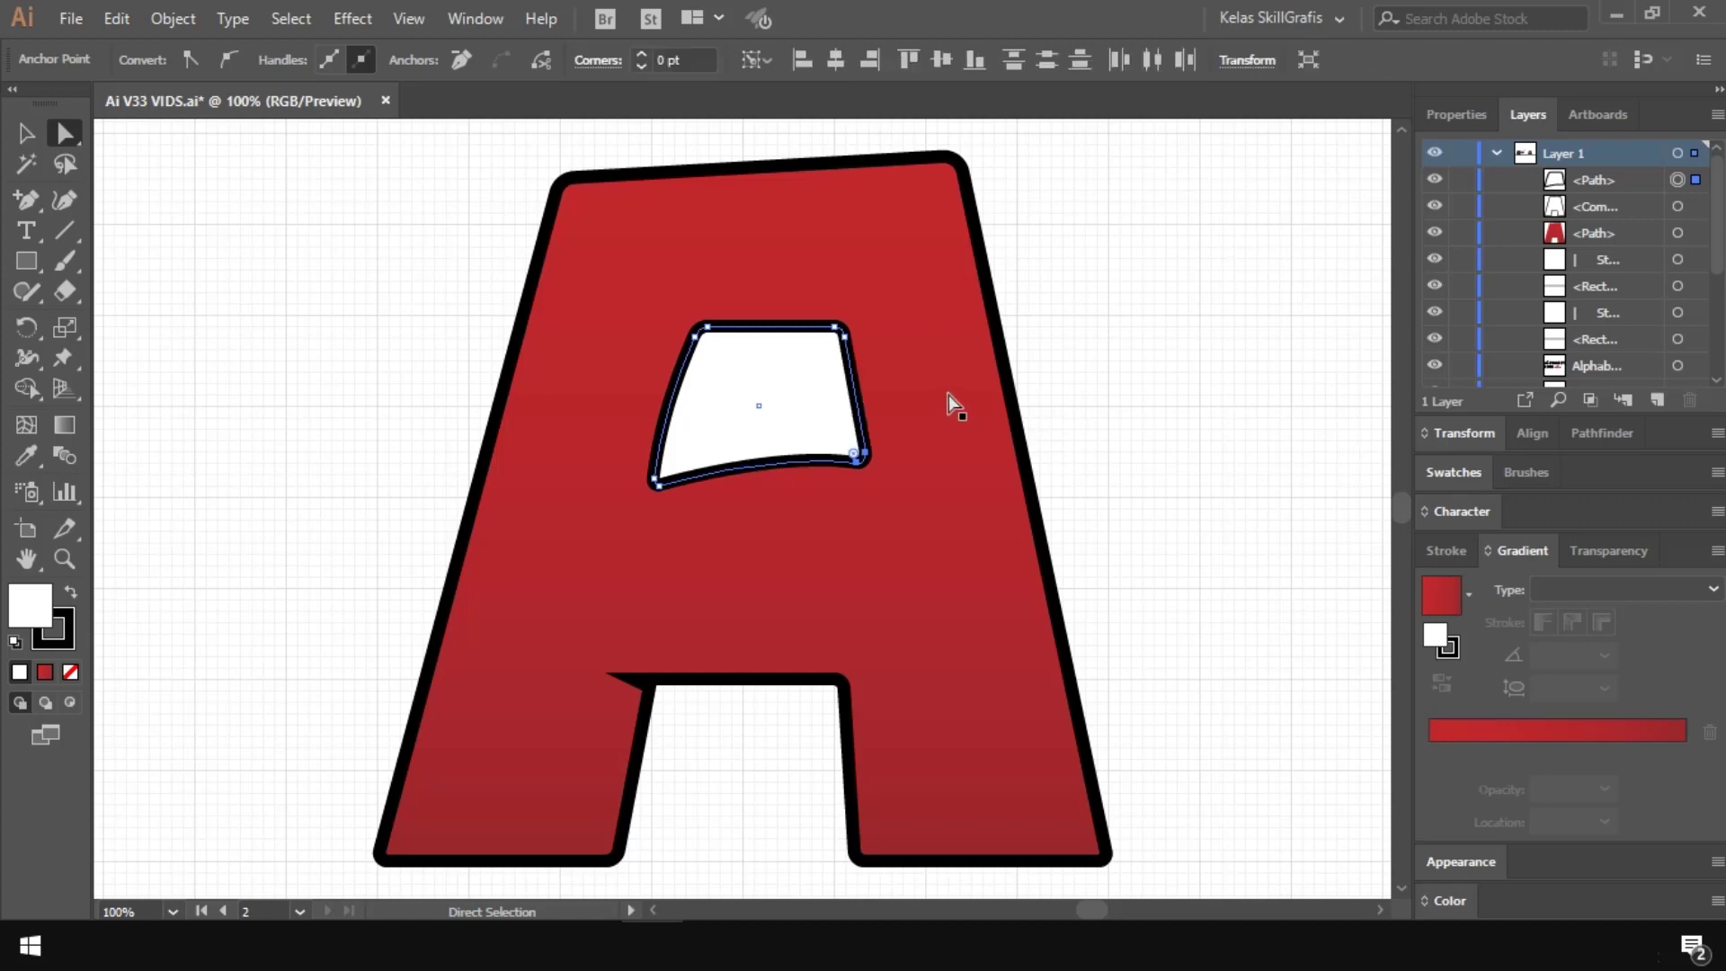
left_click(697, 330)
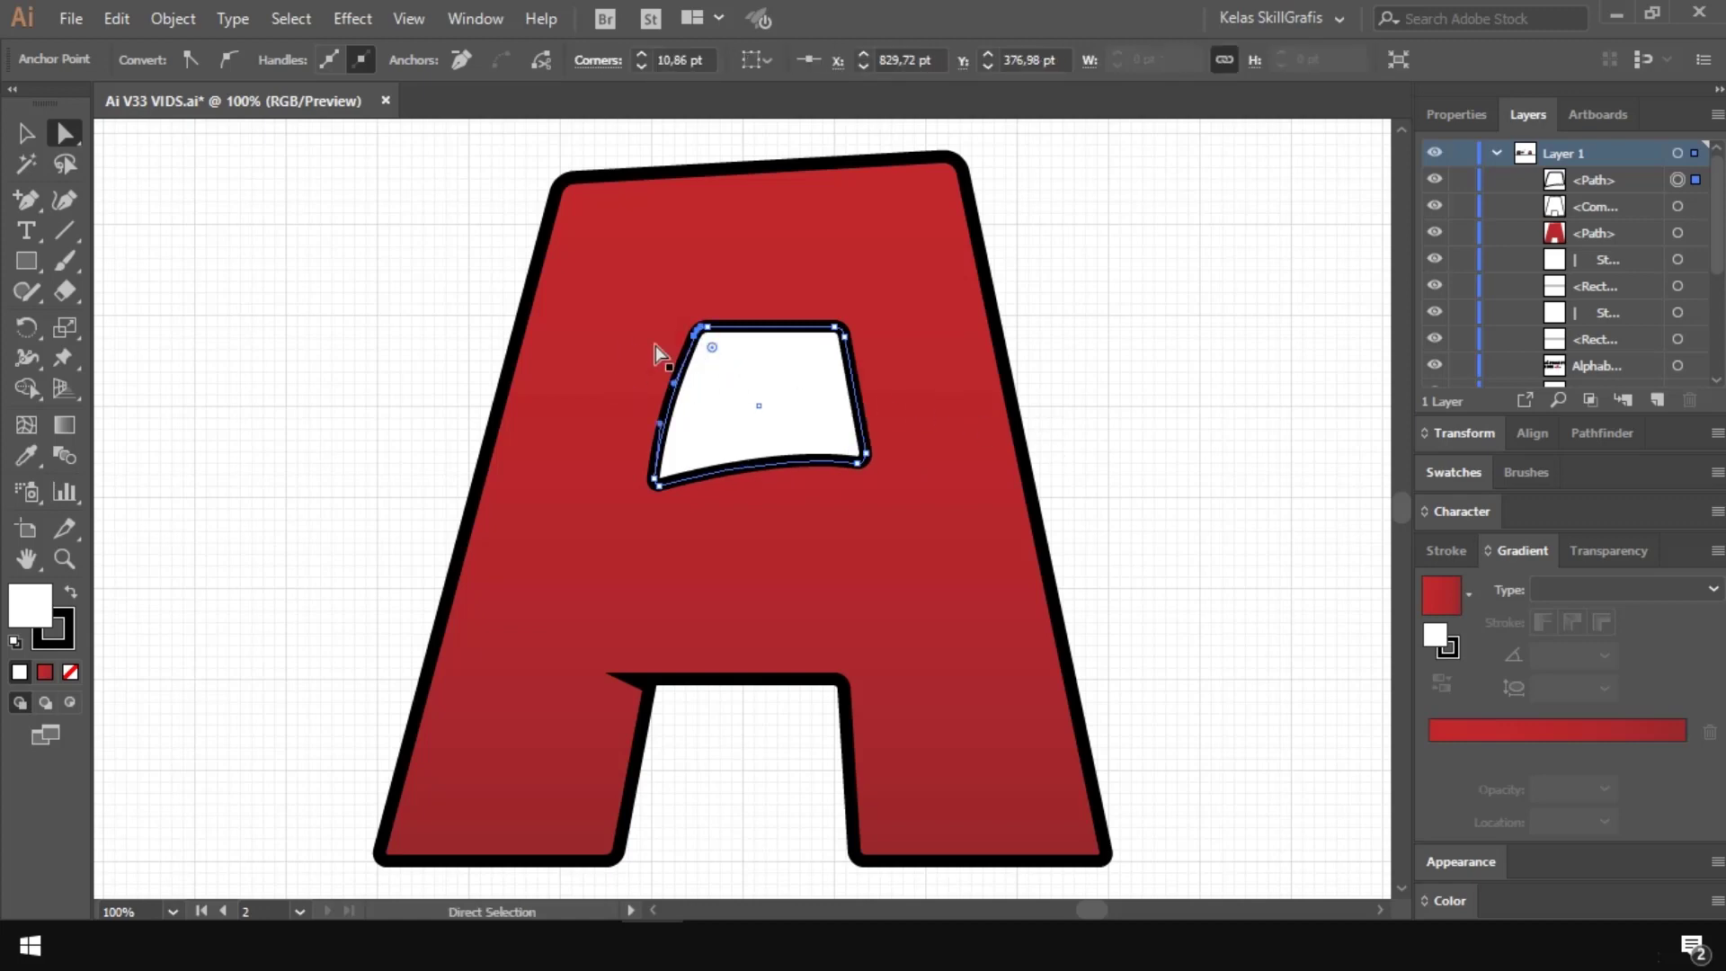
key("v")
left_click(1166, 193)
Step: Set the white shape to Draw Inside and draw a slanted 10 pt black line across its left part from top to bottom edge
left_click(787, 375)
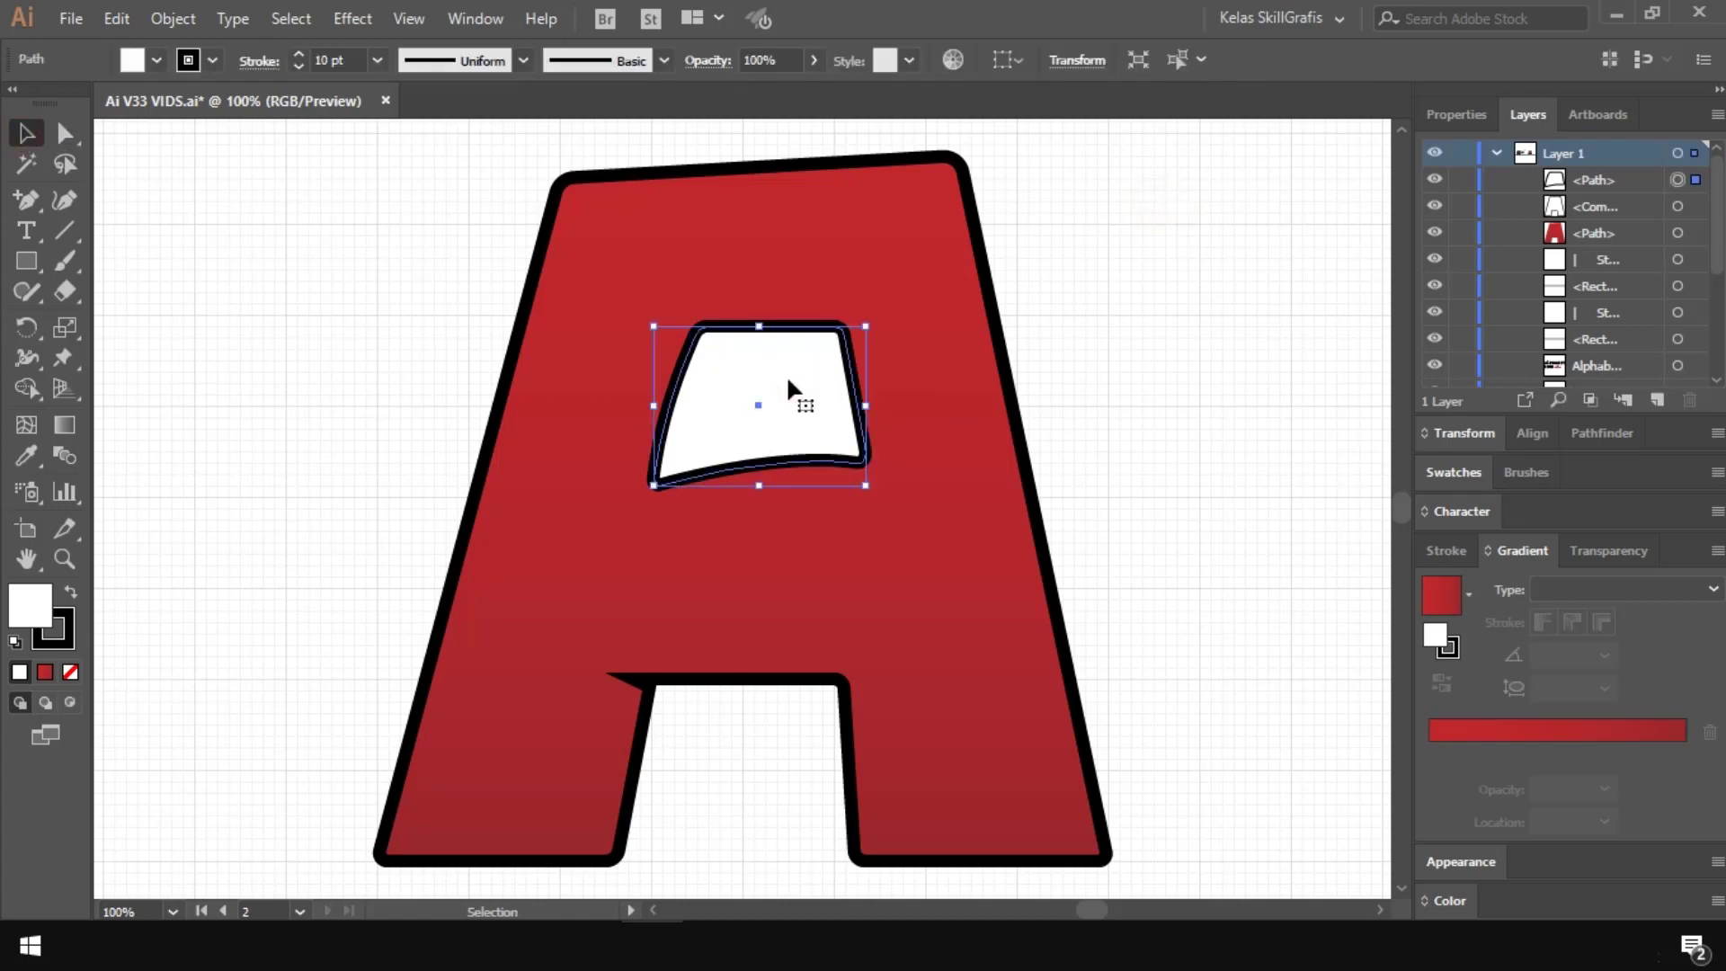
left_click(70, 702)
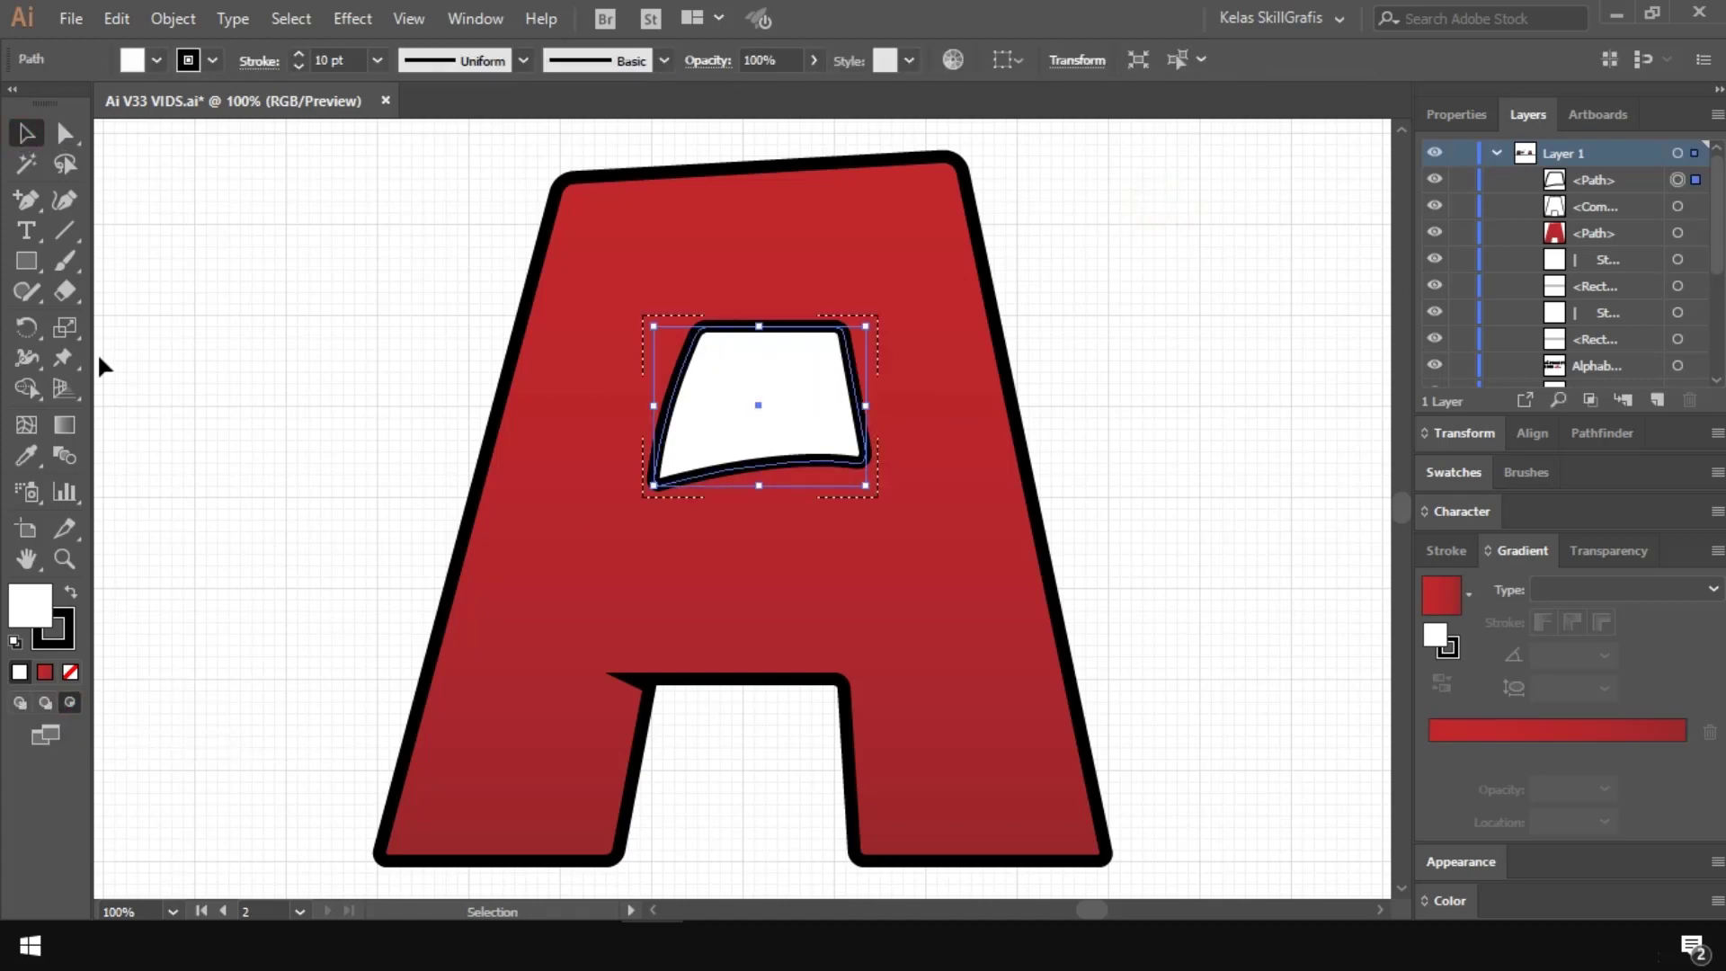
key("backslash")
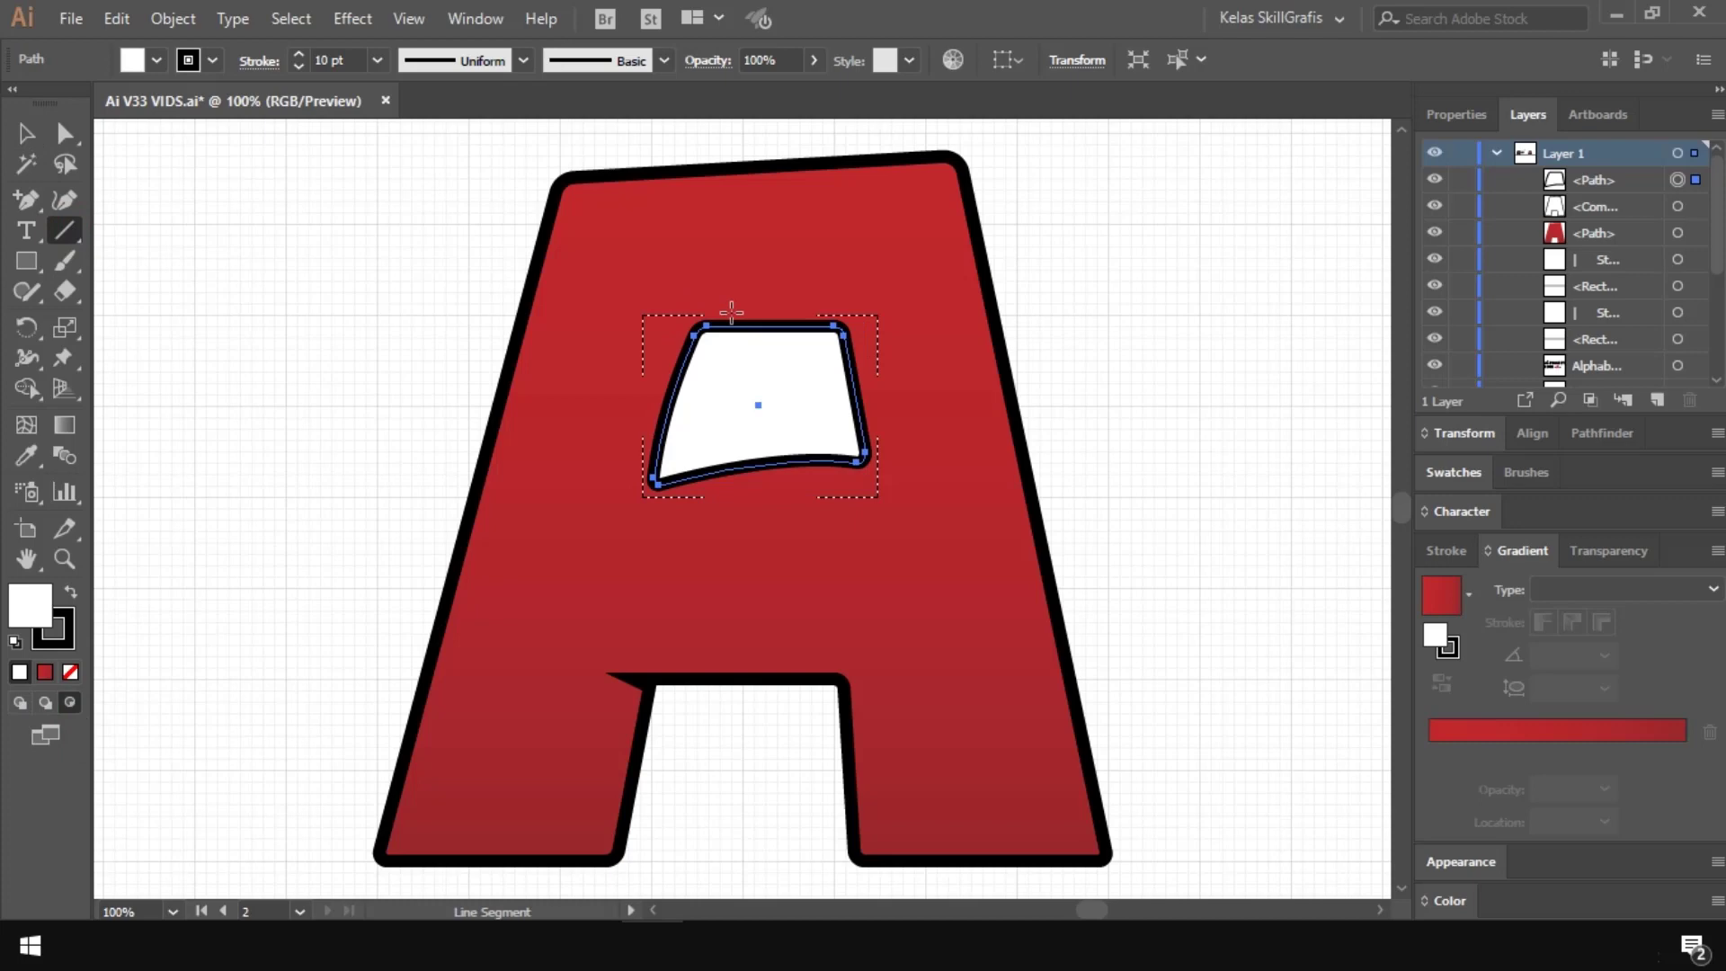
left_click_drag(732, 315, 708, 484)
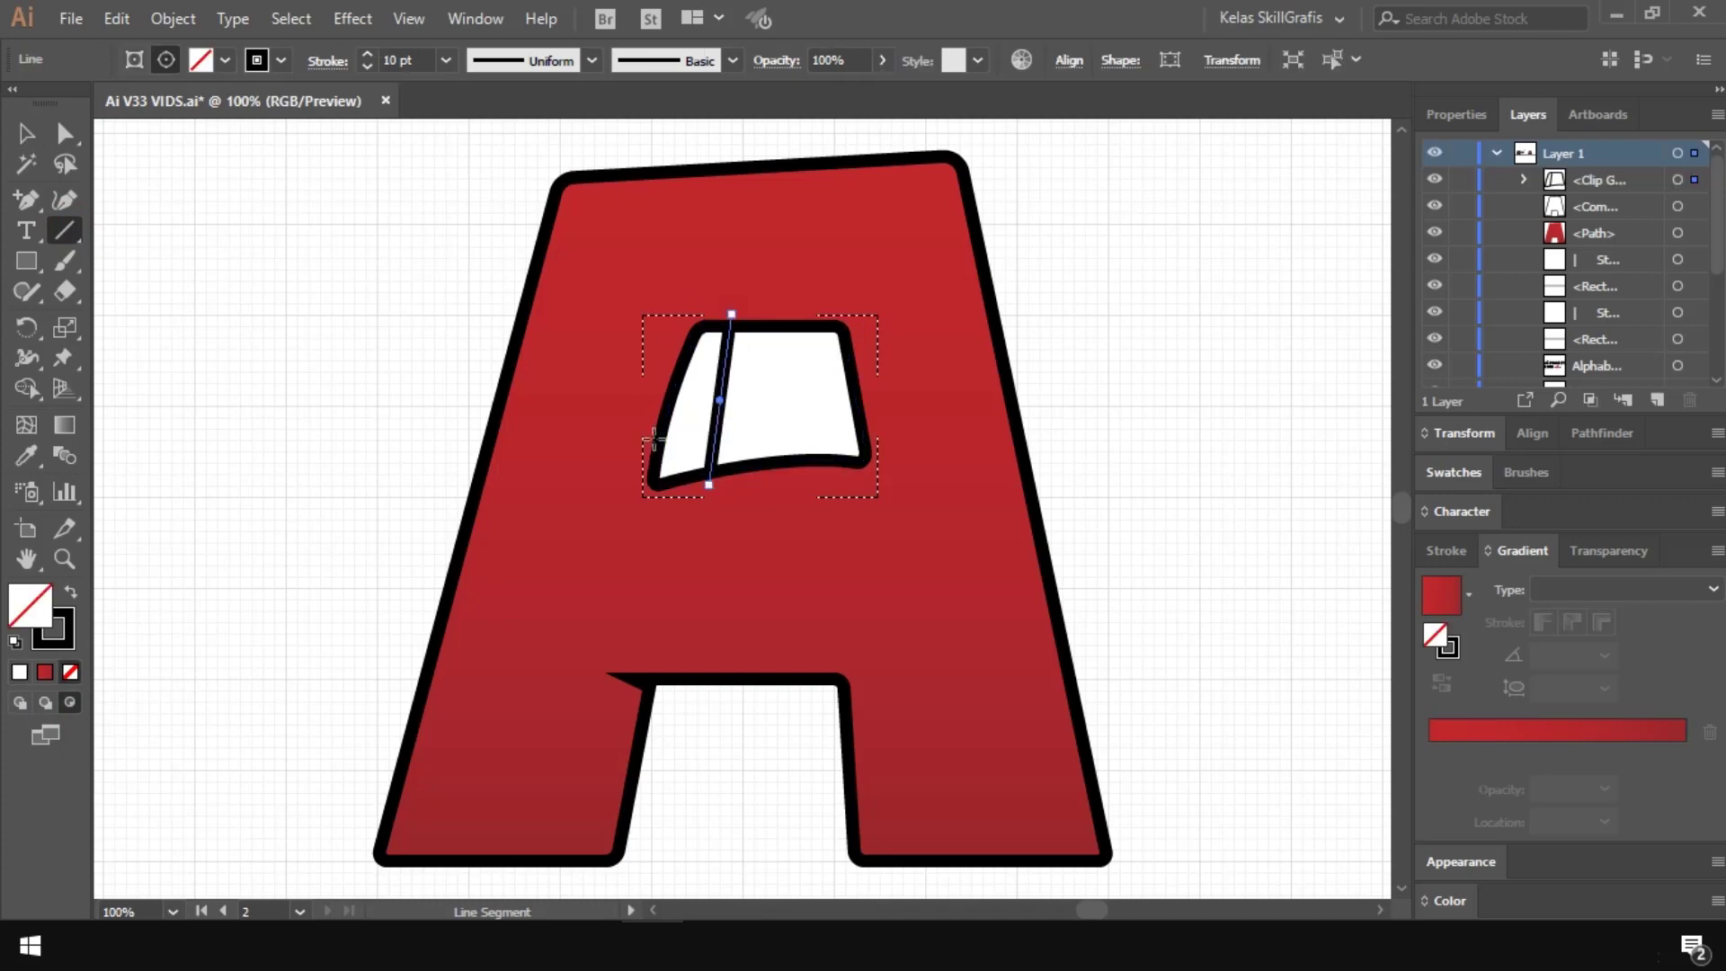
key("v")
left_click(400, 308)
Step: Draw a vertical 10 pt black line inside the middle of the white shape, spanning from its top to its bottom edge
key("backslash")
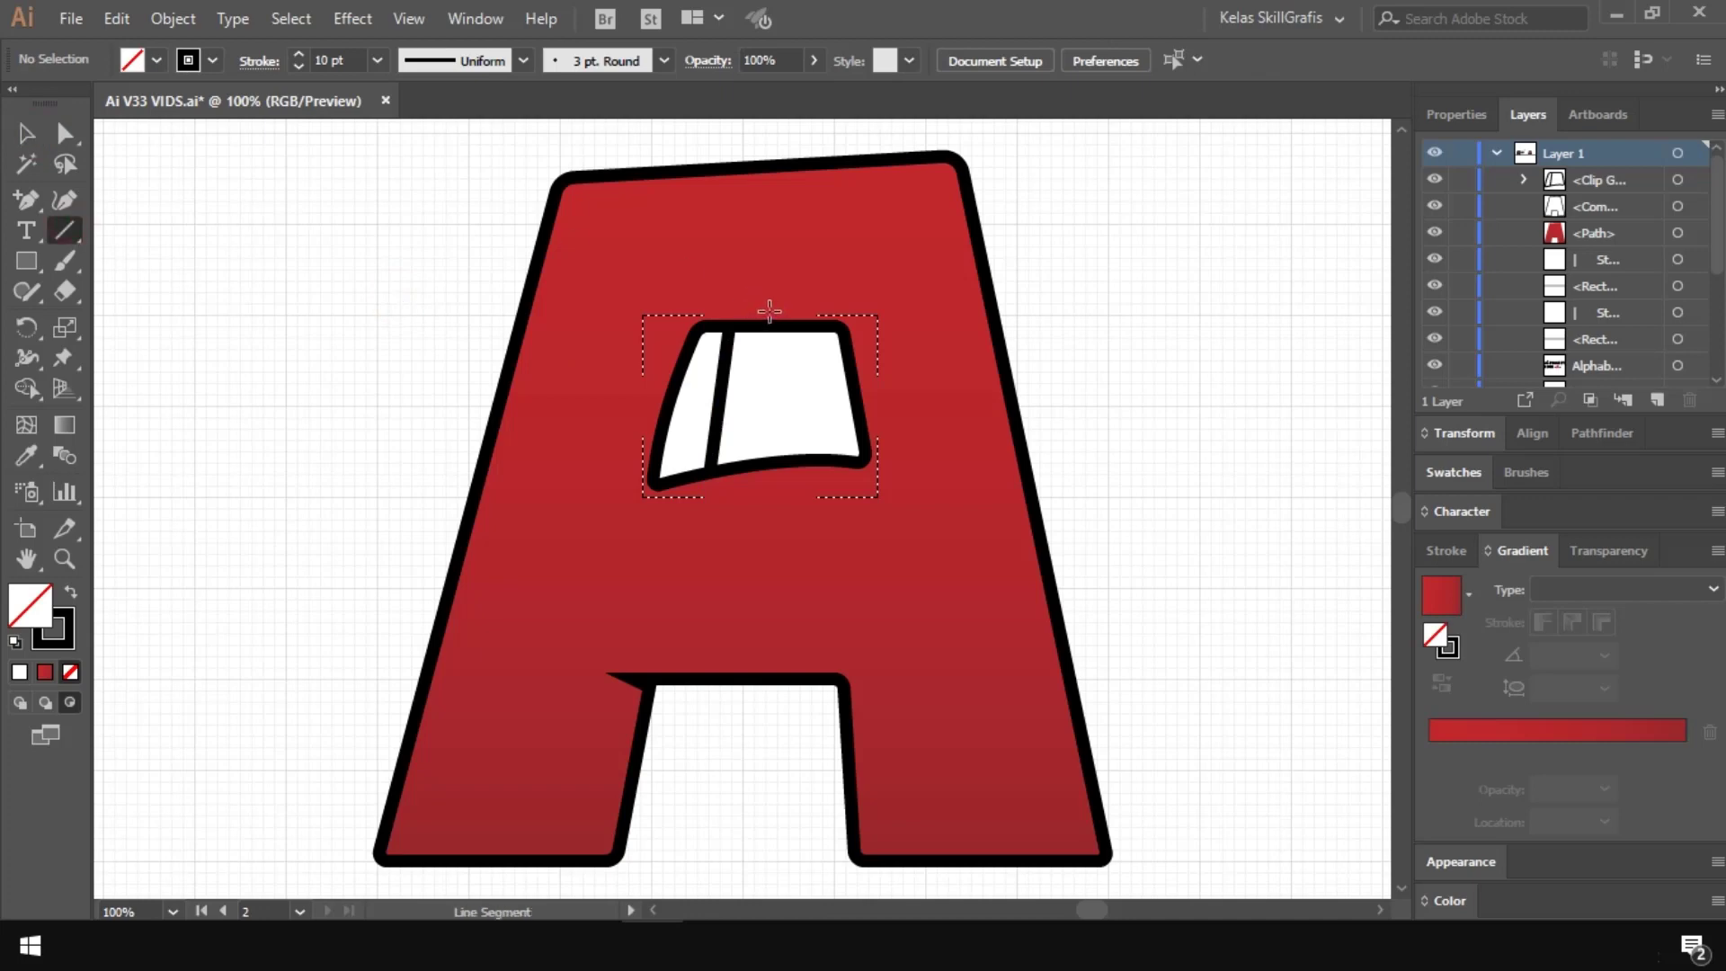
left_click_drag(767, 316, 767, 472)
left_click_drag(768, 477, 767, 475)
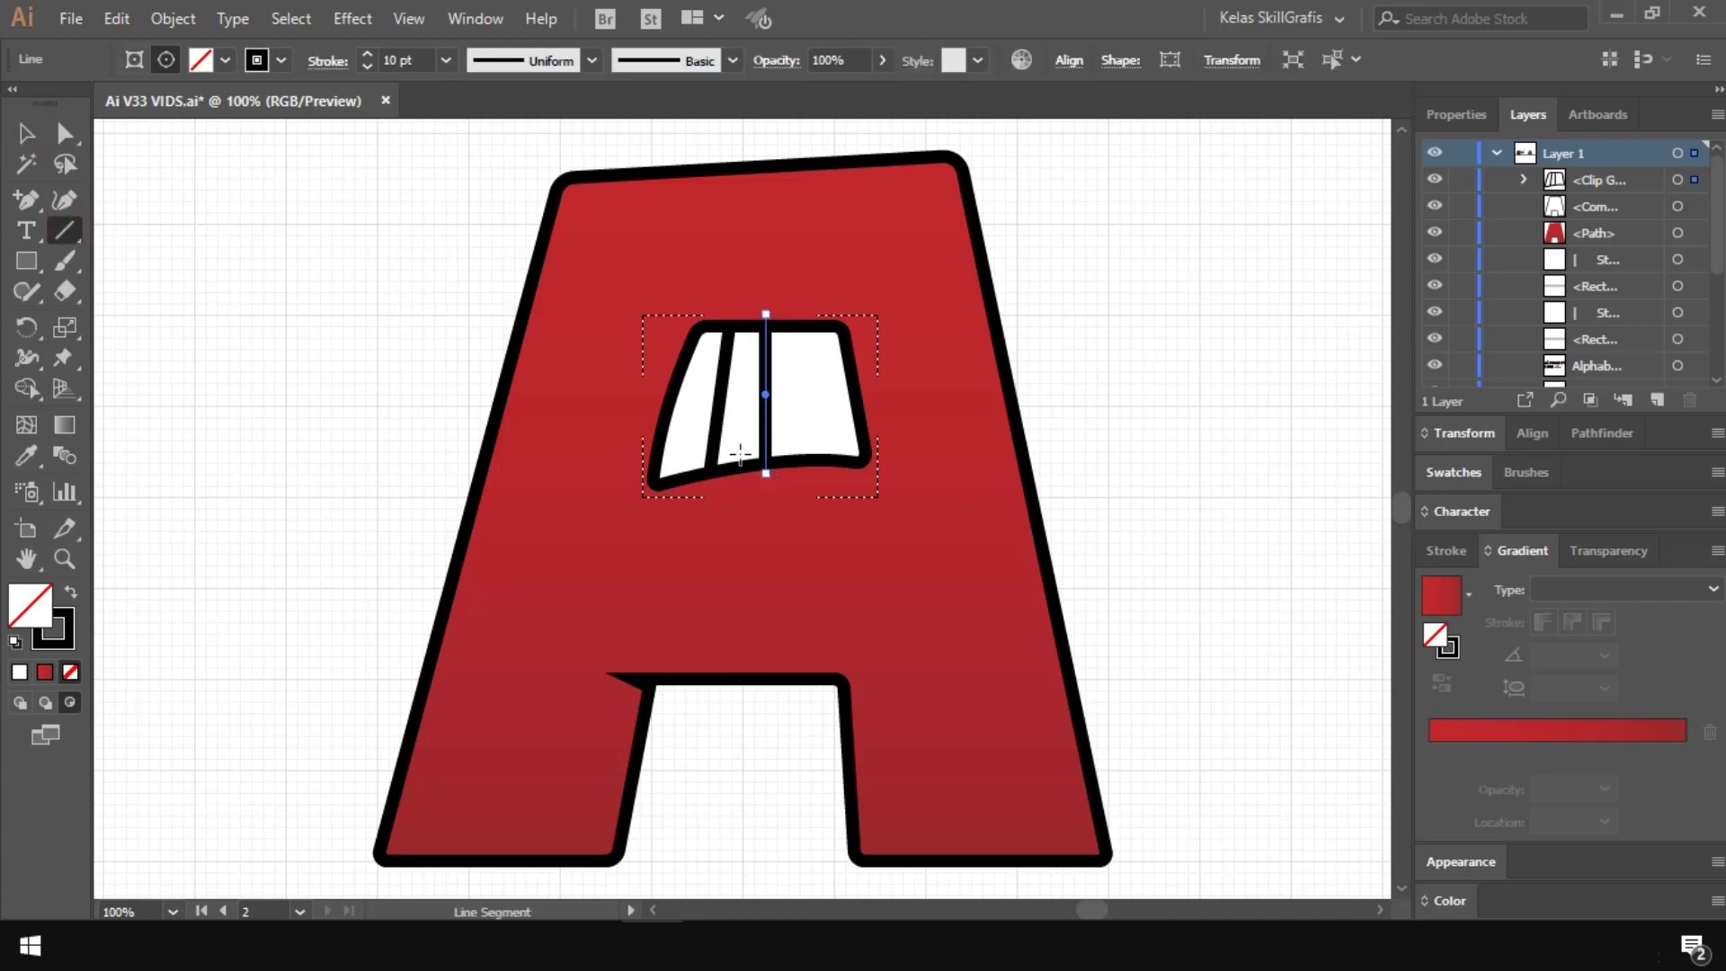
Step: Draw a slanted 10 pt black line across the right part of the white shape from top to bottom edge, and deselect
left_click(262, 184, "ctrl")
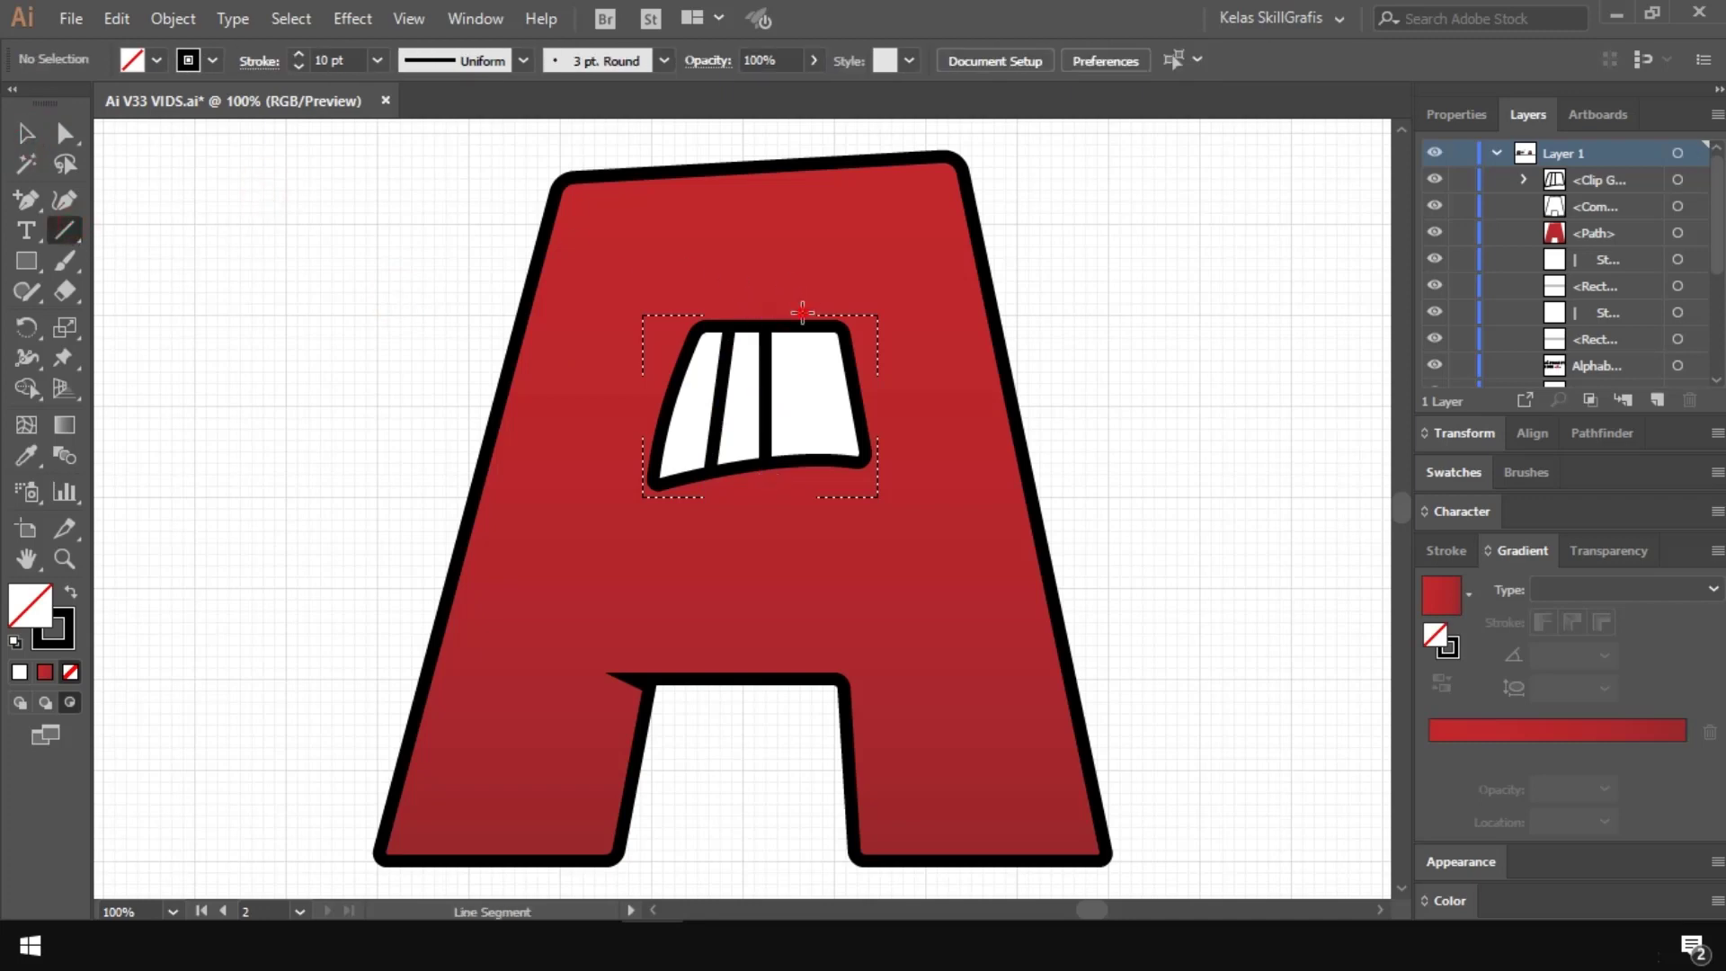
left_click_drag(802, 312, 823, 473)
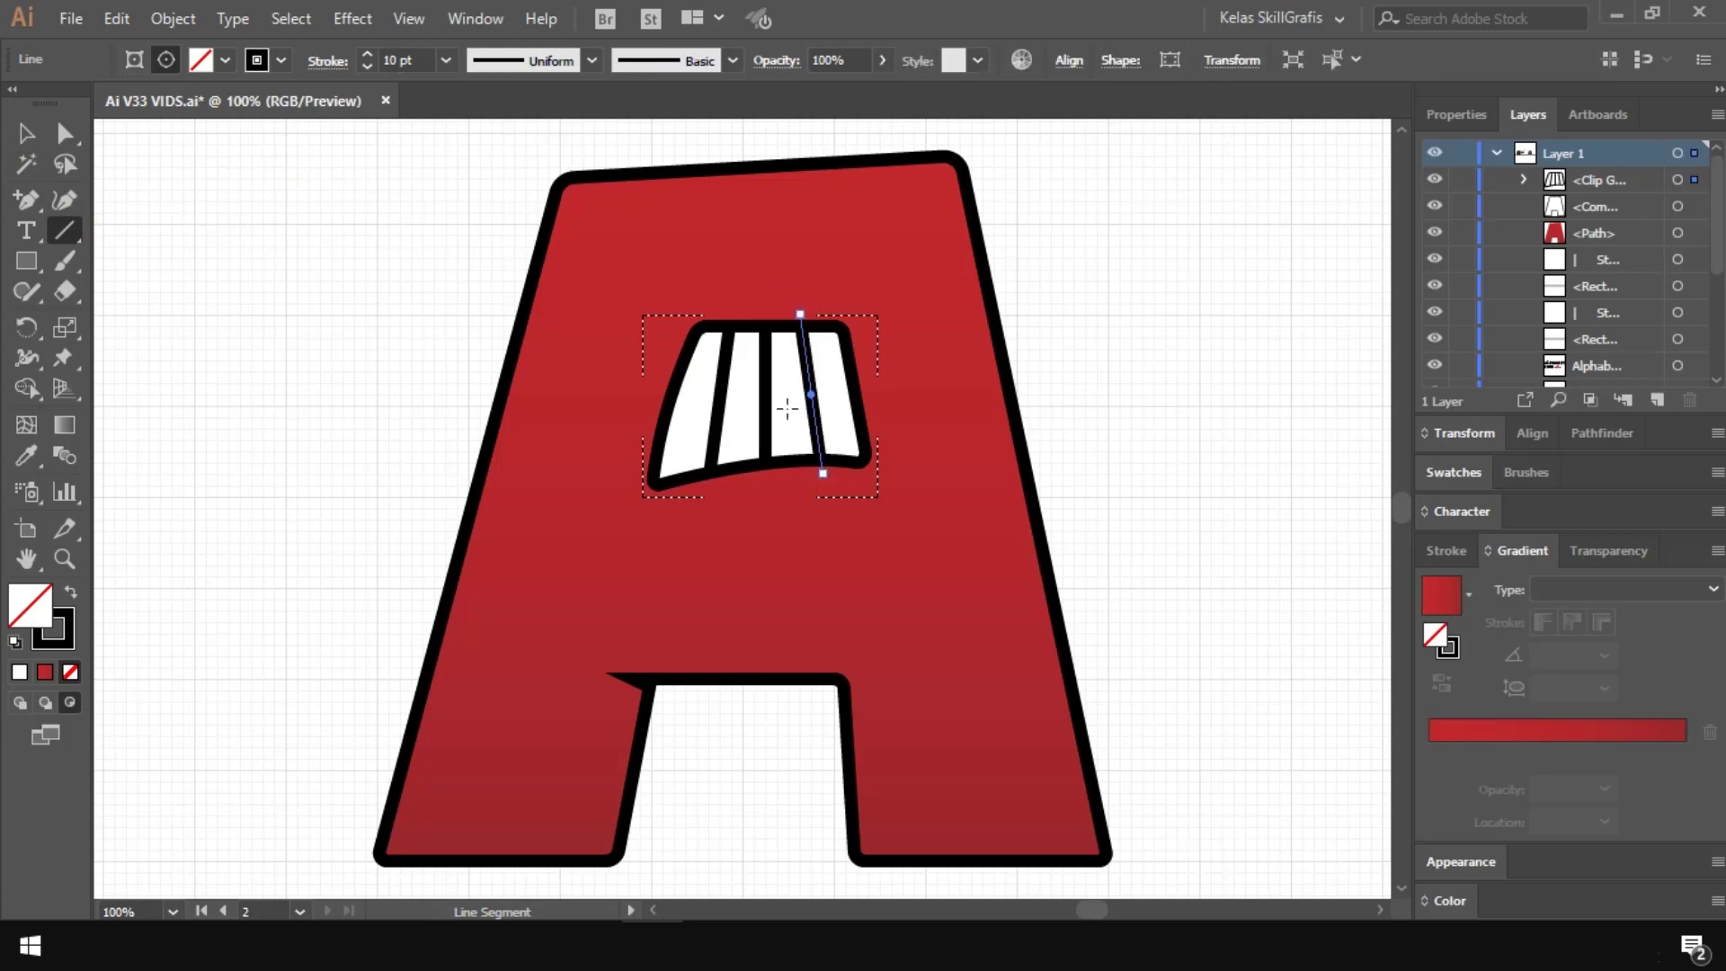
left_click(254, 196, "ctrl")
Step: Draw a closed narrow strip with the Pen tool along the white shape's top edge, its lower side dipping at the left end
left_click(30, 209)
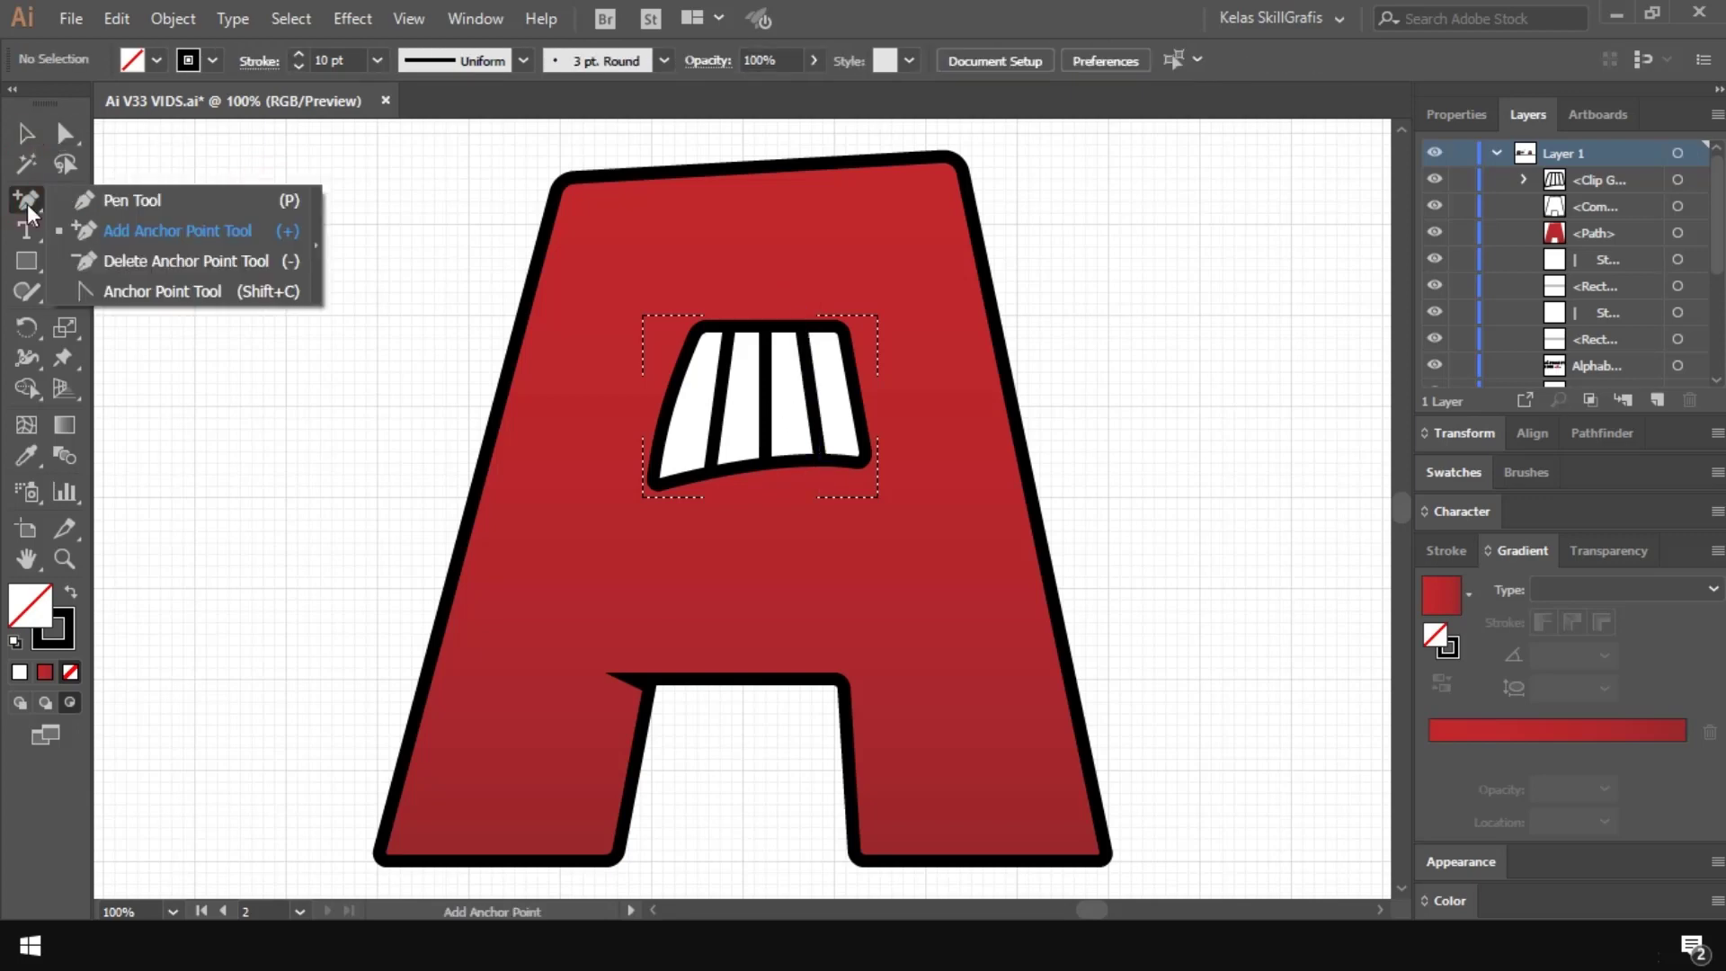
left_click(126, 199)
left_click(686, 360)
left_click(719, 349)
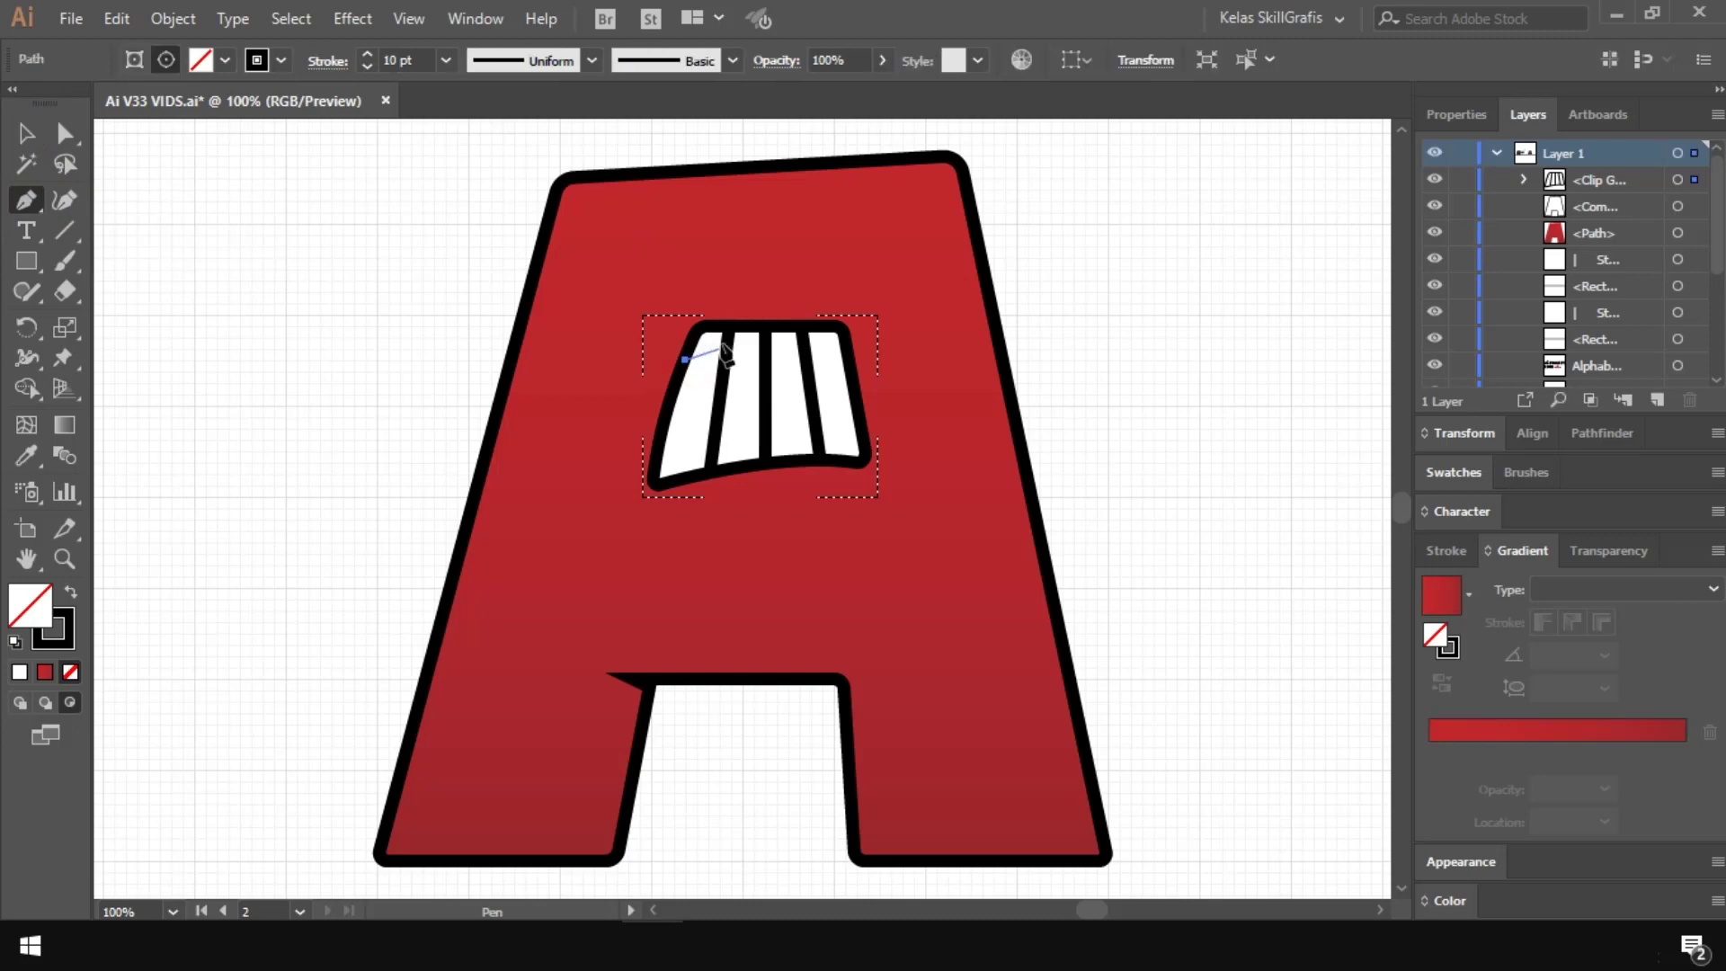
left_click(742, 349)
left_click(765, 349)
left_click(777, 348)
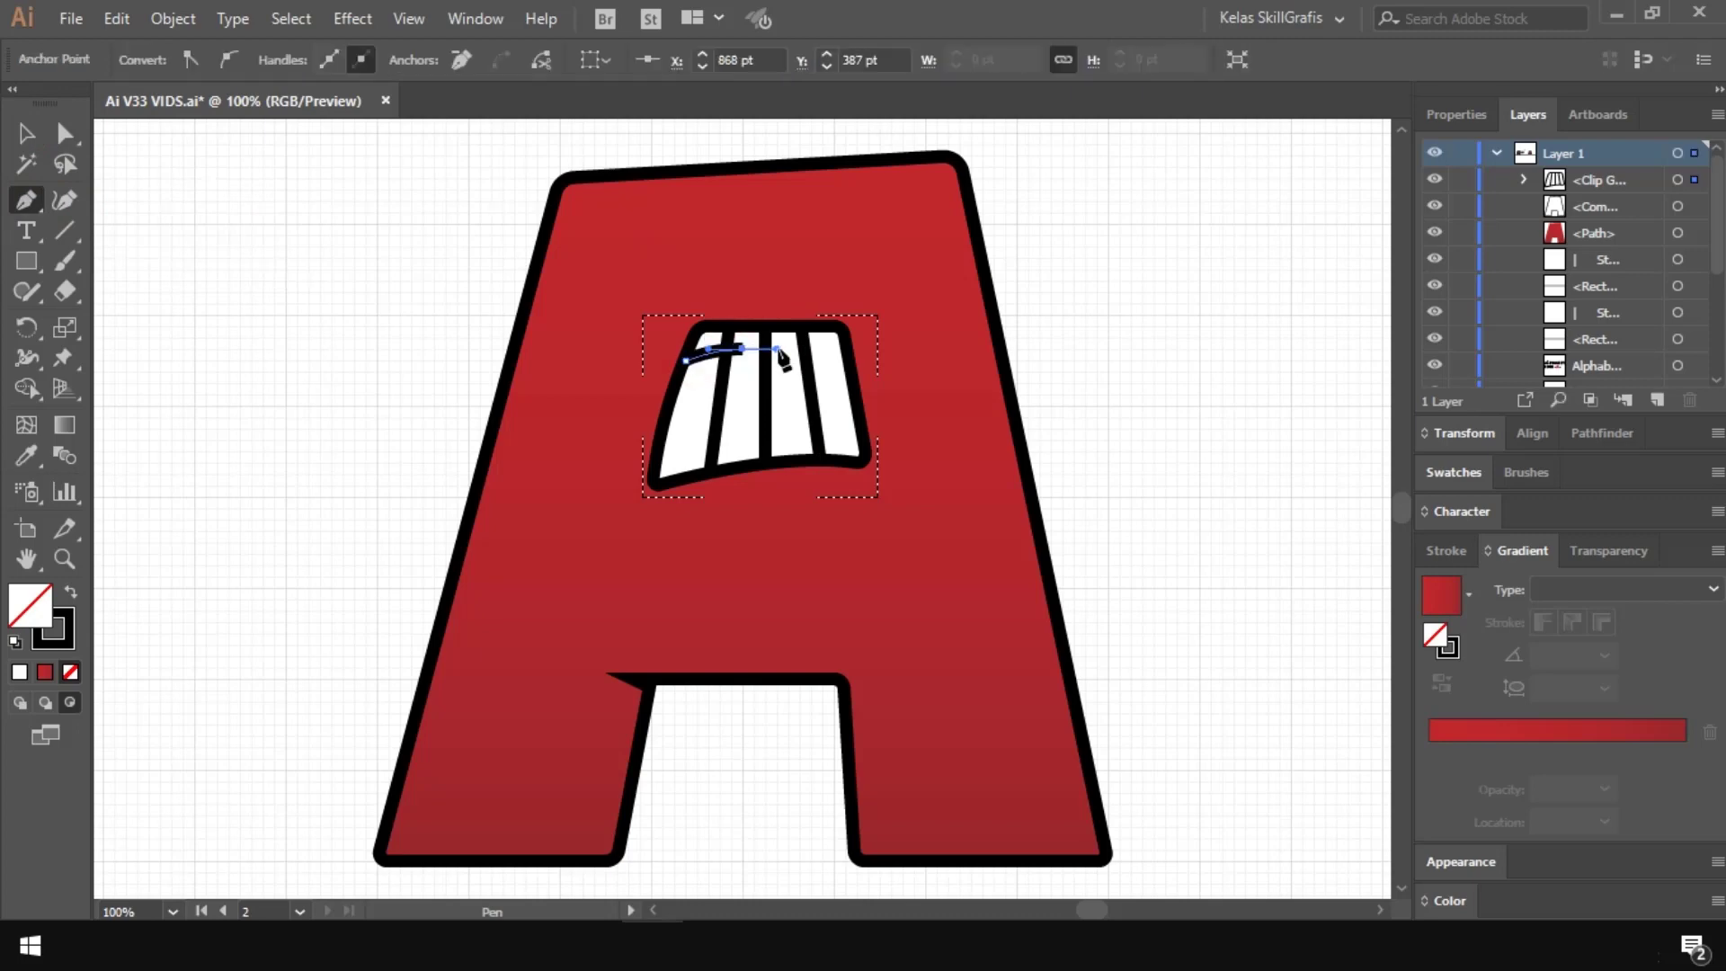
left_click(846, 350)
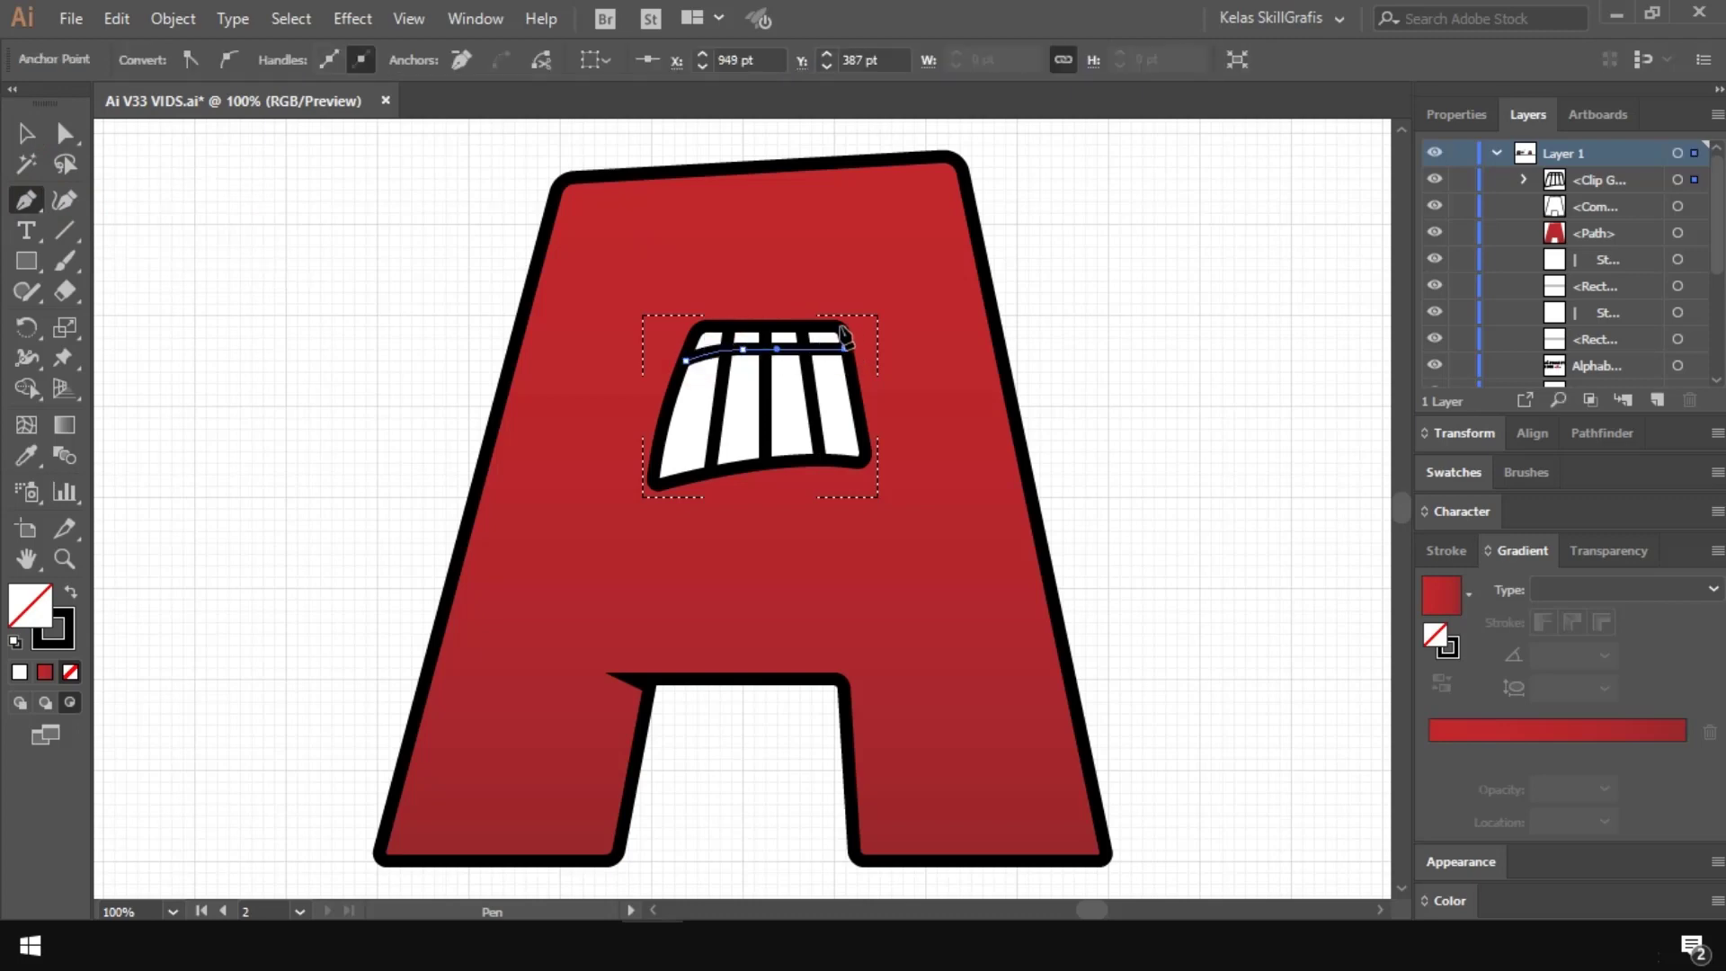
left_click(846, 327)
left_click(696, 326)
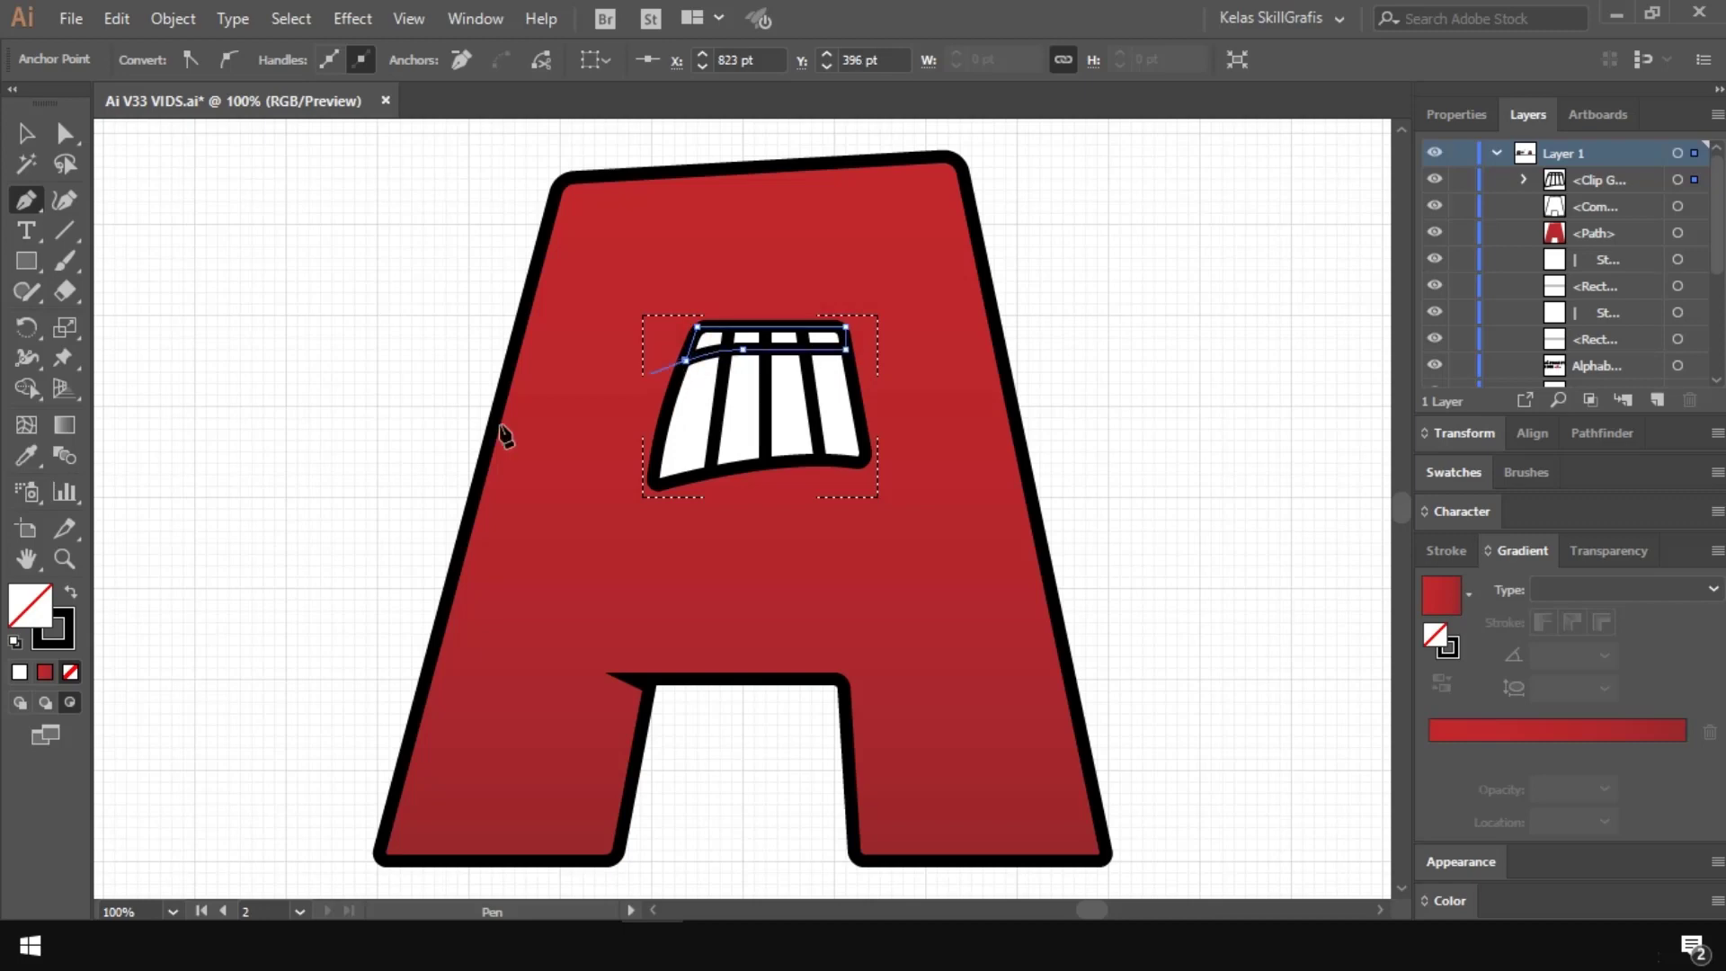
left_click(686, 359)
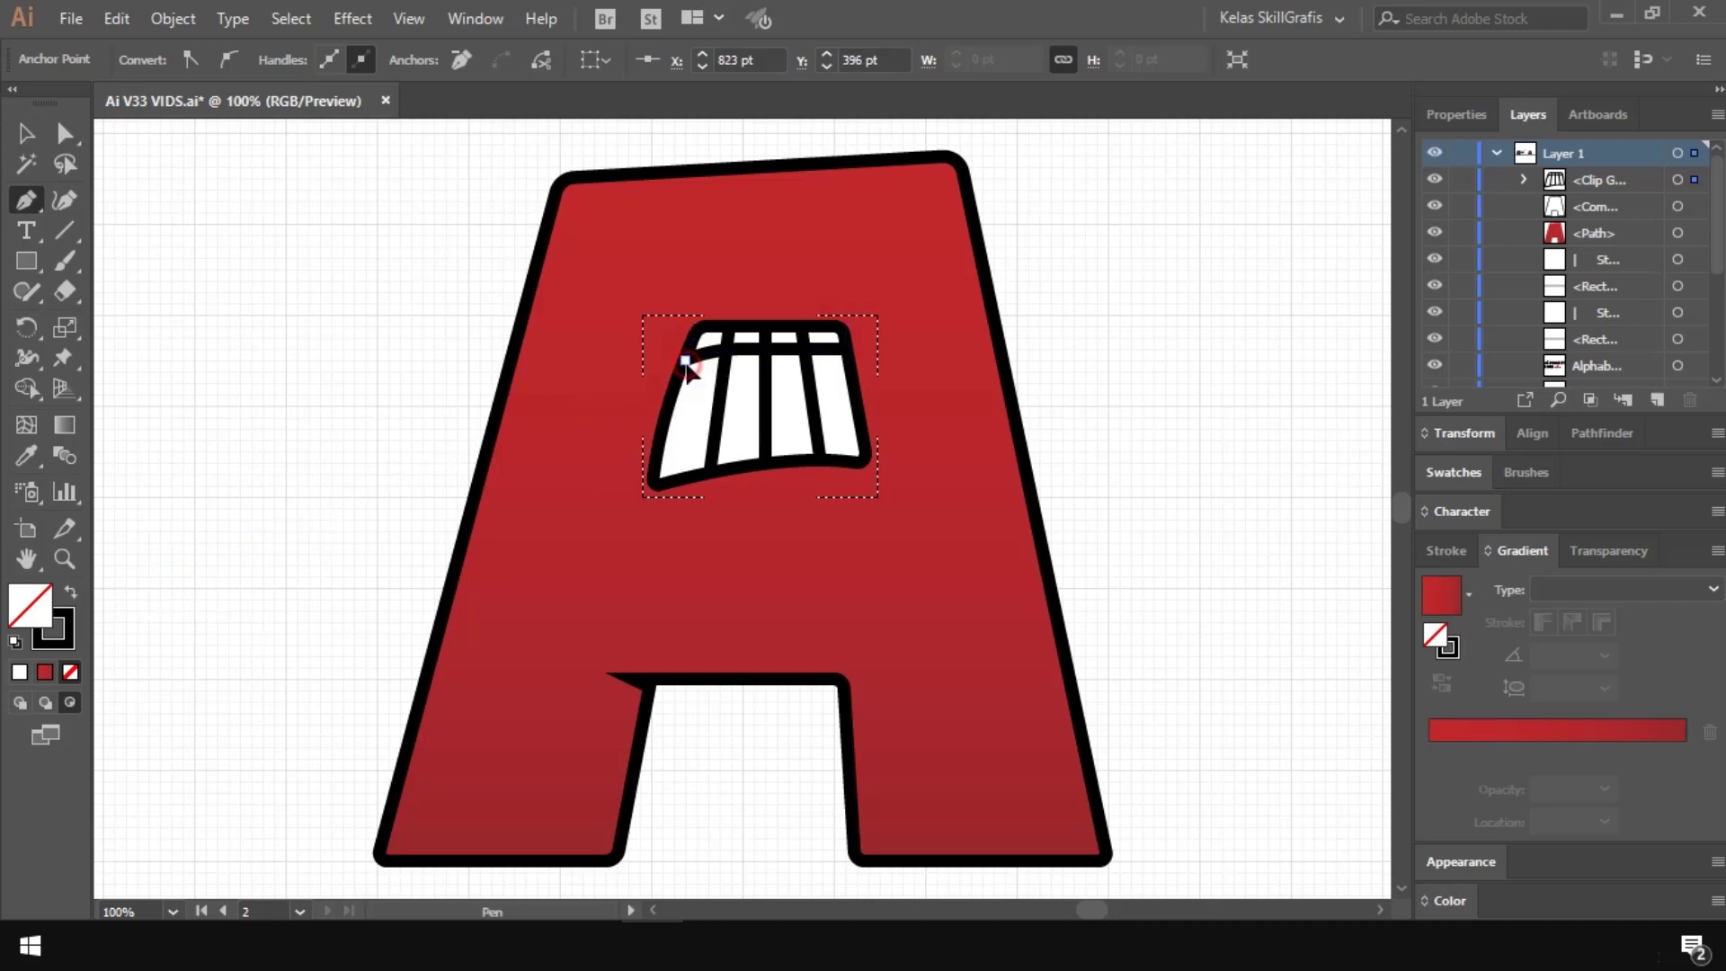
key("ctrl")
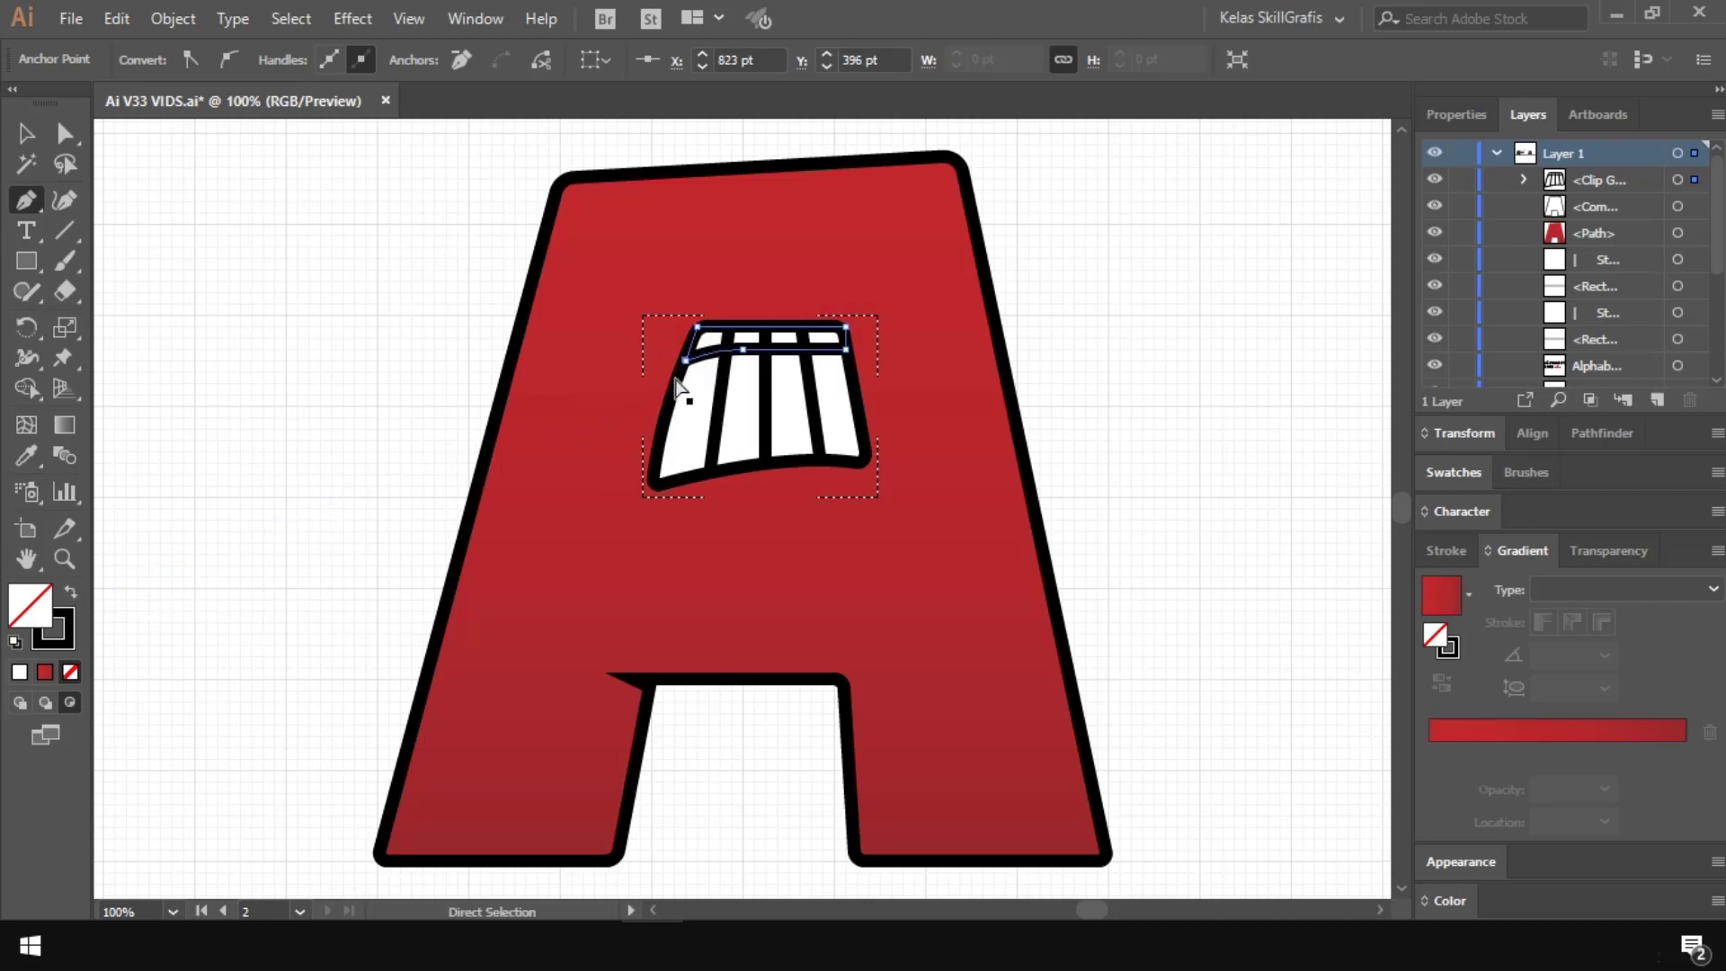
key("ctrl+z")
left_click(687, 360)
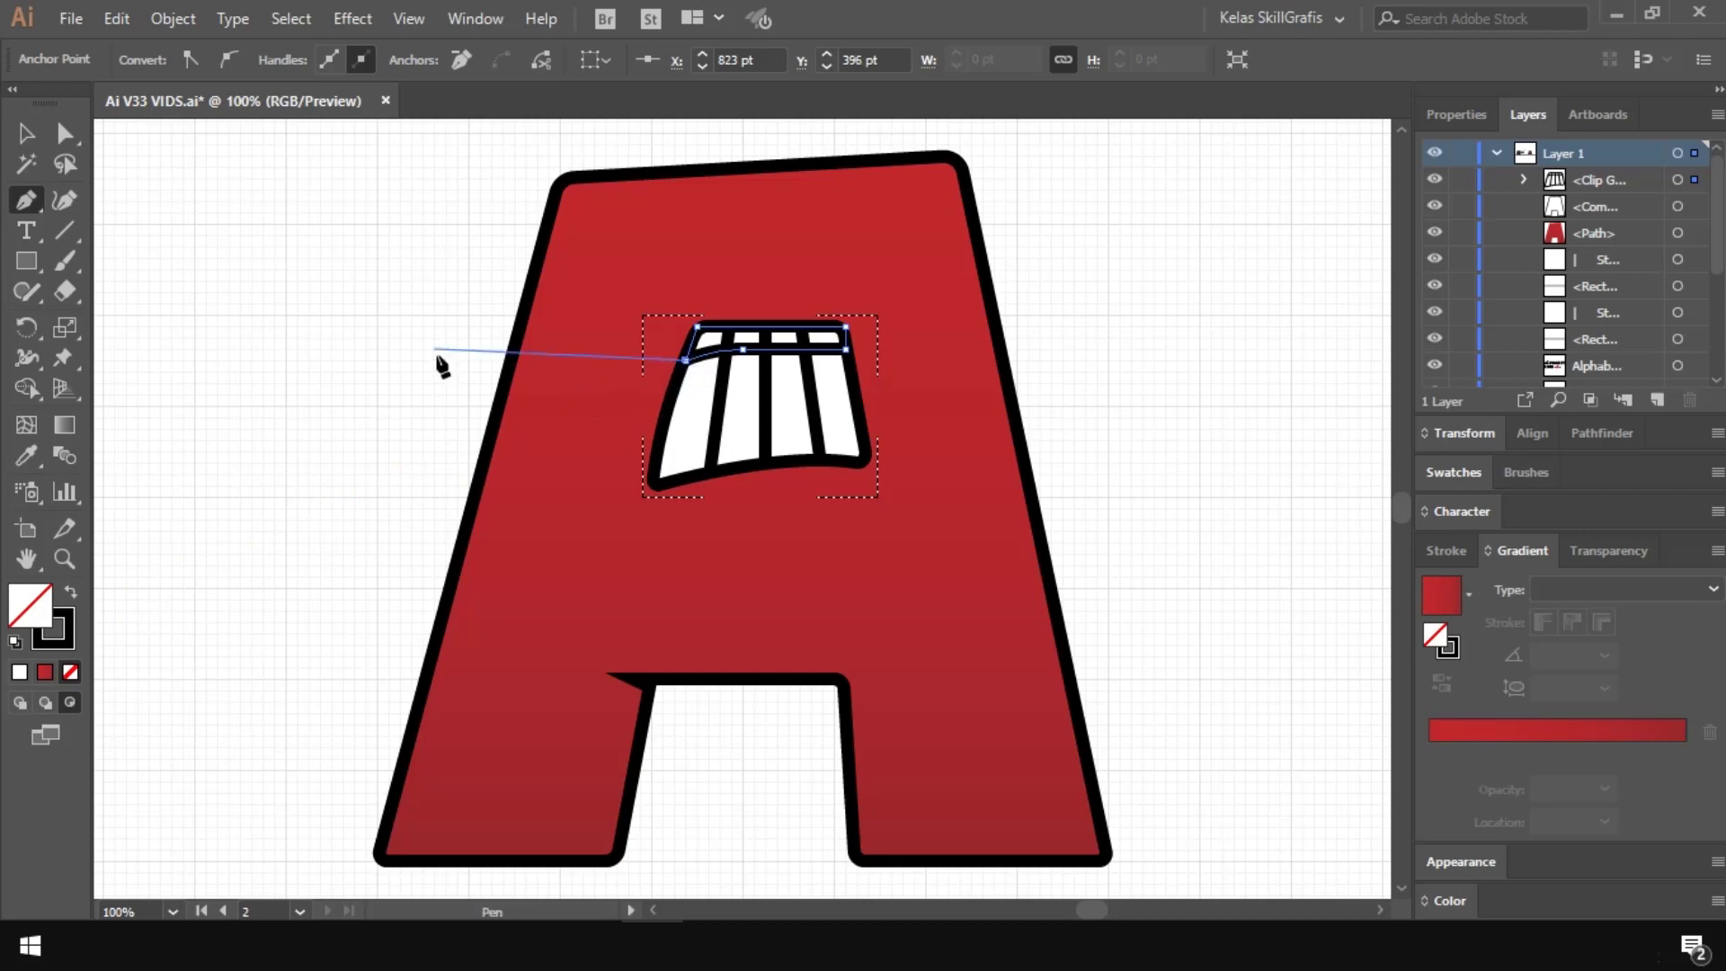
Step: Give the strip at the top of the white shape a medium grey fill and no stroke
key("v")
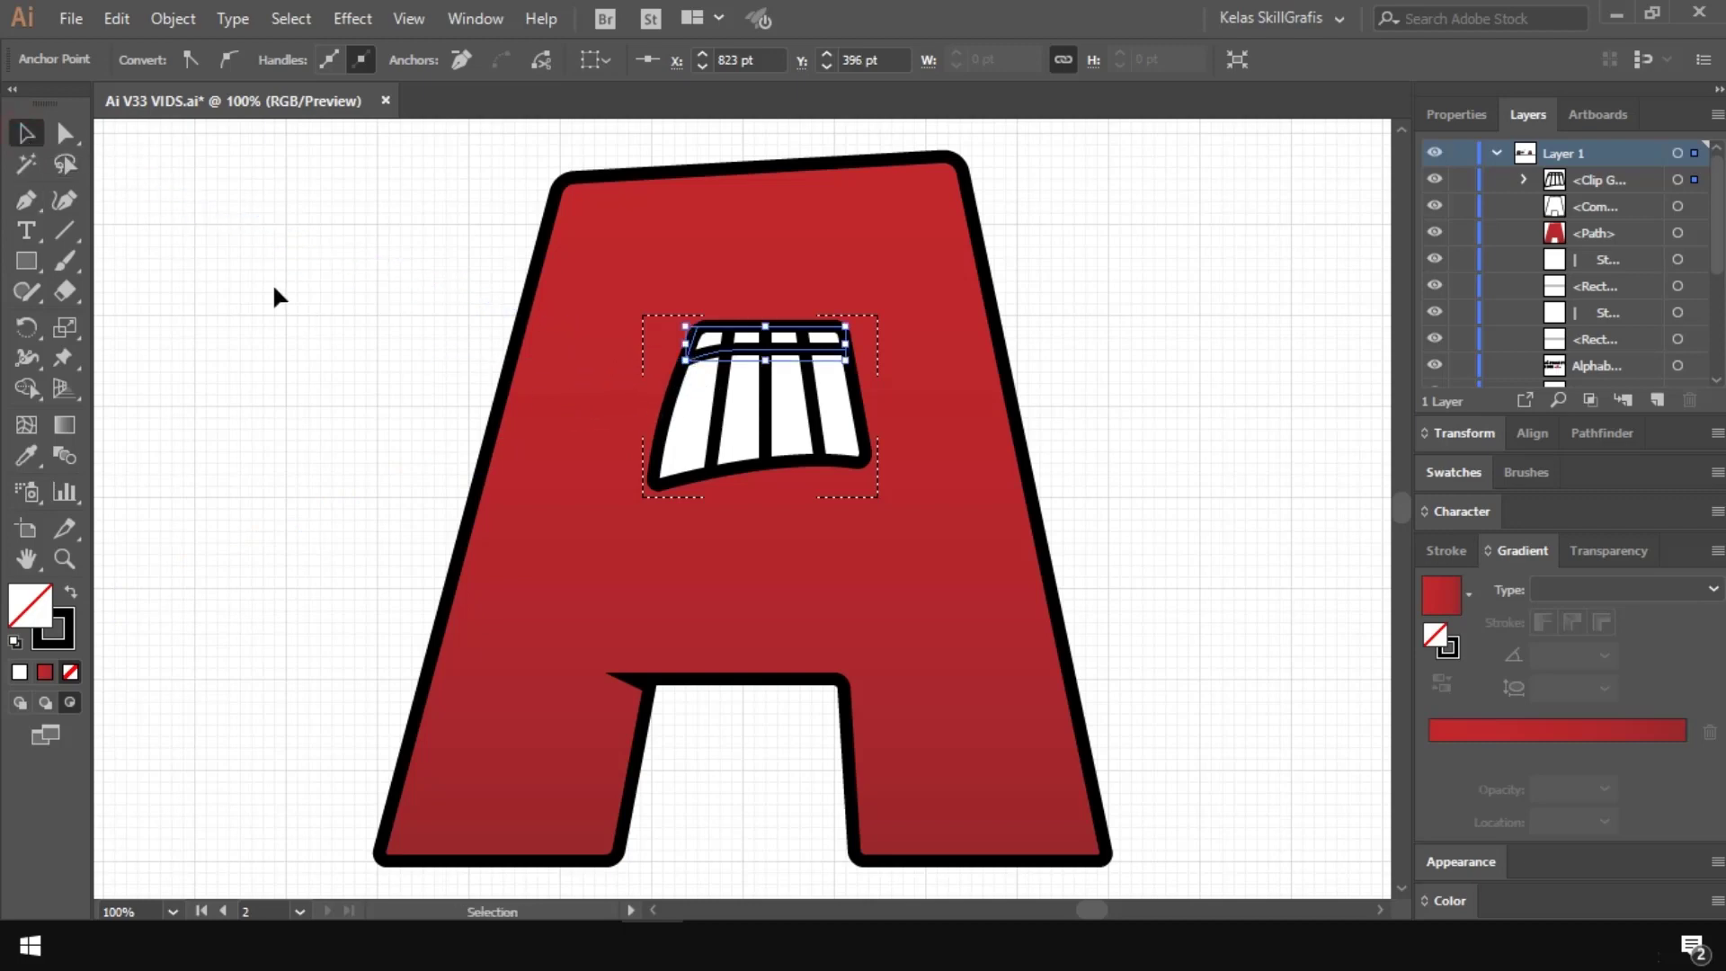
left_click(72, 595)
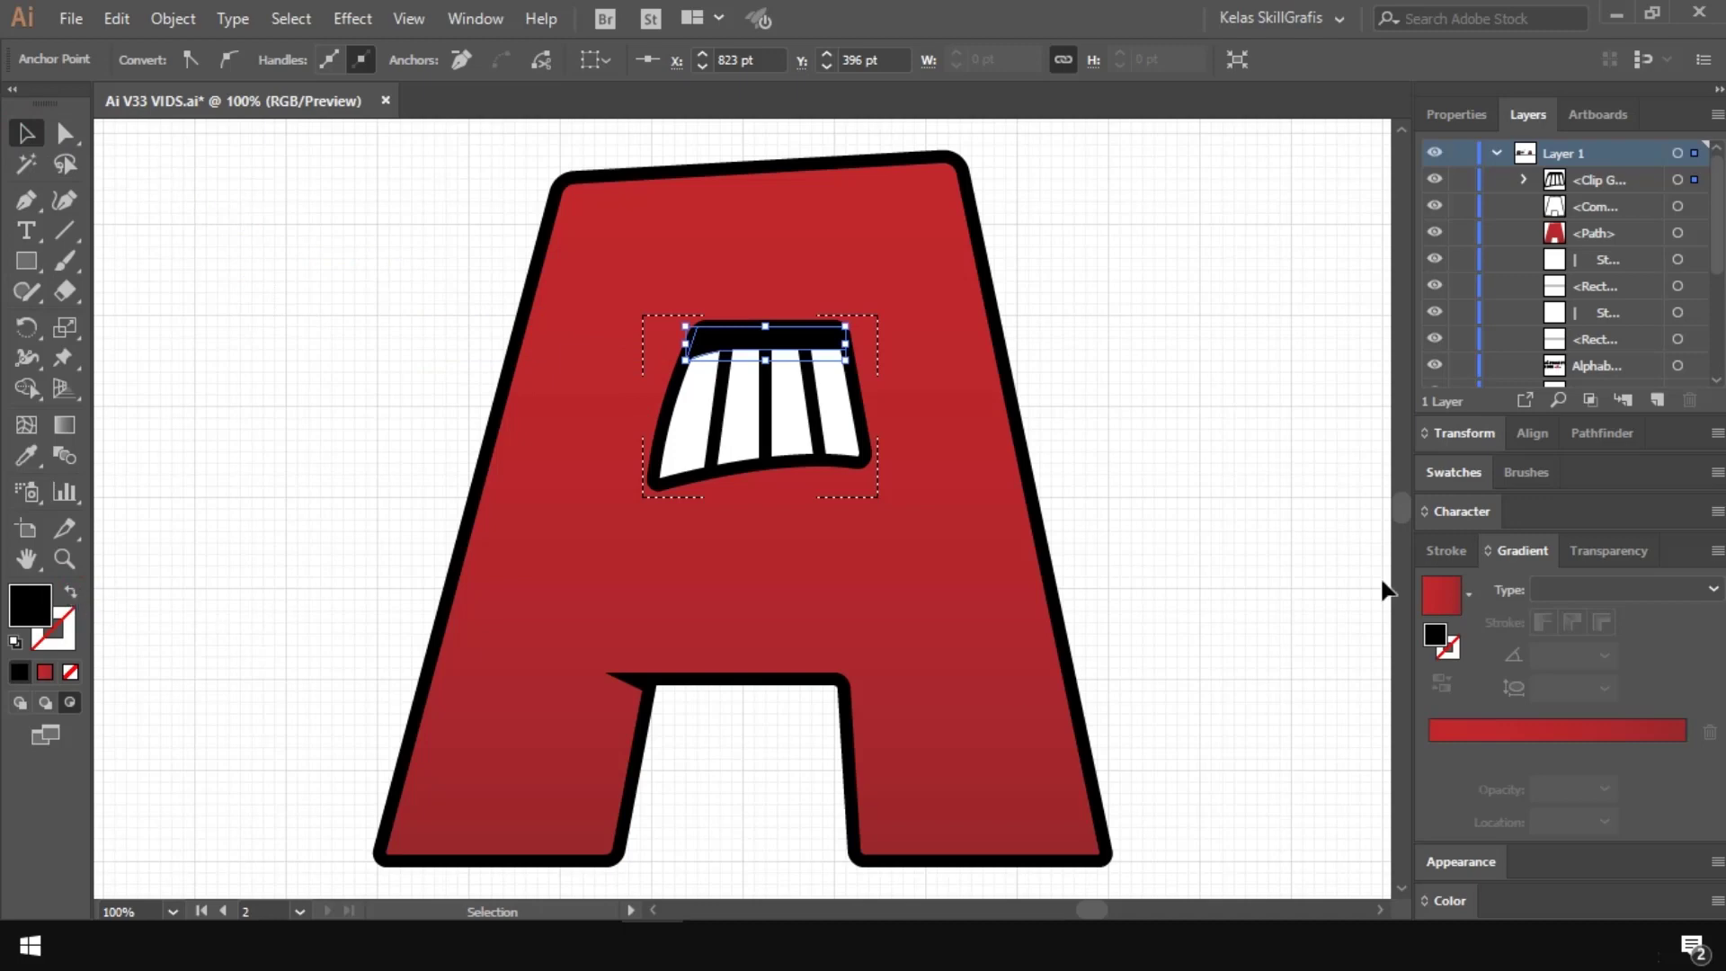
left_click(1454, 472)
scroll(1666, 715, "down", 4)
left_click(1614, 694)
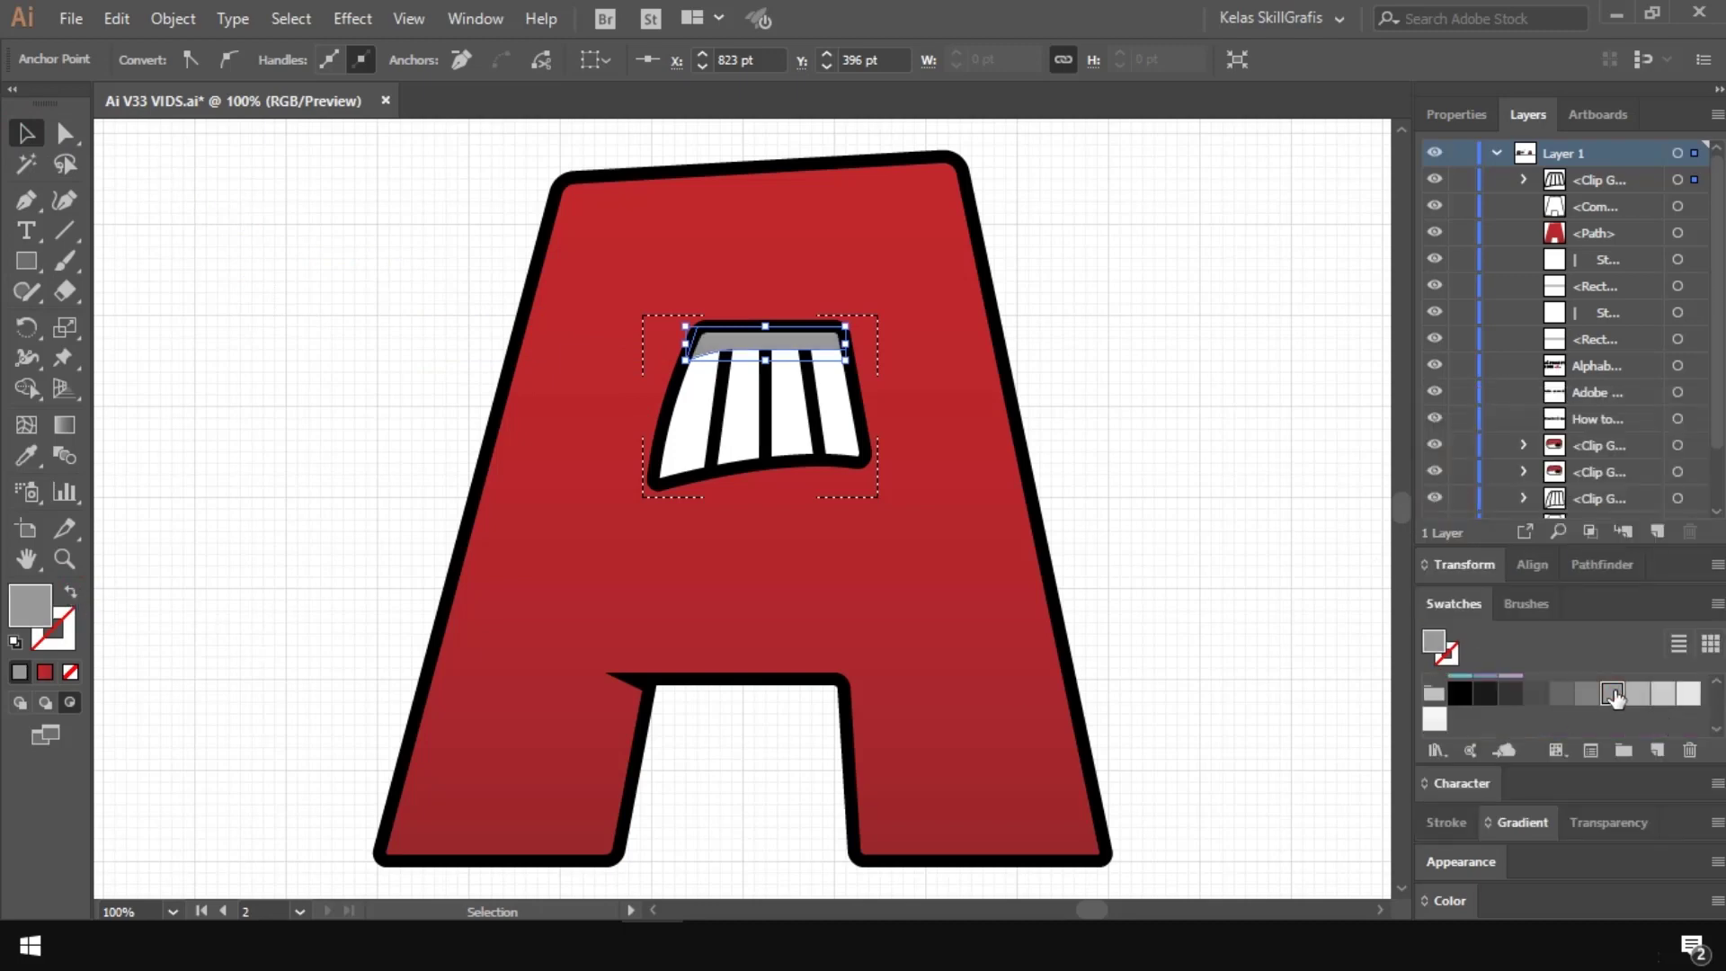
Step: Set the grey strip's blend mode to Multiply
left_click(1609, 822)
left_click(1523, 663)
left_click(1465, 366)
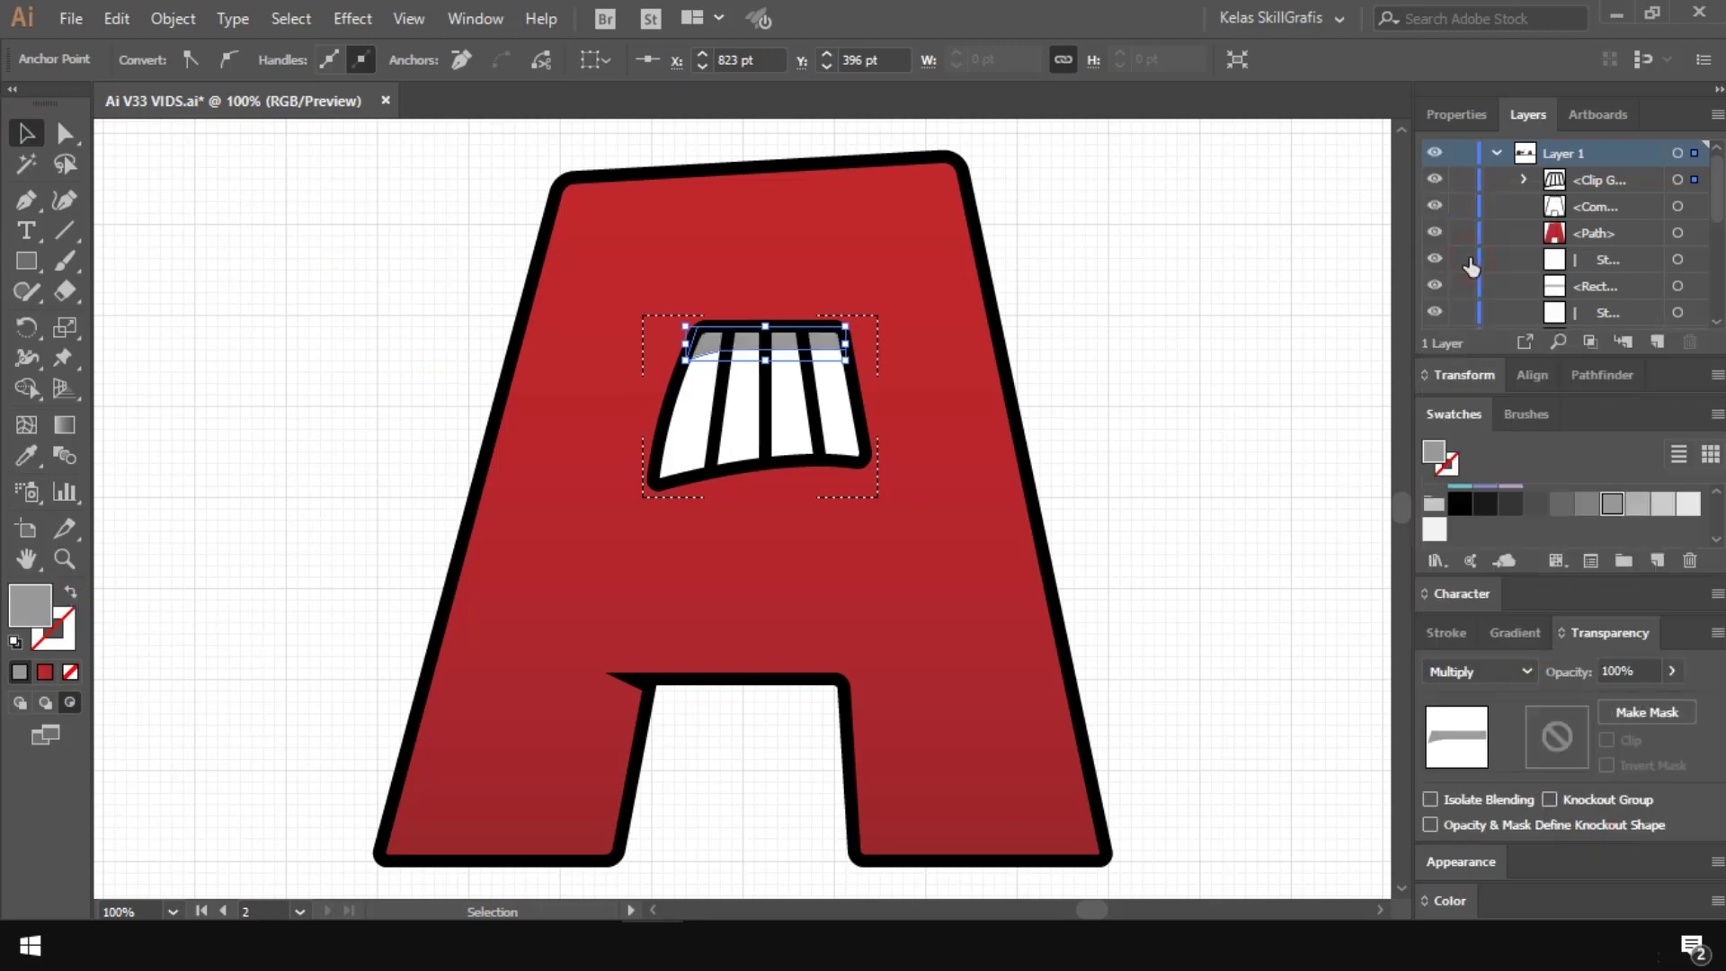
Step: Draw a red R=193 G=39 B=45 rectangle with a 10 pt black stroke over the A's upper left edge, and round its corners to 18 pt
scroll(1713, 503, "up", 5)
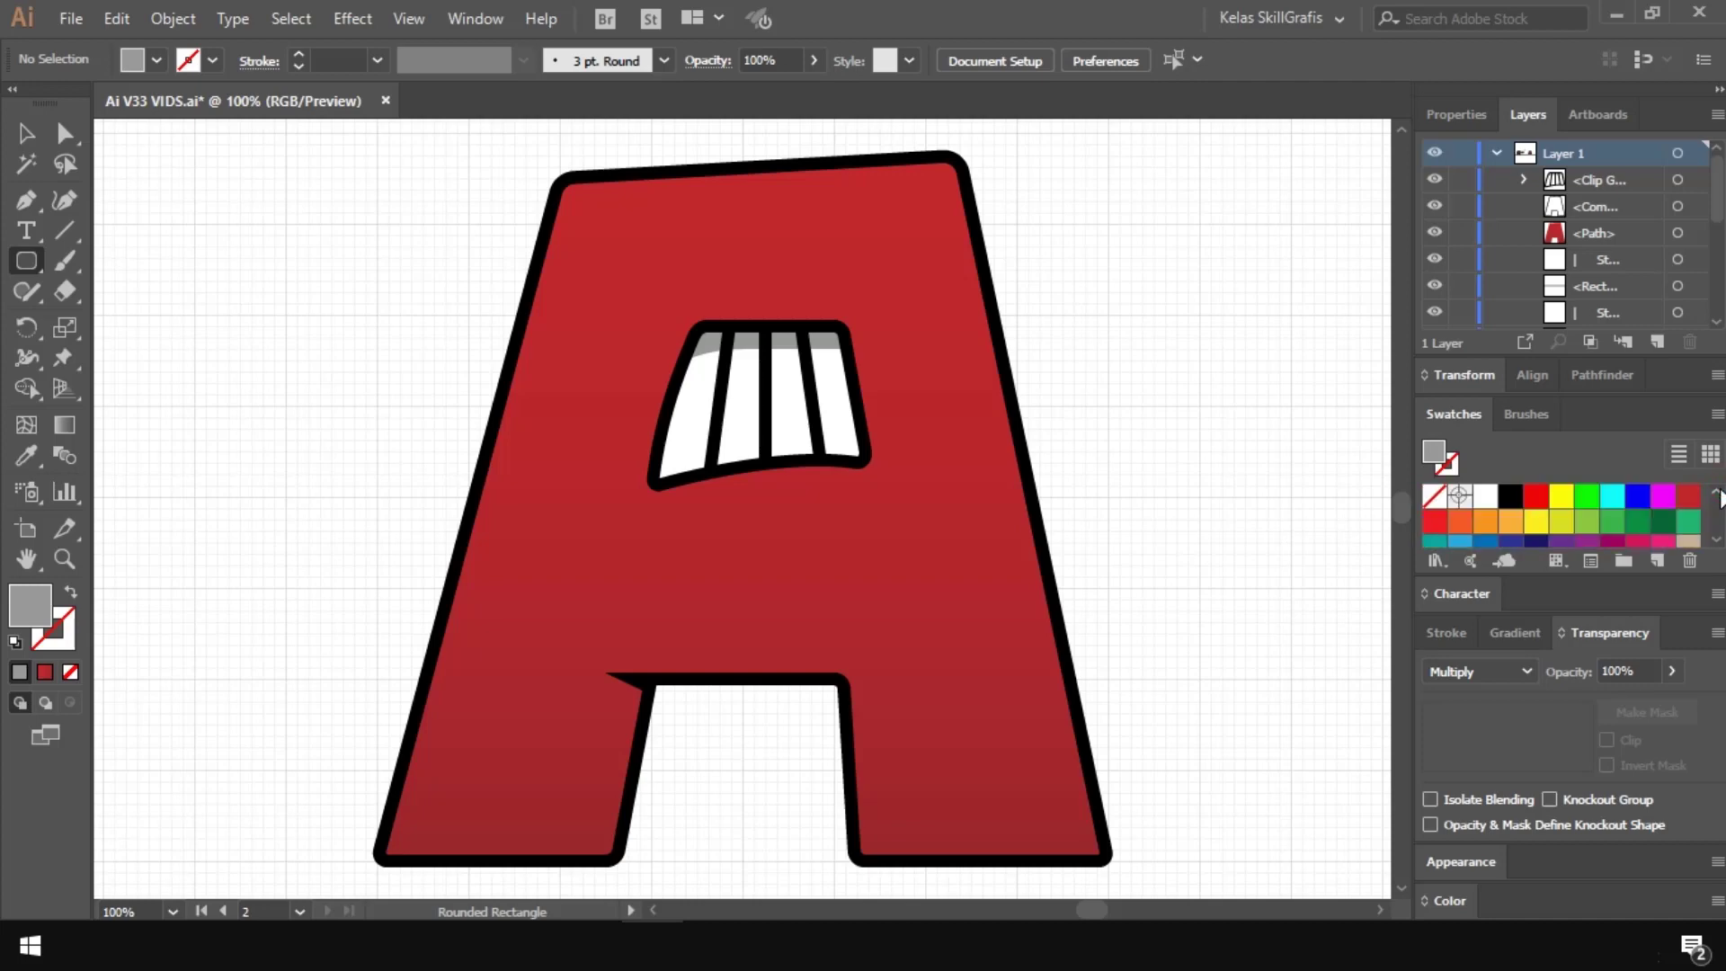
left_click(1689, 497)
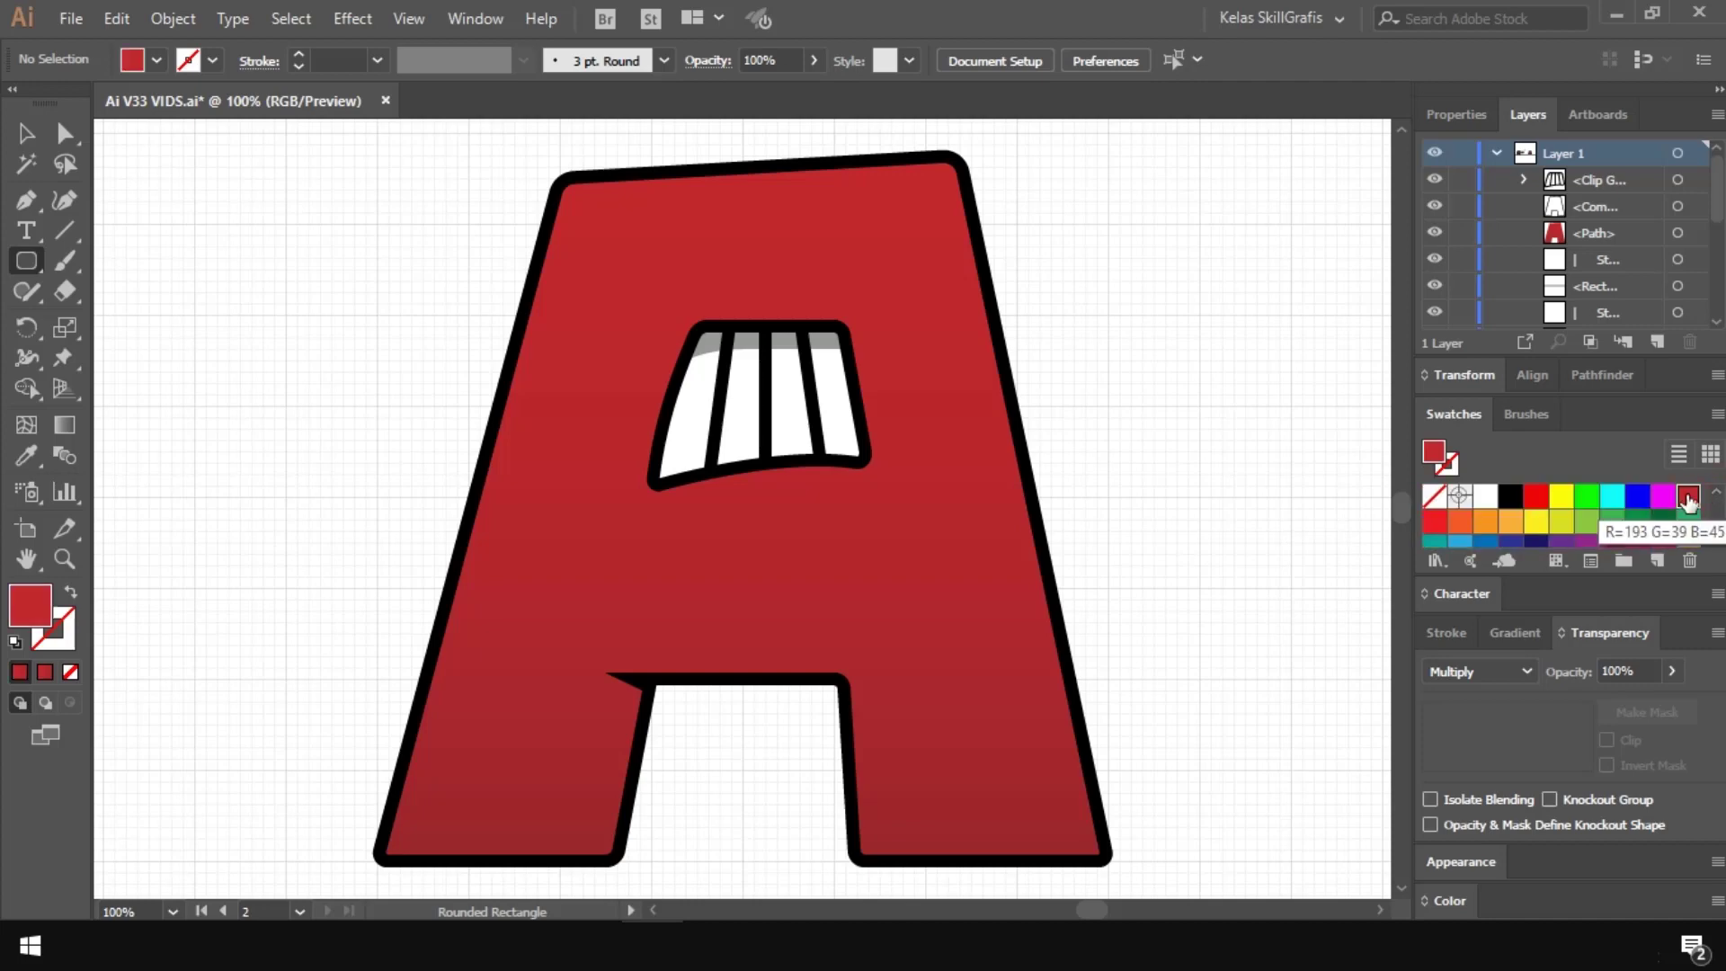
left_click(64, 631)
left_click(14, 642)
left_click(33, 606)
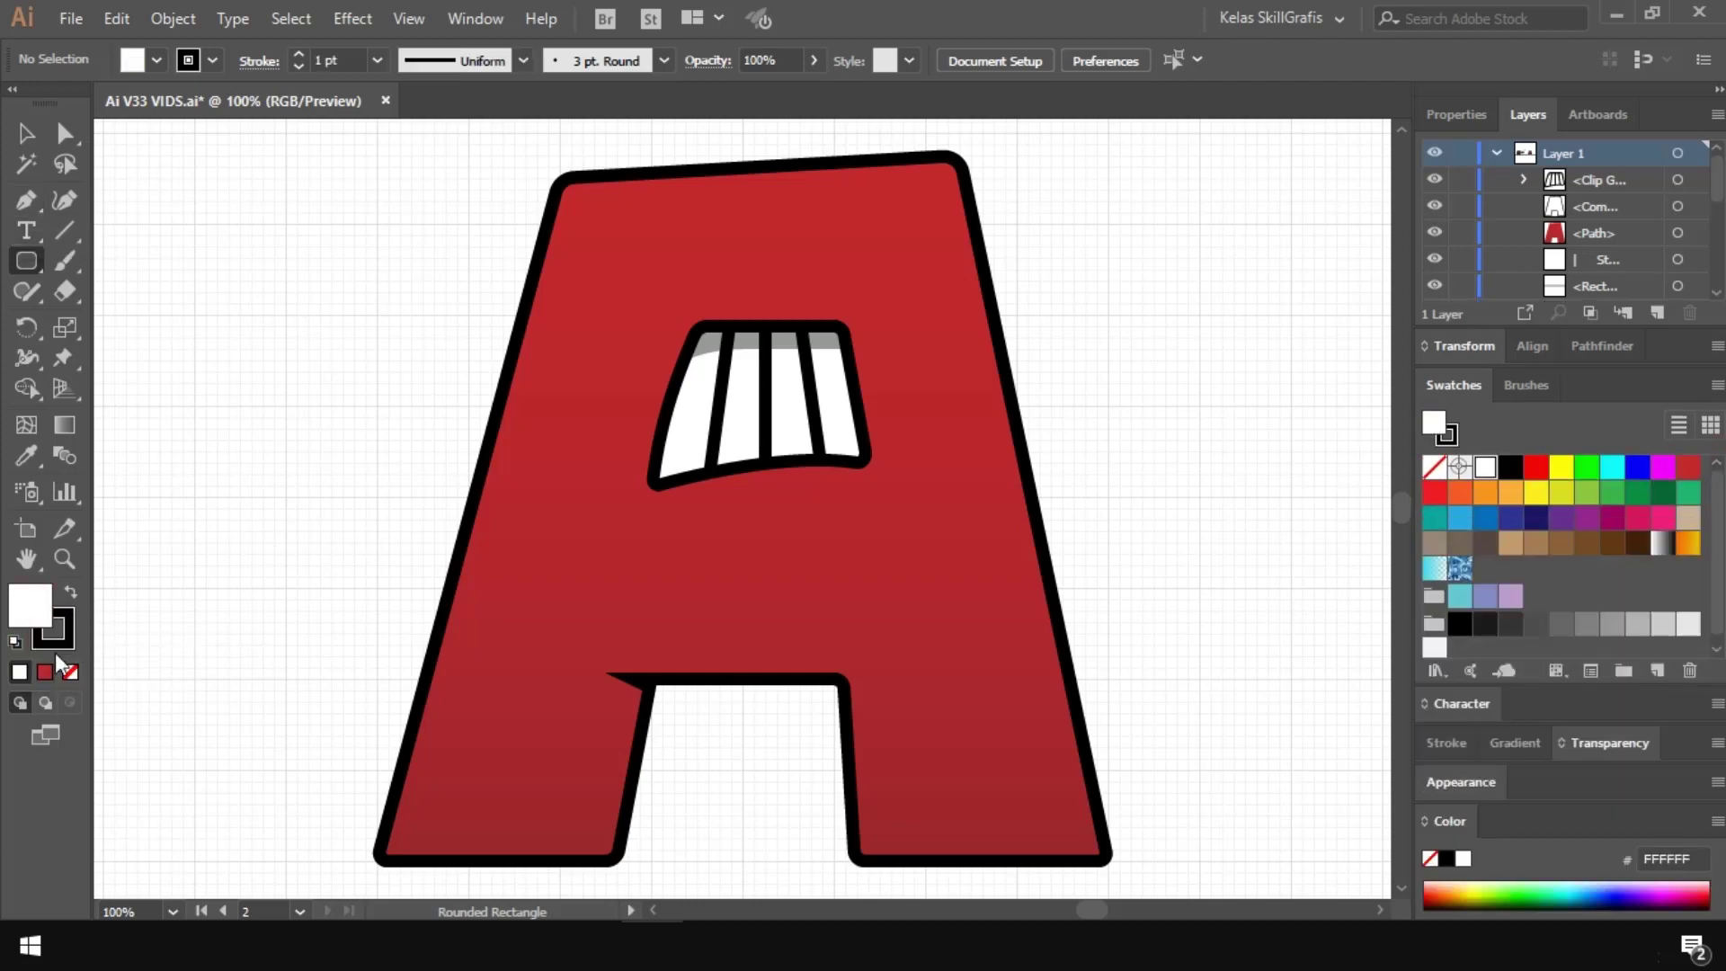
left_click(45, 674)
left_click(1546, 561)
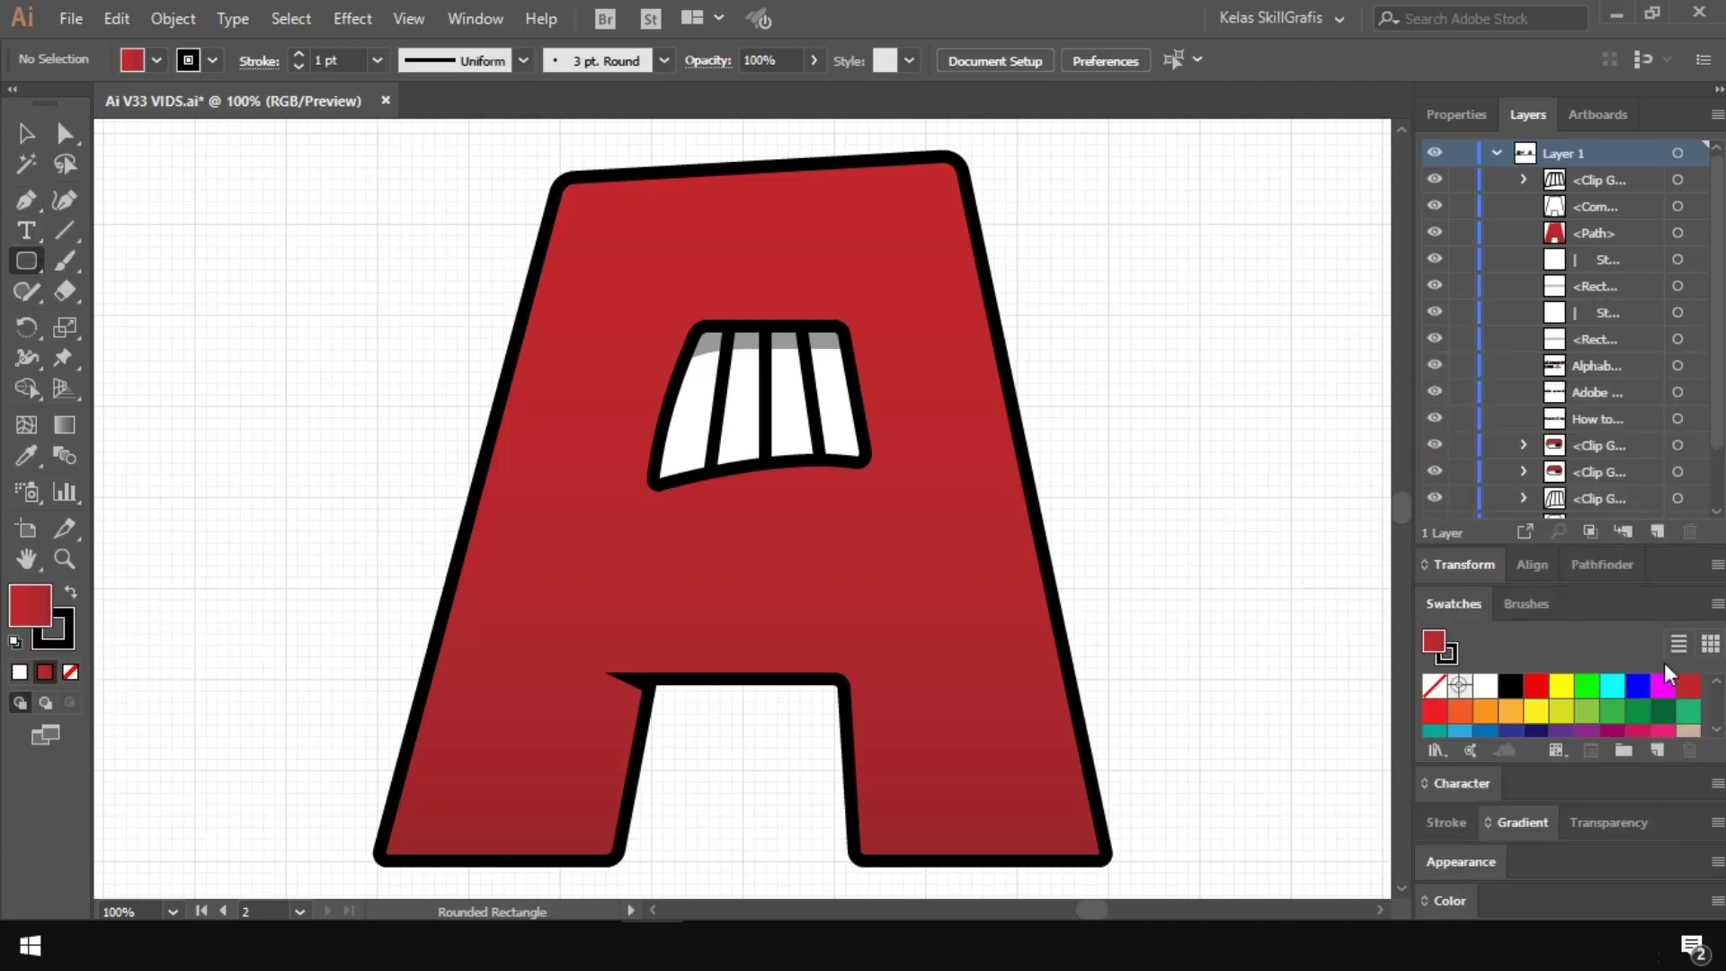
left_click(377, 60)
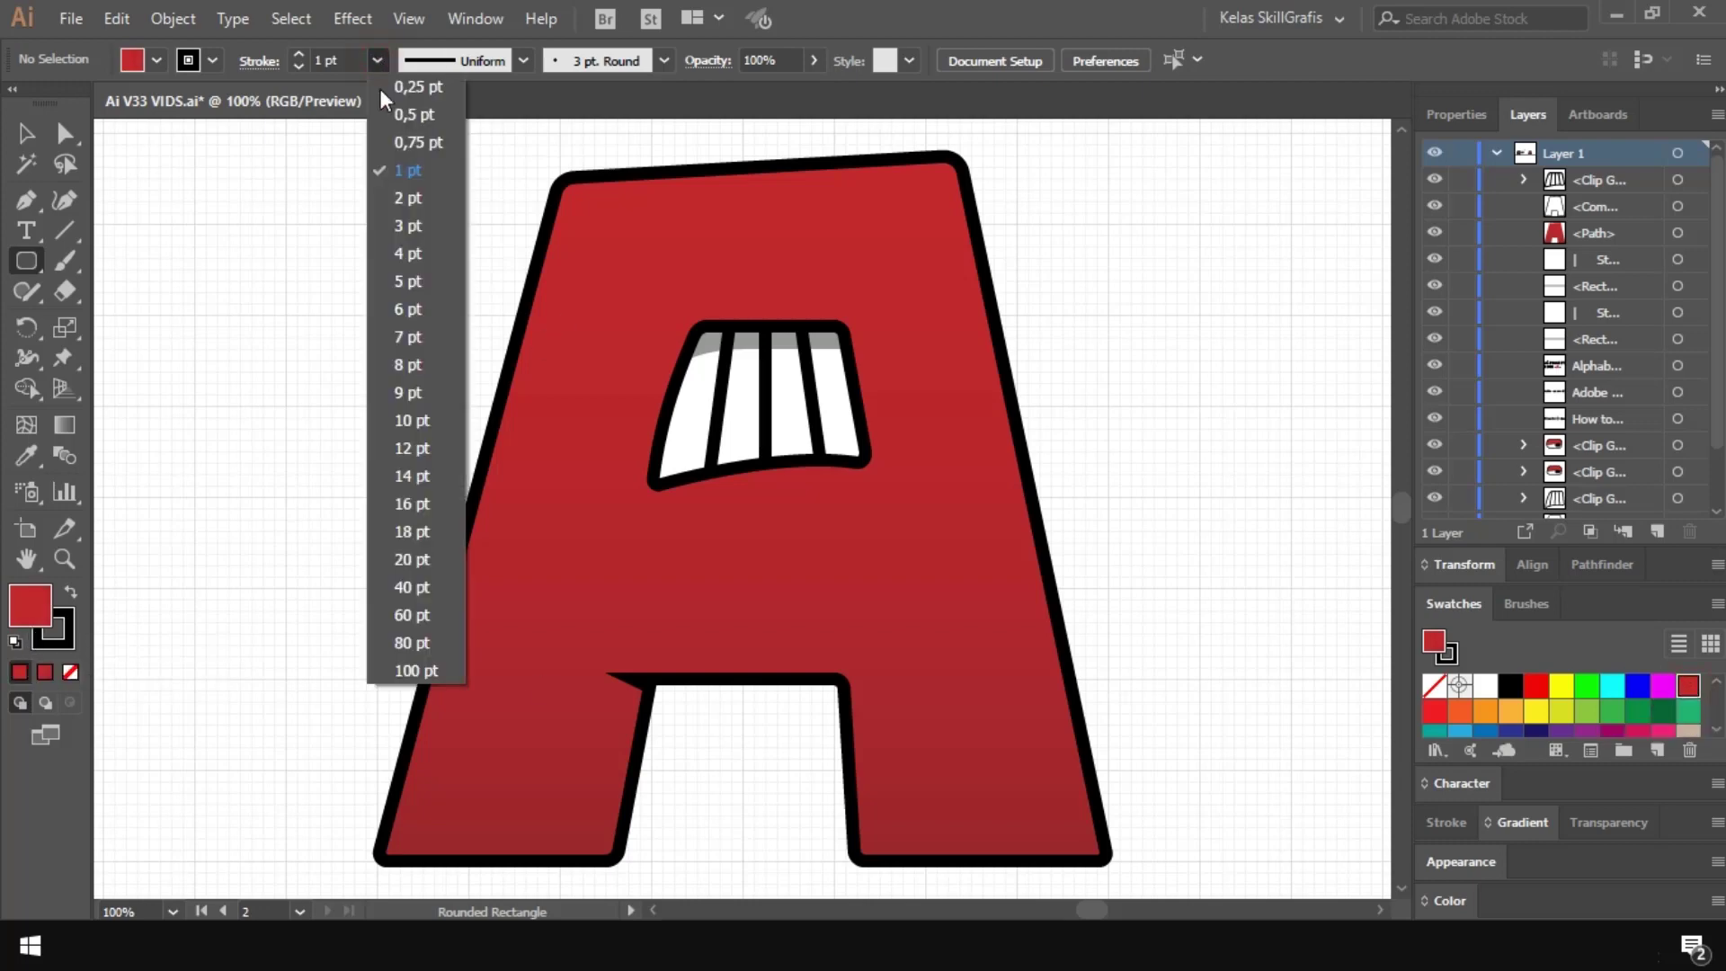
left_click(409, 402)
mouse_move(424, 338)
left_mouse_down()
mouse_move(565, 448)
mouse_move(630, 464)
left_mouse_up()
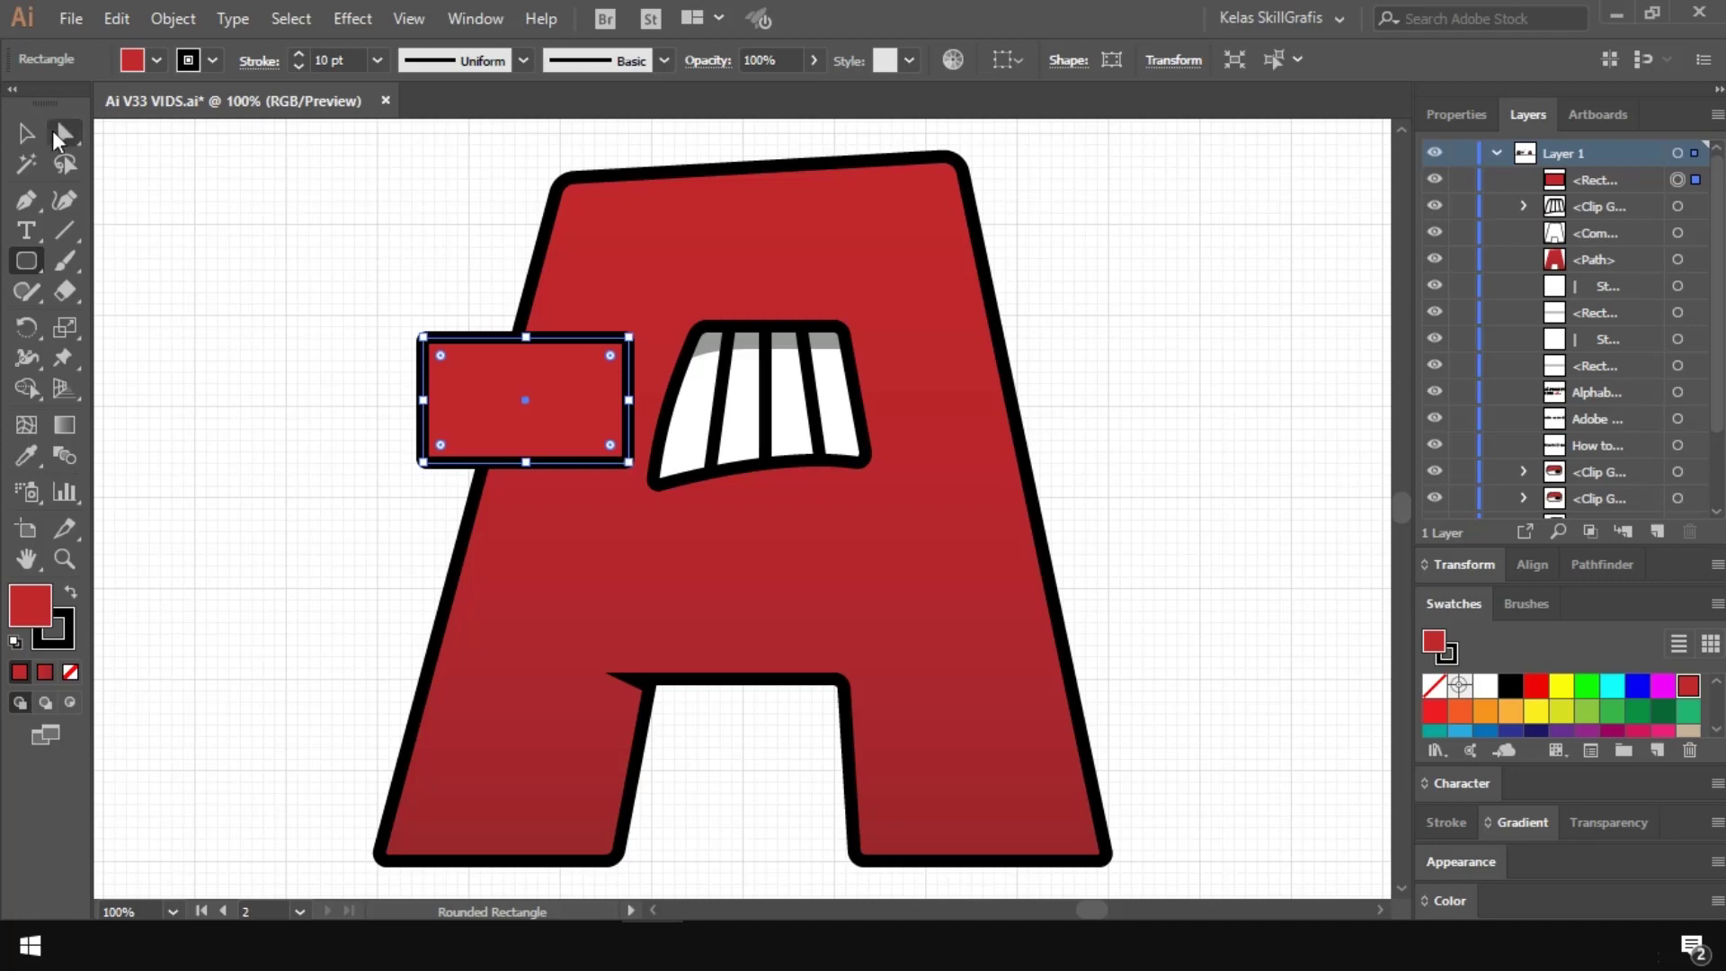
left_click(61, 135)
left_click_drag(441, 355, 449, 359)
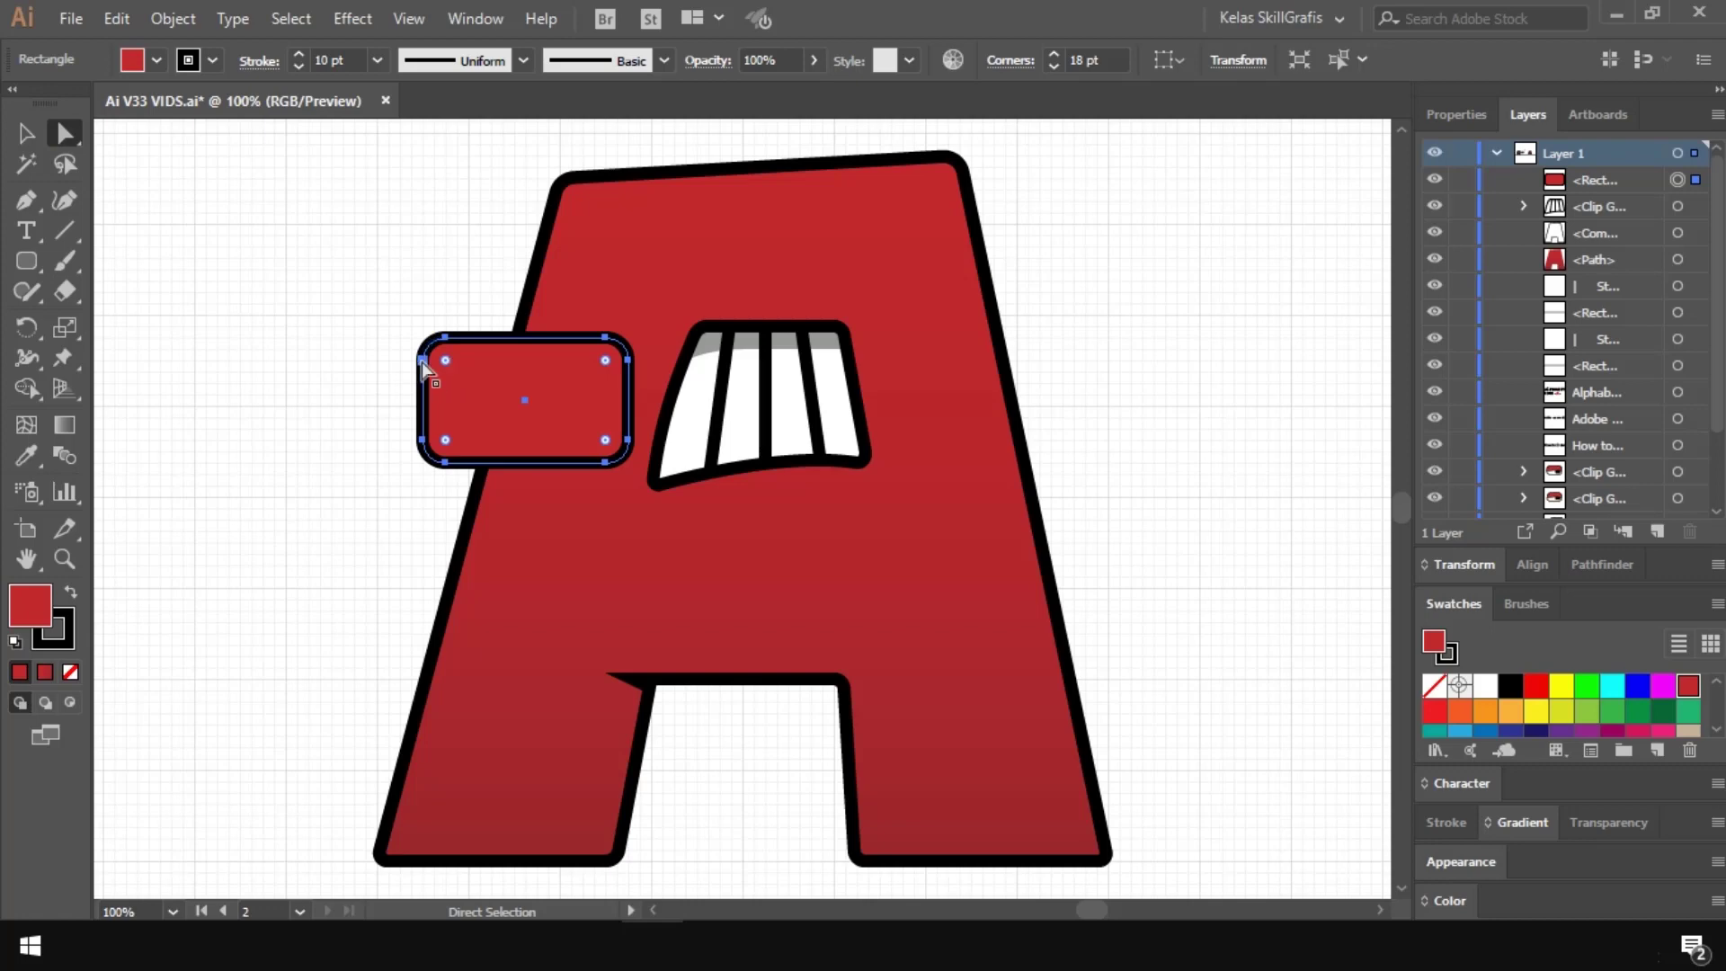
Step: Bow the rounded red rectangle's left and right sides outward
left_click(423, 361)
left_click(230, 61)
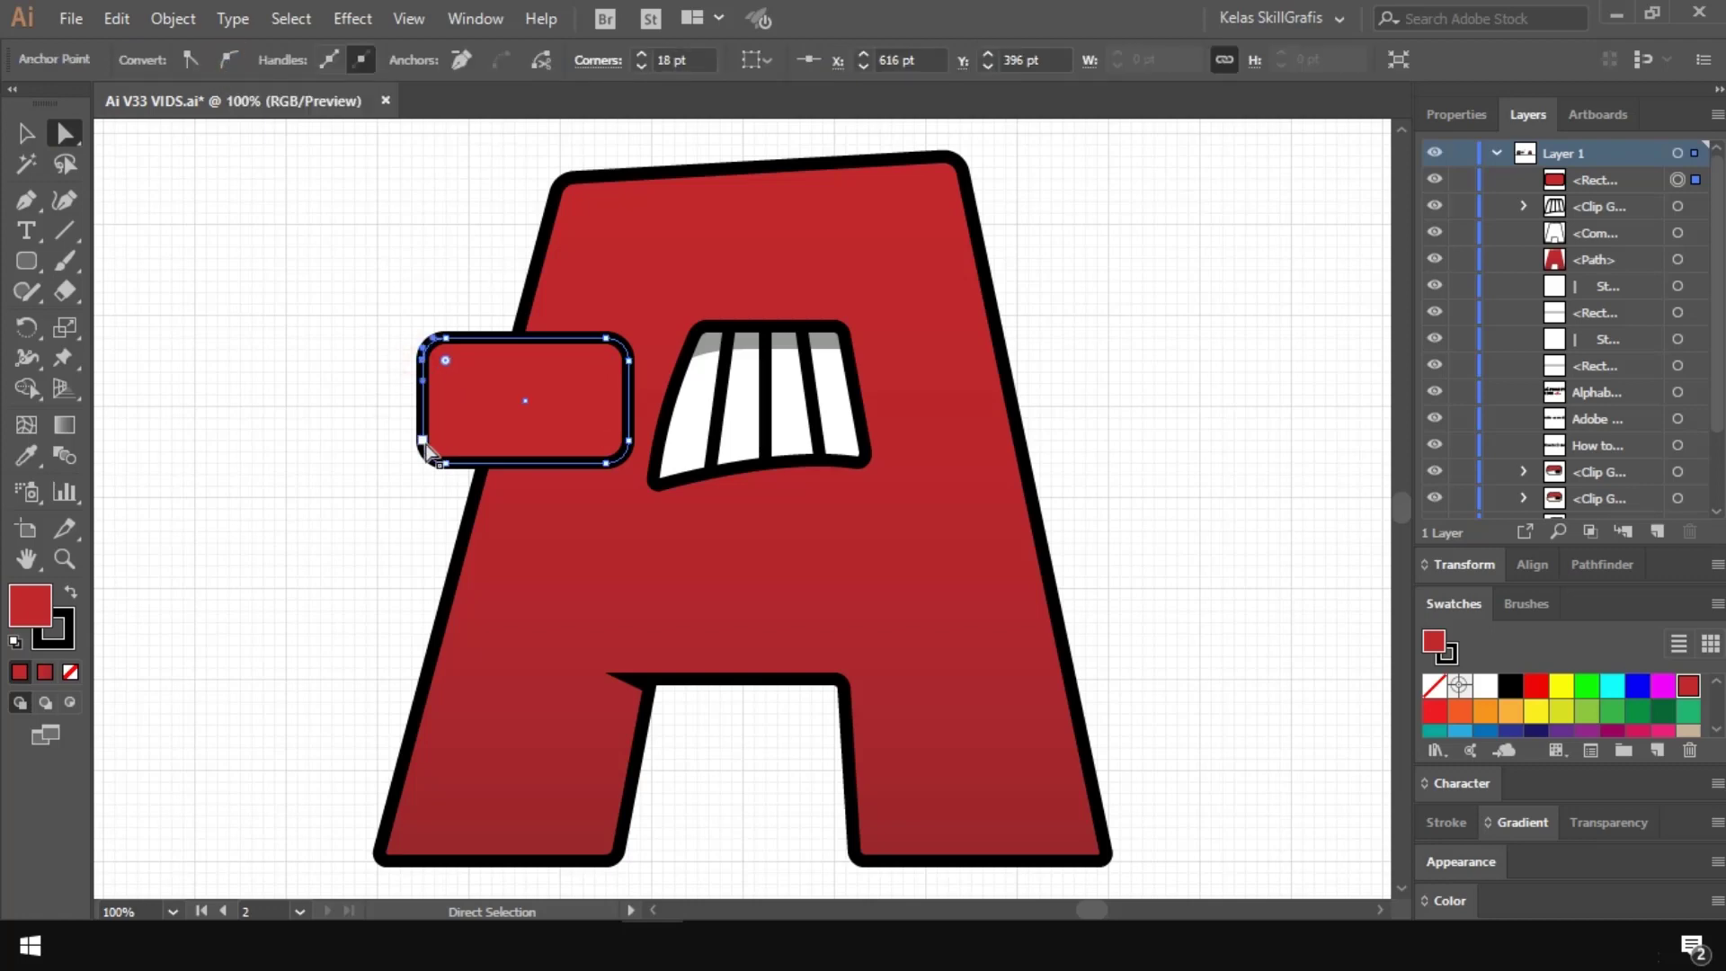
left_click(428, 421)
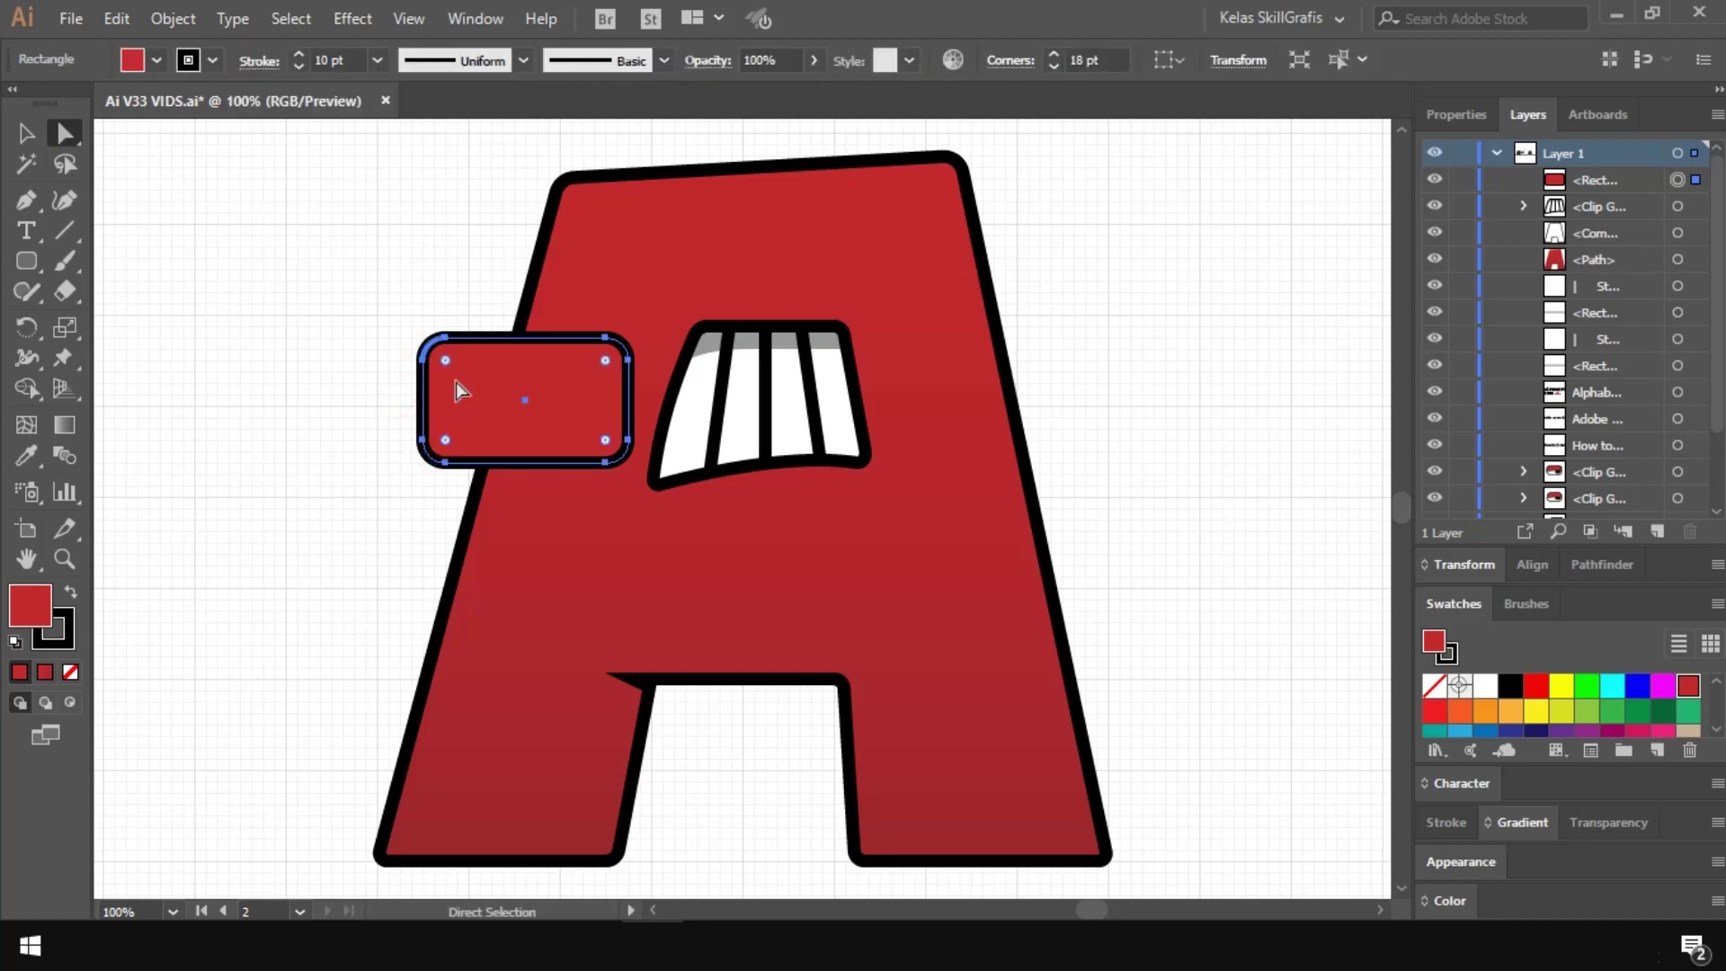
left_click(423, 435)
left_click(423, 439)
left_click_drag(422, 420, 414, 403)
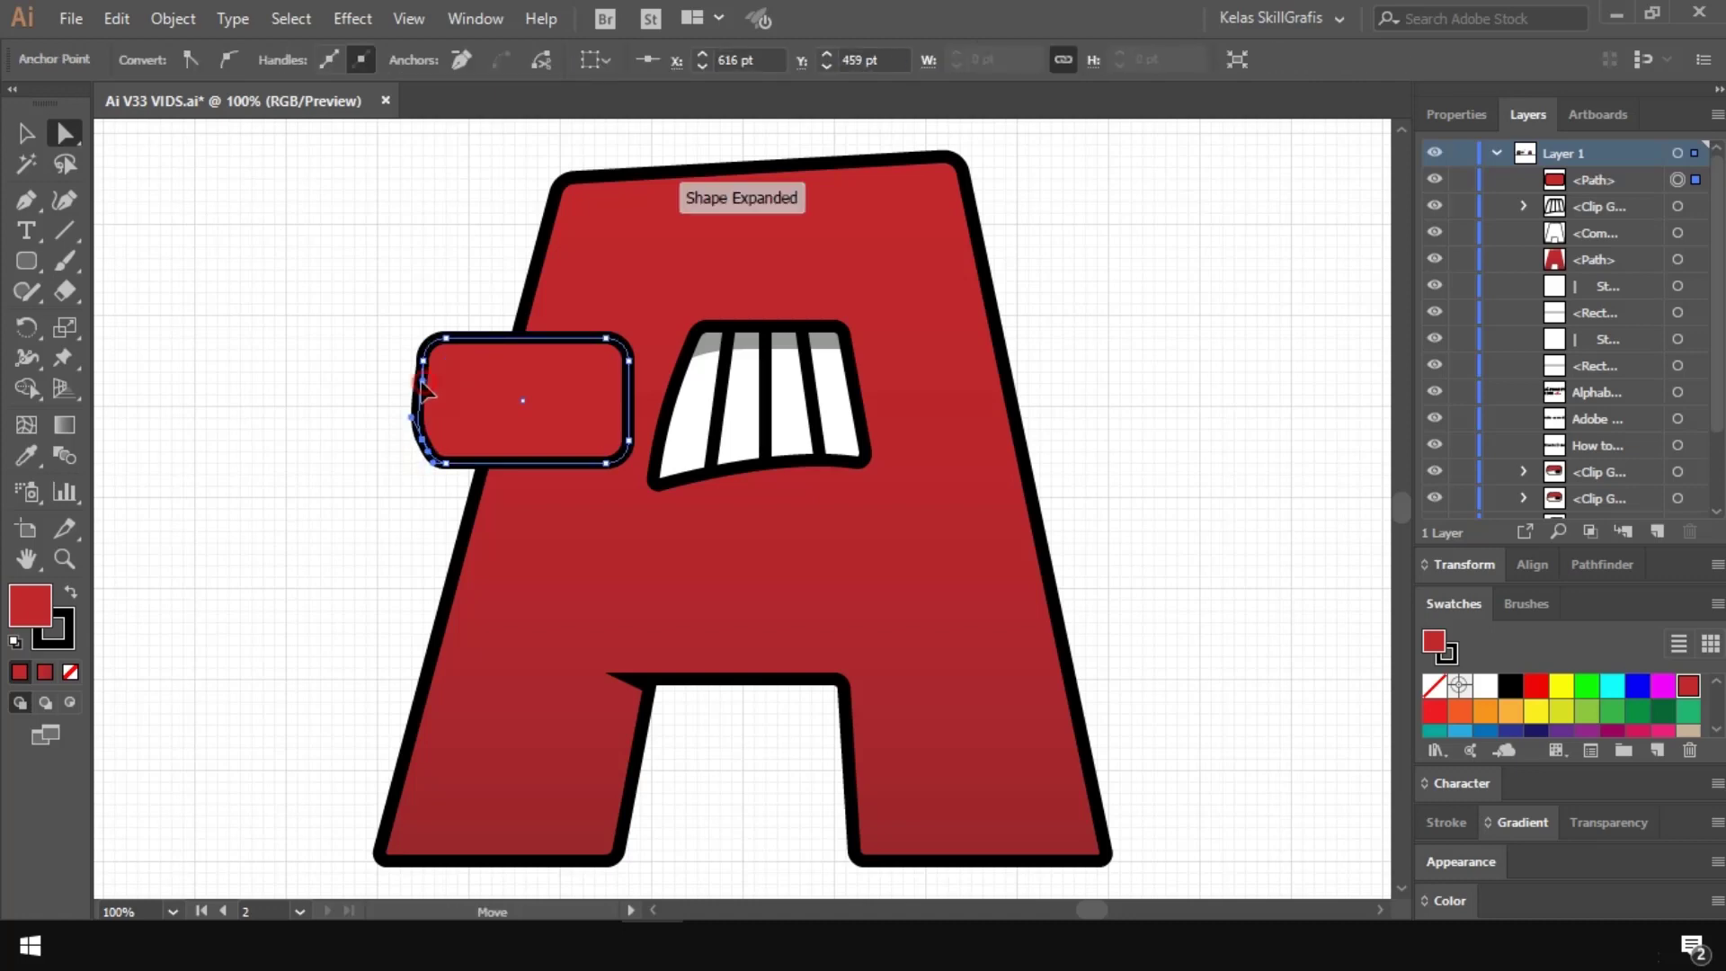
mouse_move(640, 386)
left_mouse_down()
mouse_move(620, 343)
mouse_move(641, 417)
left_mouse_up()
left_click(629, 441)
left_click(229, 60)
Step: Curve the red shape's top edge slightly upward and its bottom edge slightly downward, and deselect
left_click(606, 339)
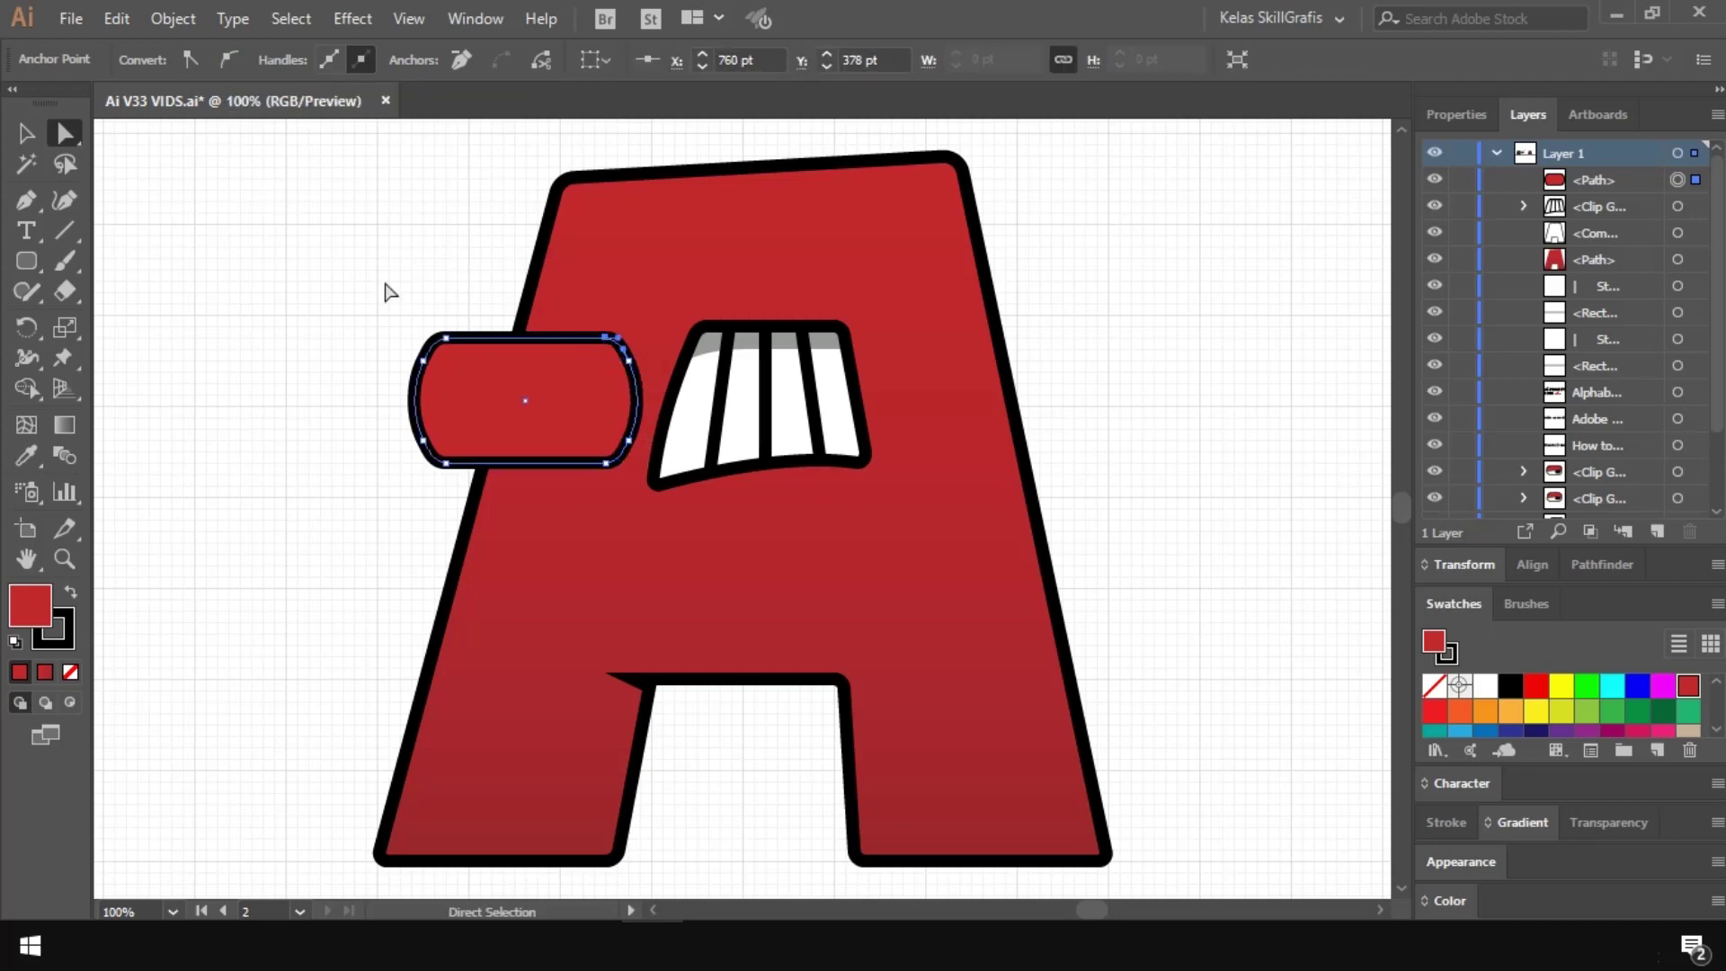
left_click(229, 60)
left_click_drag(565, 339, 521, 329)
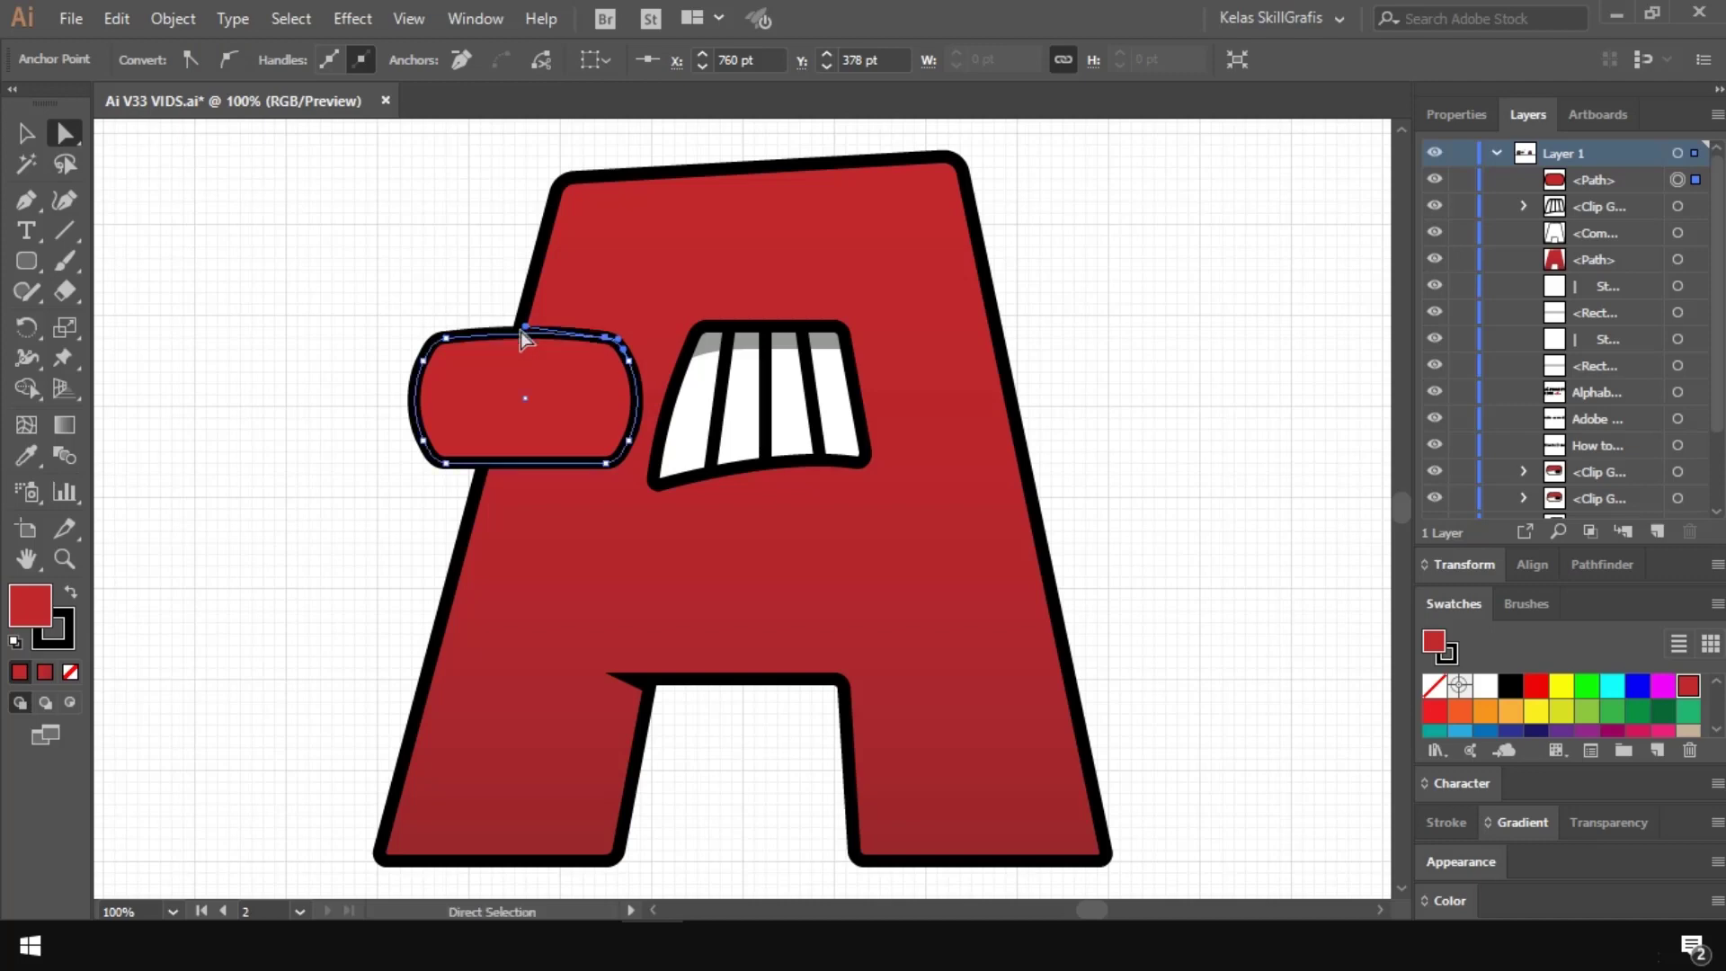
left_click(606, 463)
left_click_drag(608, 463, 530, 473)
left_click(26, 133)
left_click(294, 250)
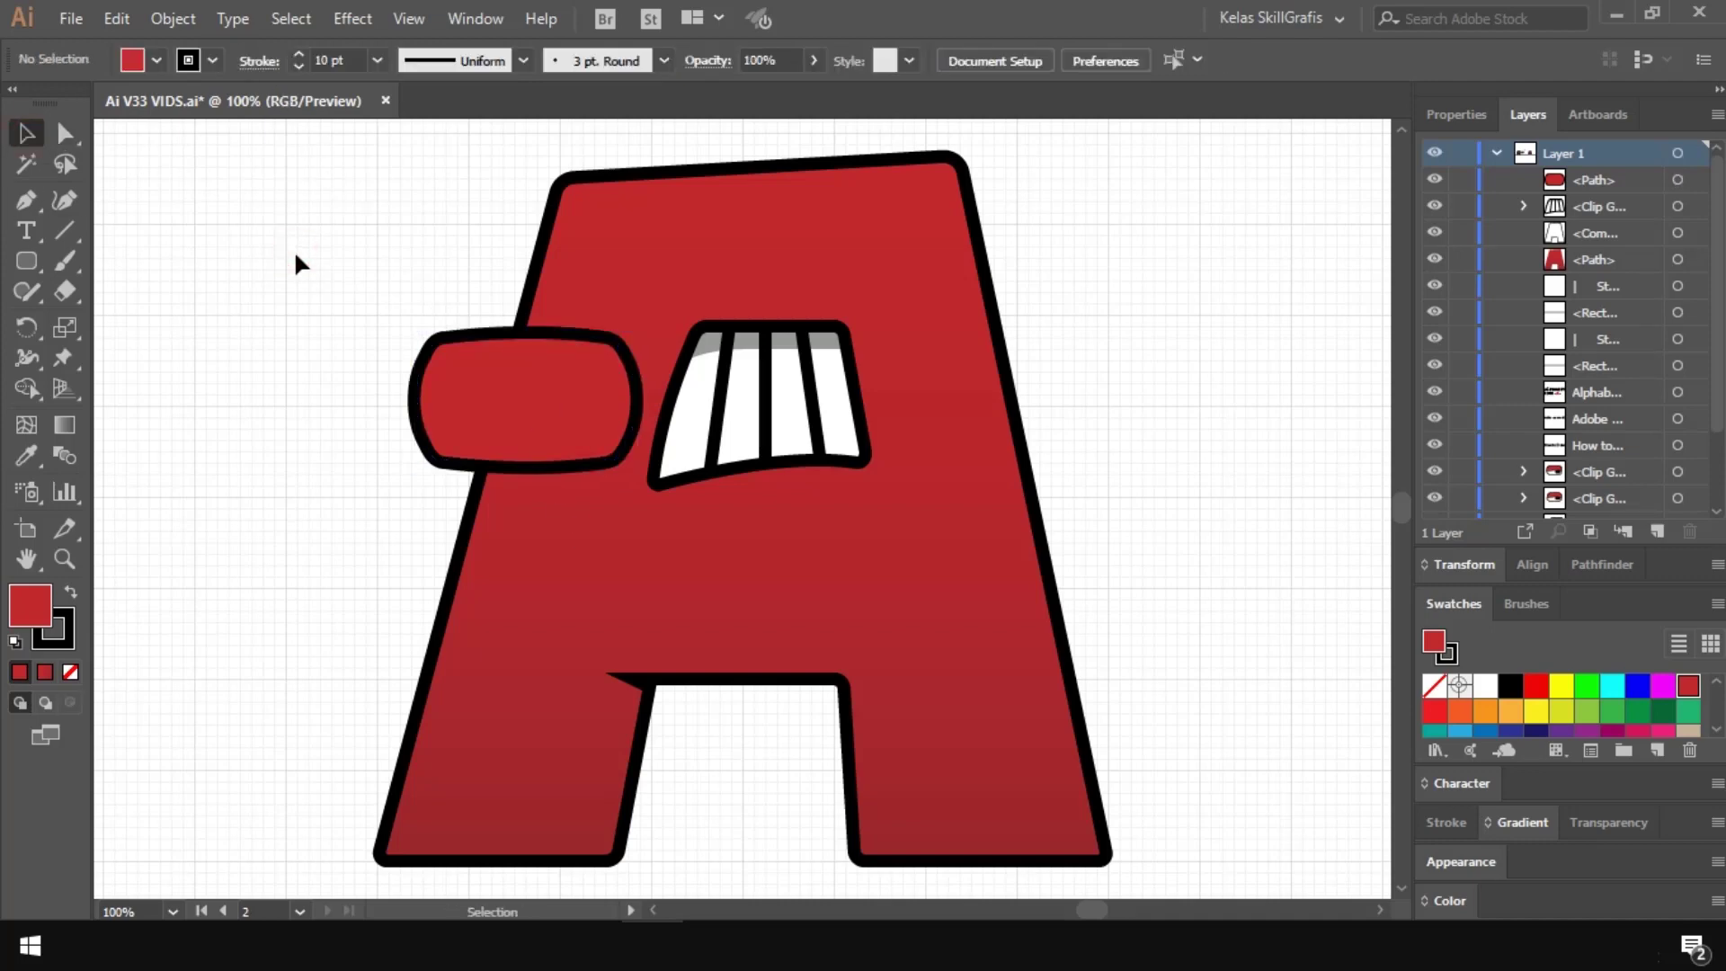
Step: Set the red rounded shape to Draw Inside and cover its lower half with a white rectangle with a 10 pt black stroke
left_click(527, 360)
left_click(67, 703)
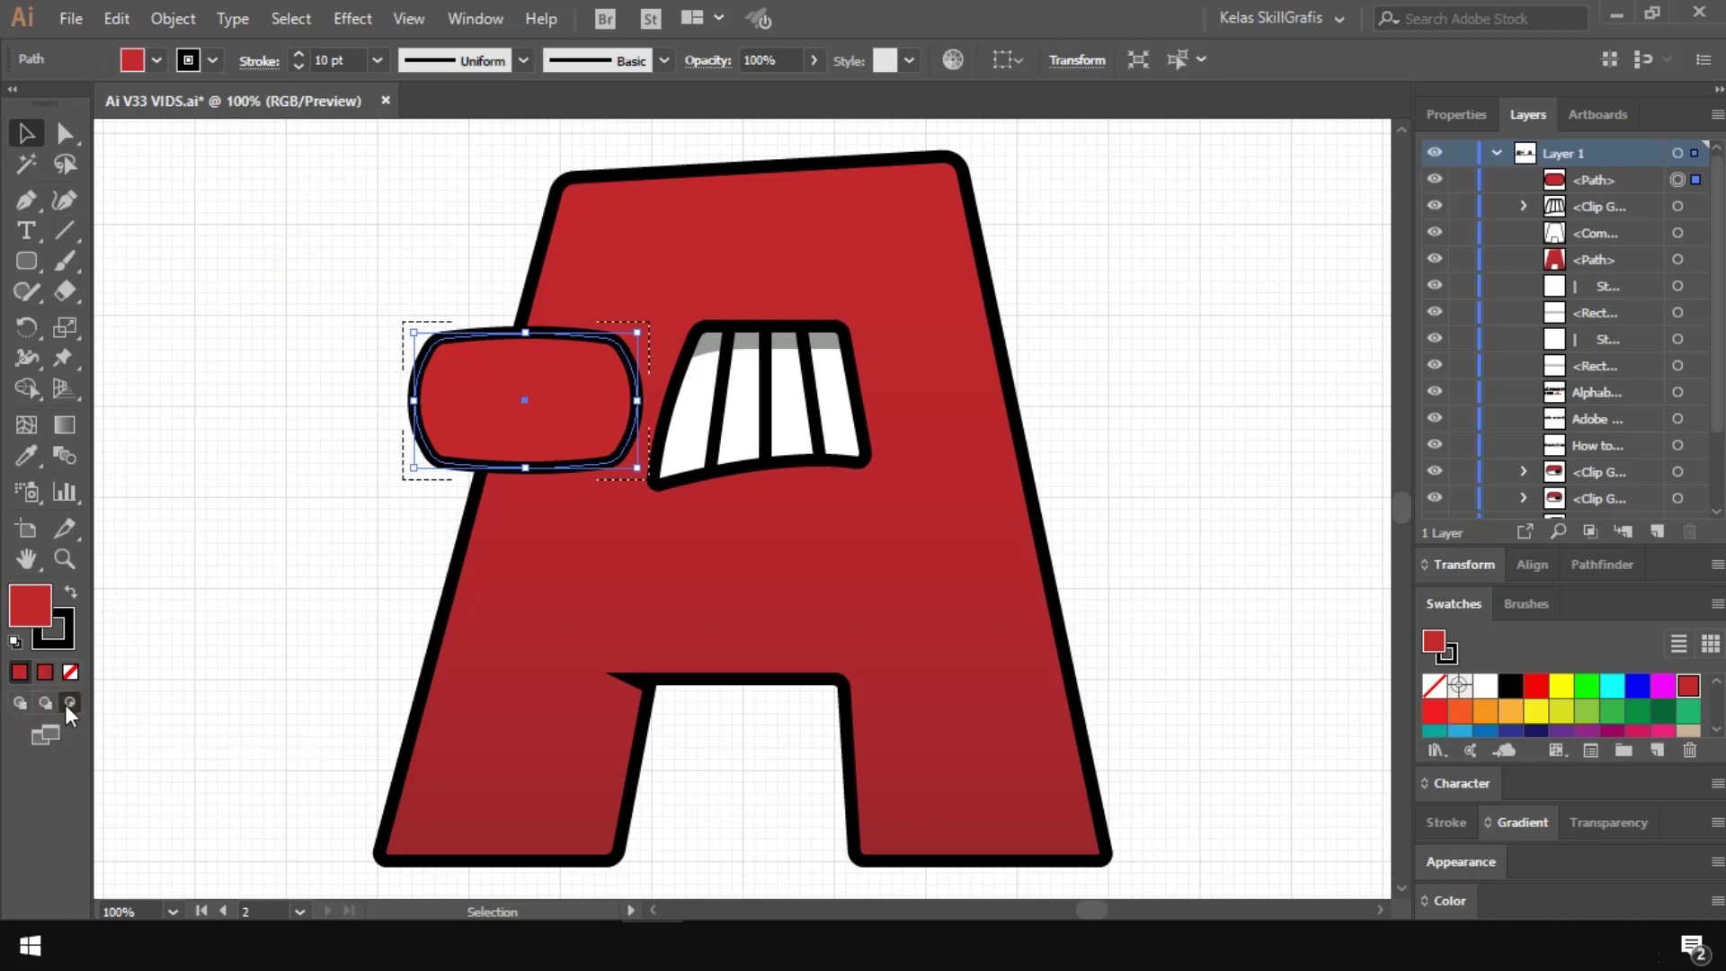
left_click(186, 272)
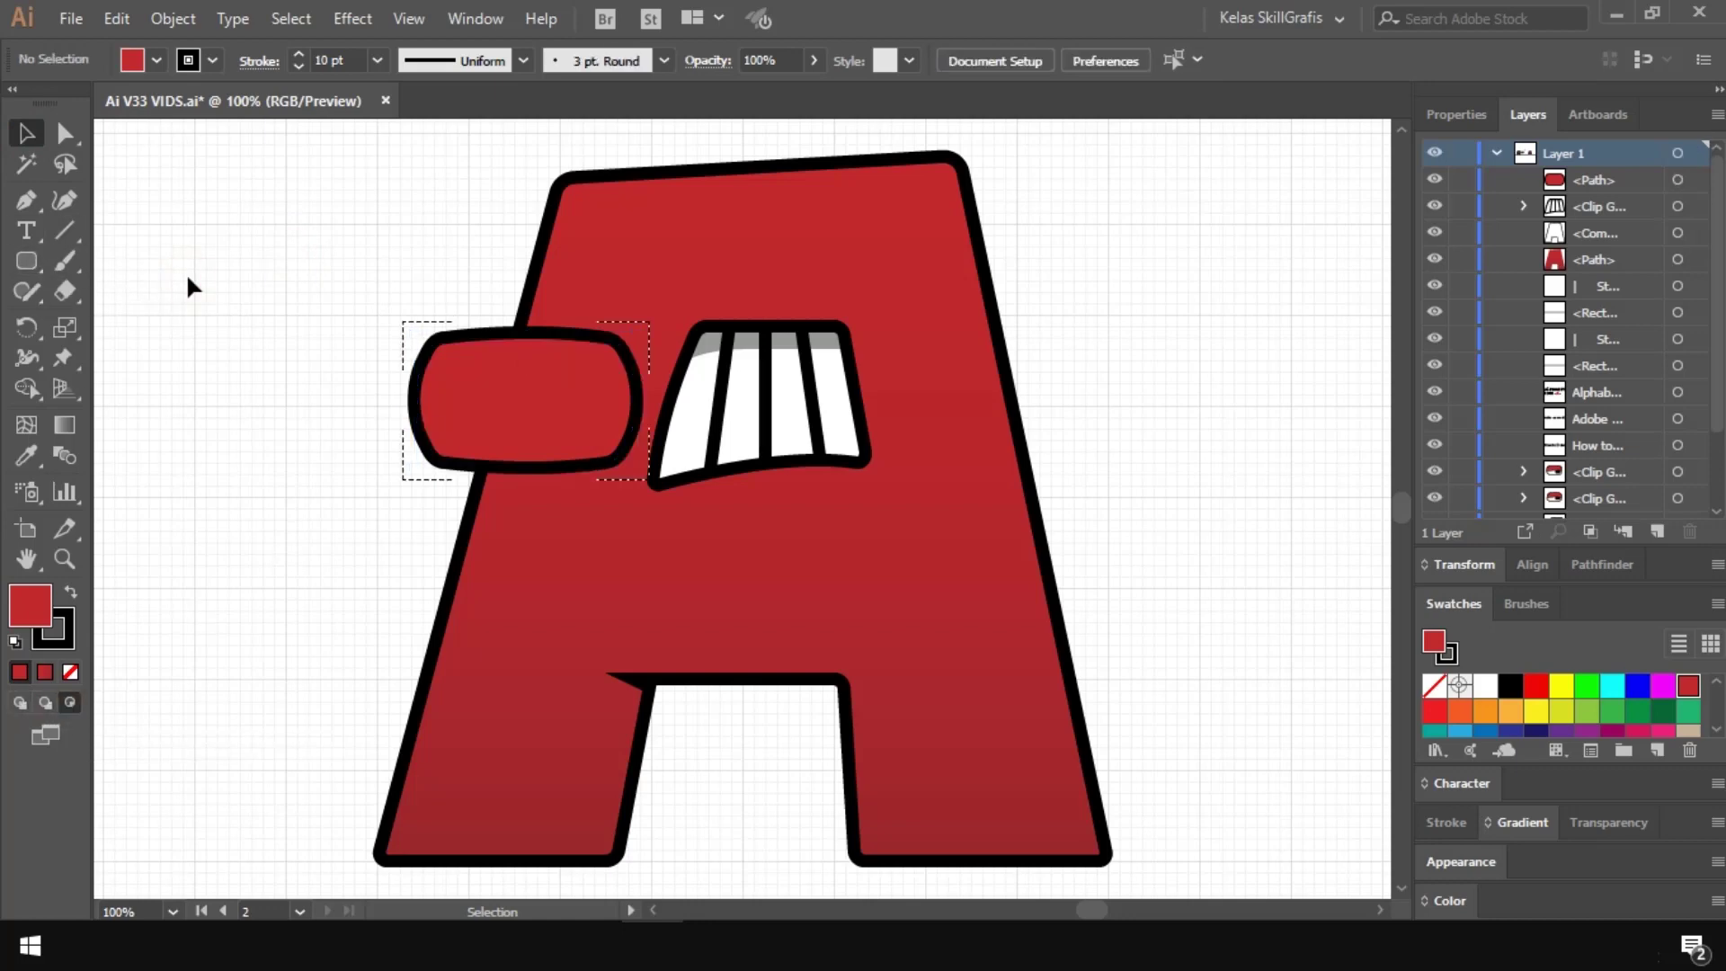
left_click_drag(34, 254, 77, 256)
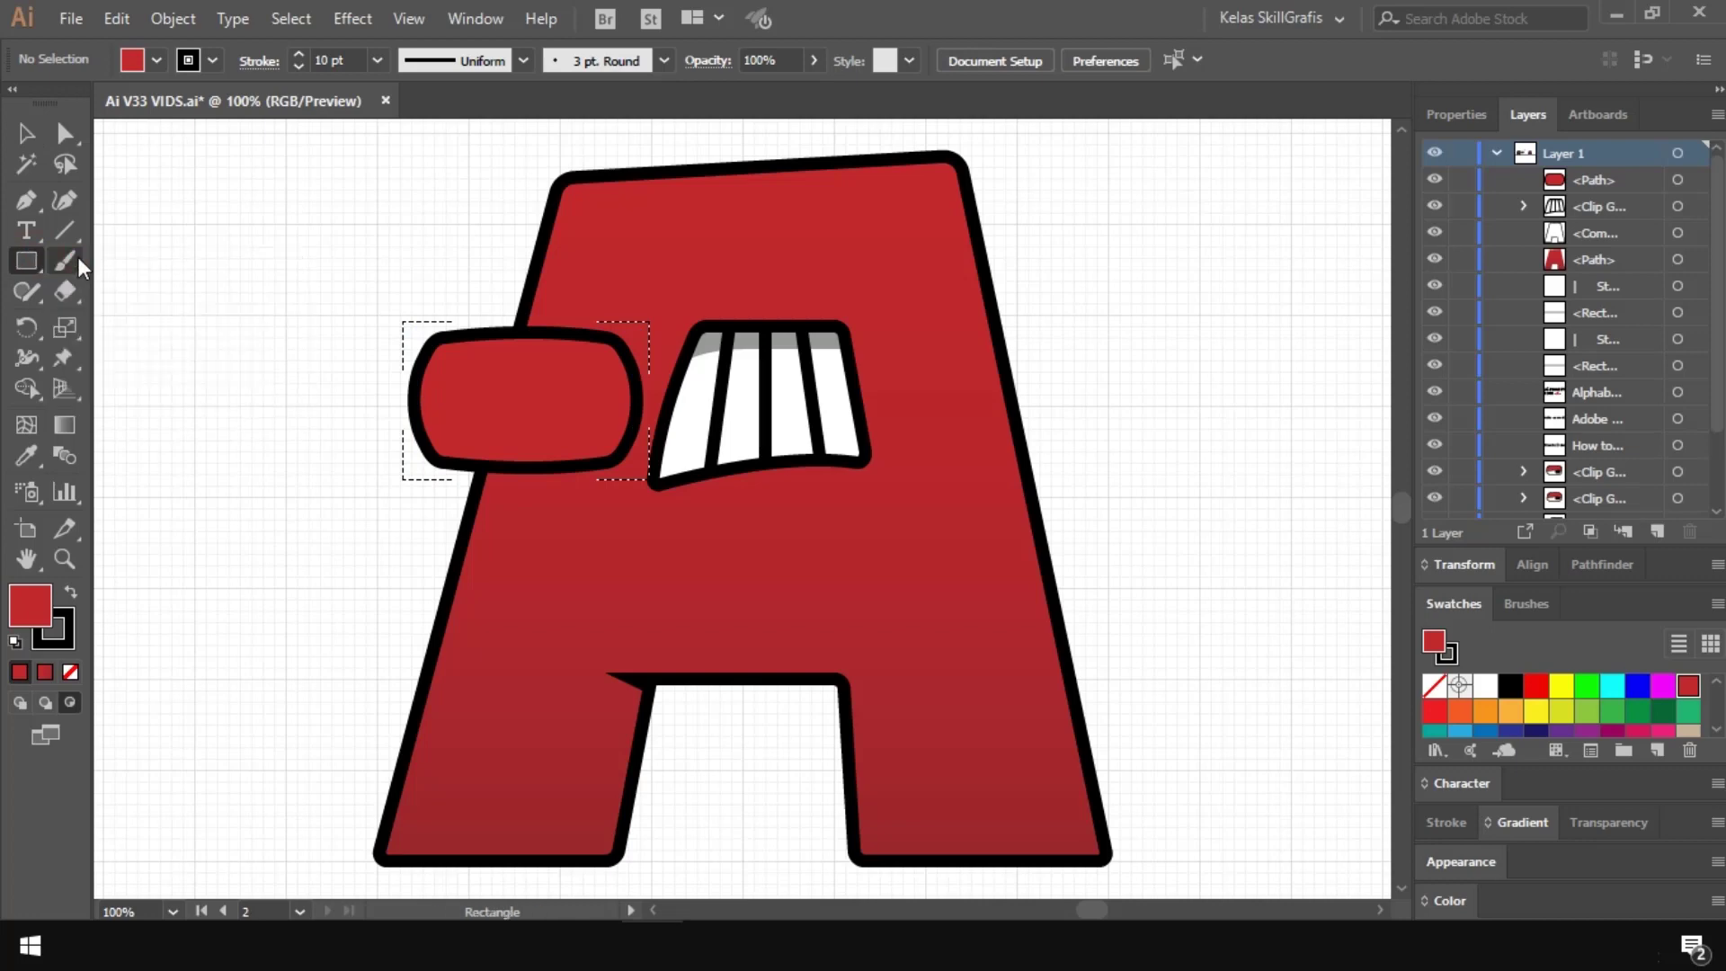
left_click(1486, 688)
mouse_move(378, 407)
left_mouse_down()
mouse_move(513, 471)
mouse_move(663, 484)
left_mouse_up()
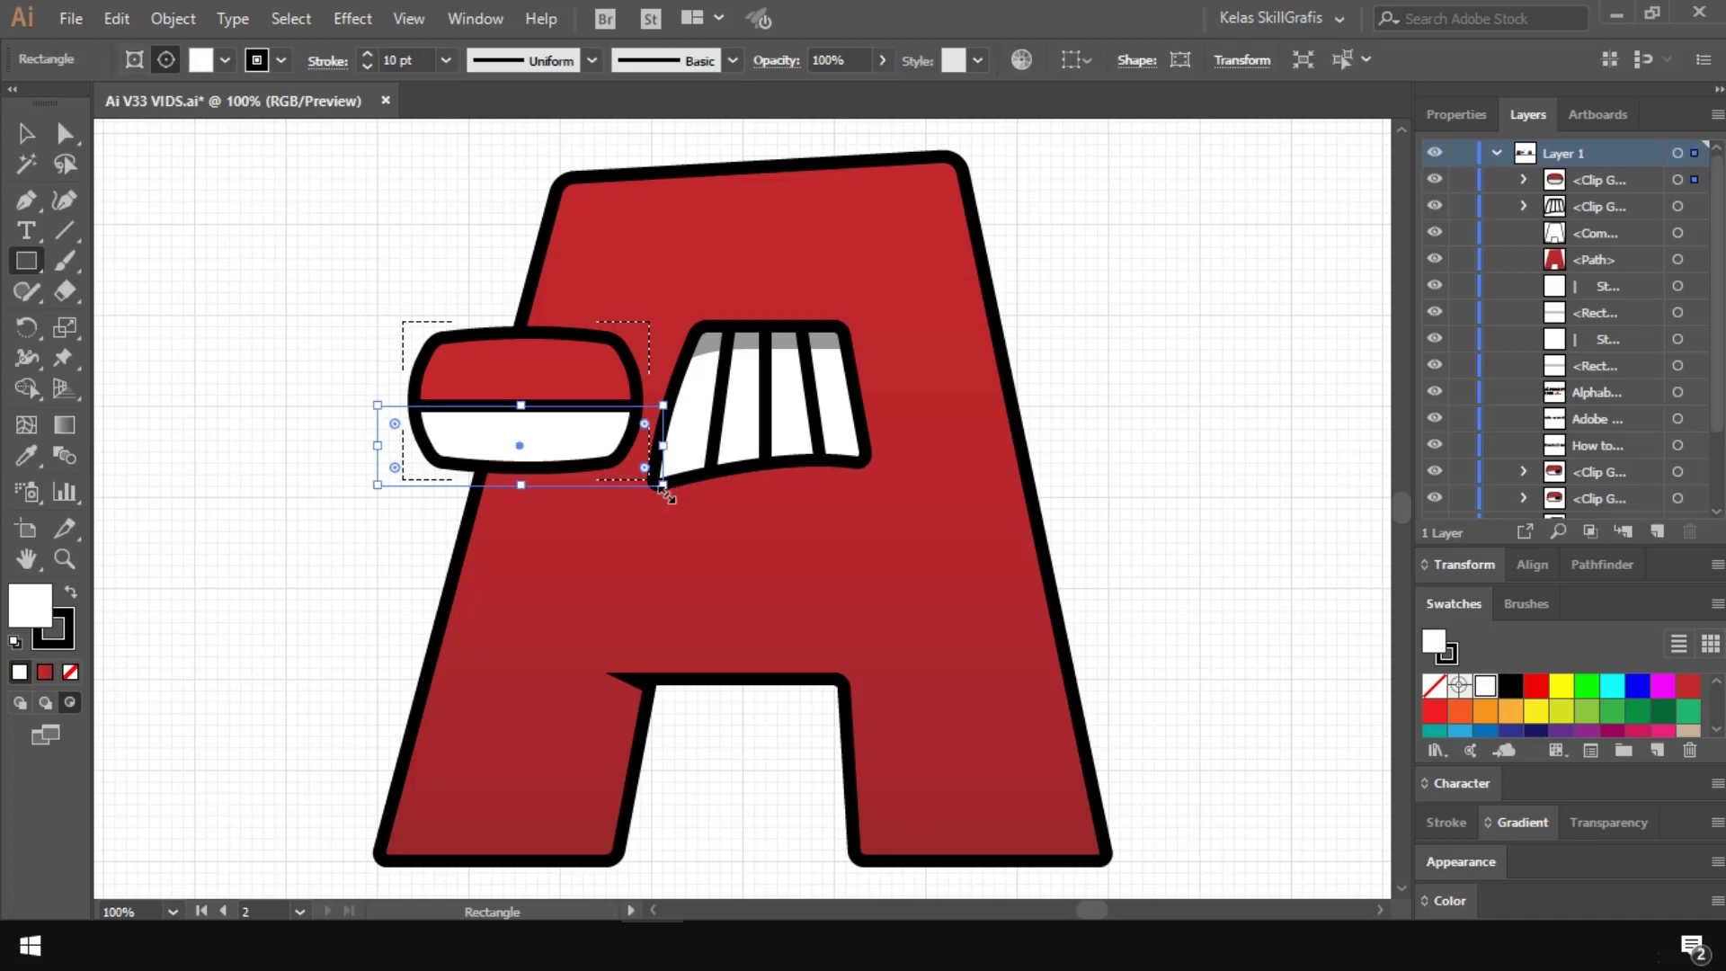
left_click(25, 133)
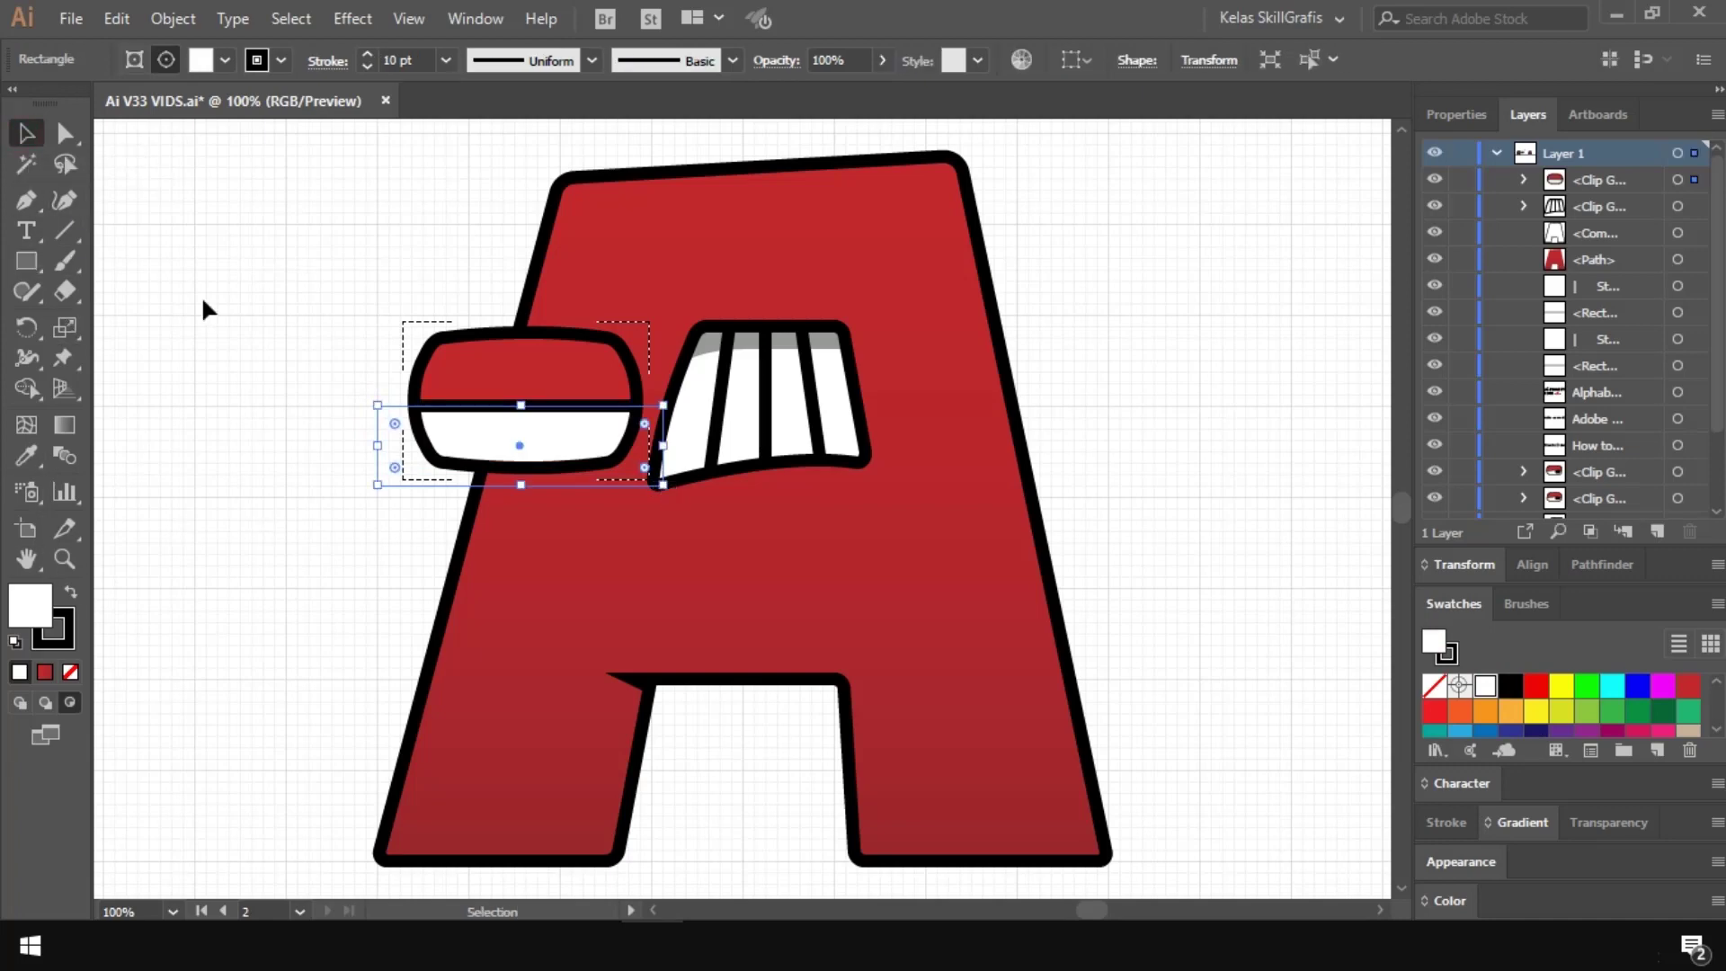
left_click(201, 295)
Step: Draw a small black rectangle without stroke inside the eye's white lower half, right of centre and starting at the dividing line
right_click(27, 261)
left_click(88, 289)
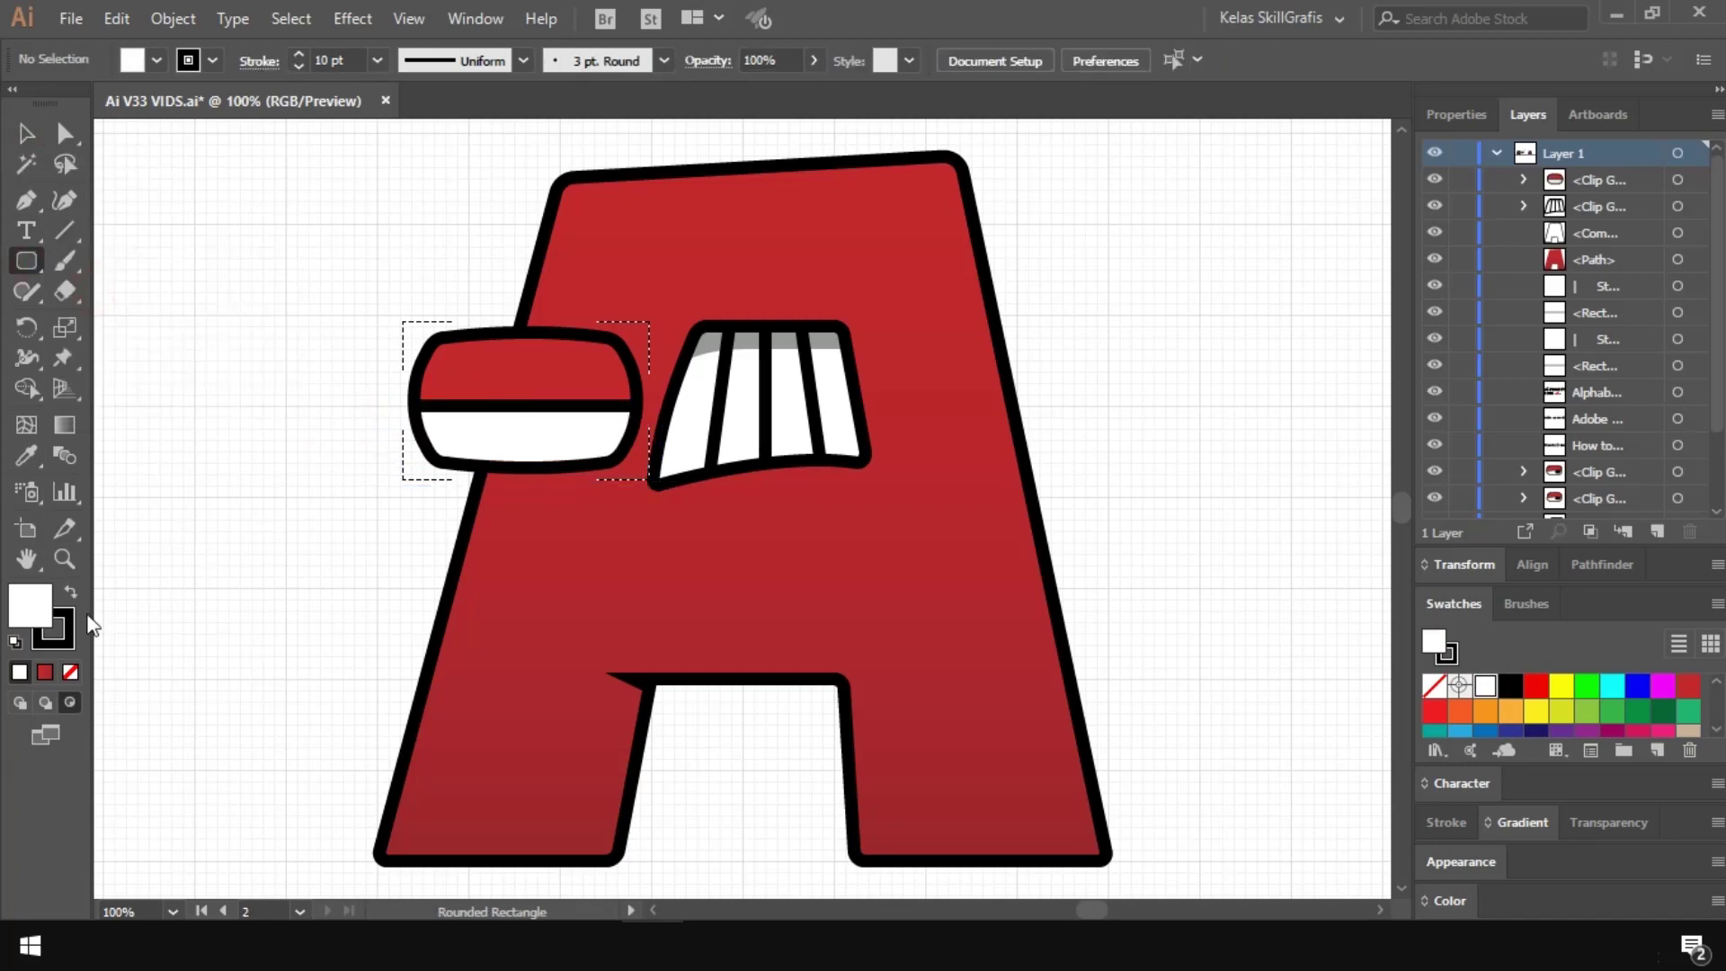
left_click(70, 593)
left_click(66, 642)
left_click(71, 673)
left_click(33, 607)
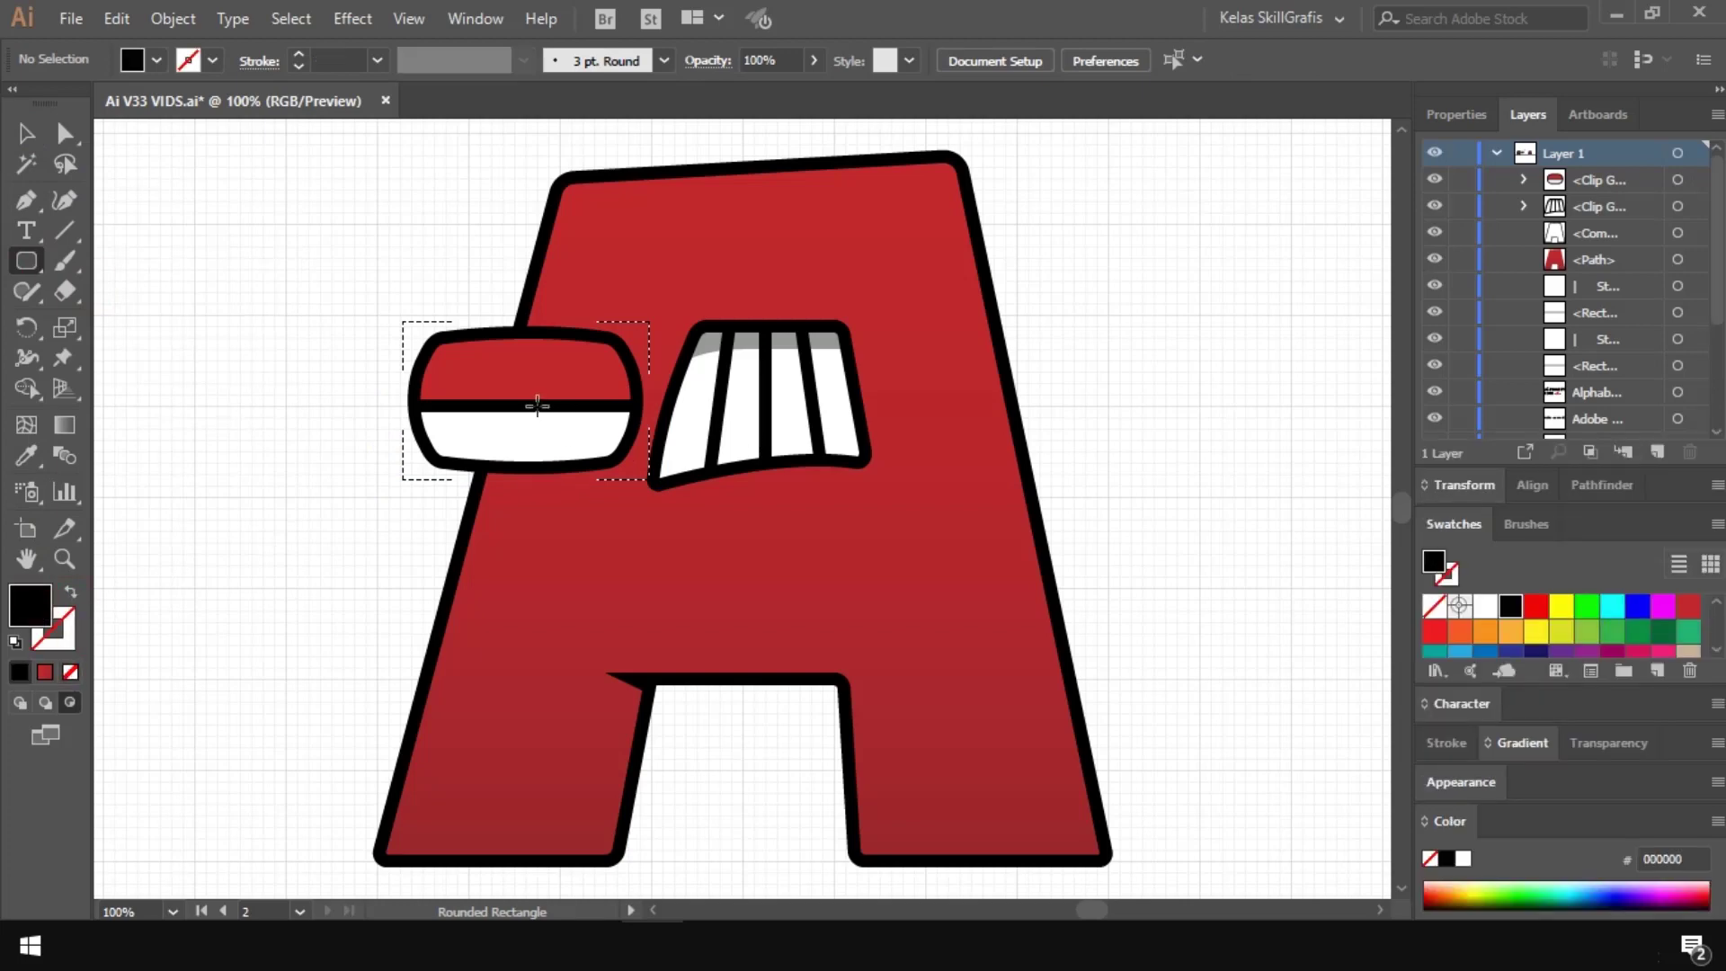
left_click_drag(603, 441, 604, 441)
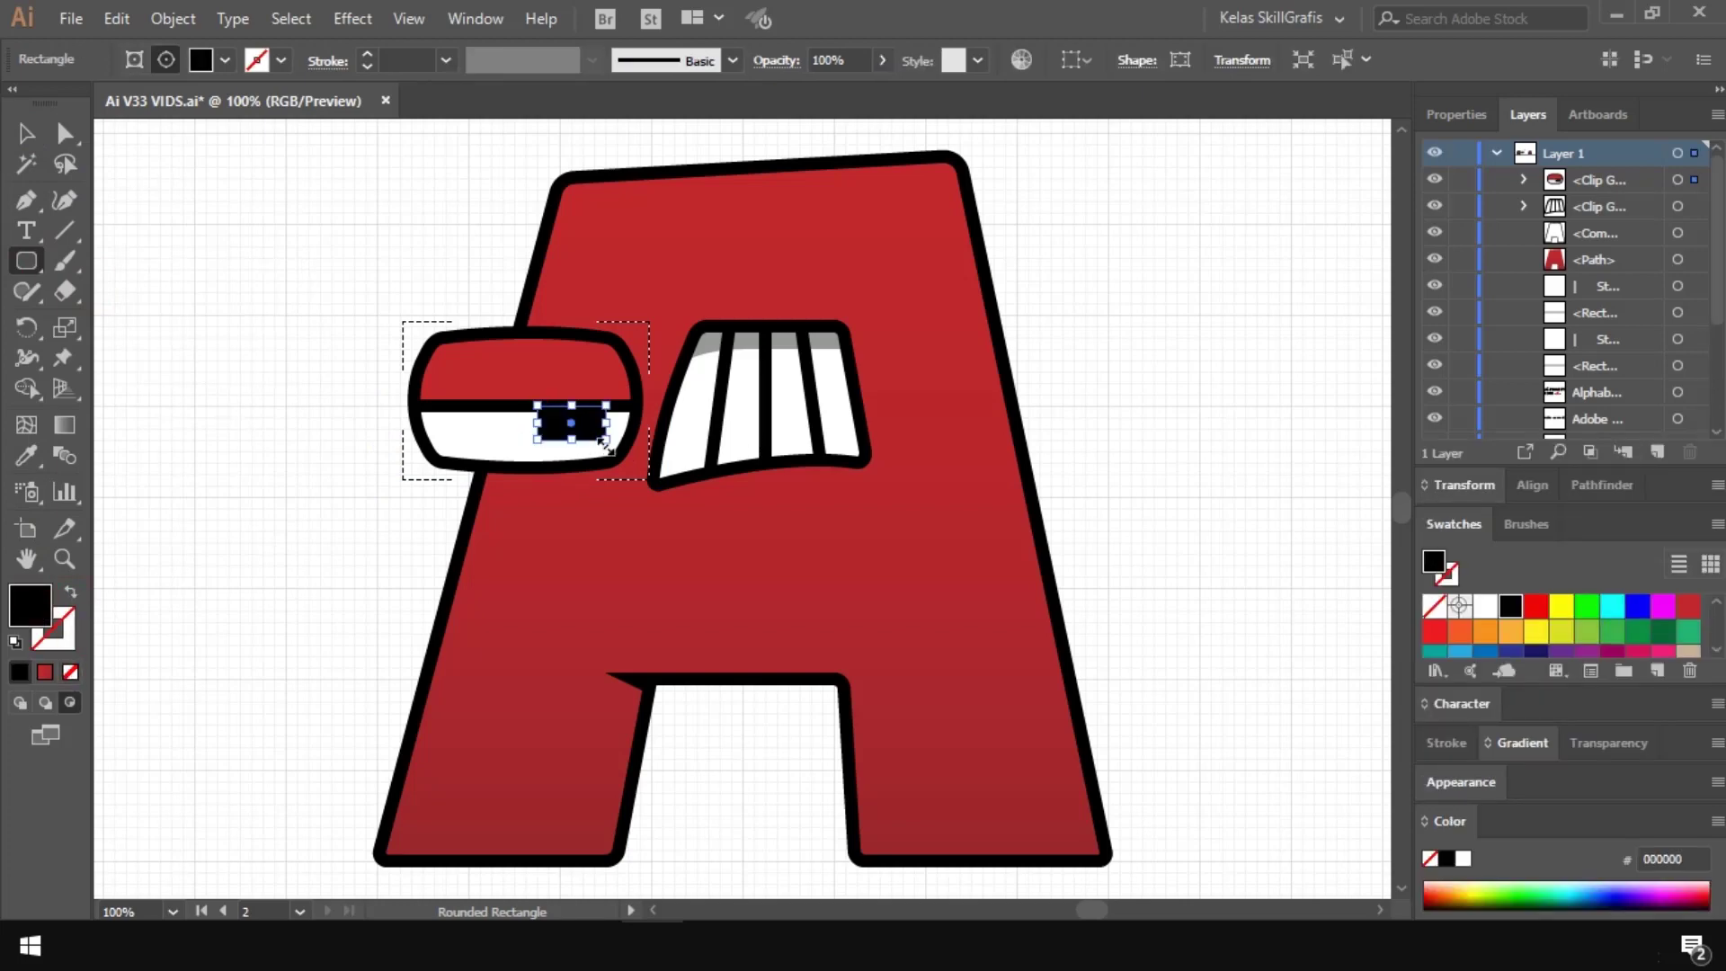
Step: Isolate the eye's clip group and curve the top edge of its white lower shape slightly upward
left_click(25, 133)
left_click(153, 158)
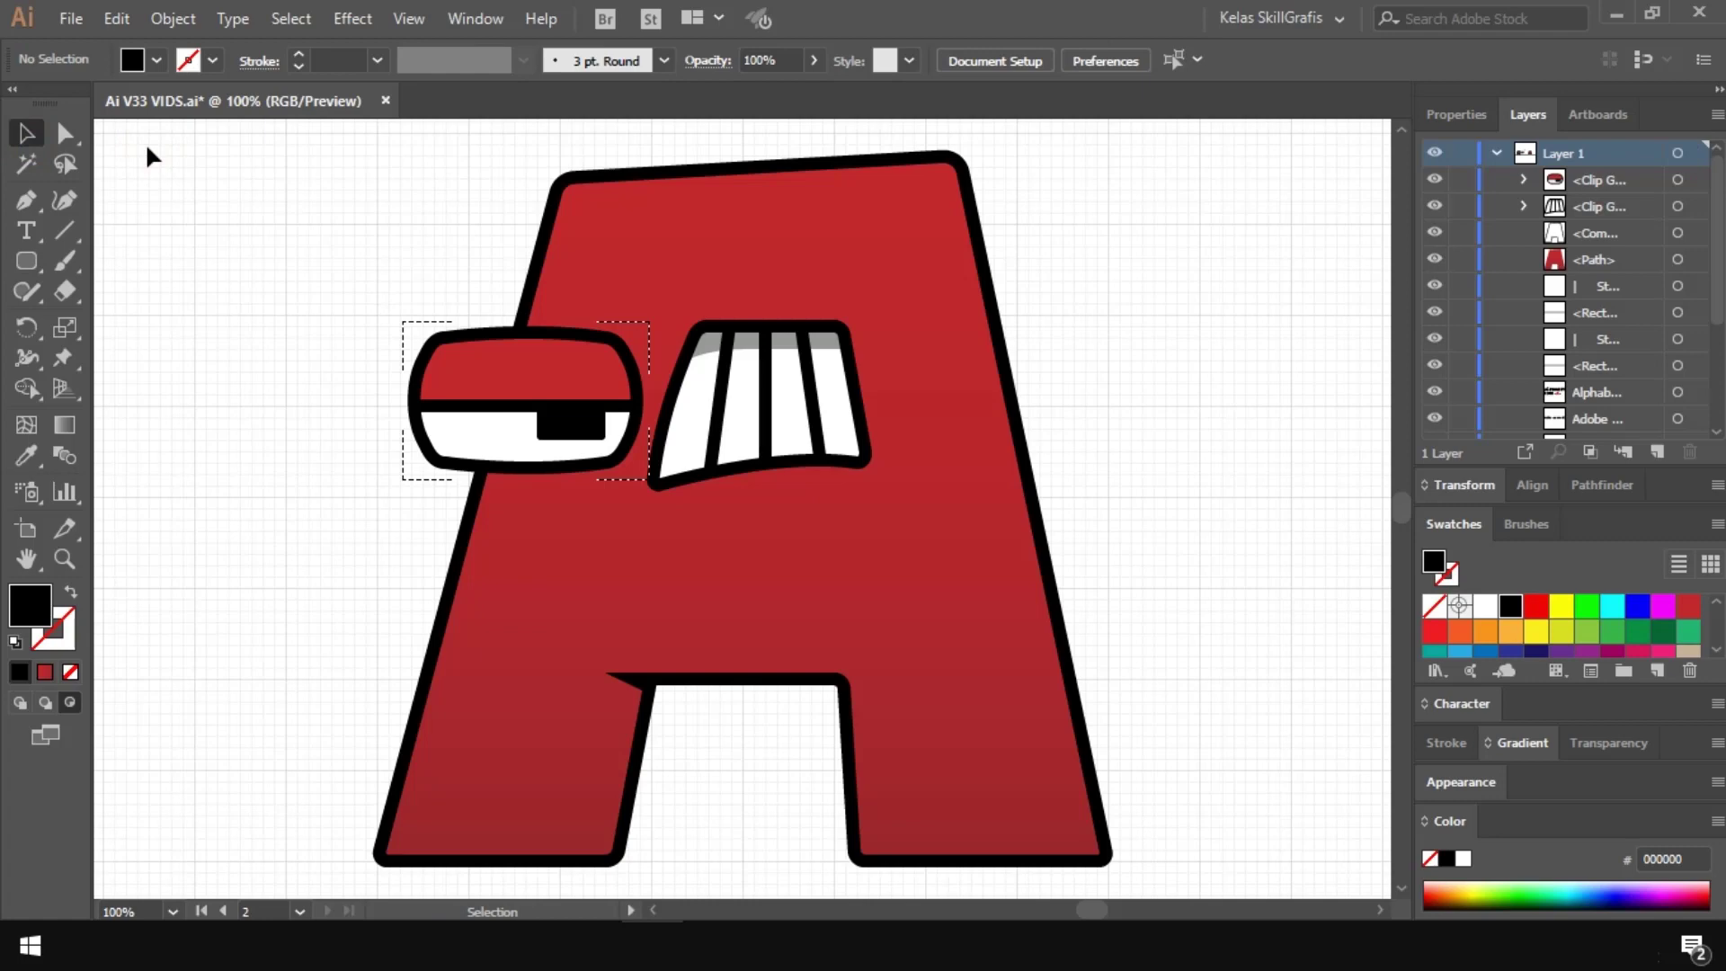
double_click(477, 418)
left_click(477, 418)
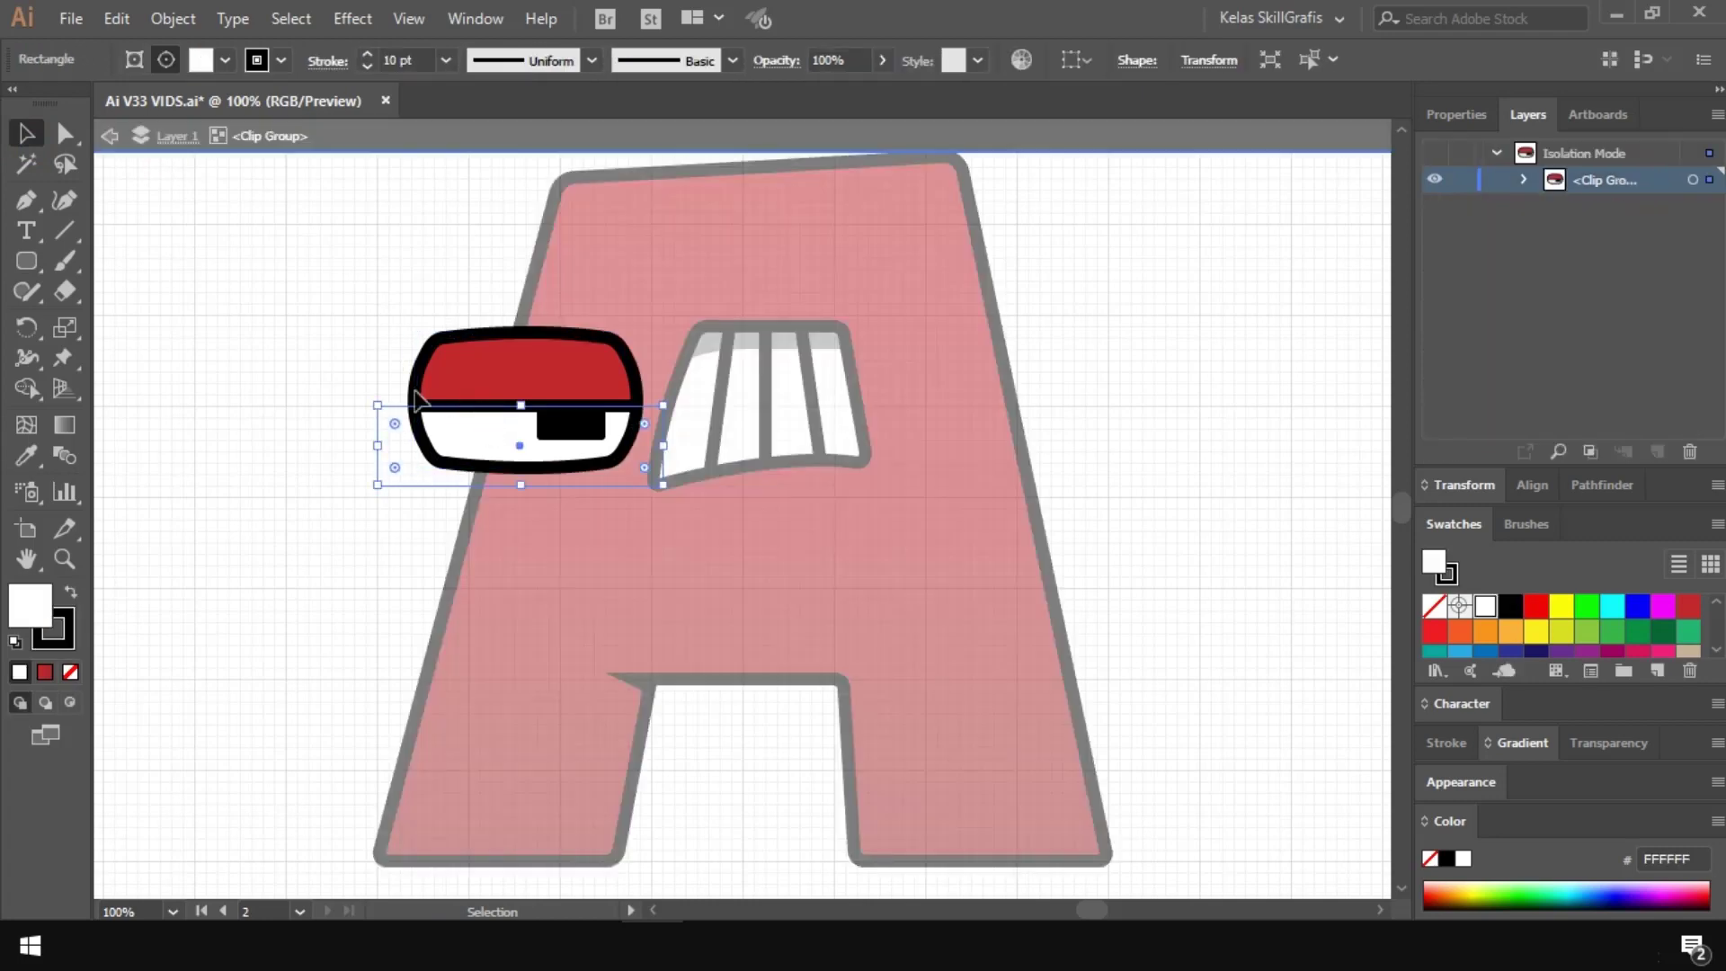
key("a")
left_click(664, 408)
left_click(238, 61)
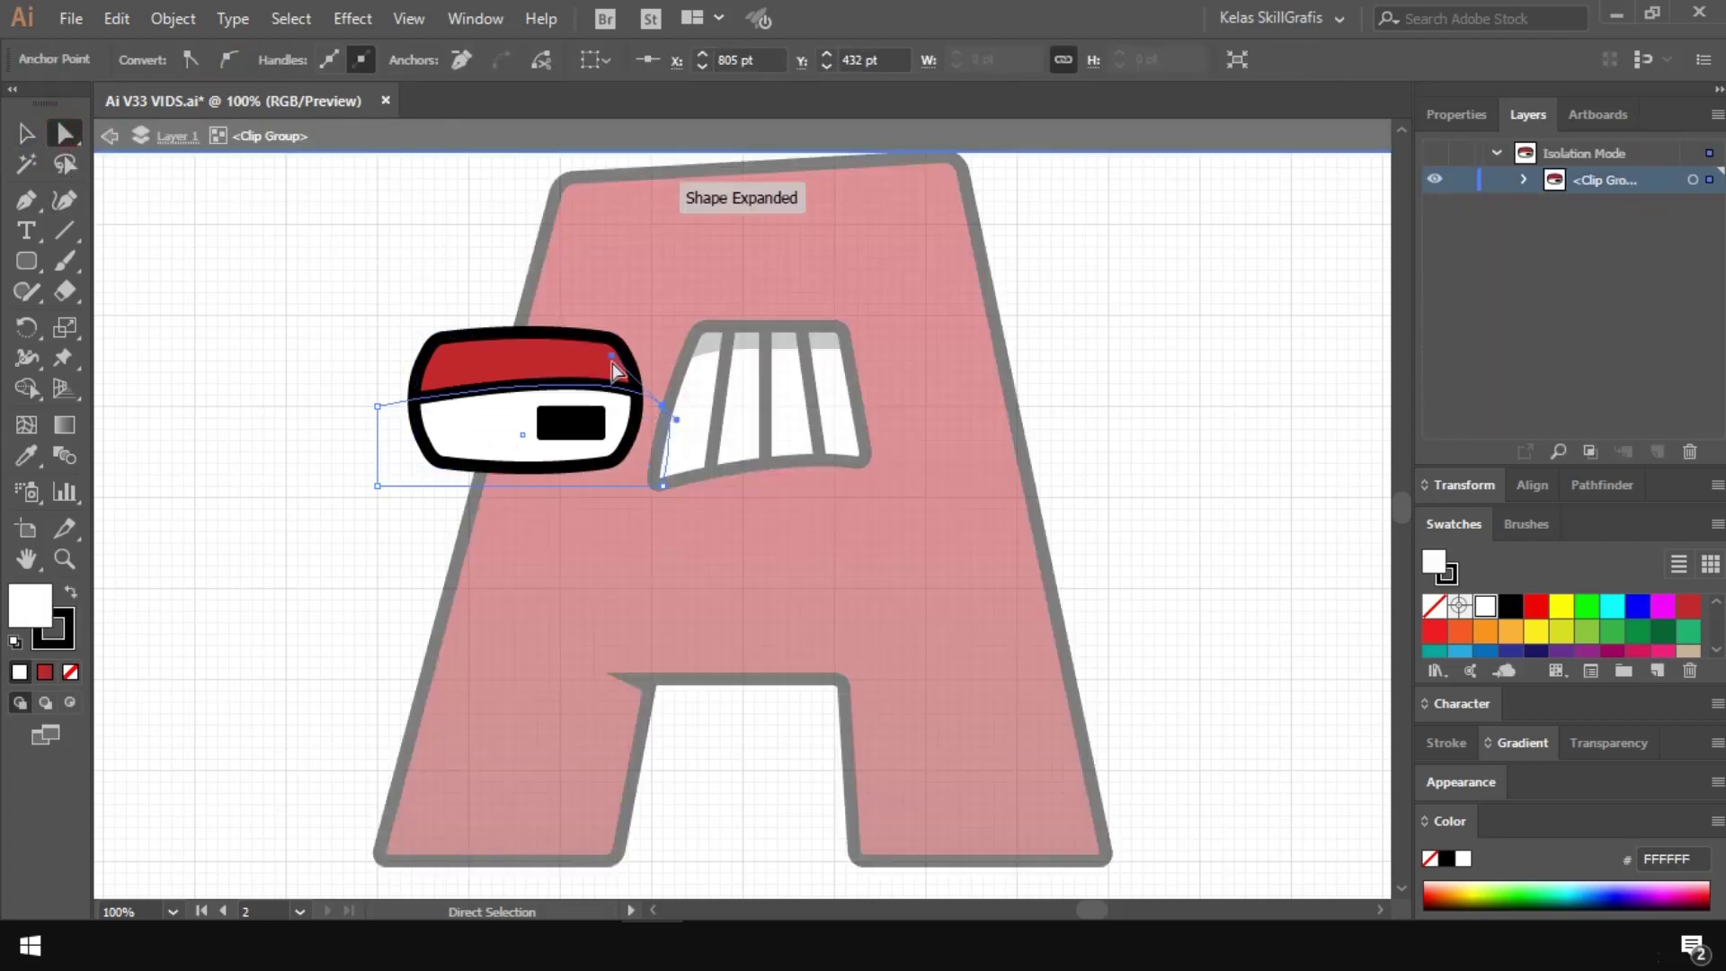
left_click(611, 360)
left_click(612, 387)
left_click_drag(608, 351, 574, 387)
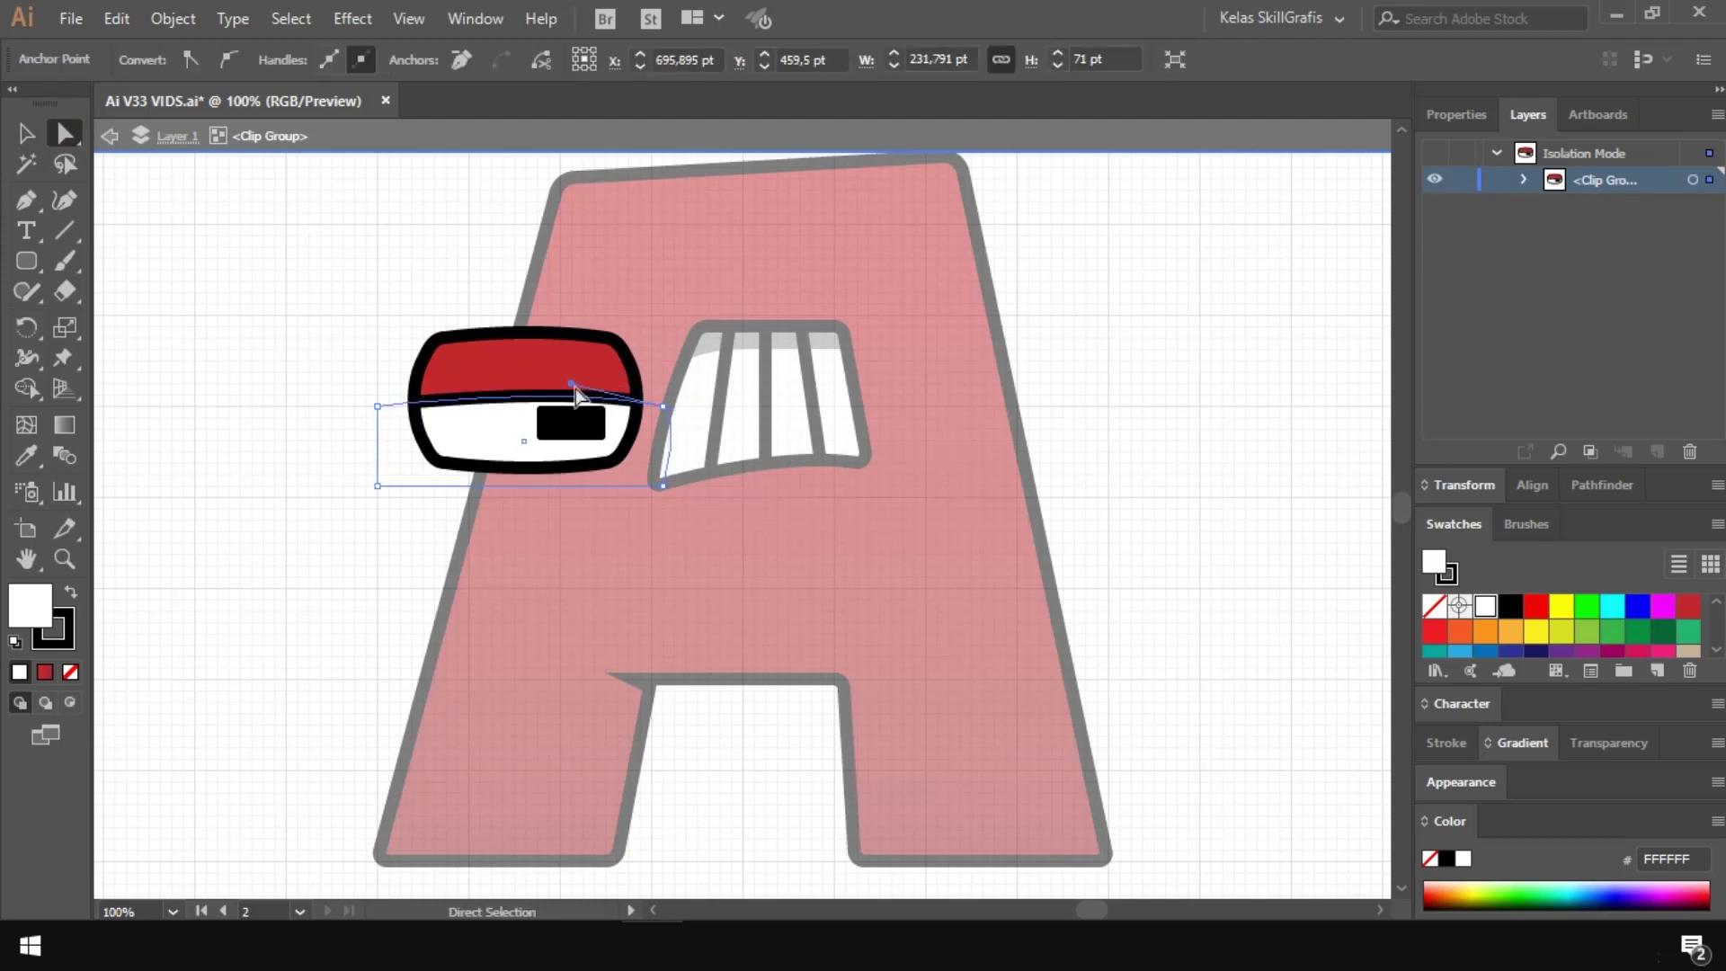
Step: Lower the eye's white shape slightly and widen the black pupil a little to the left
left_click(542, 418)
left_click(28, 135)
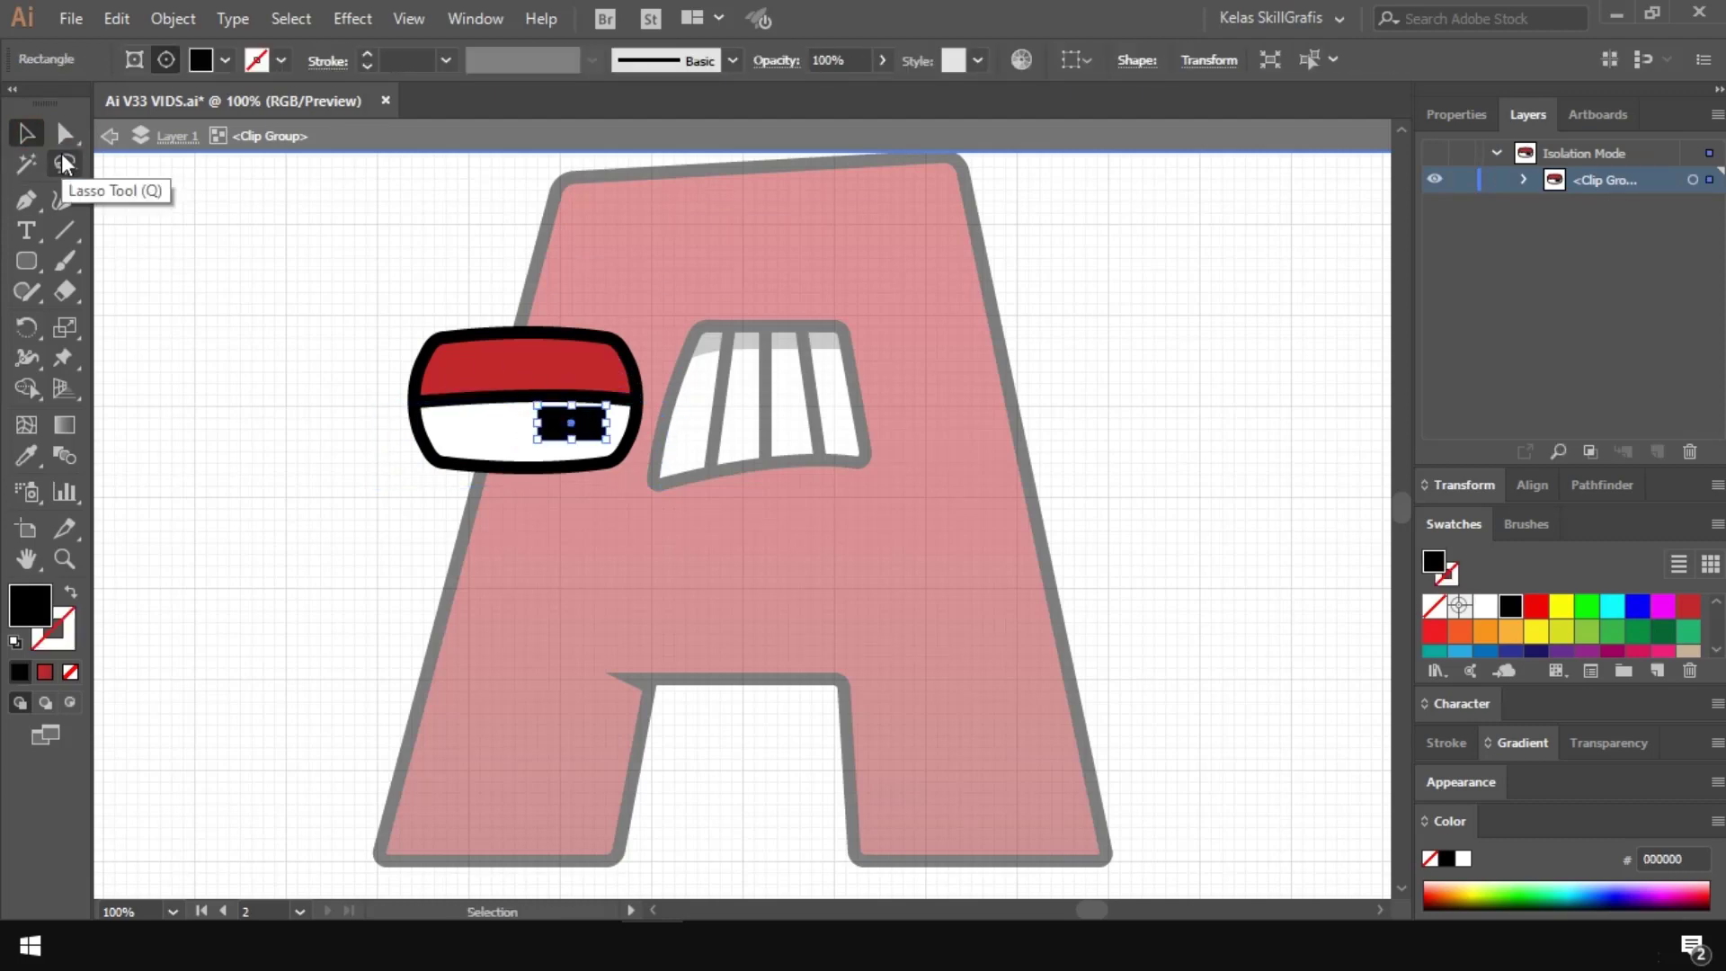
left_click(457, 406, "shift")
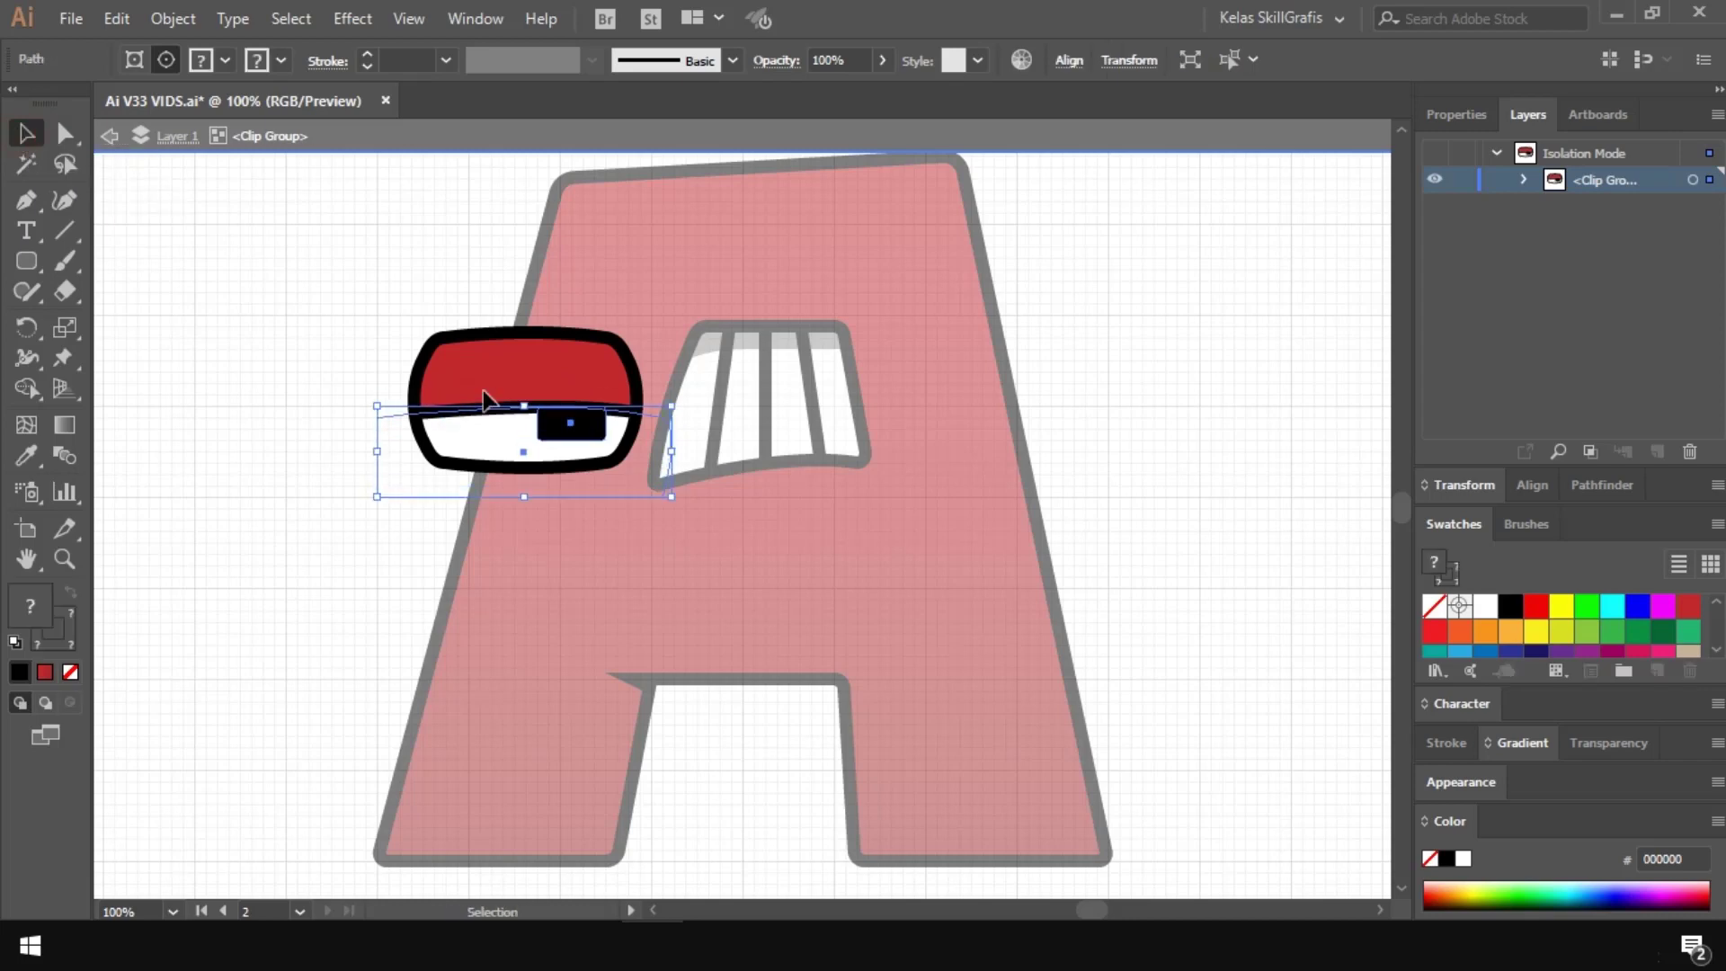
left_click(482, 391)
left_click(583, 432)
left_click_drag(537, 439, 526, 440)
left_click(412, 253)
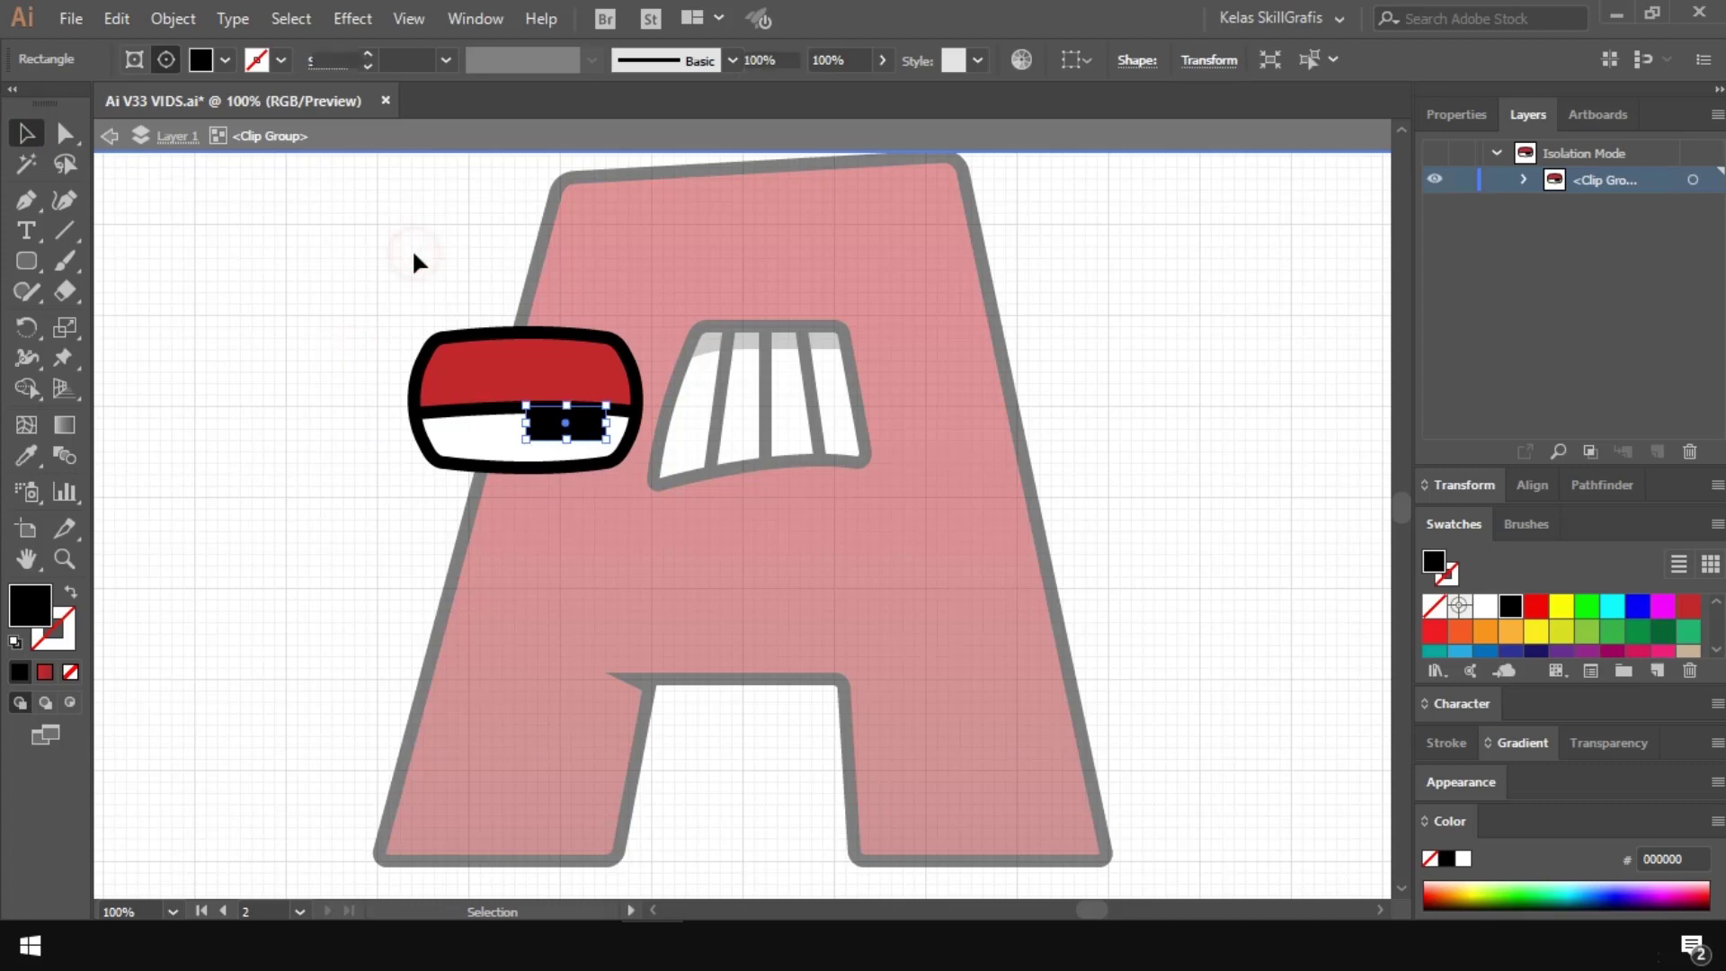
Step: Bow the black pupil's bottom edge slightly downward and deselect it
left_click(580, 425)
key("a")
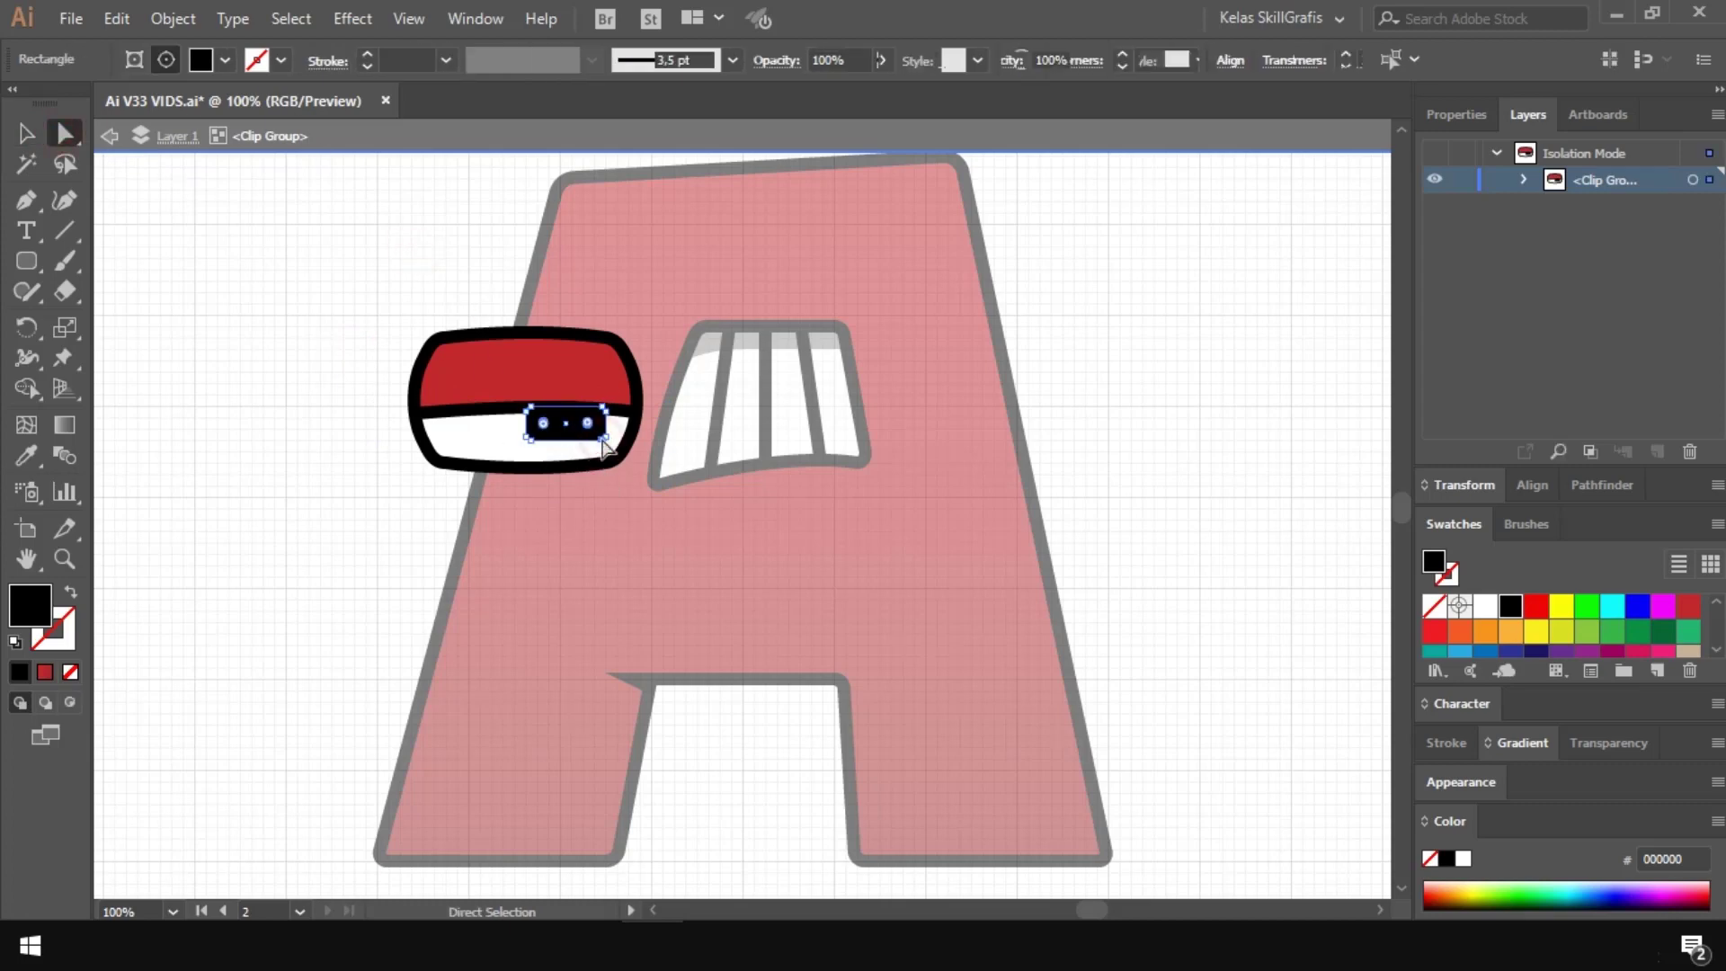
left_click_drag(576, 440, 567, 456)
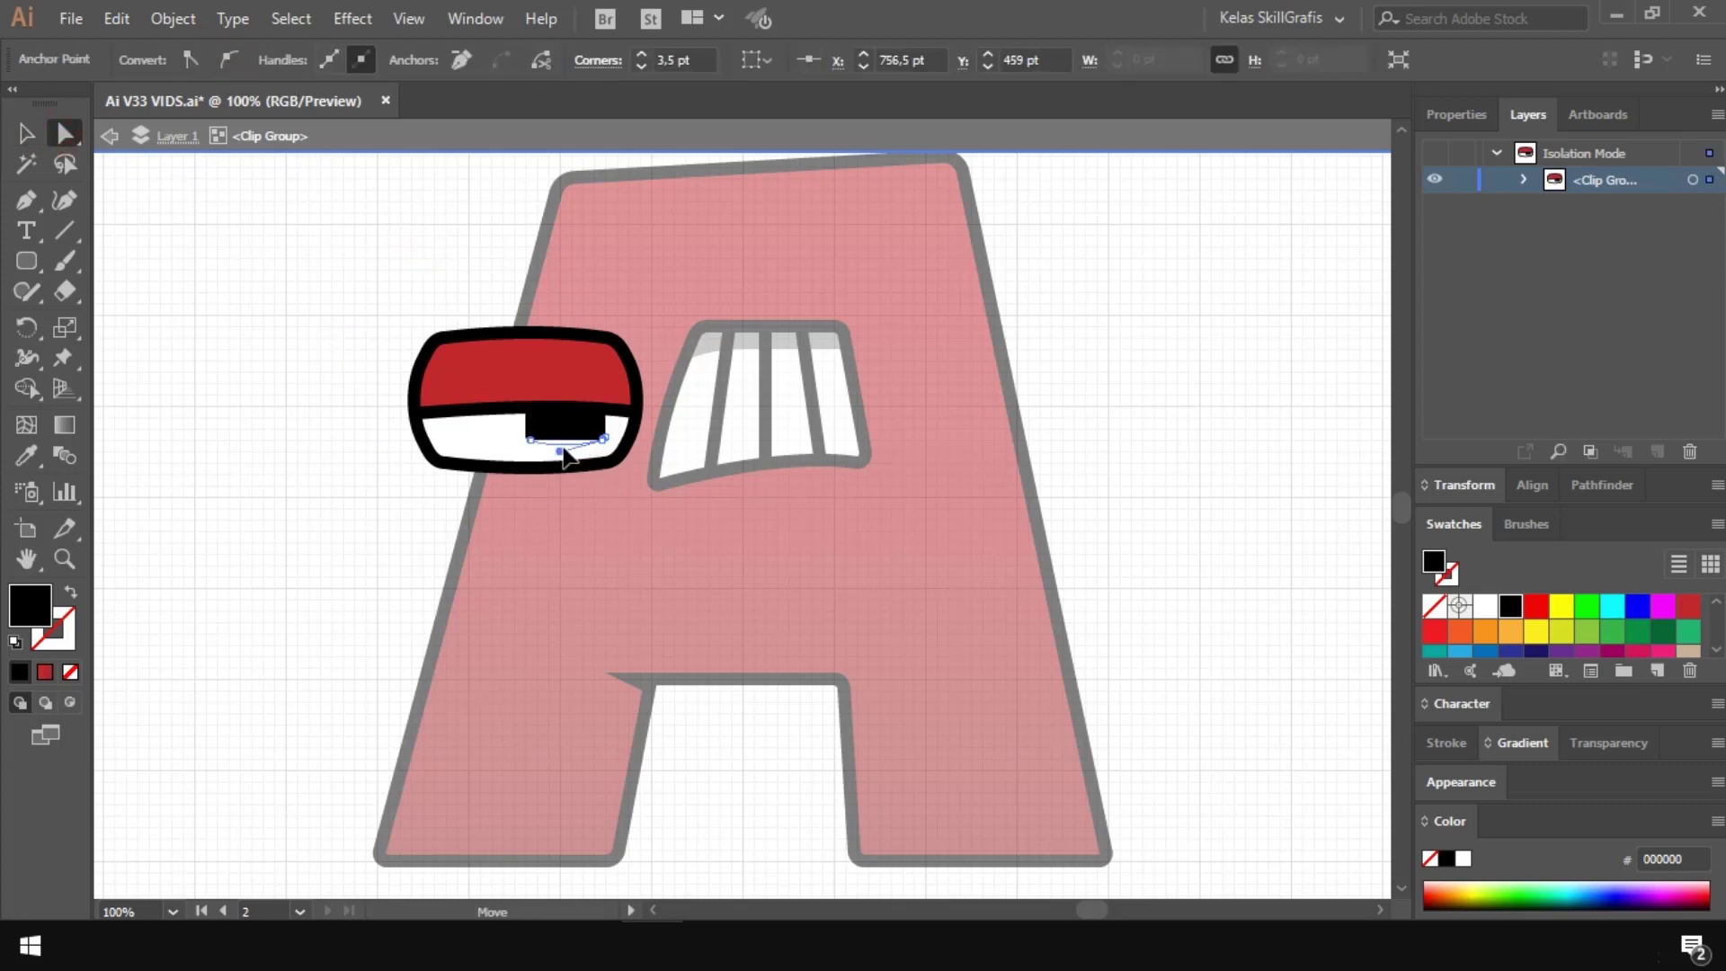
key("v")
left_click(231, 285)
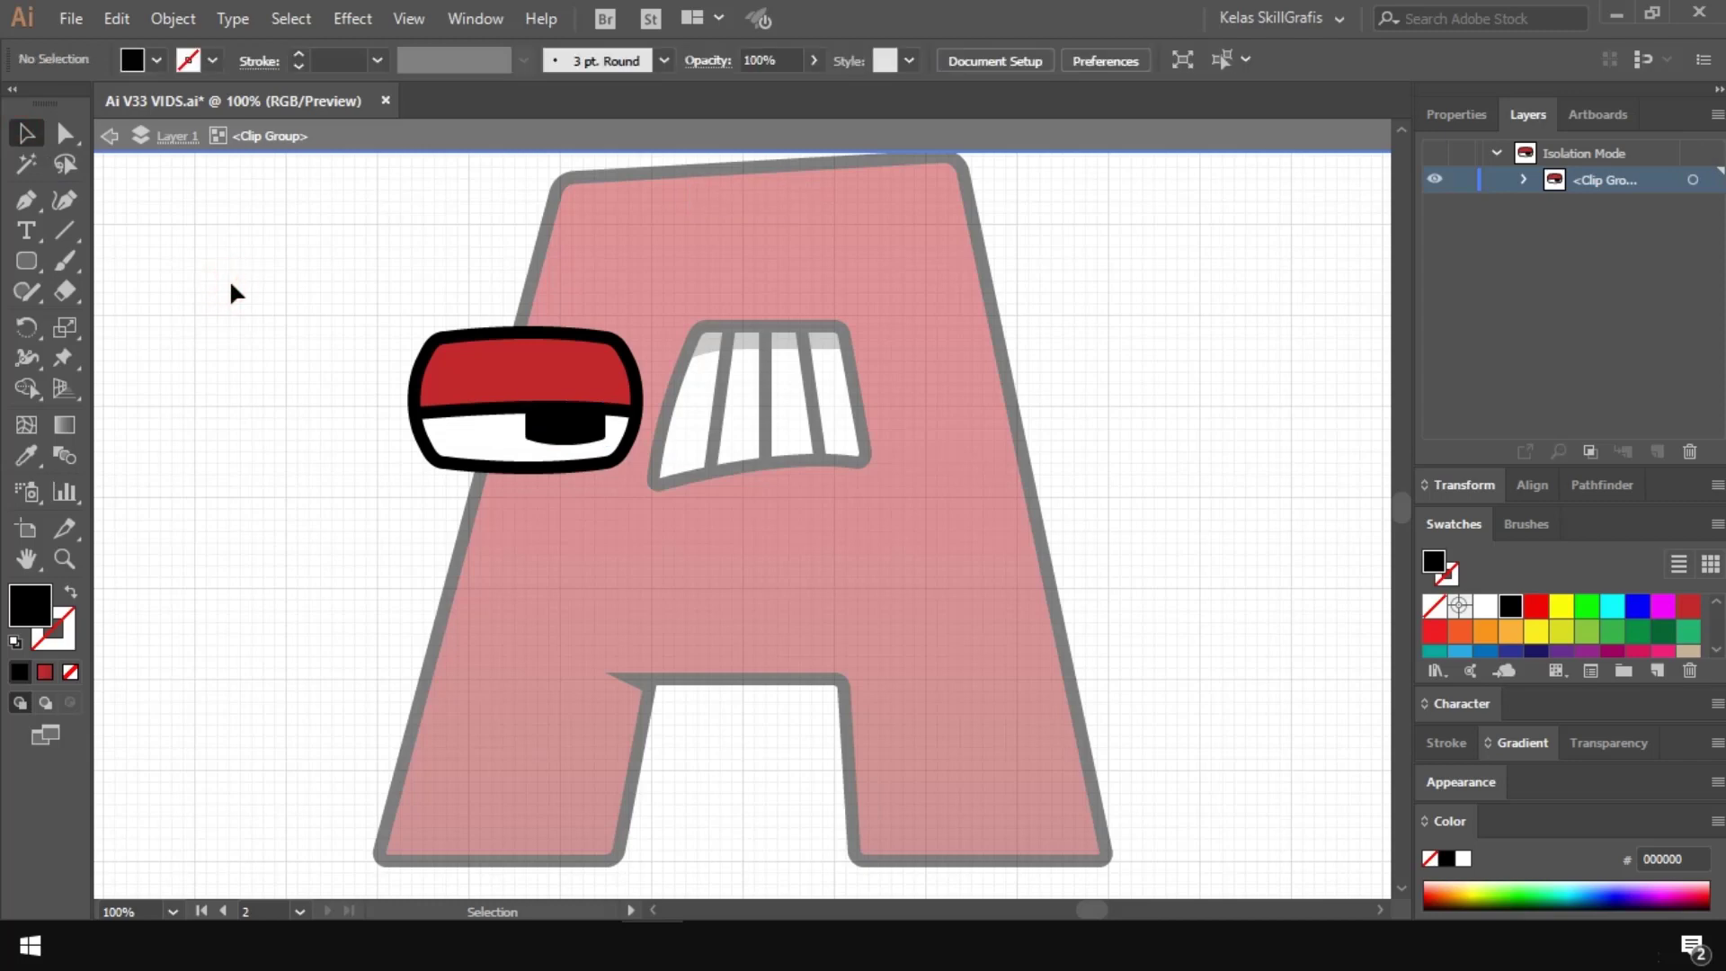
Step: Set the eye's white shape to Draw Inside and choose the grey B3B3B3 fill for the Pen tool
left_click(27, 201)
left_click(27, 134)
left_click(472, 429)
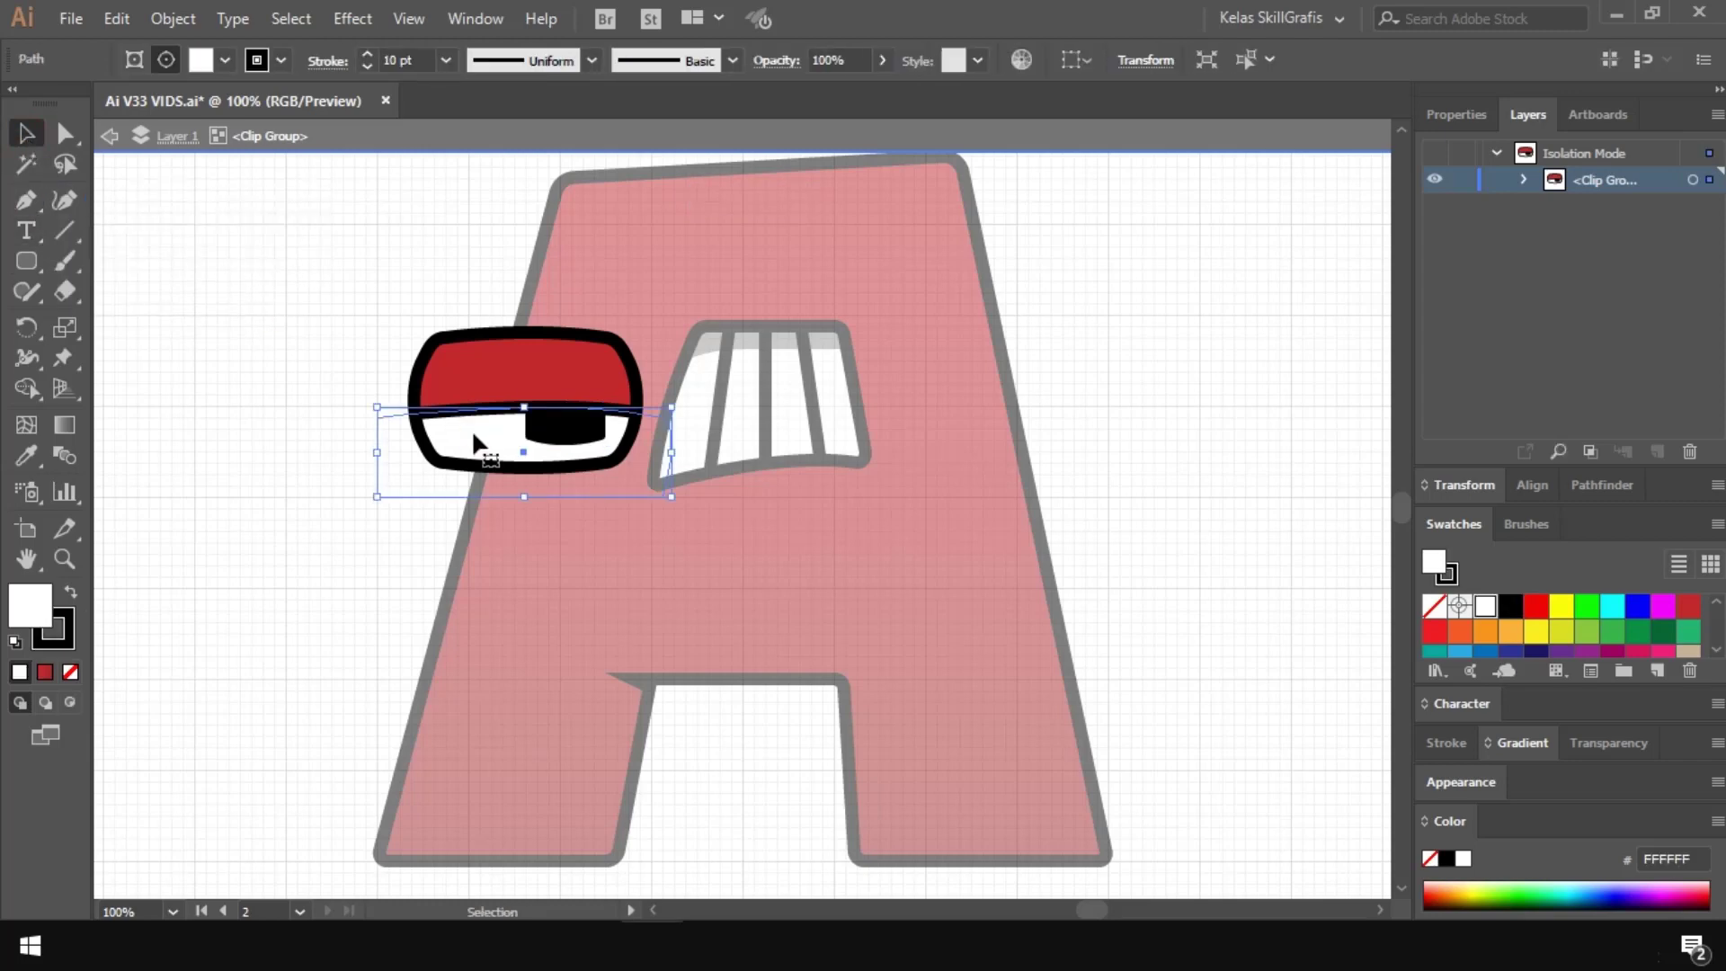
left_click(158, 262)
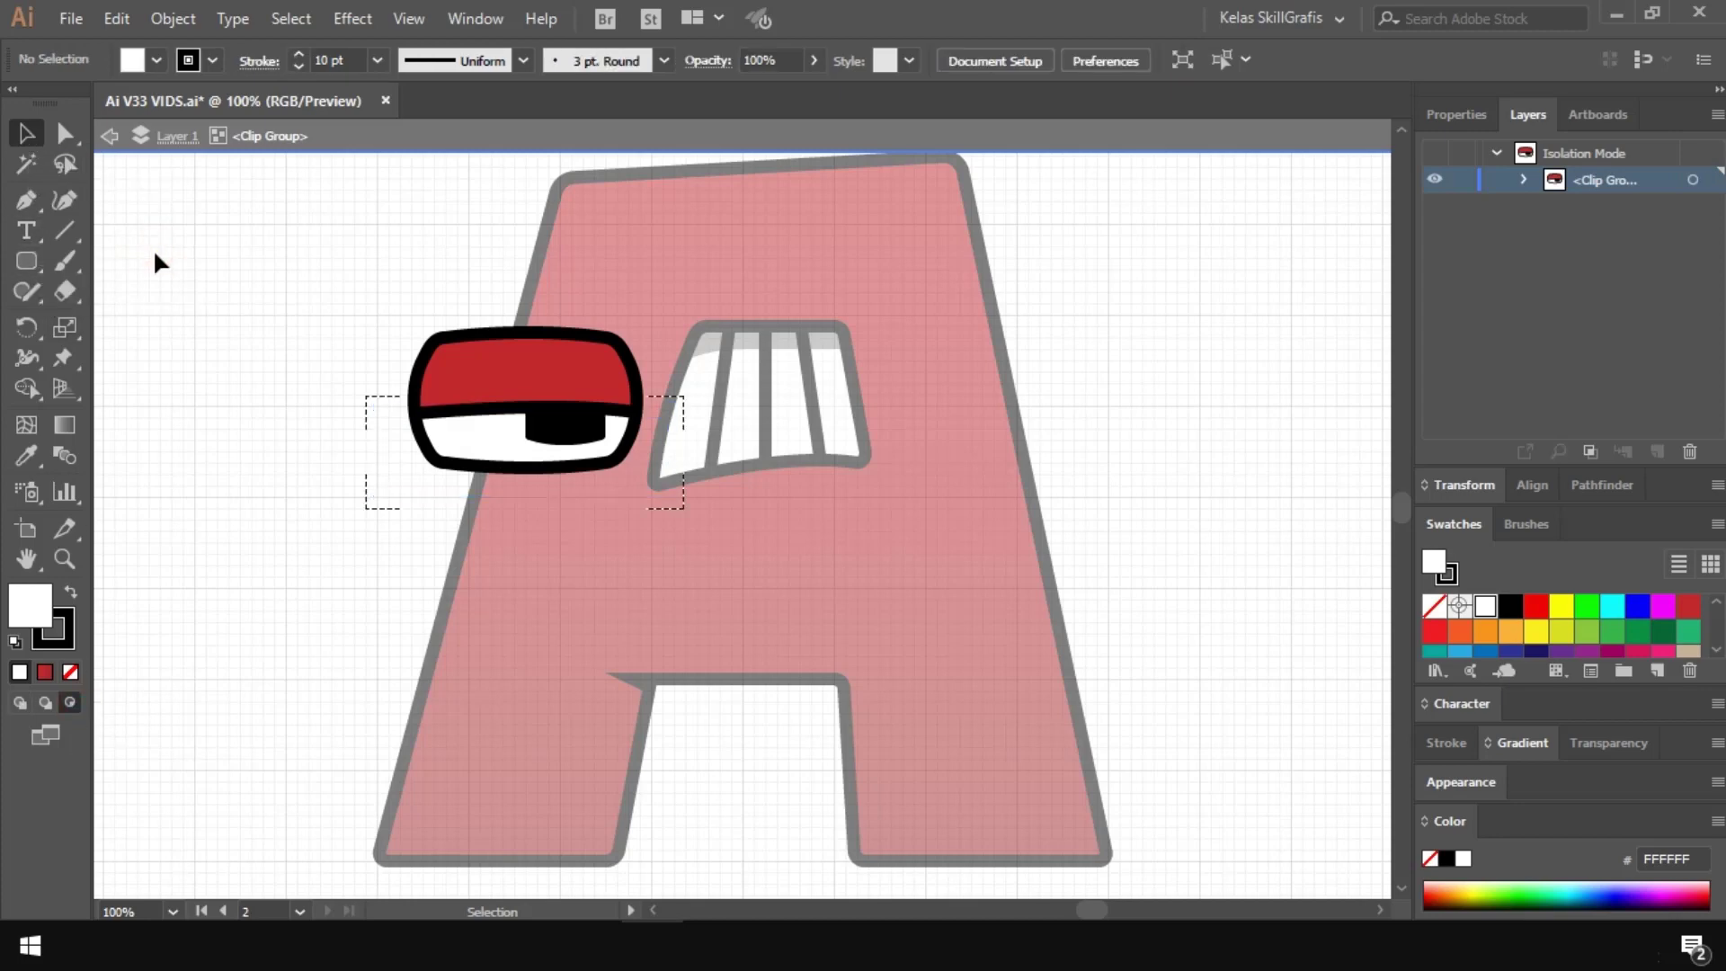
key("p")
scroll(1718, 652, "down", 4)
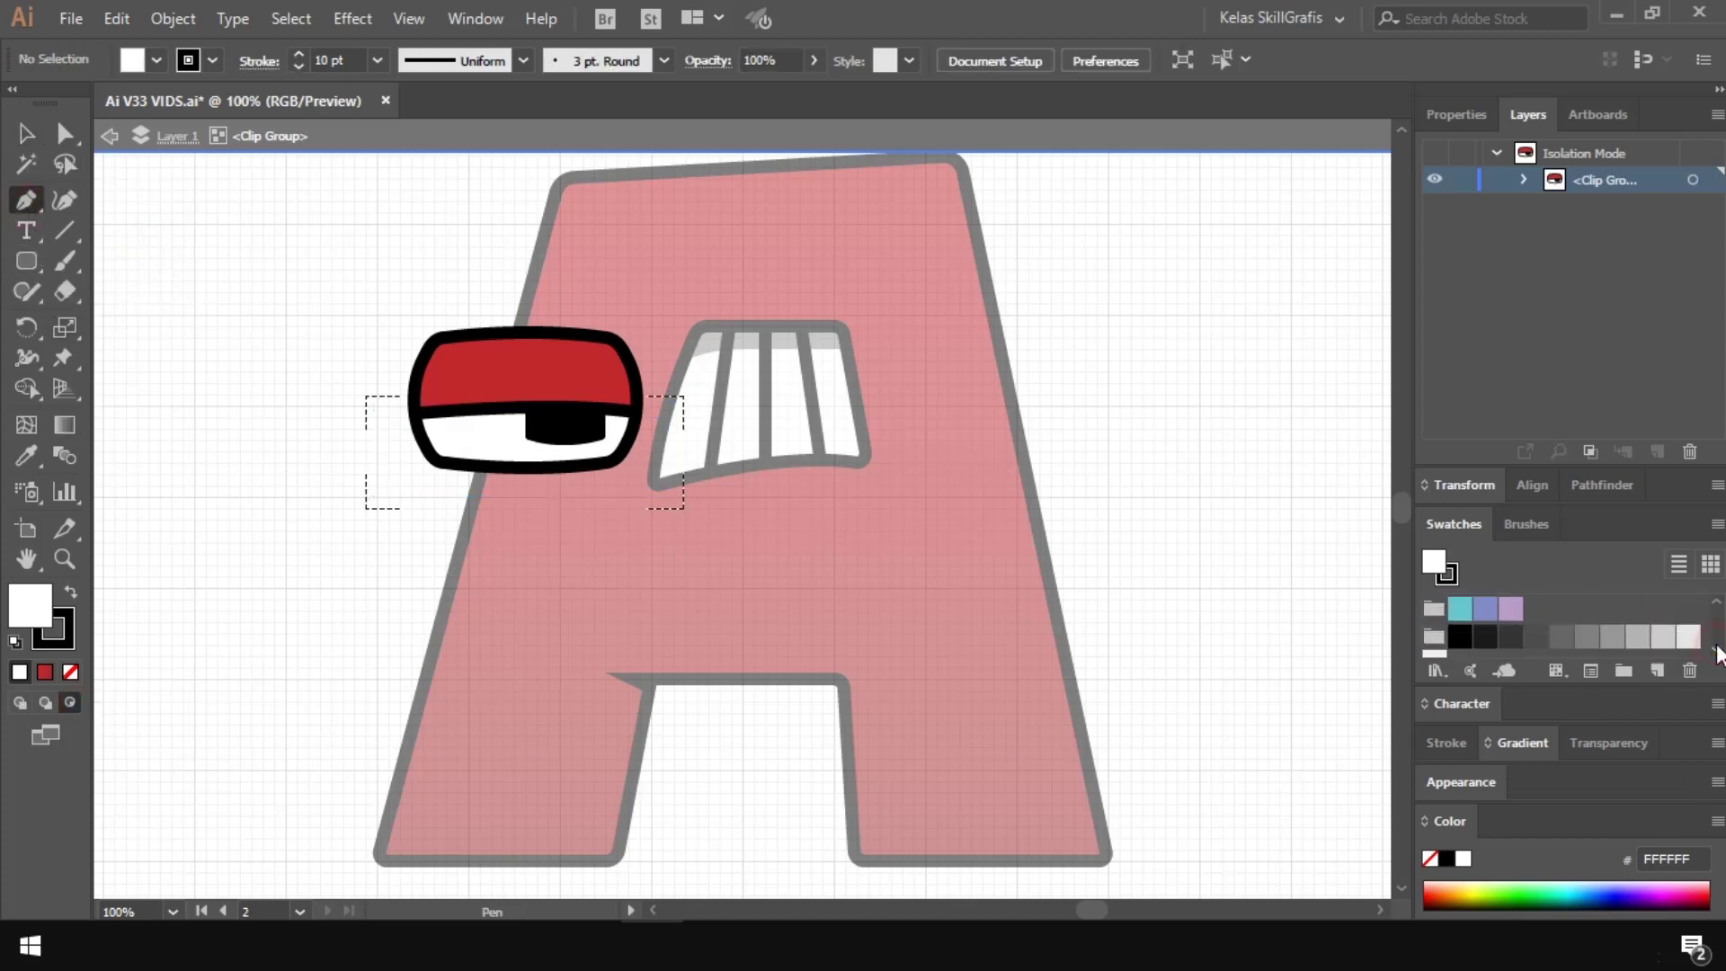
left_click(1637, 638)
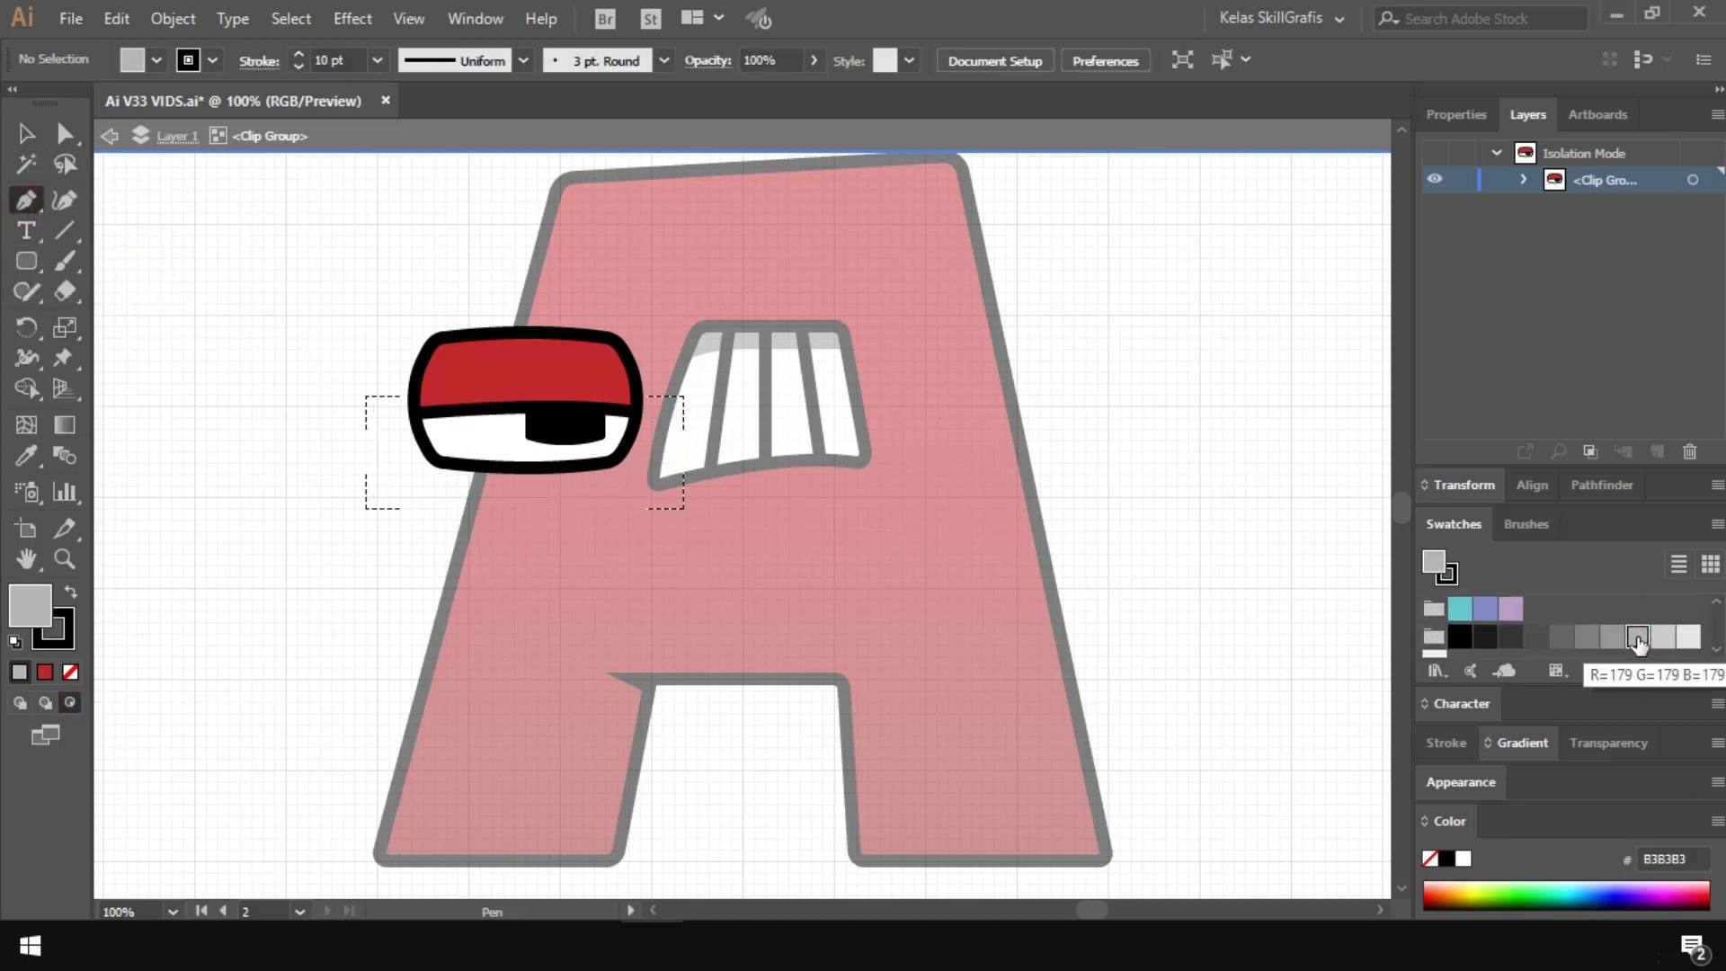
Step: Draw a closed grey shading shape along the white area's left and bottom edges, without stroke
left_click(399, 406)
left_click(434, 418)
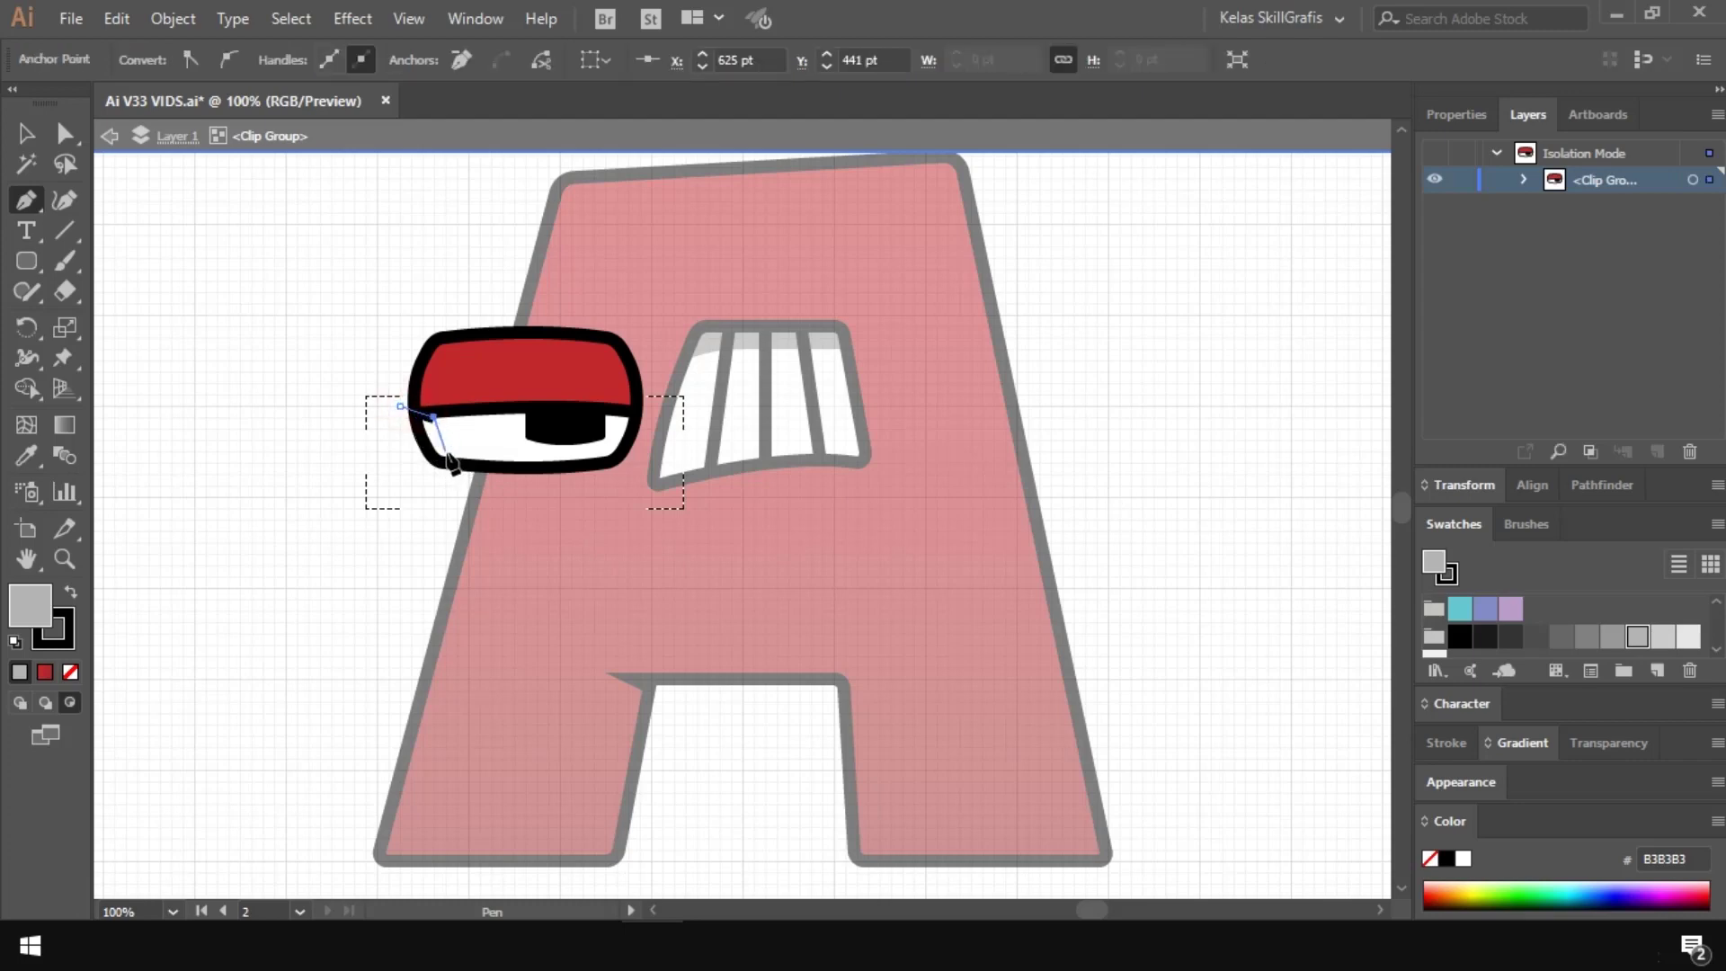
left_click(447, 448)
left_click(605, 462)
left_click(411, 474)
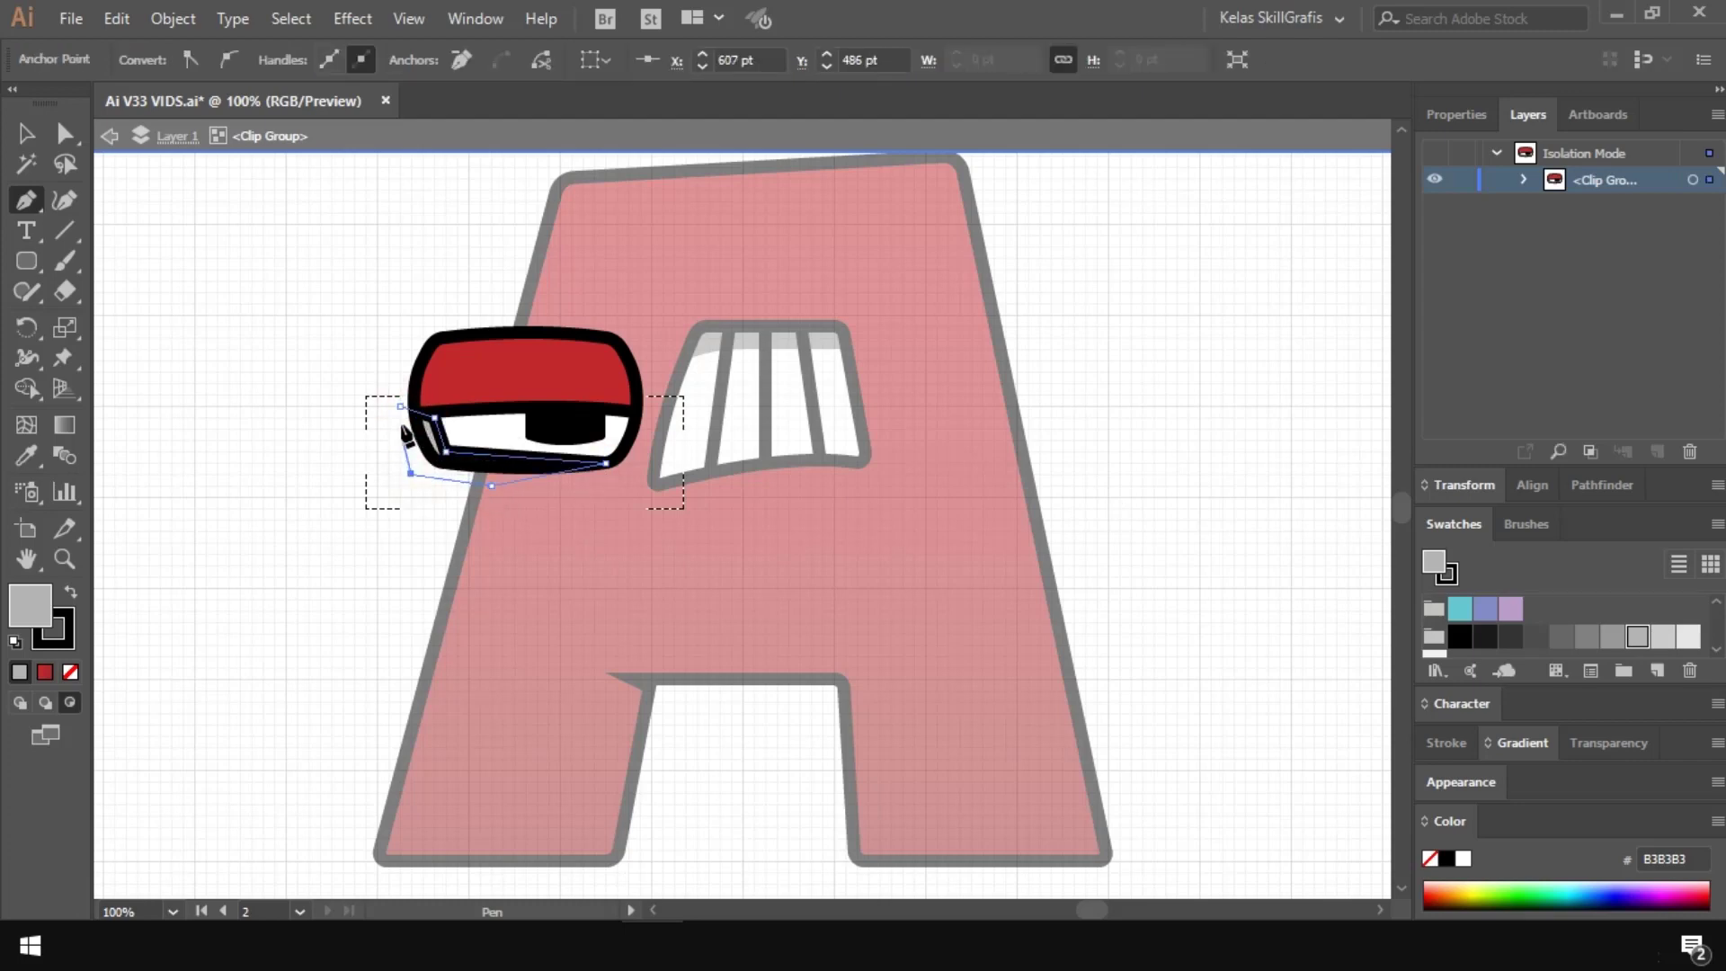
left_click(399, 407)
left_click(66, 631)
left_click(70, 673)
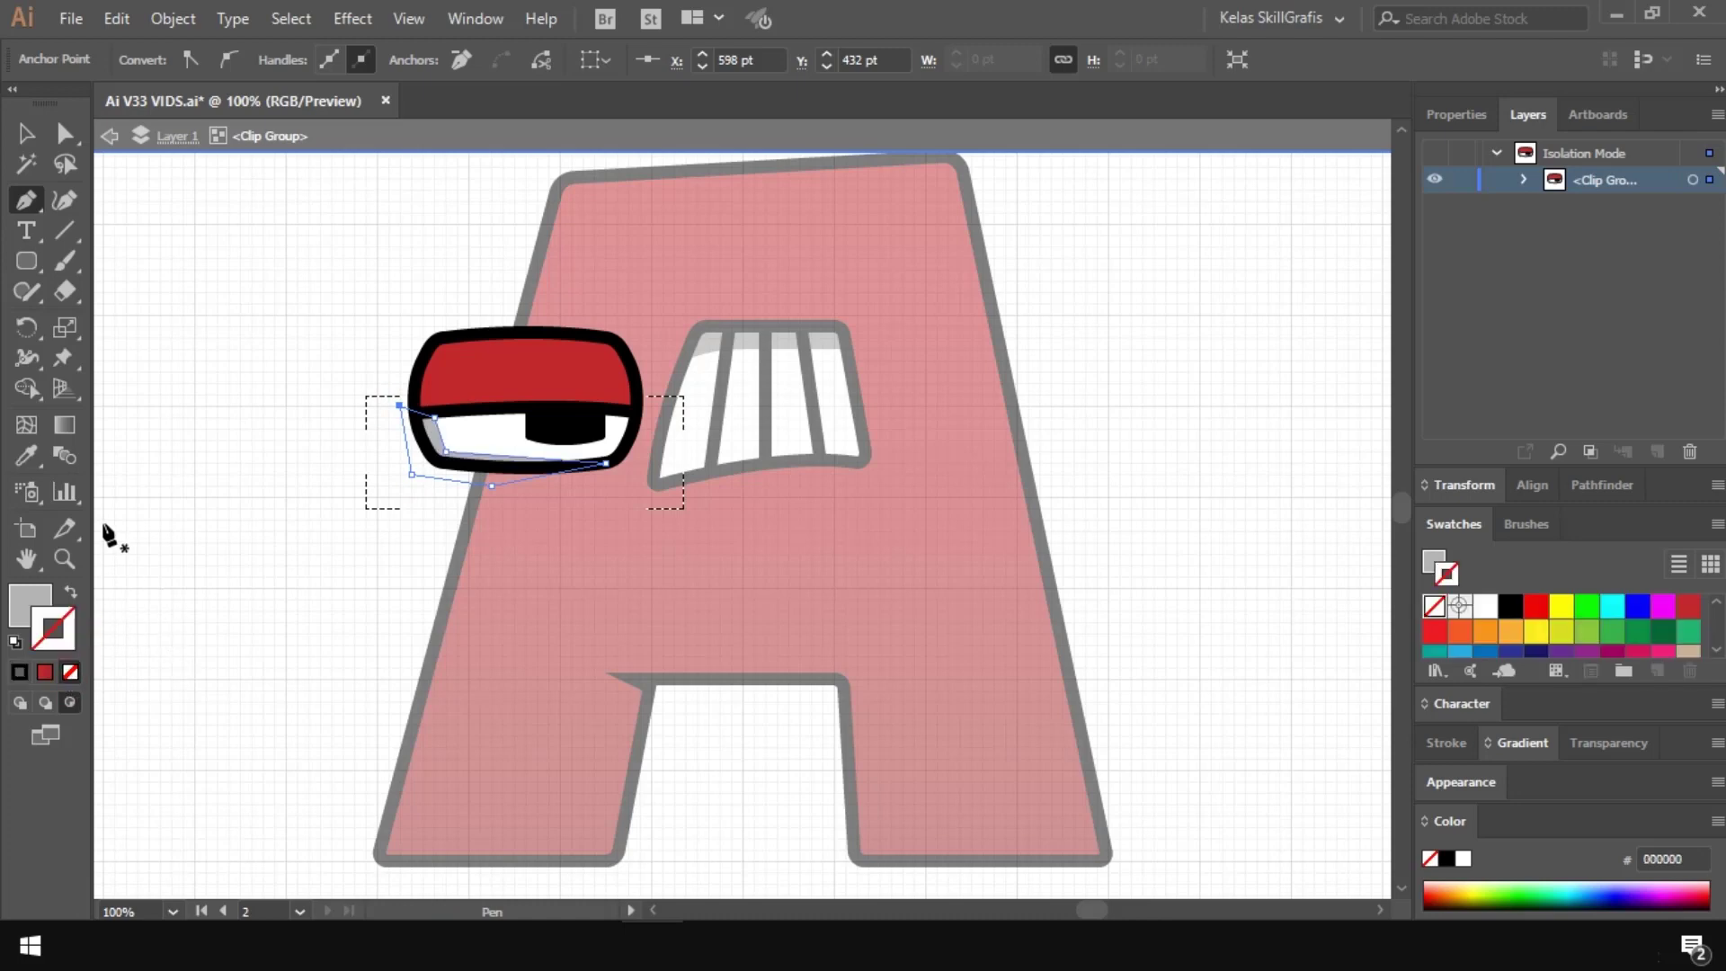
Step: Round the shading's inner corner, return to Draw Normal and leave isolation mode
left_click(64, 140)
left_click_drag(452, 430, 456, 438)
left_click(264, 324)
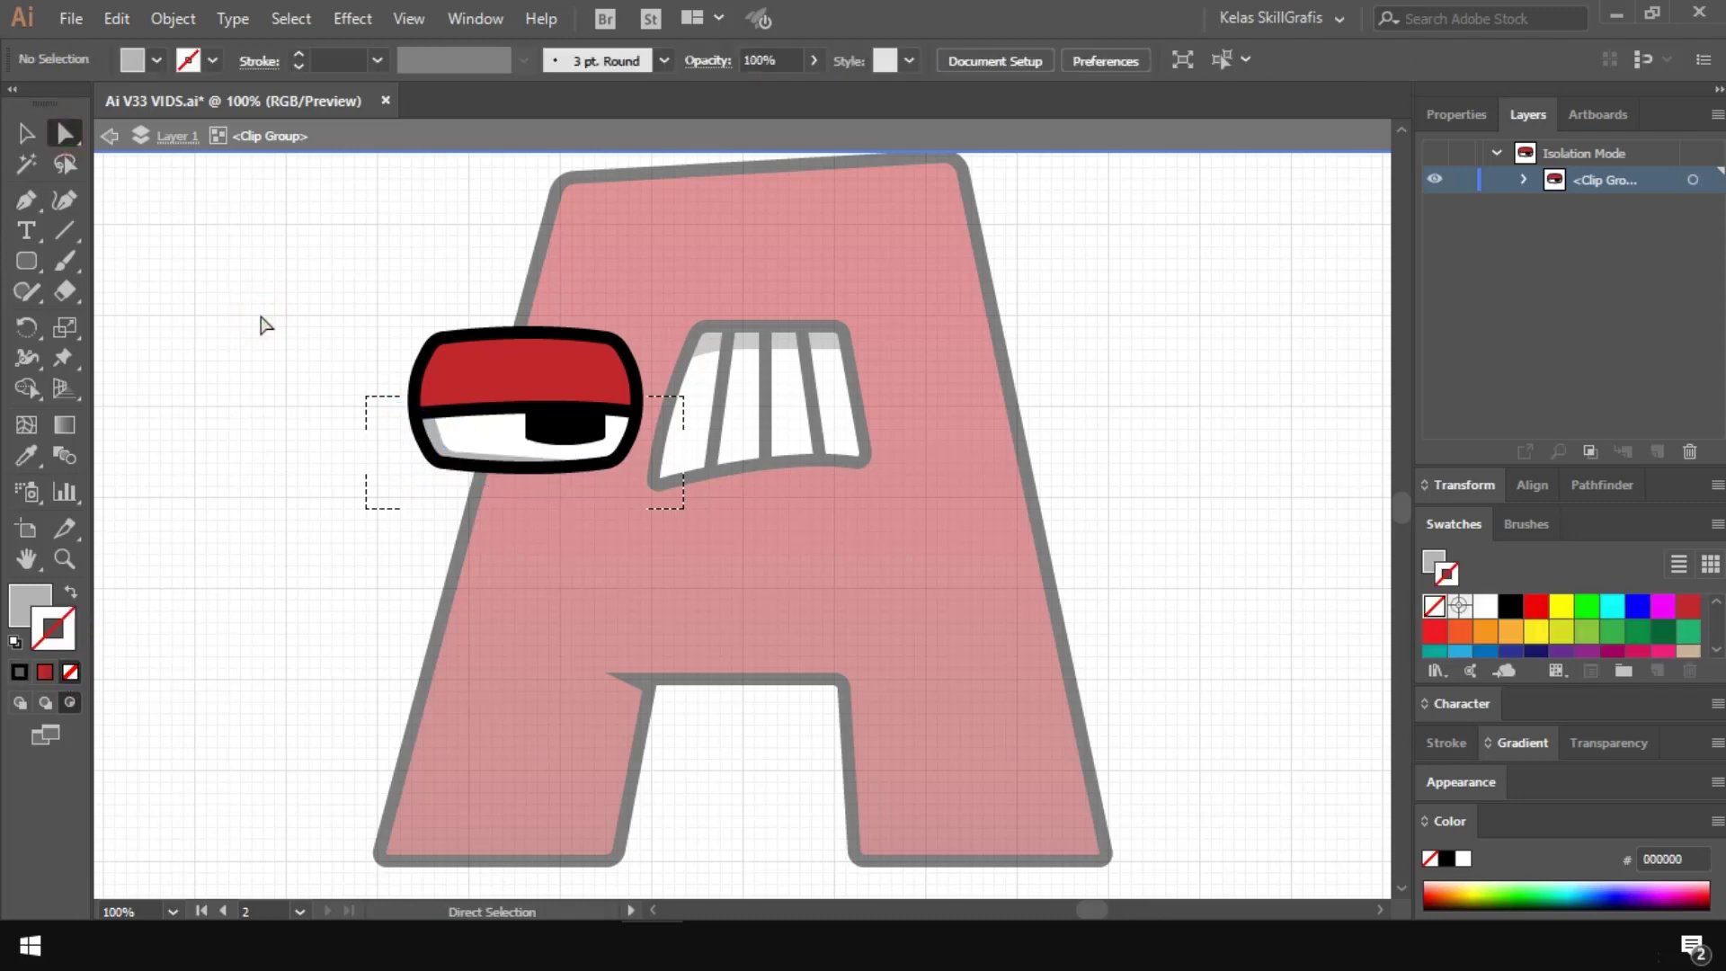
left_click(20, 703)
key("v")
double_click(181, 273)
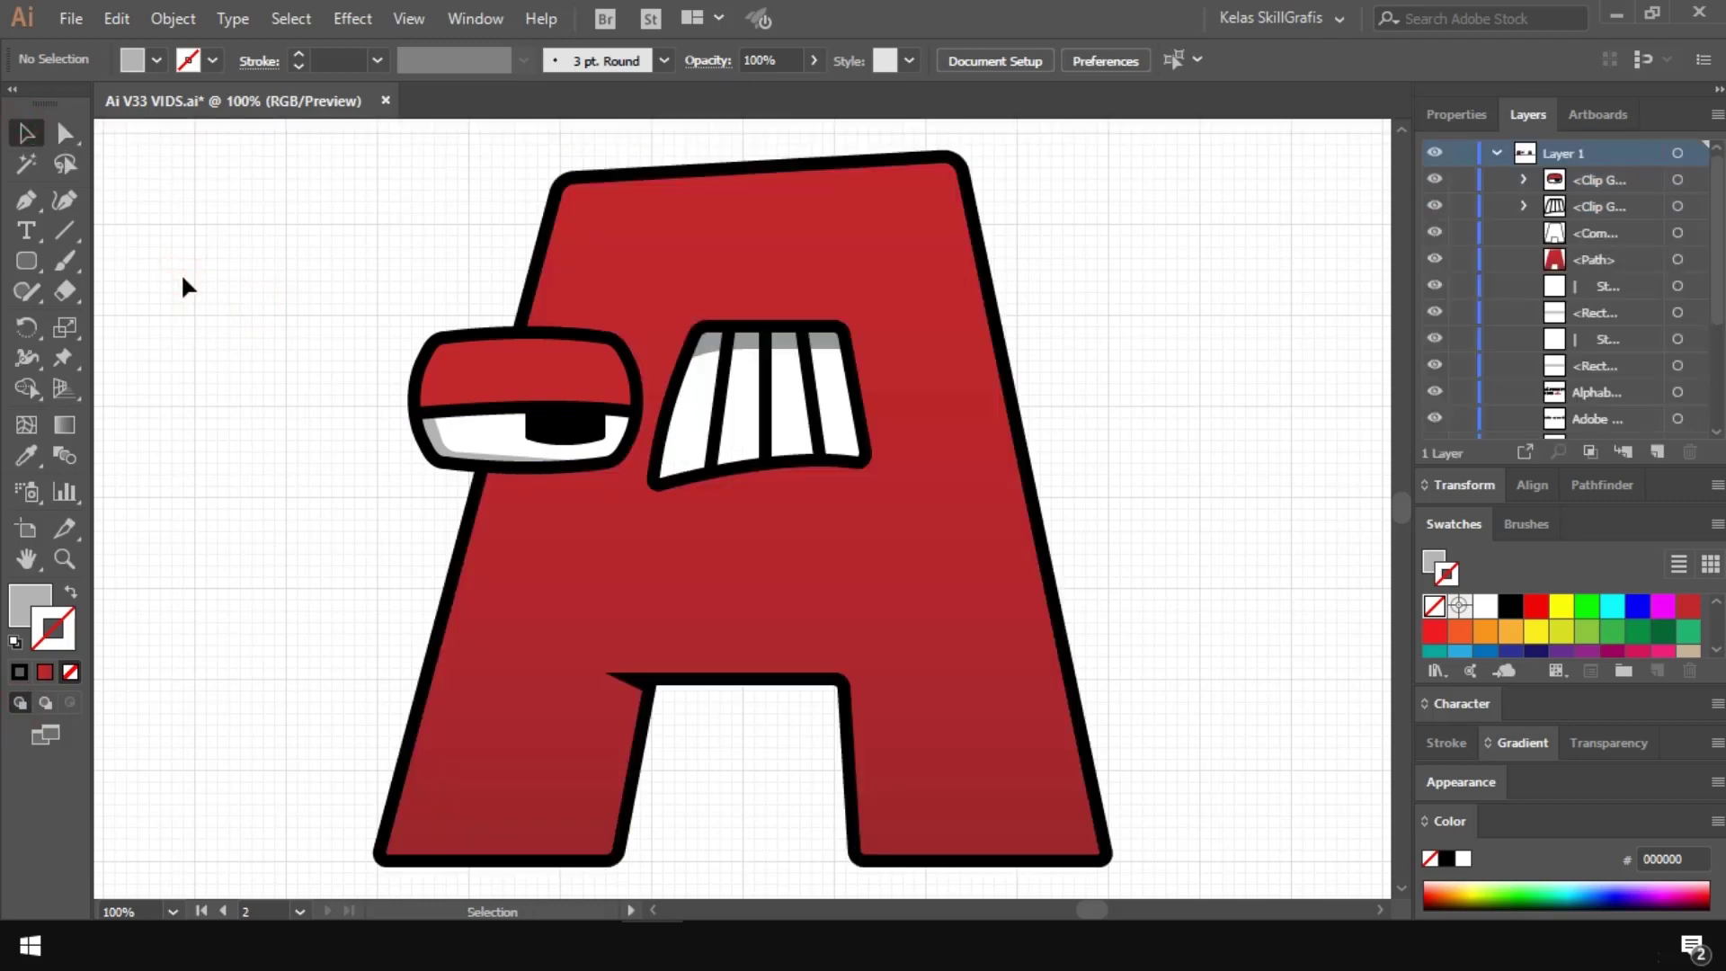
Step: Duplicate the finished eye horizontally to the right side of the mouth
left_click(471, 340)
left_click_drag(471, 340, 939, 332)
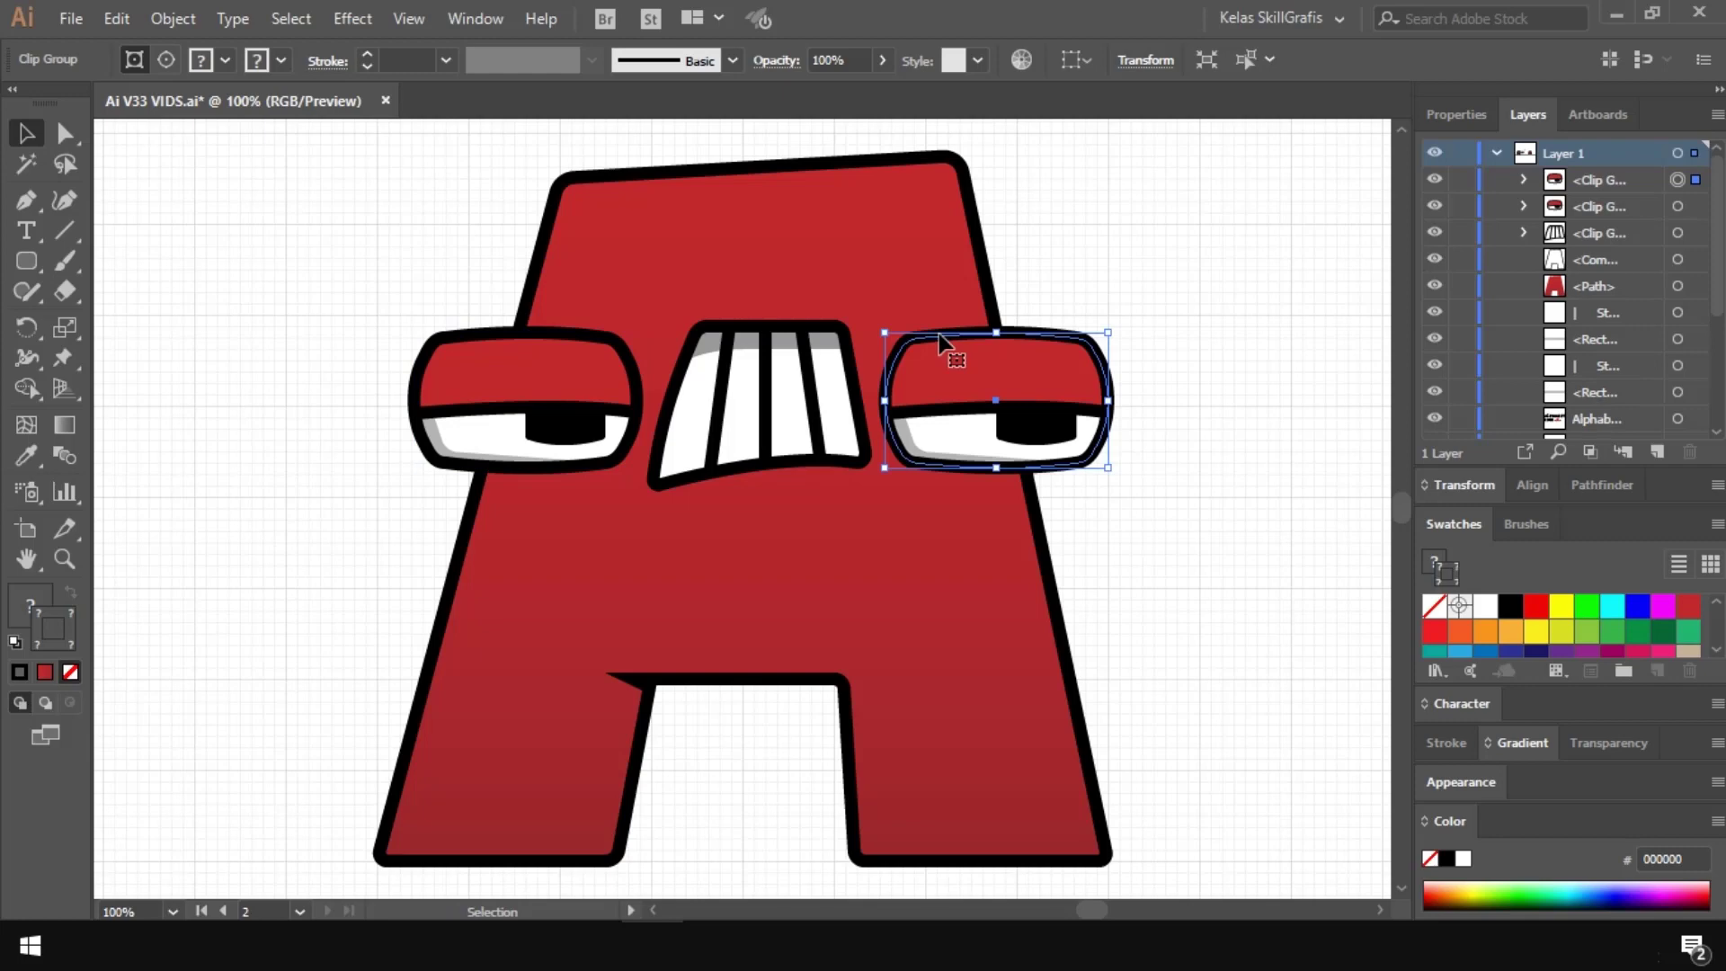
double_click(948, 402)
double_click(1166, 373)
Step: Move the white shape and black pupil inside the right eye slightly upward
double_click(1060, 408)
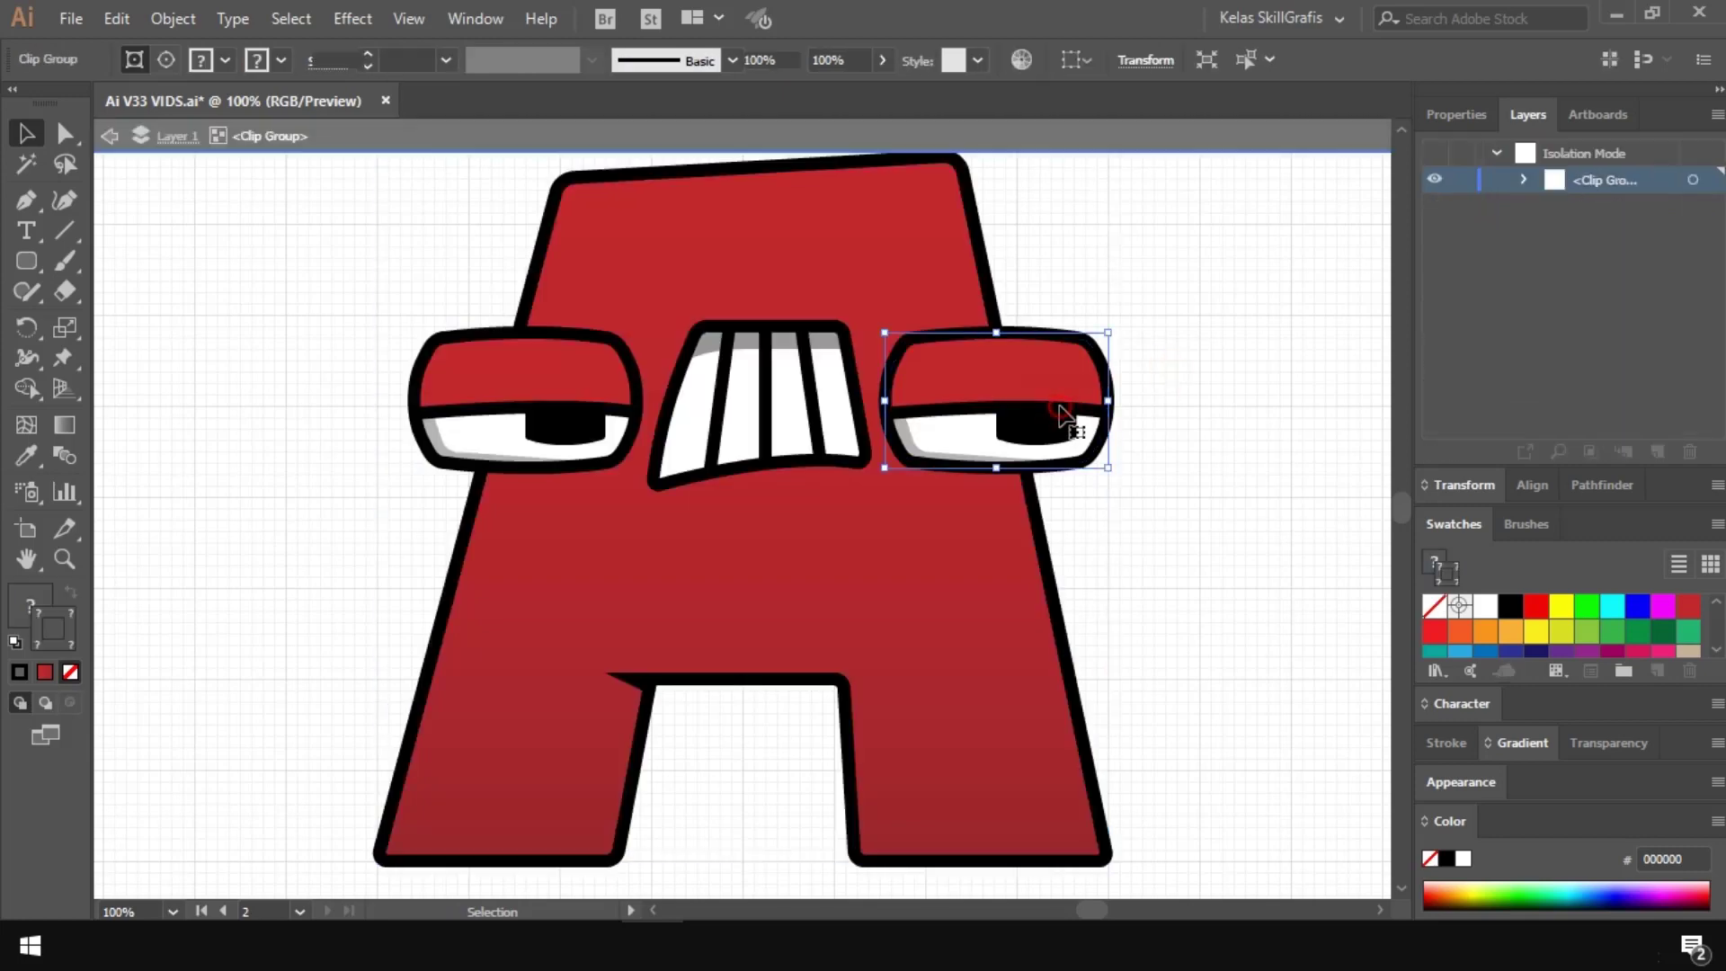
left_click(1034, 408)
left_click(953, 413)
left_click(1014, 424, "shift")
key("shift+Up")
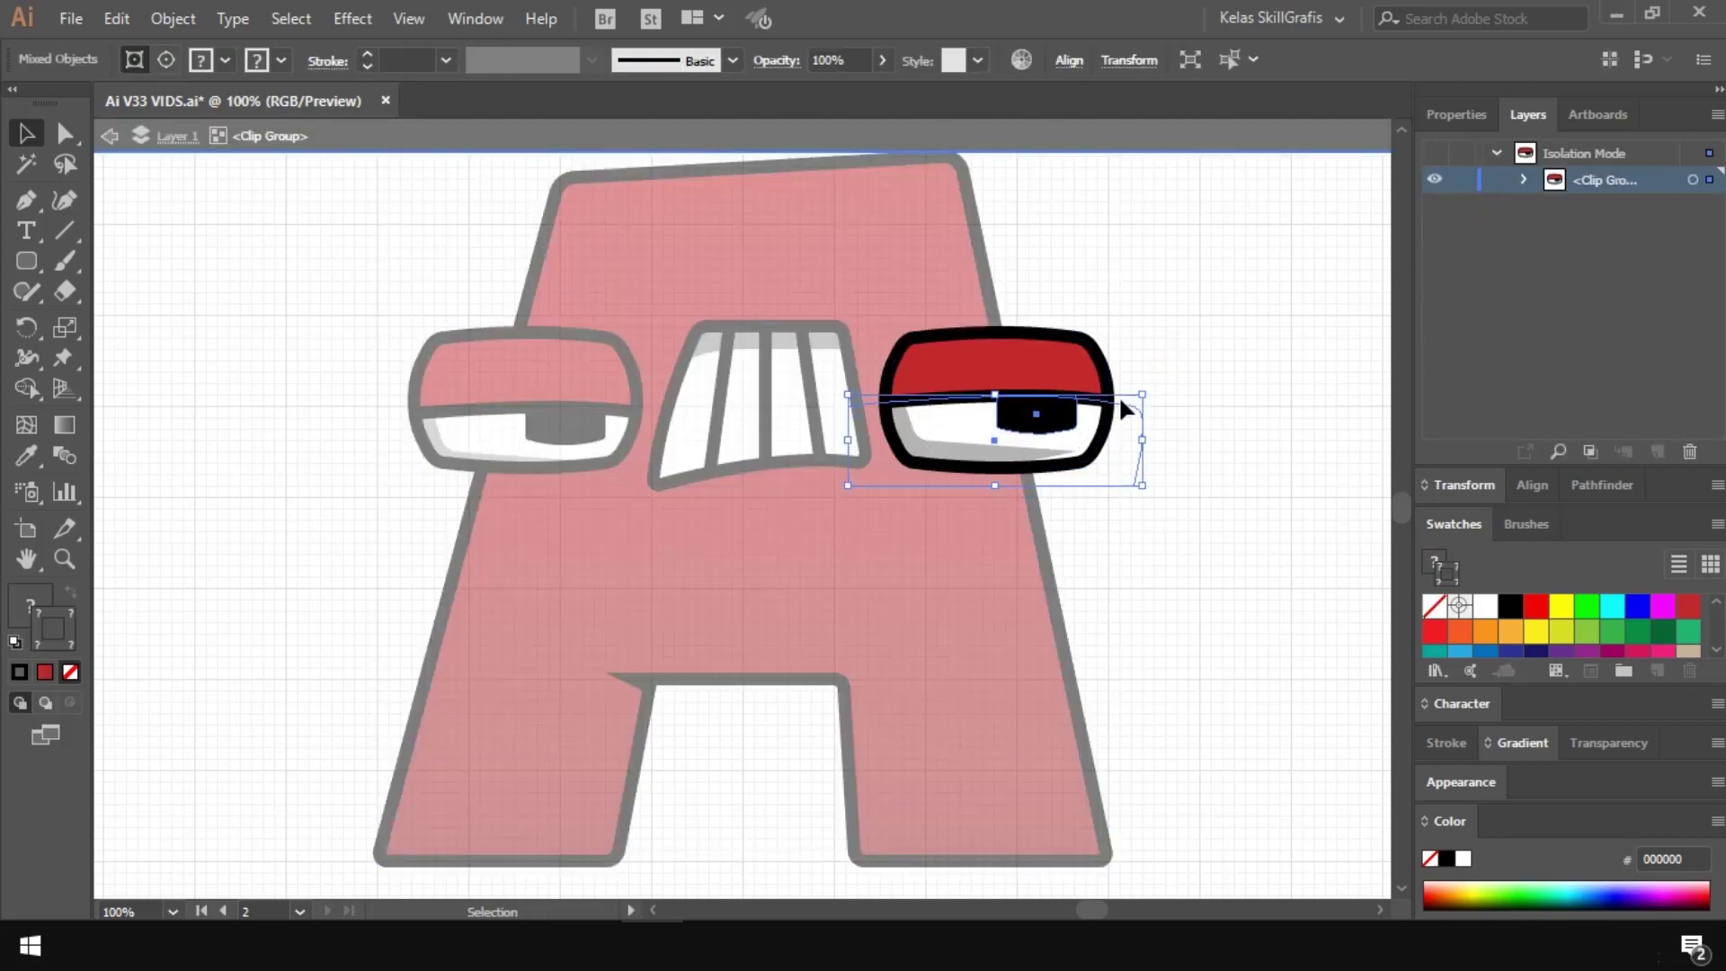
Step: Stretch the right eye's grey shading slightly downward and to the right inside its nested clip group, then leave isolation mode
double_click(1034, 454)
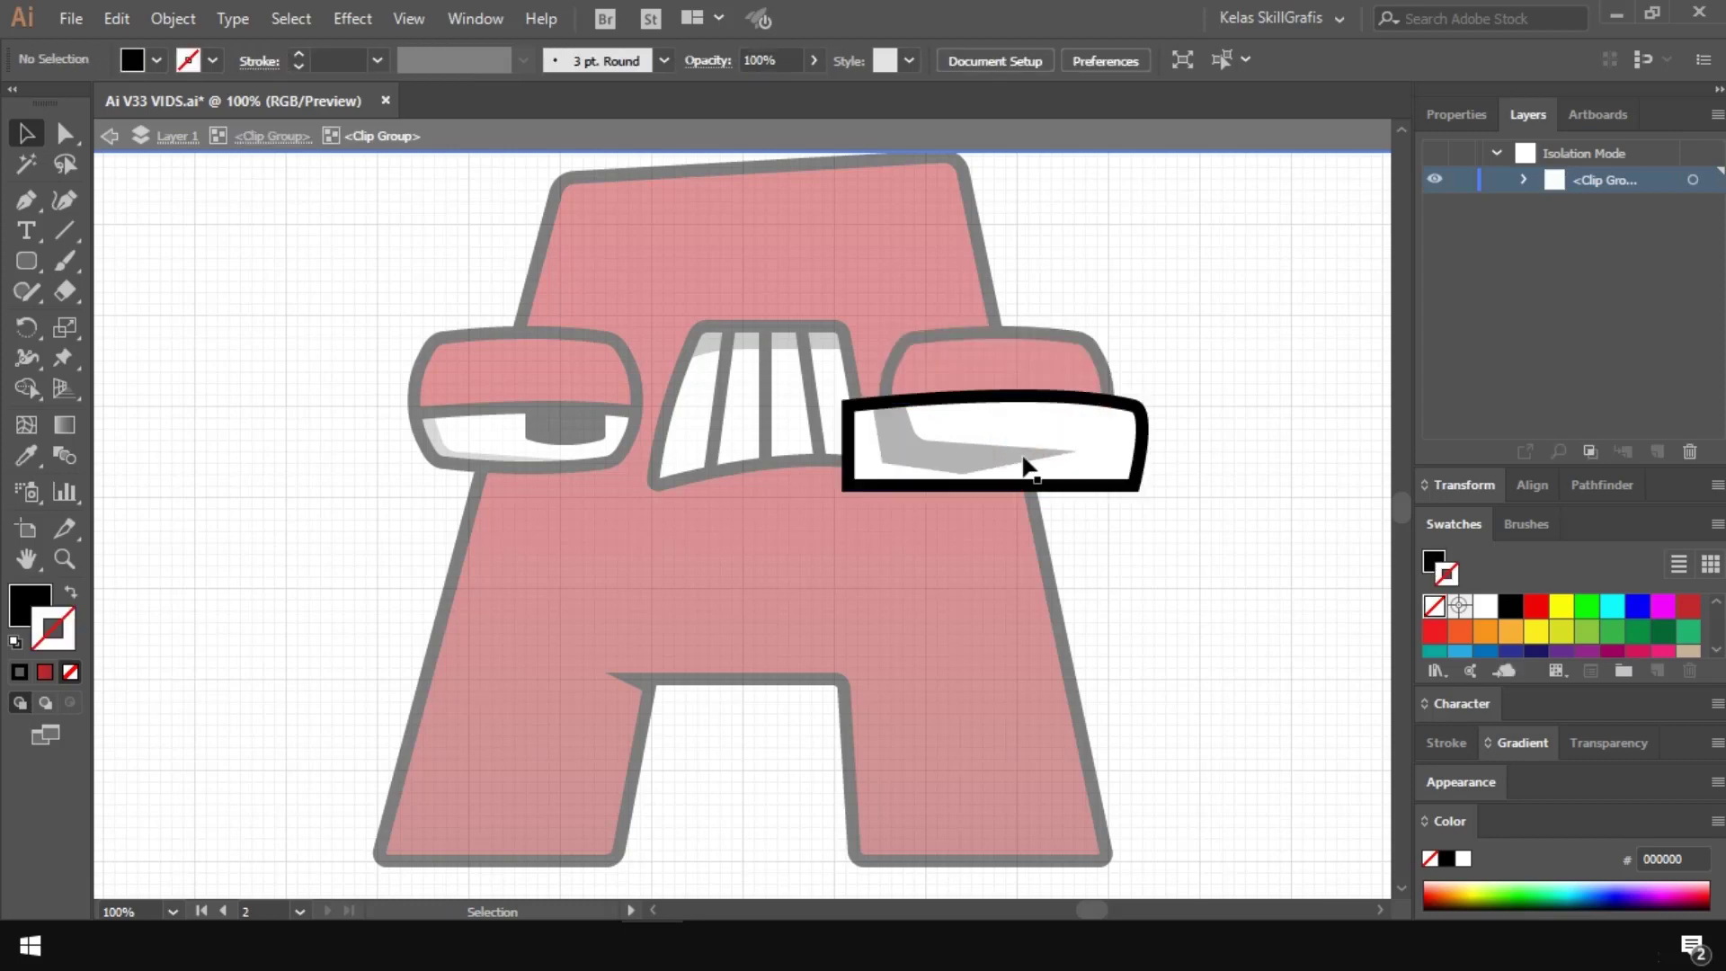
left_click(1033, 461)
double_click(1152, 381)
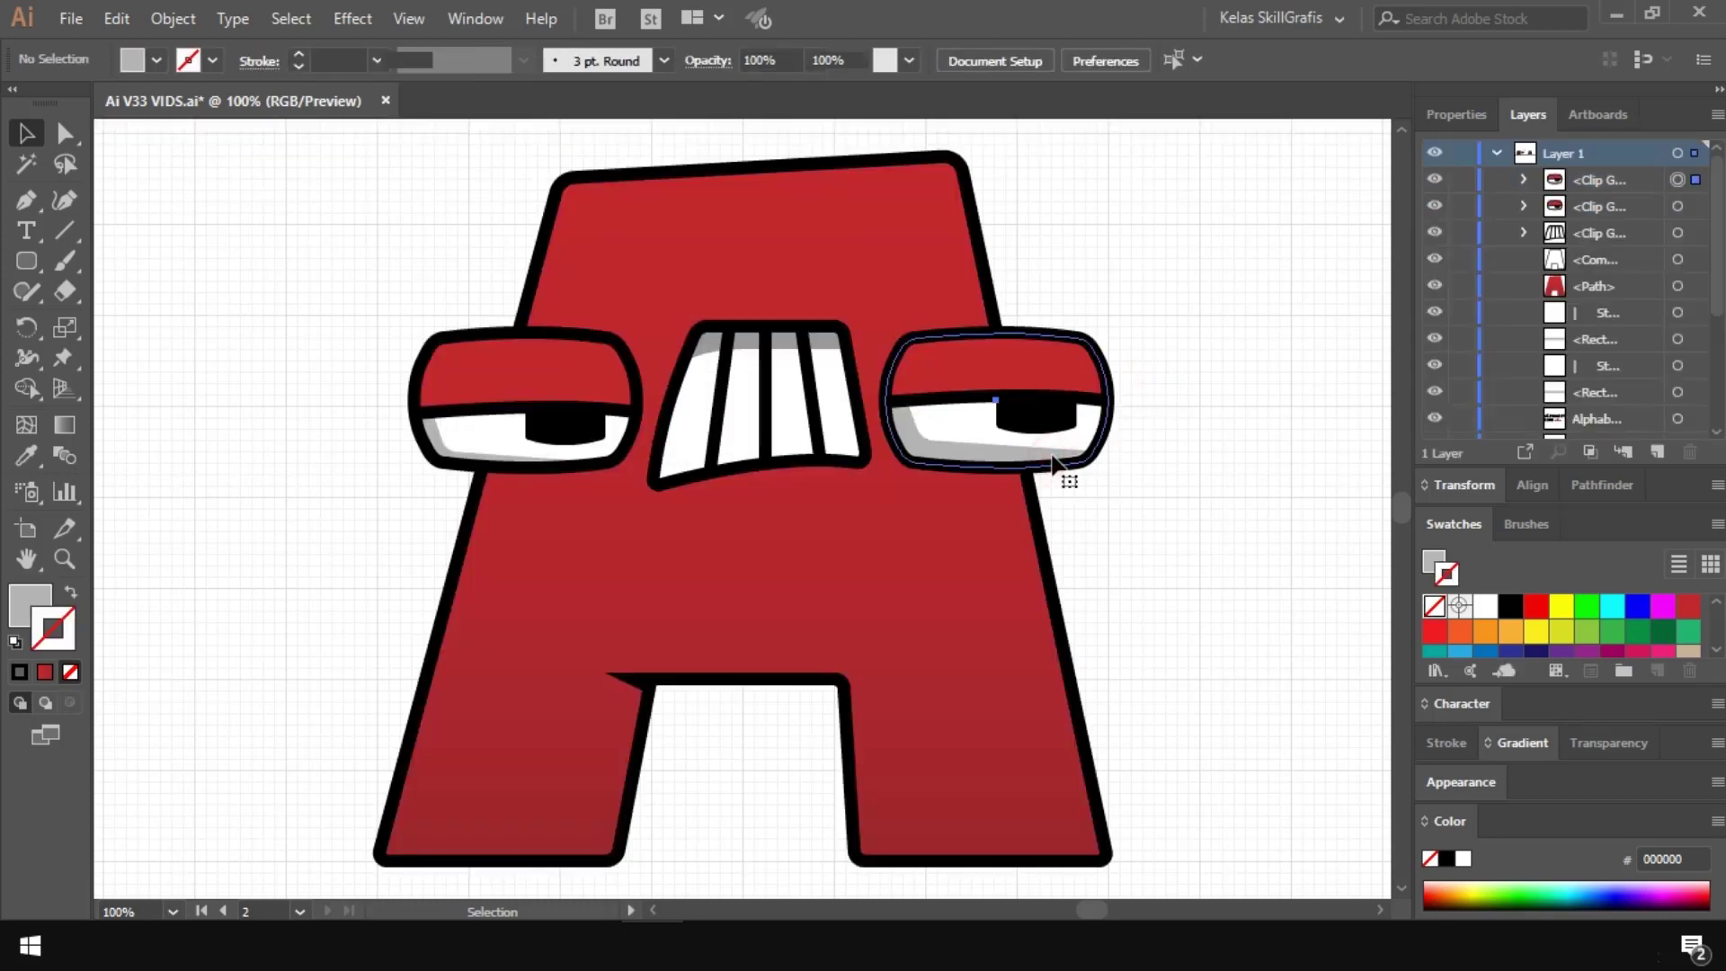
double_click(1037, 458)
left_click(1034, 459)
double_click(1025, 462)
left_click(1014, 462)
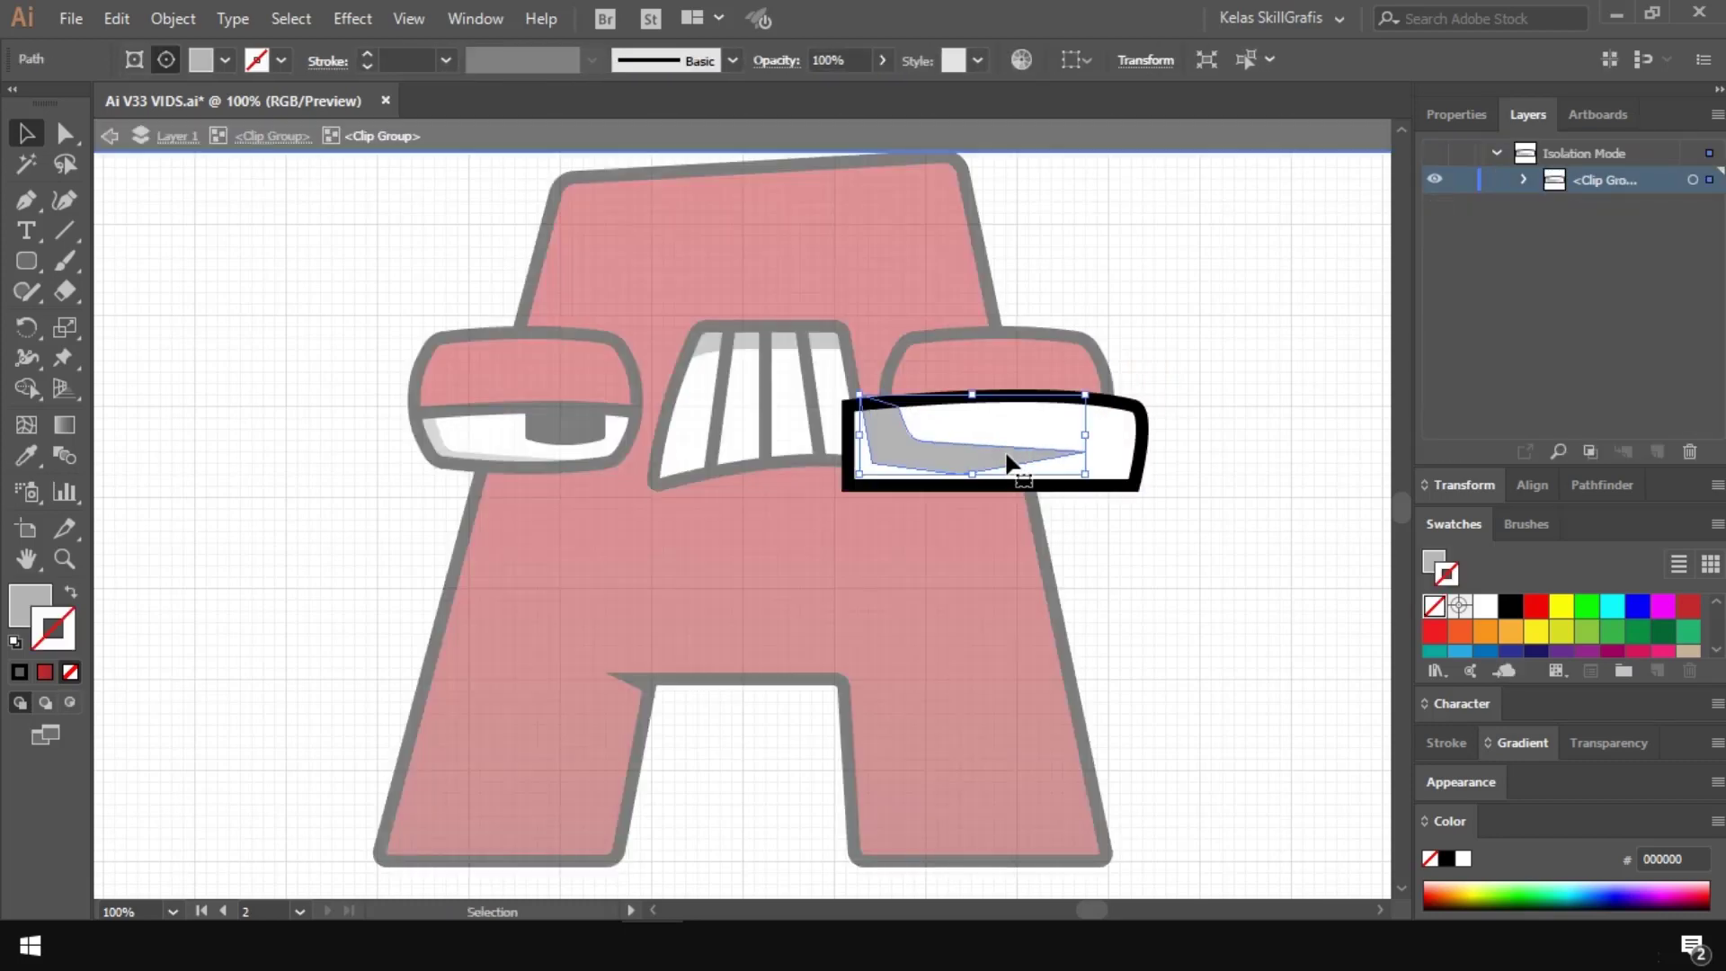
left_click_drag(974, 478, 974, 491)
left_click_drag(1086, 442, 1102, 441)
double_click(1171, 363)
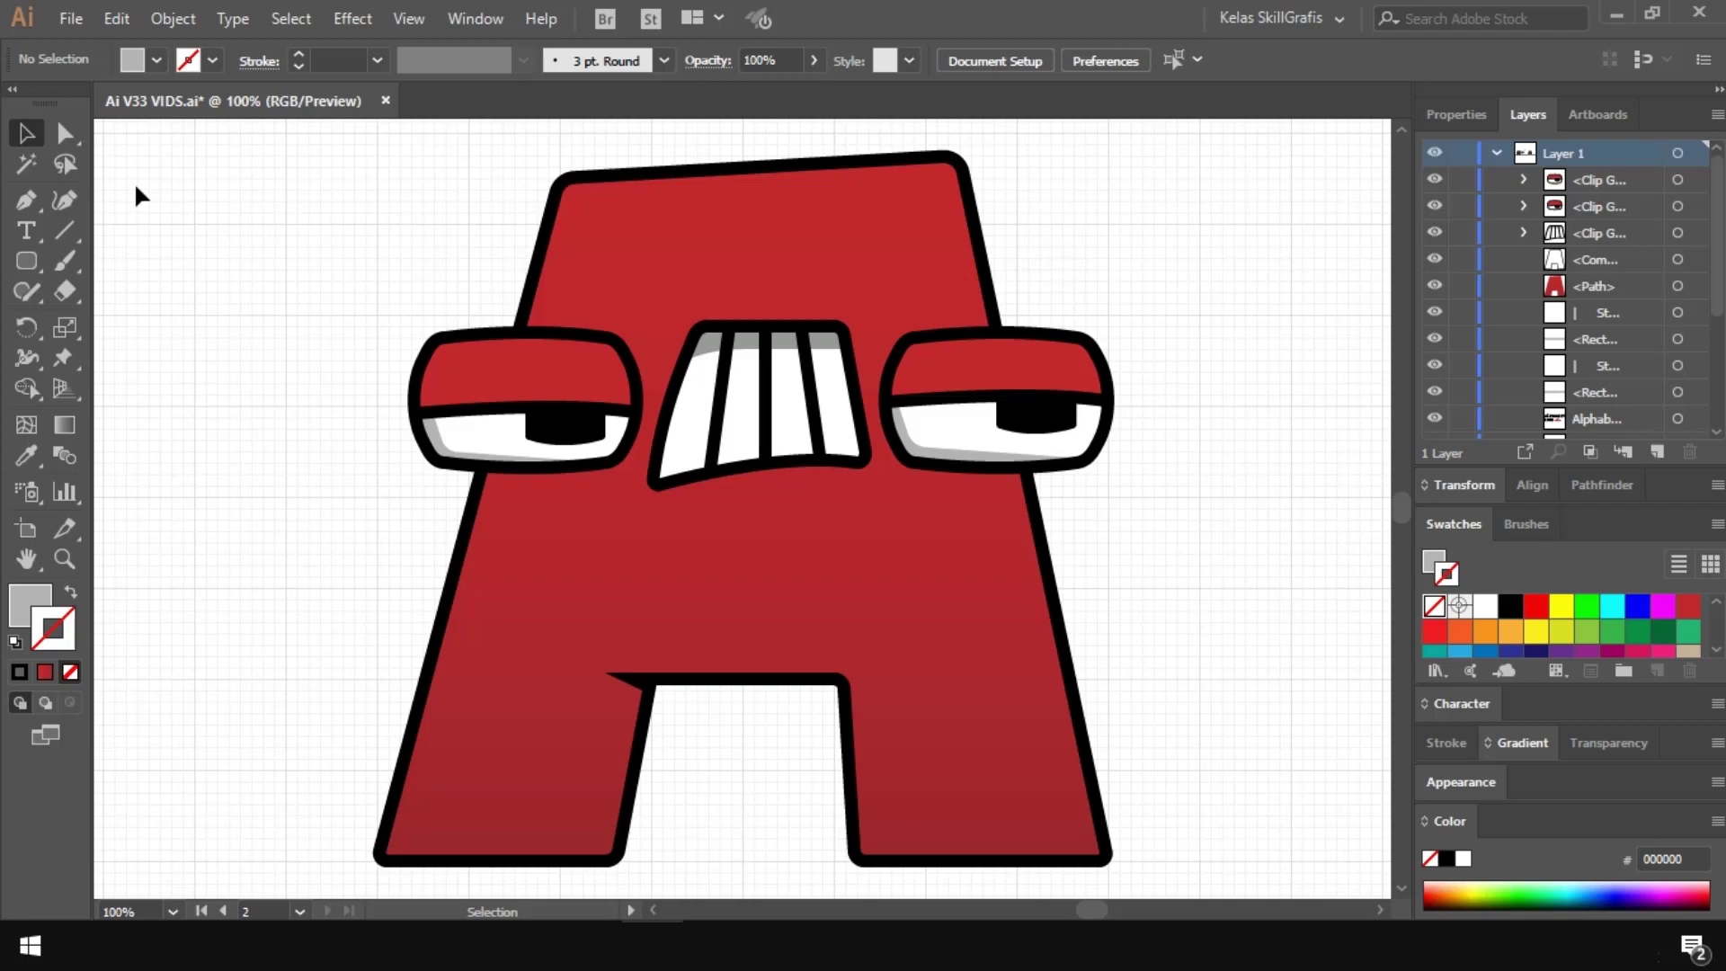
Step: Rotate the left eye slightly counterclockwise and the right eye slightly clockwise
left_click(524, 337)
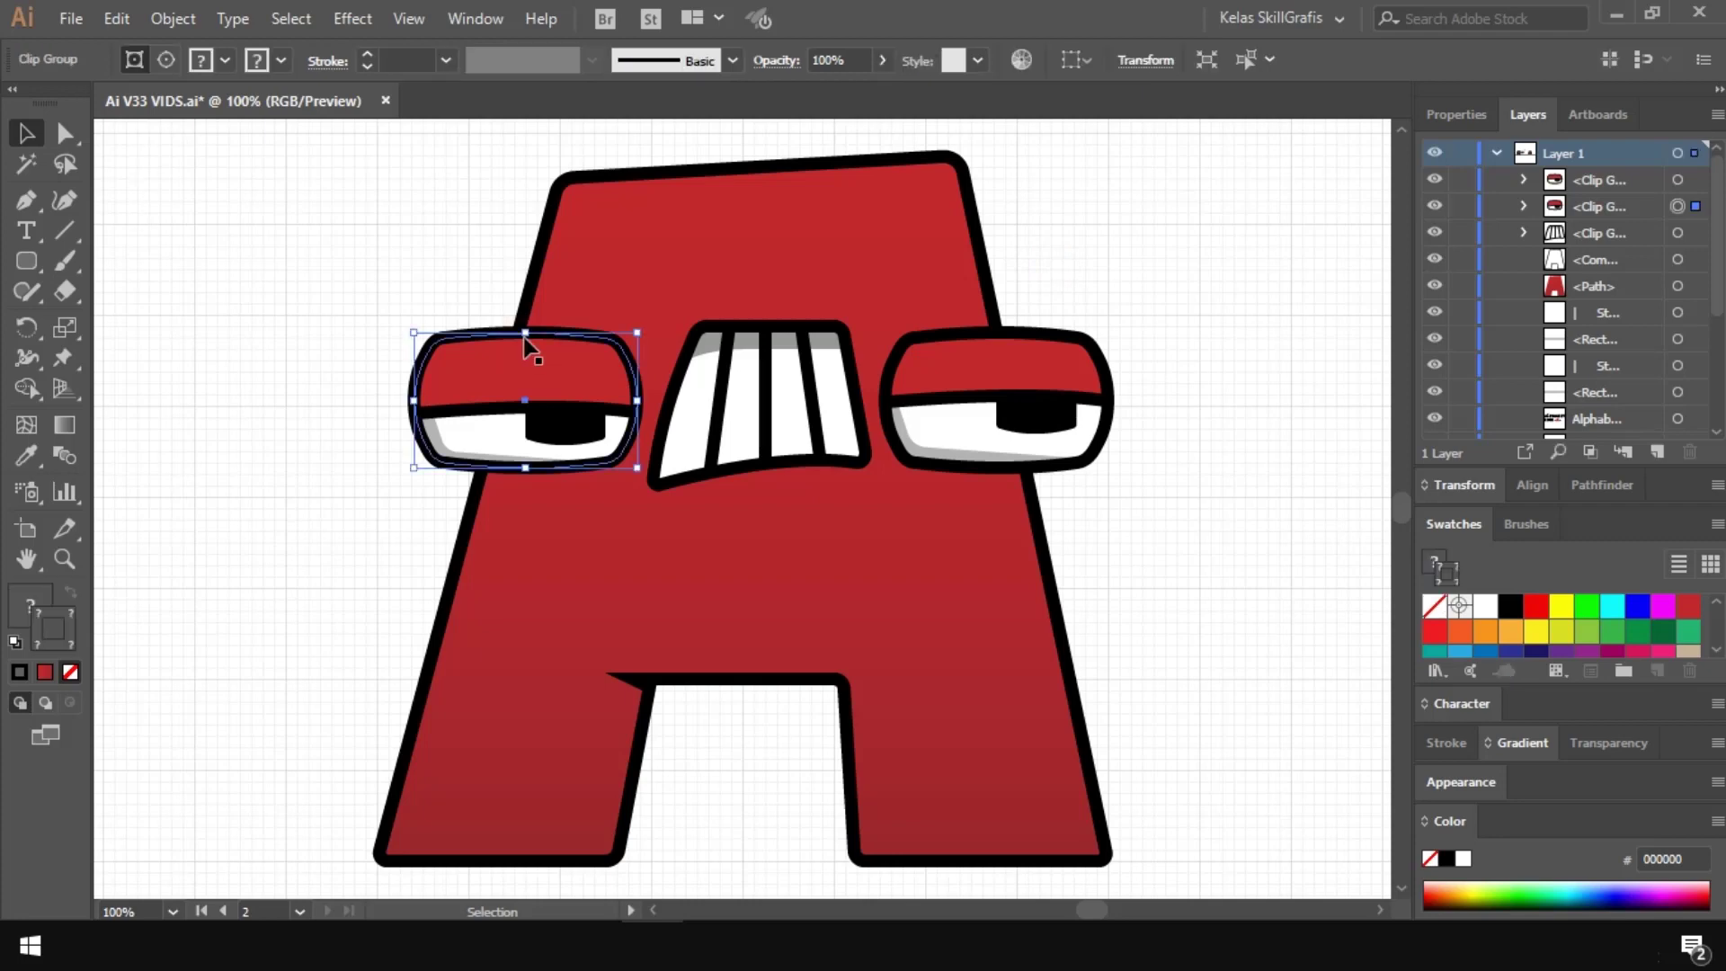
left_click(991, 346)
left_click_drag(1122, 320, 1124, 327)
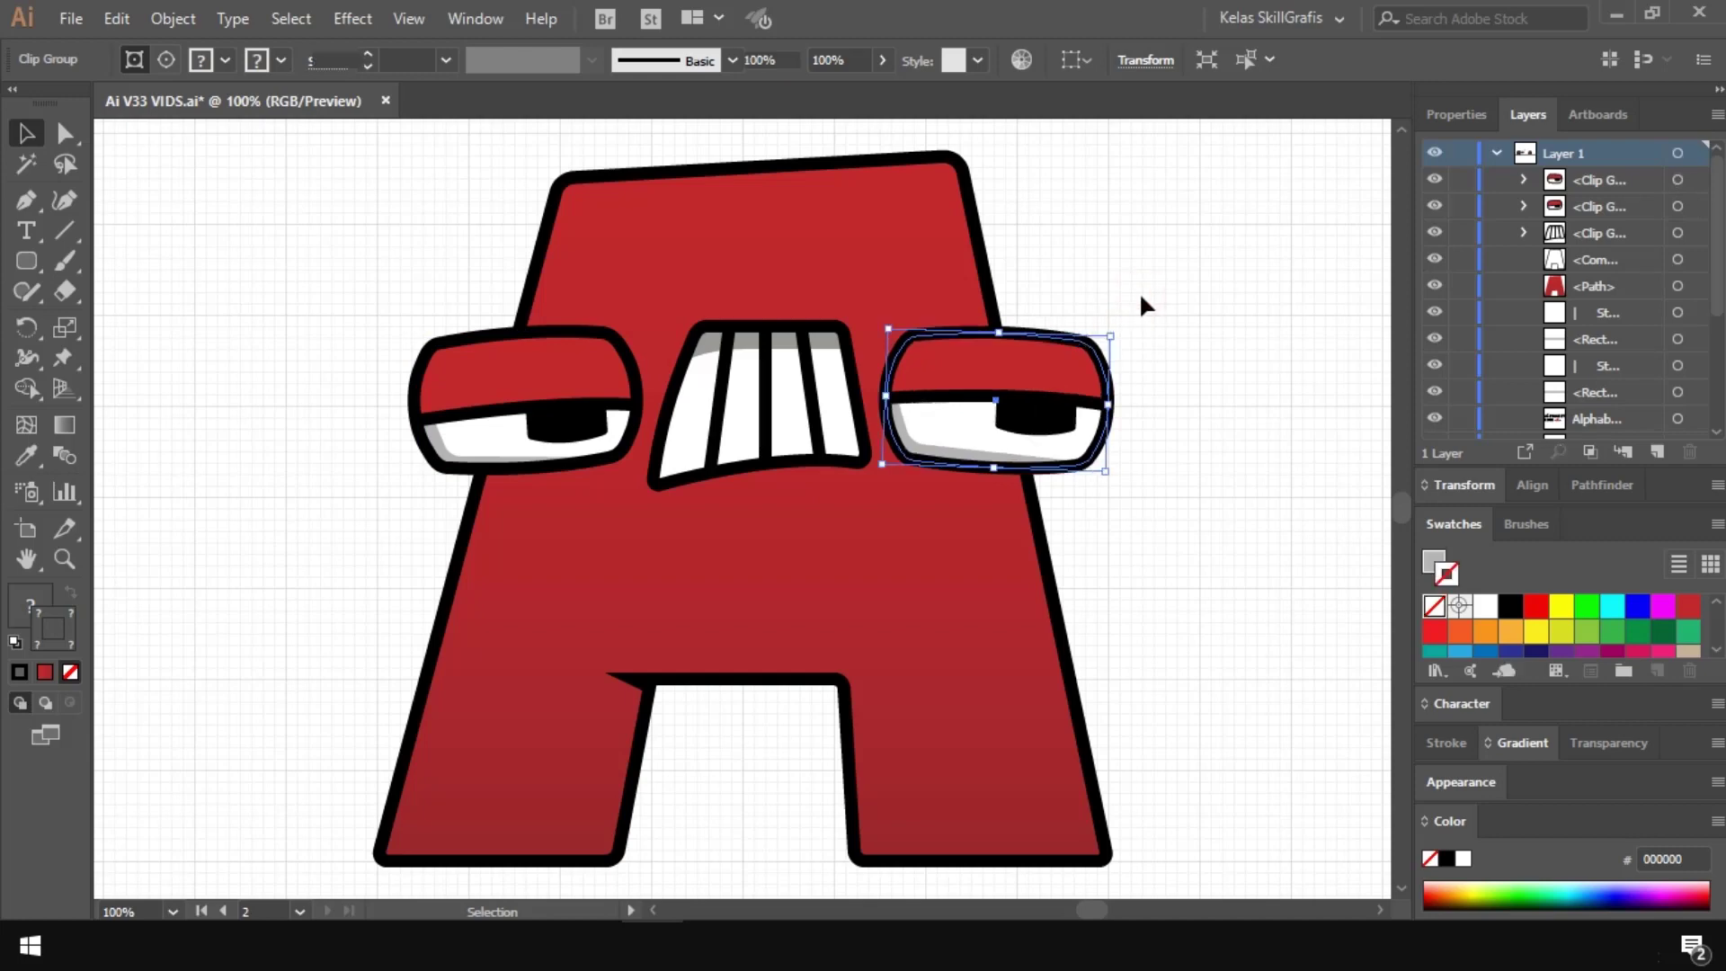
left_click(1140, 298)
Step: Enlarge the toothed mouth slightly around its centre so it nearly fills the gap between the eyes
left_click(836, 340)
left_click_drag(864, 322, 886, 315)
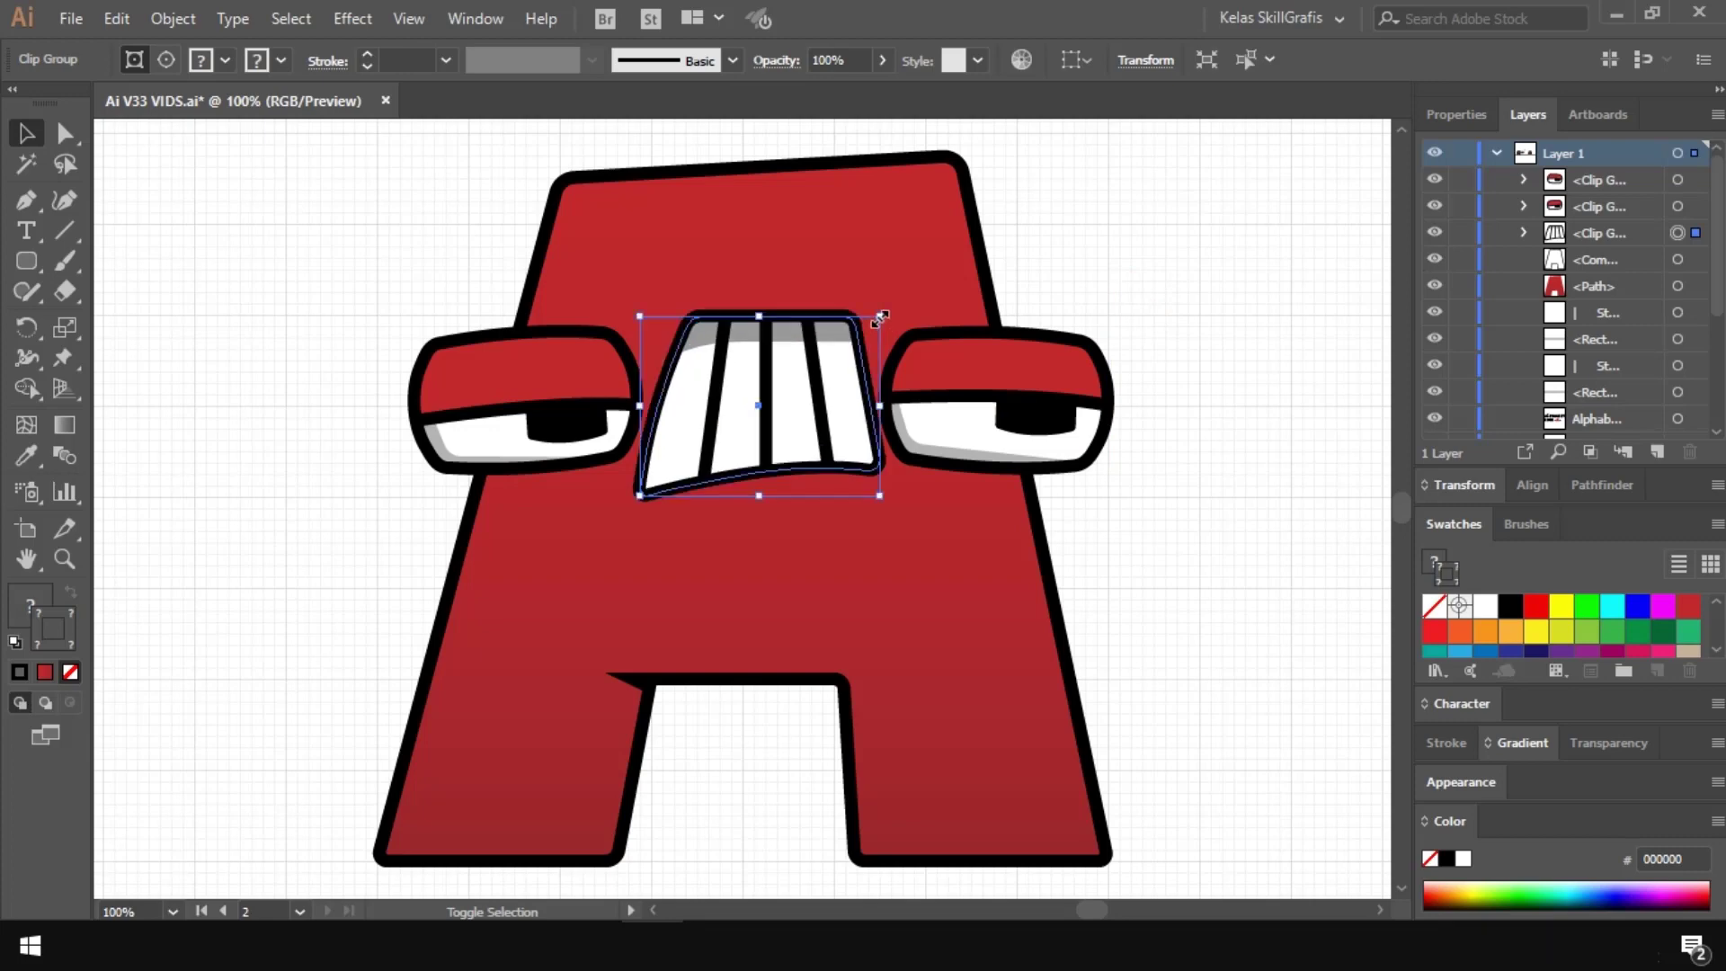
left_click(1034, 252)
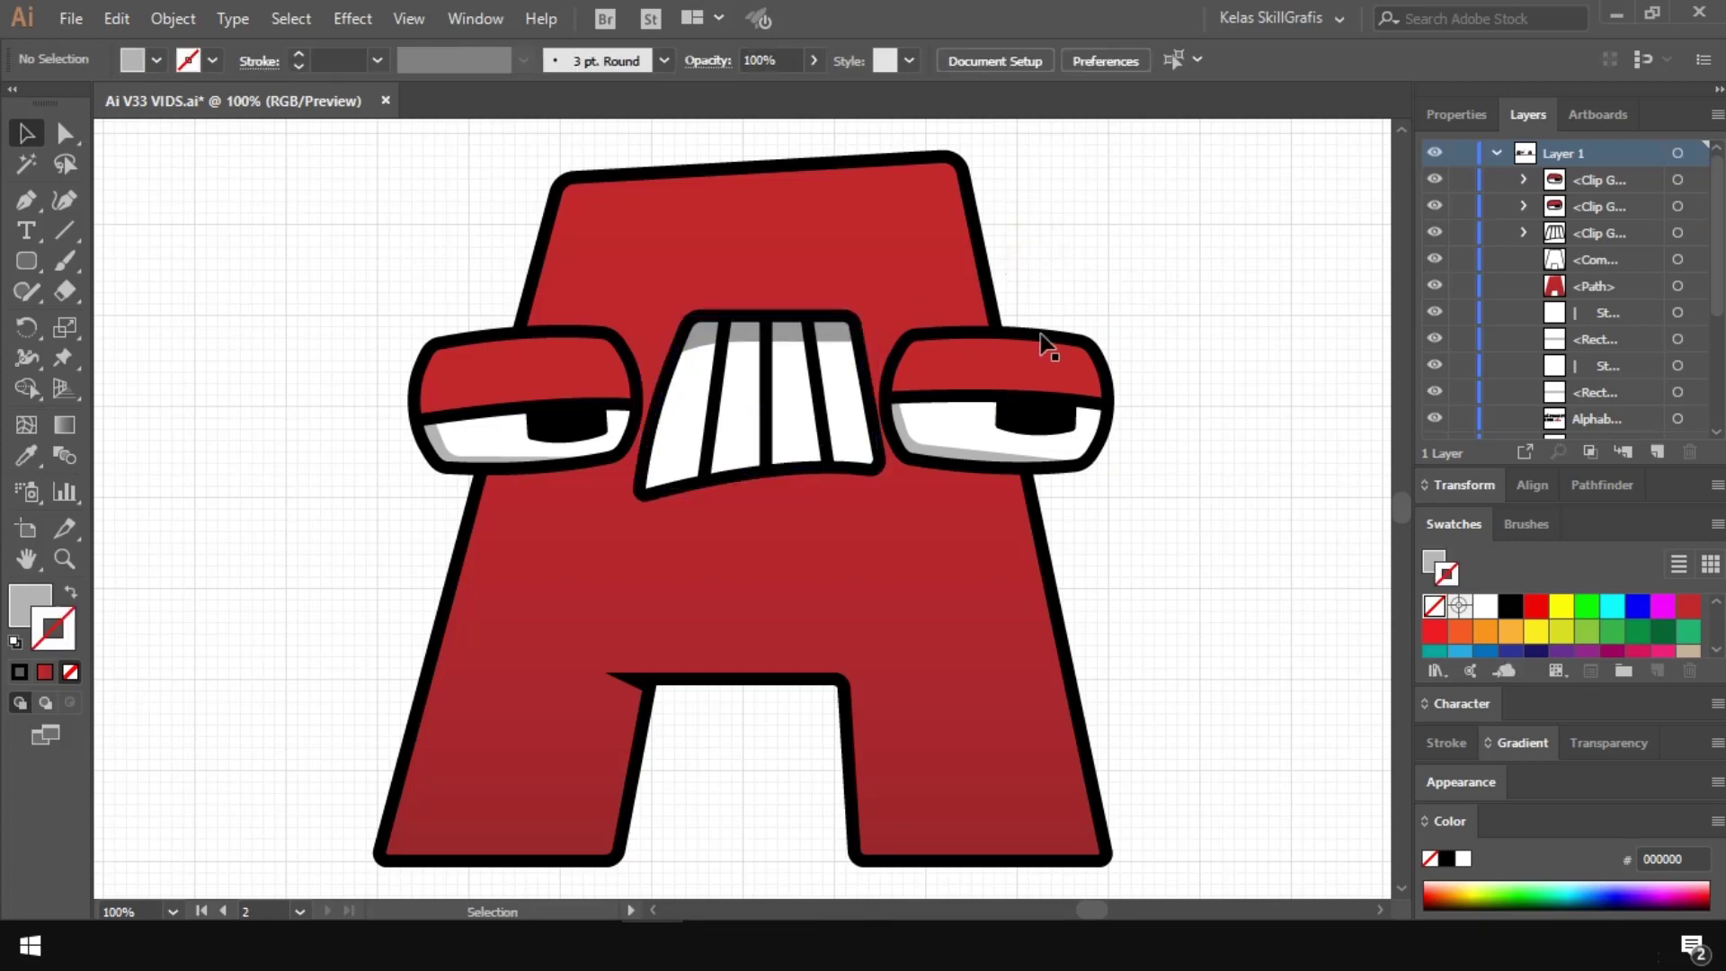
left_click(1041, 337)
left_click(1068, 267)
Step: Draw a flat grey ellipse without stroke, about 792 by 54 pt, across the base of the letter A
key("ctrl+0")
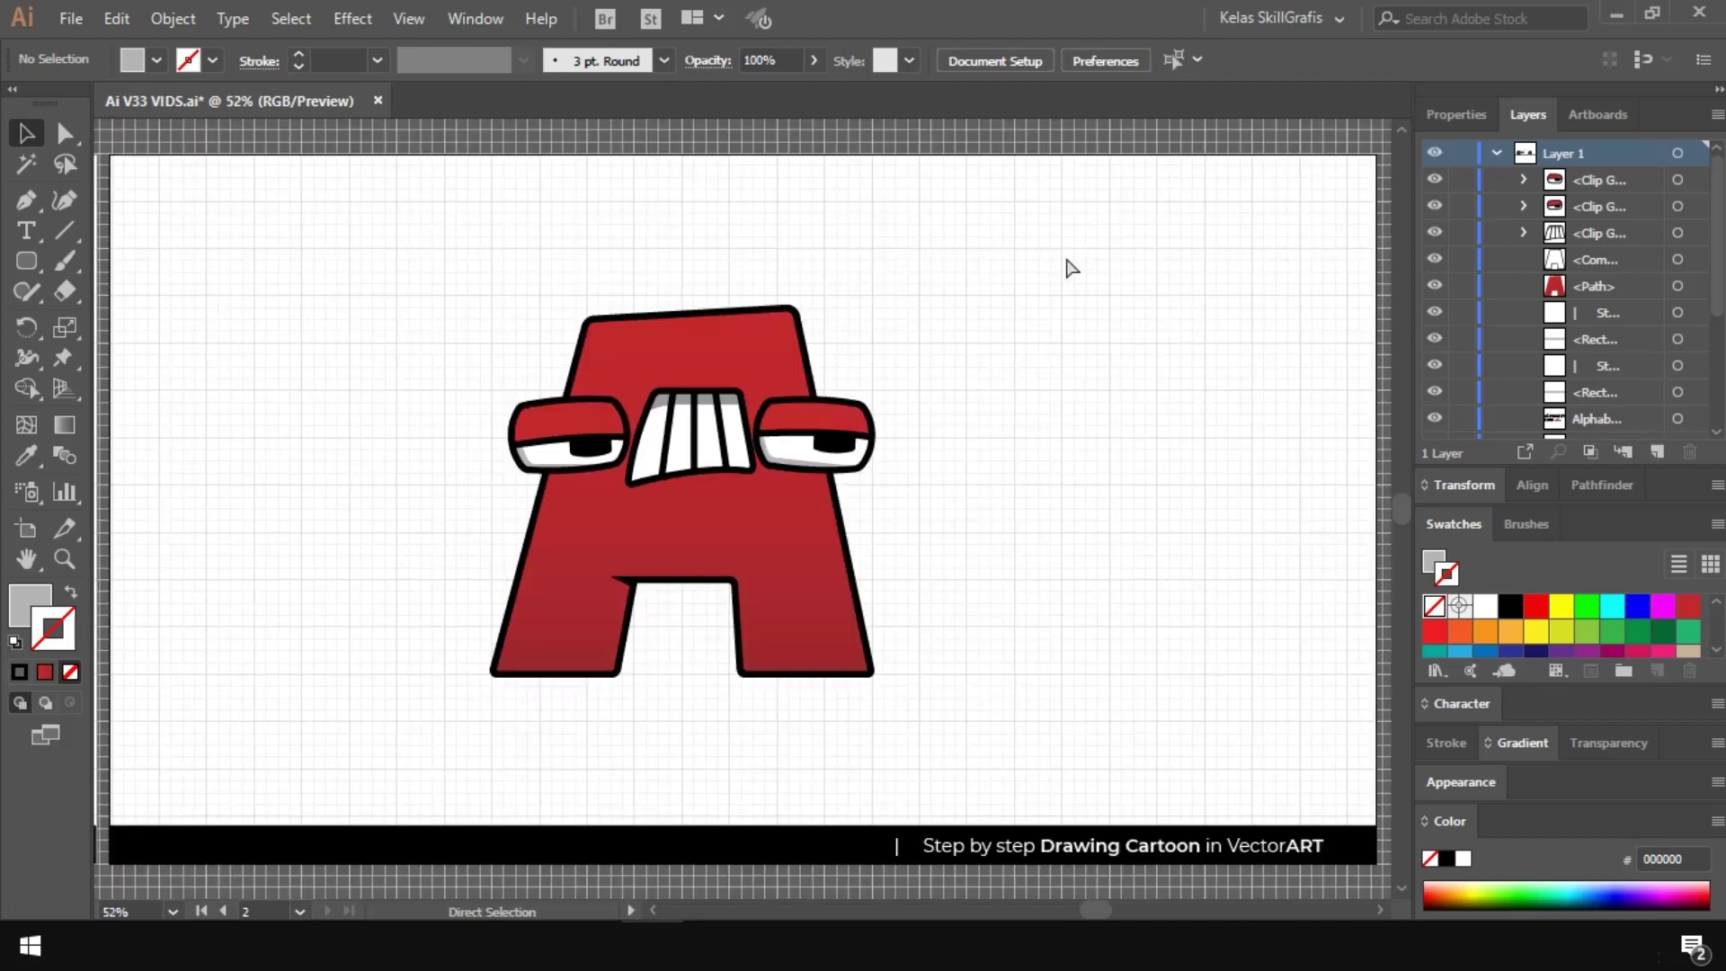
left_click_drag(26, 261, 135, 326)
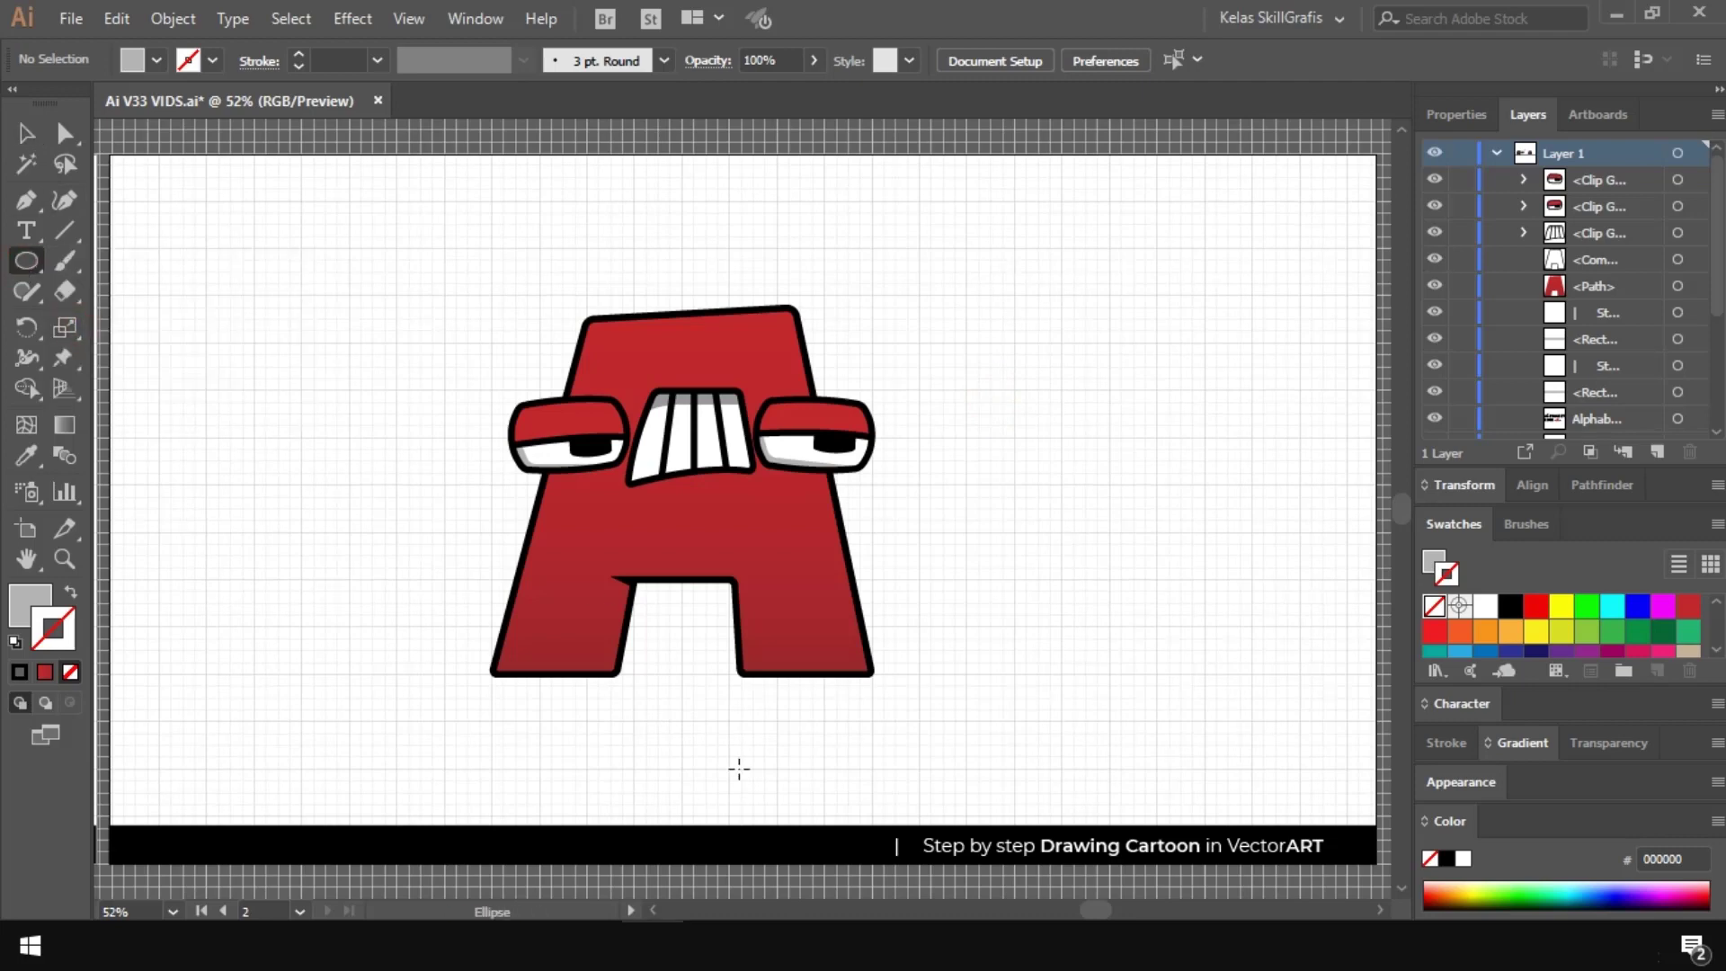
left_click_drag(425, 660, 951, 700)
left_click(26, 133)
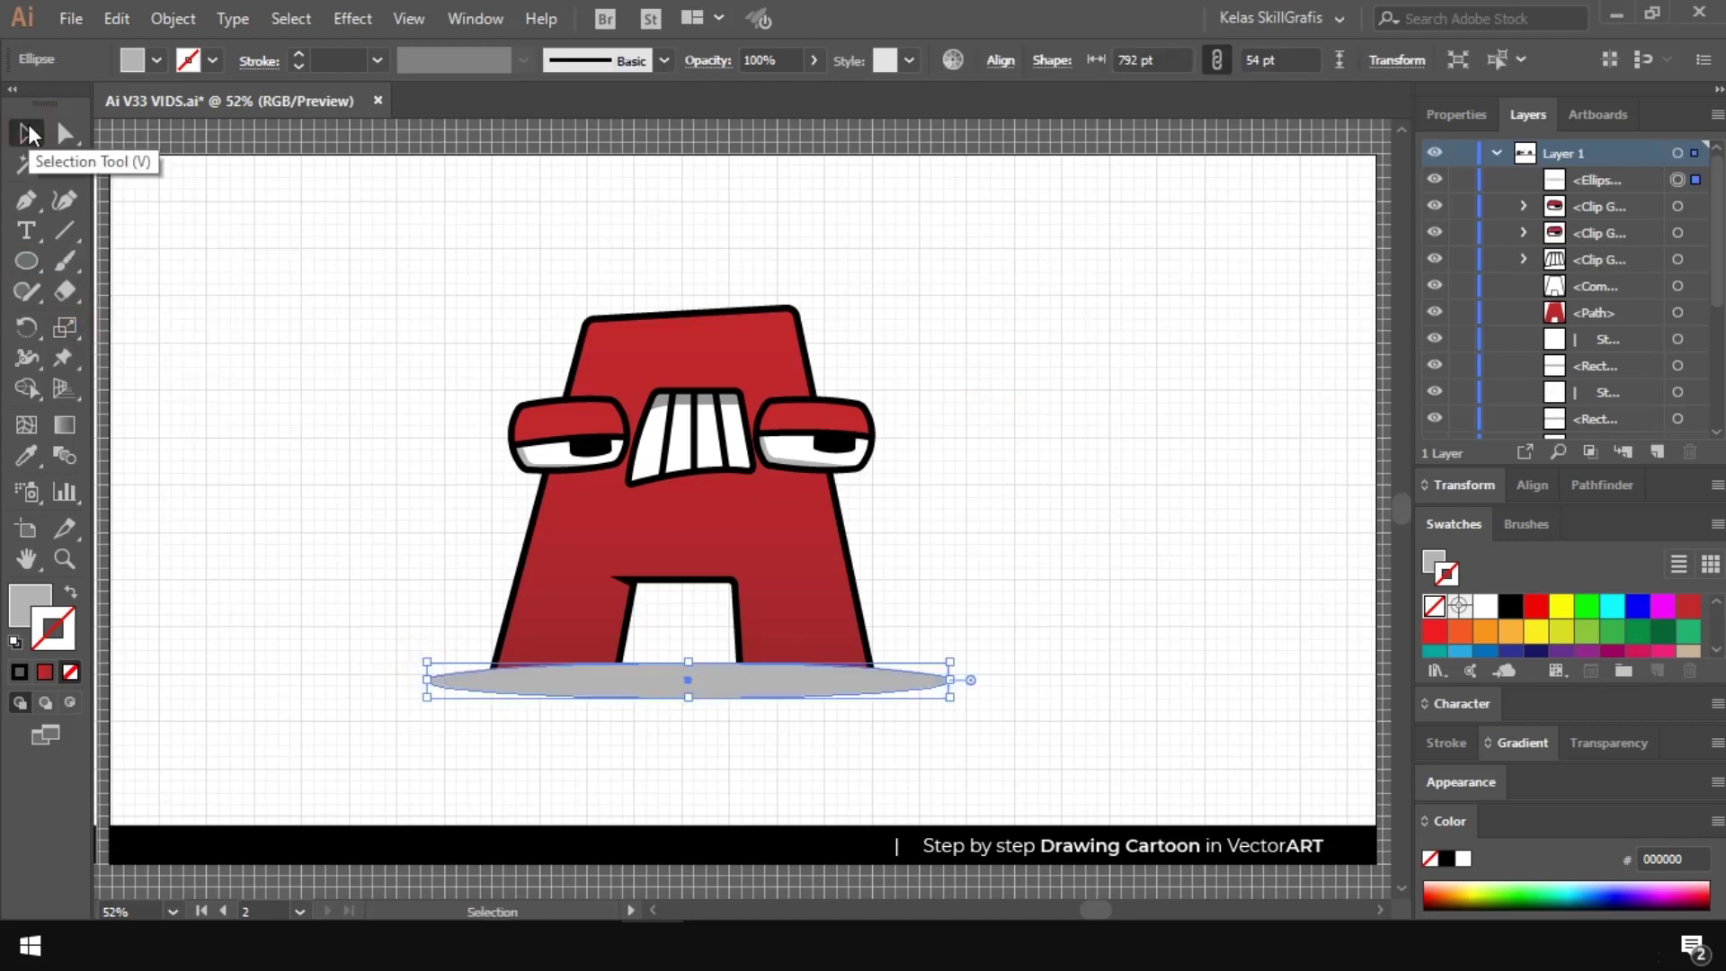
Step: Apply a Gaussian Blur with a 9,9 pixel radius to the grey ellipse under the letter A, with the preview enabled
left_click(352, 19)
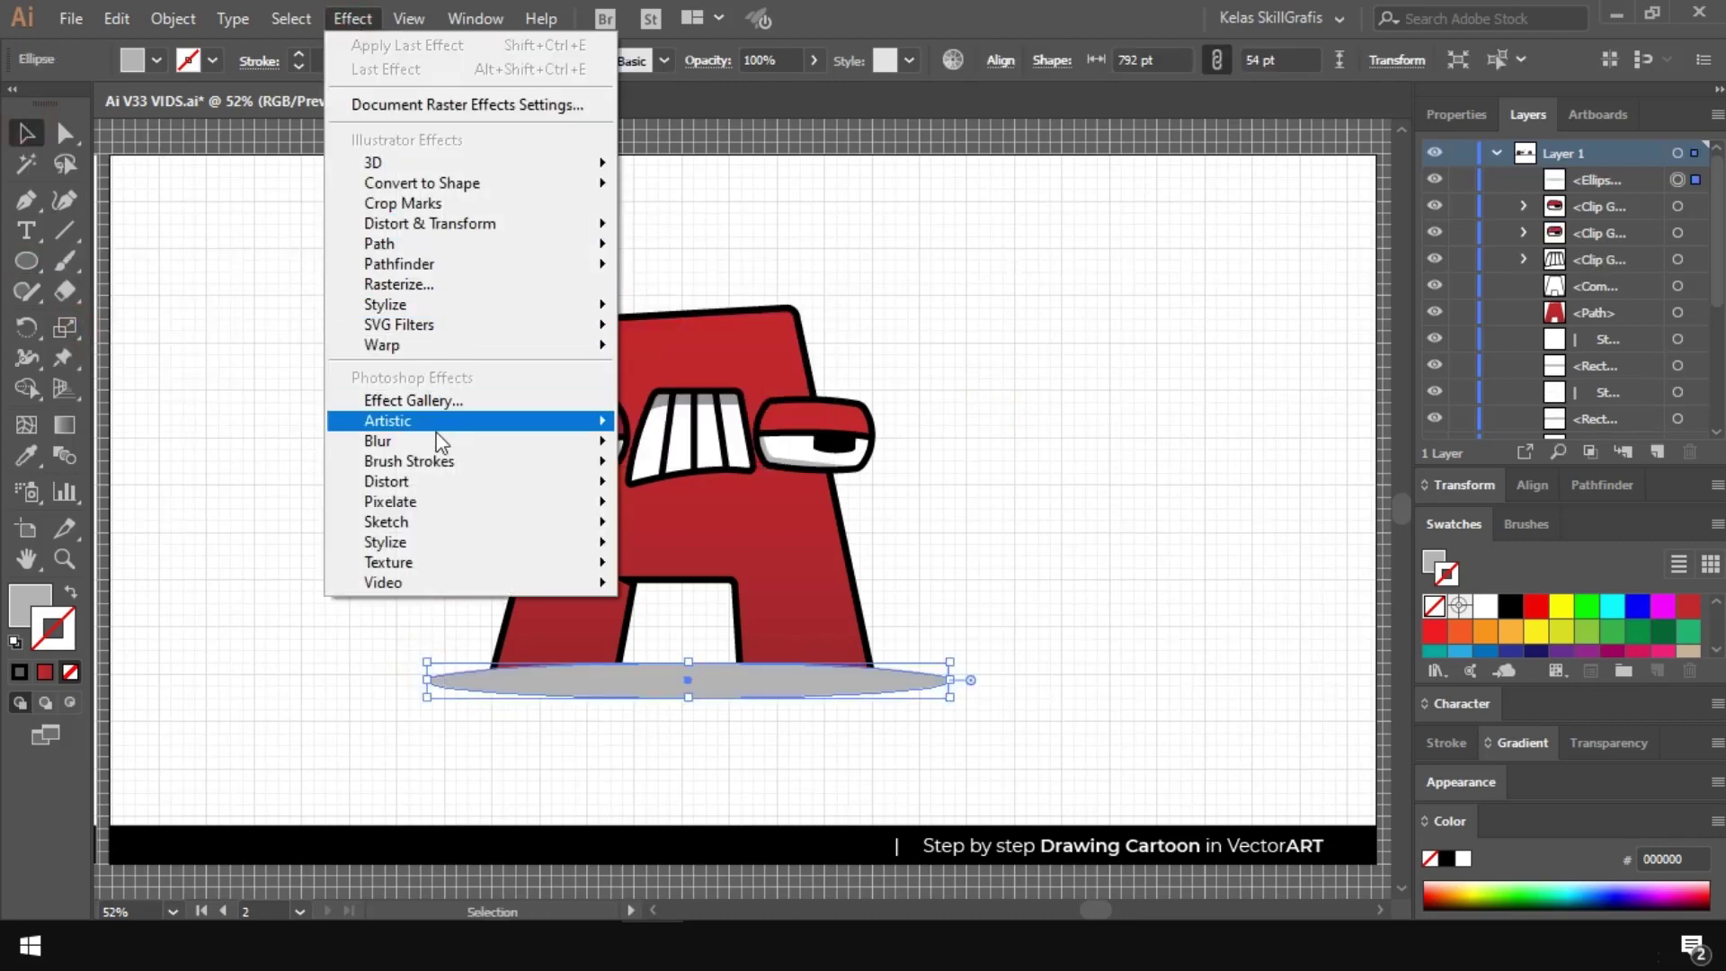
mouse_move(382, 441)
left_click(694, 447)
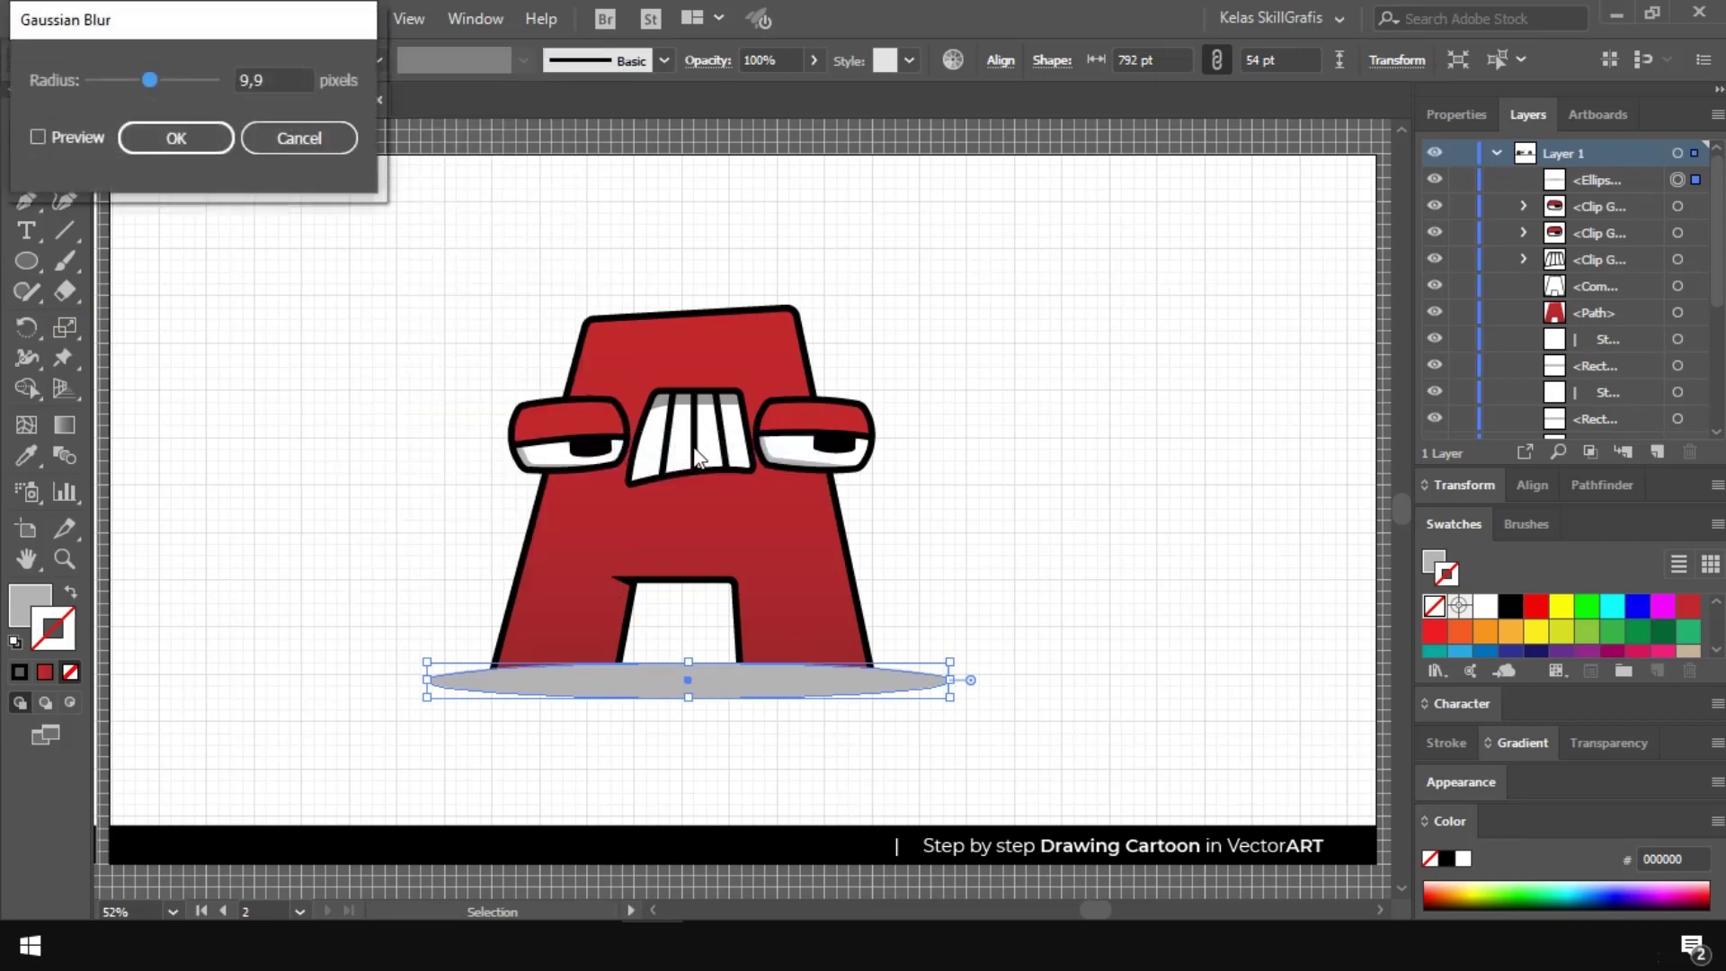
left_click_drag(245, 36, 365, 209)
left_click(176, 306)
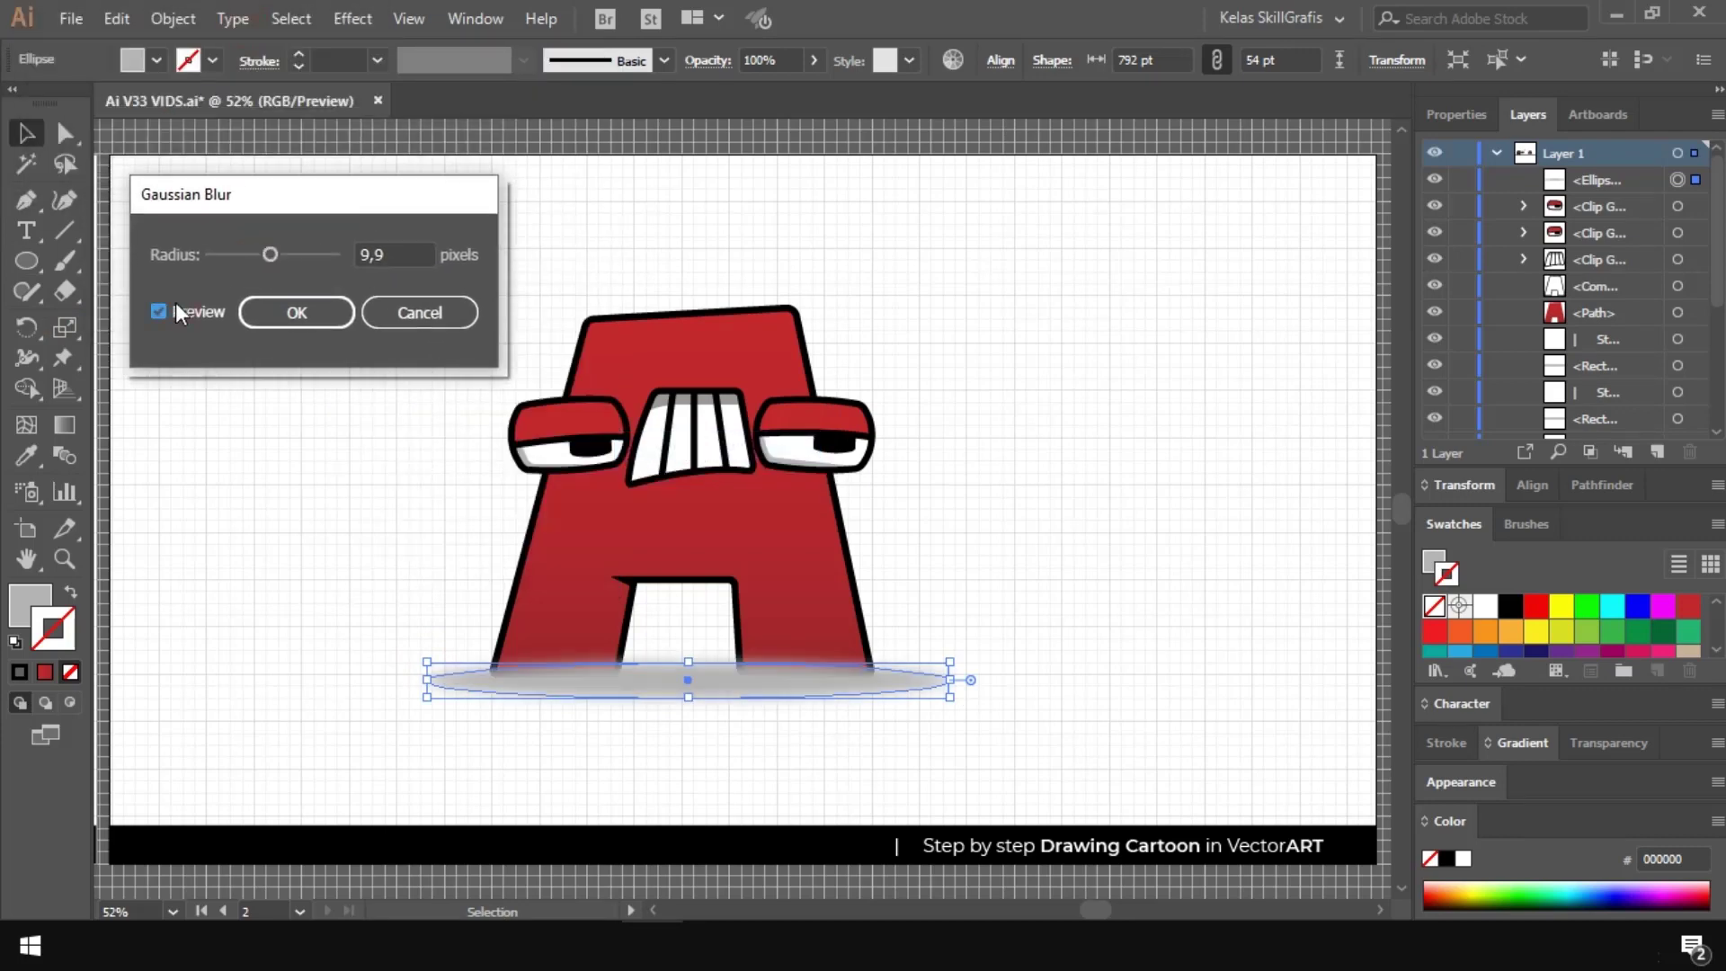
left_click(317, 316)
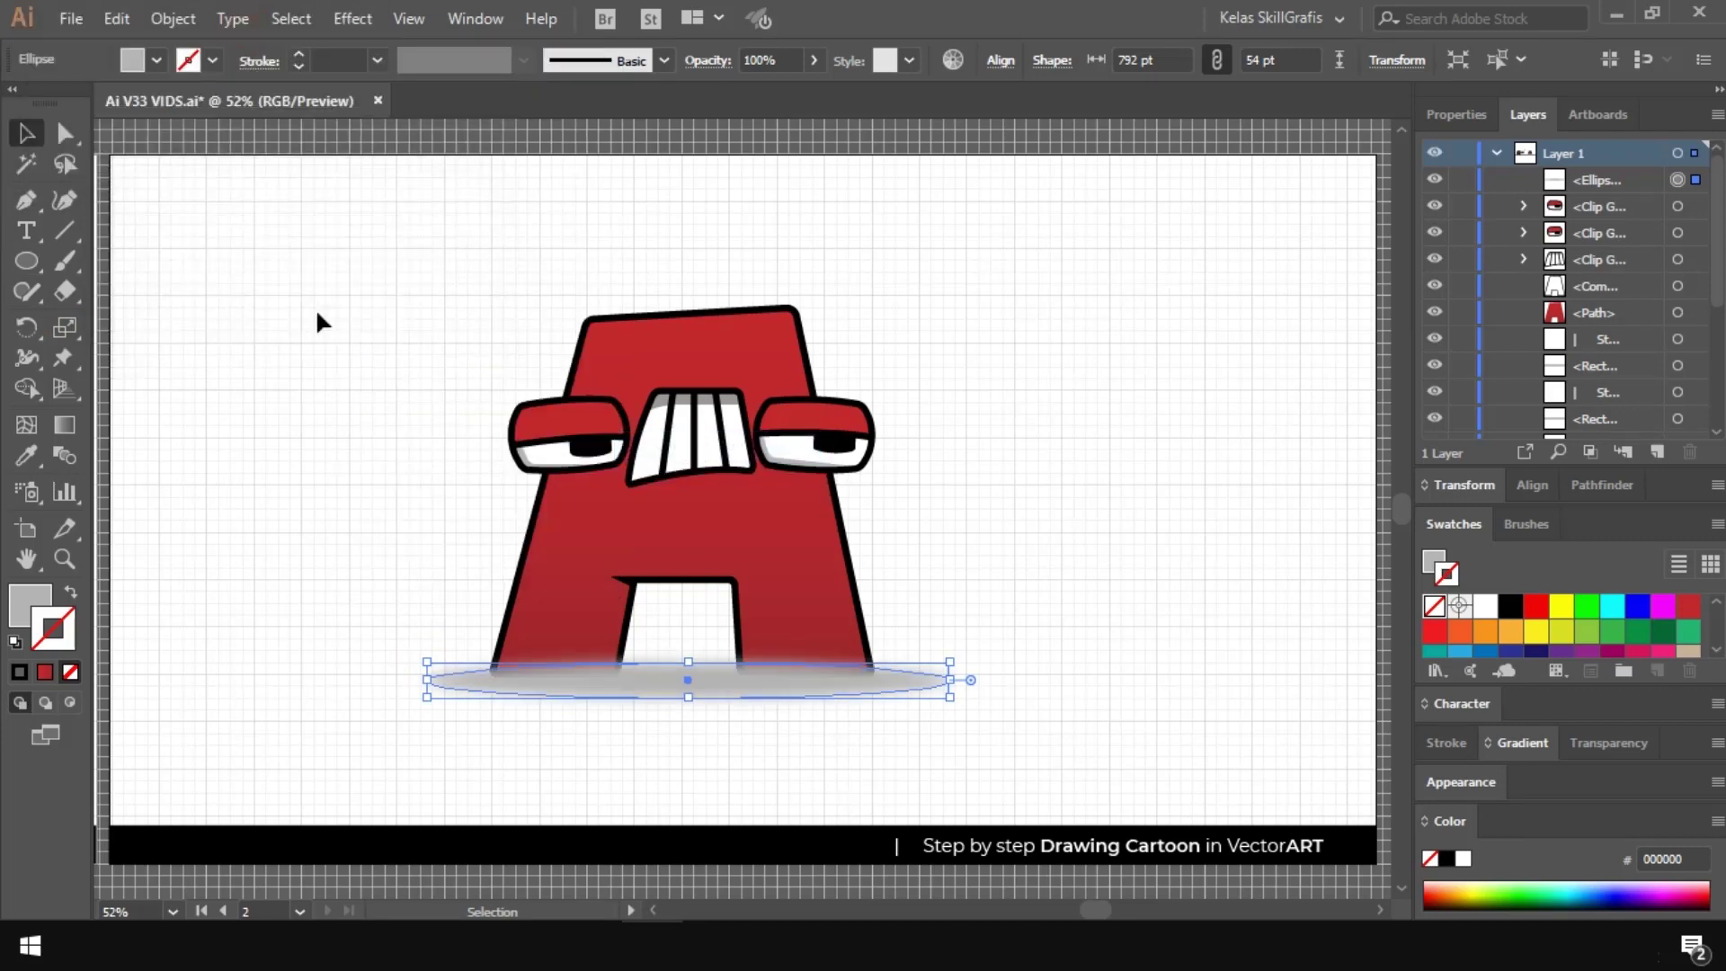
Step: Set the blurred ellipse's blending mode to Multiply and its opacity to 68%, then deselect it
left_click(1592, 744)
left_click(1525, 672)
left_click(1455, 261)
left_click(1672, 671)
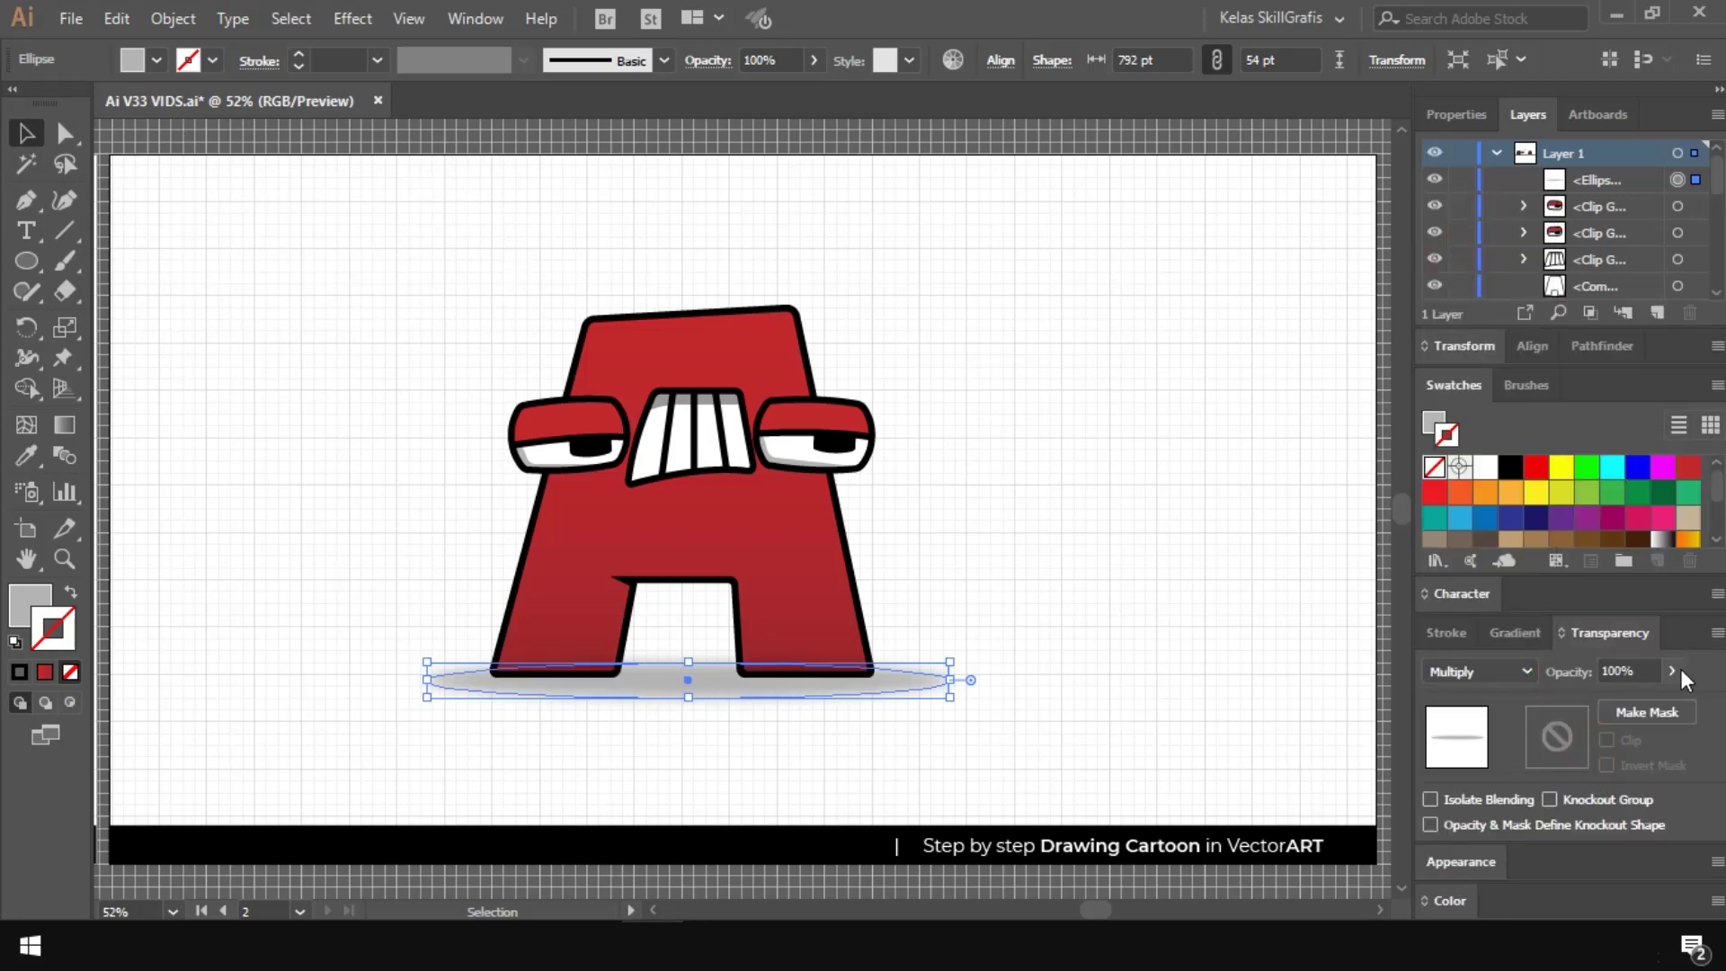
left_click_drag(1659, 700, 1594, 700)
left_click(1109, 572)
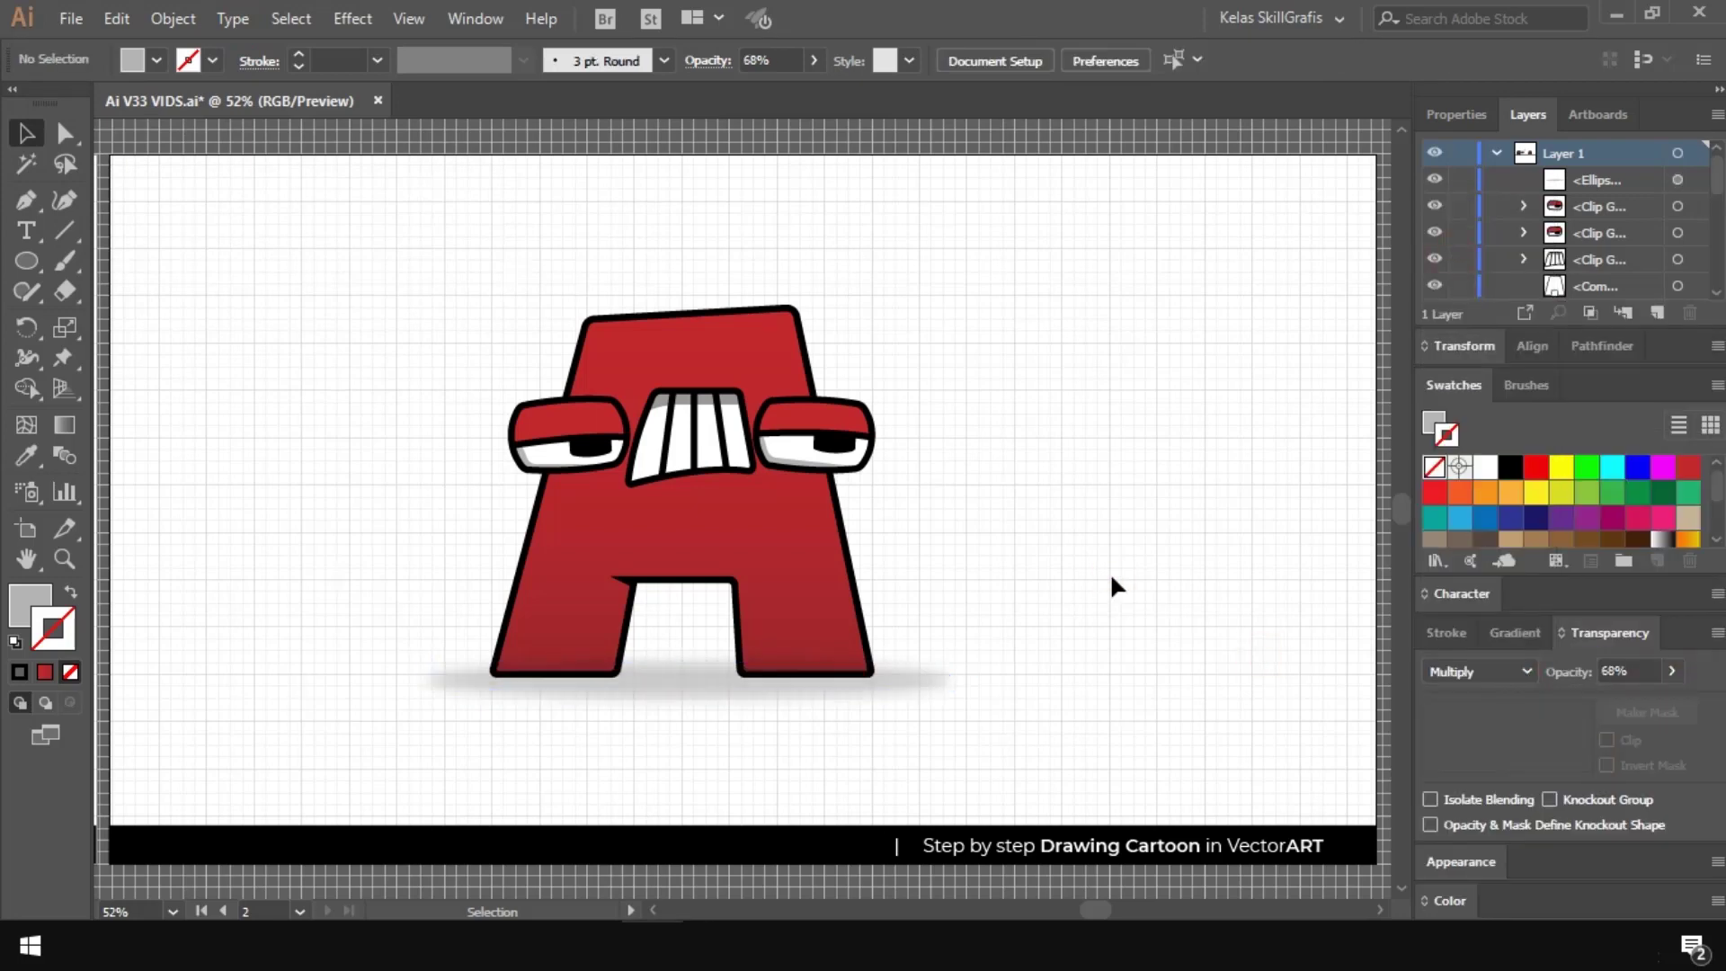
Step: Hide the grid to show the finished character and title text on a plain artboard
key("ctrl+equal")
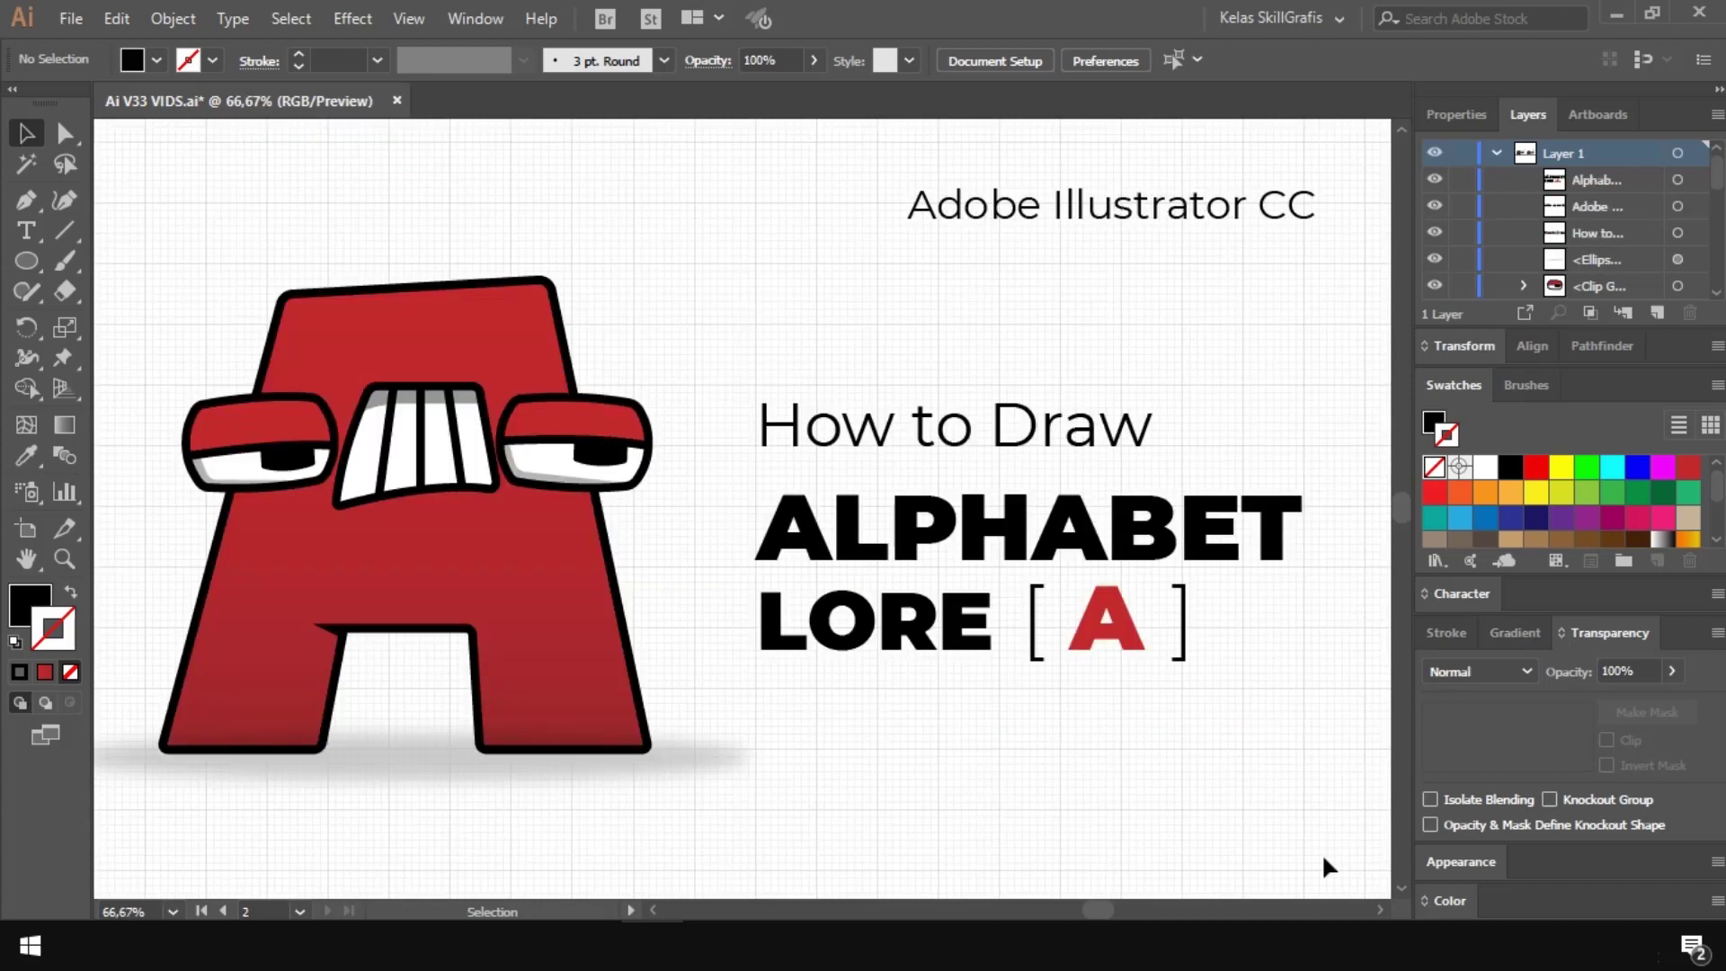
key("ctrl+0")
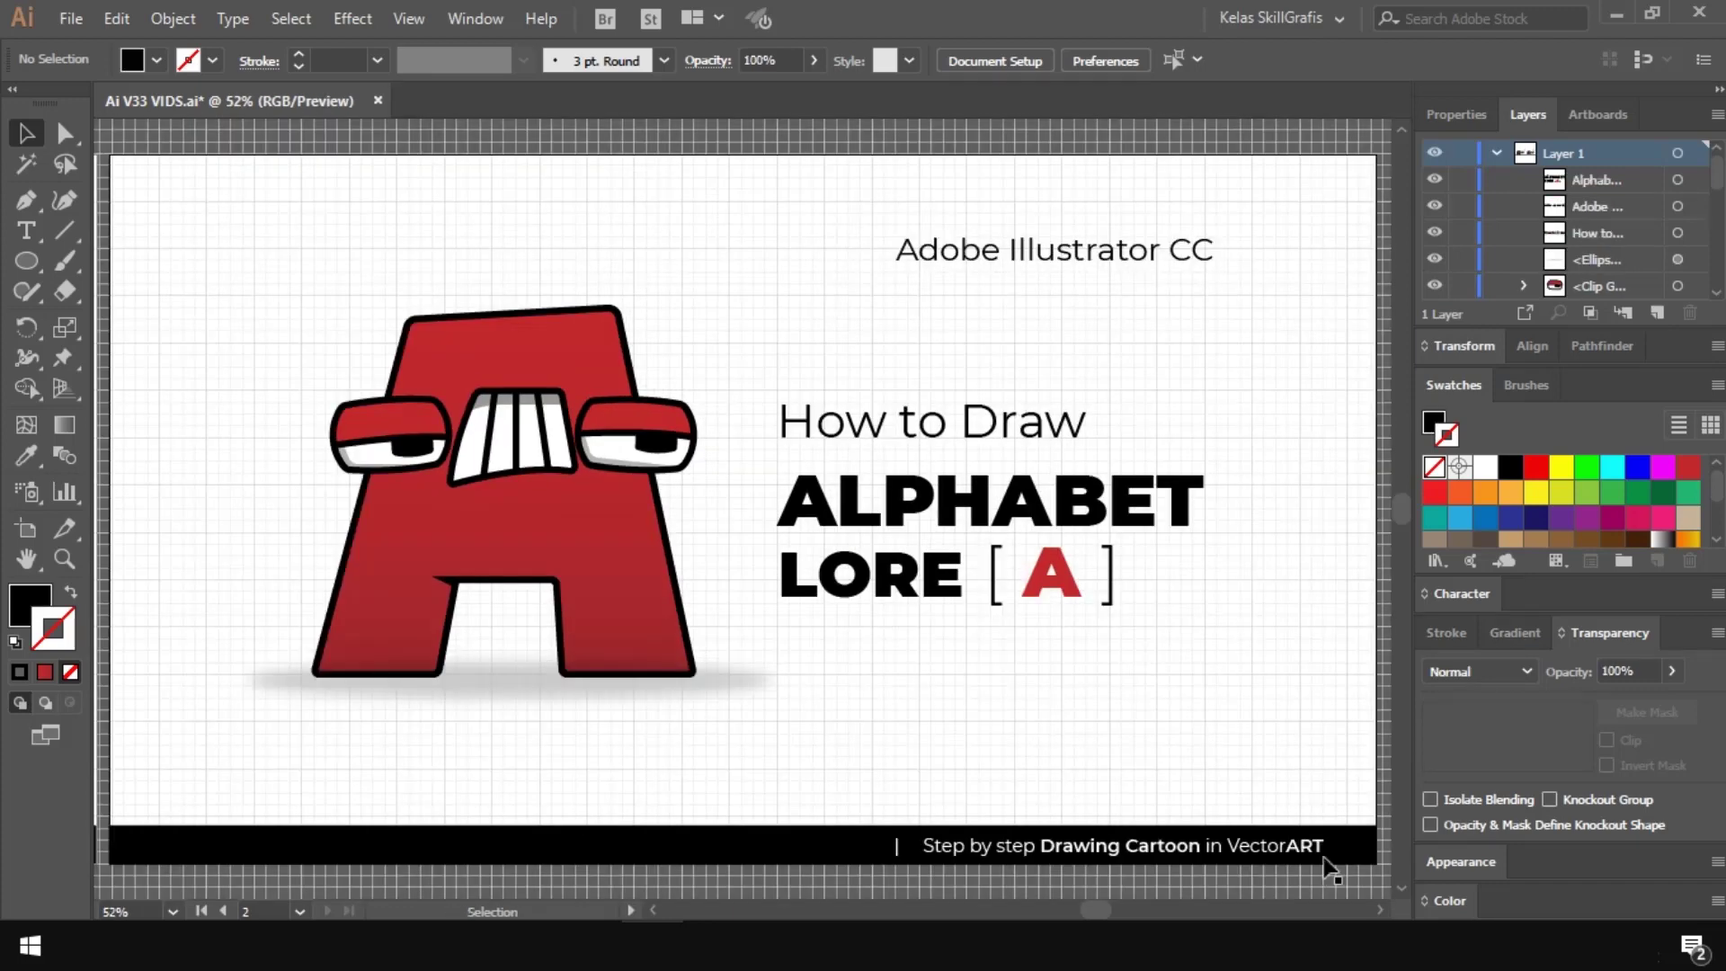
left_click(408, 18)
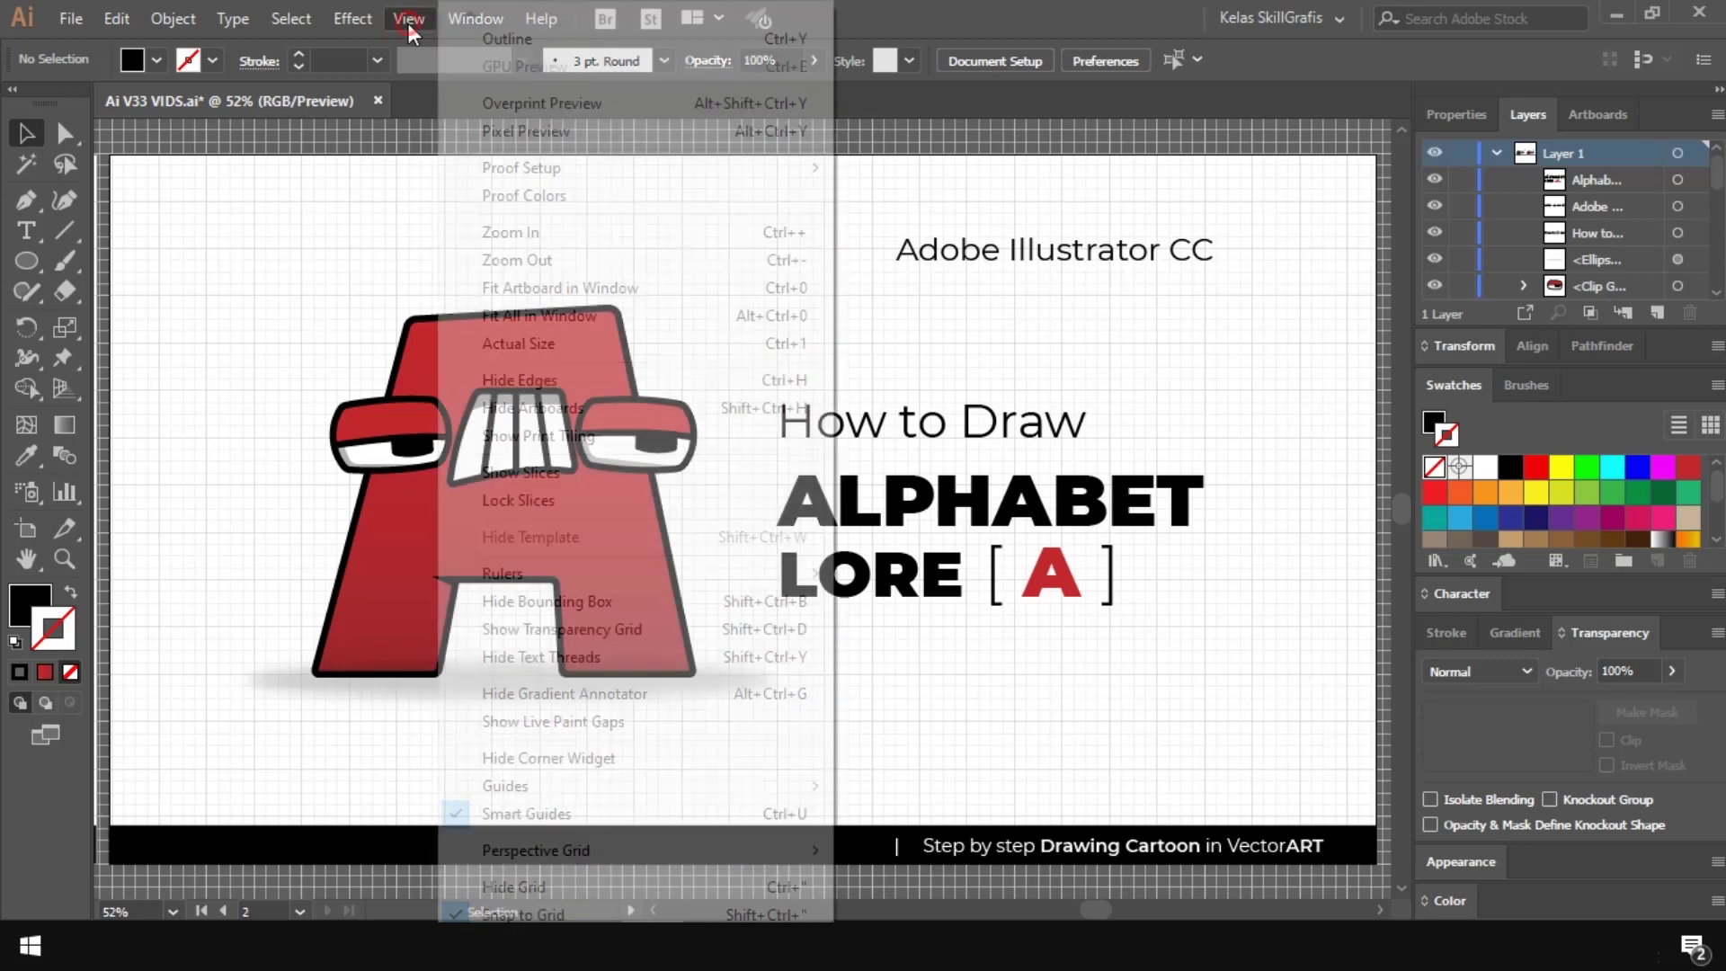
left_click(501, 882)
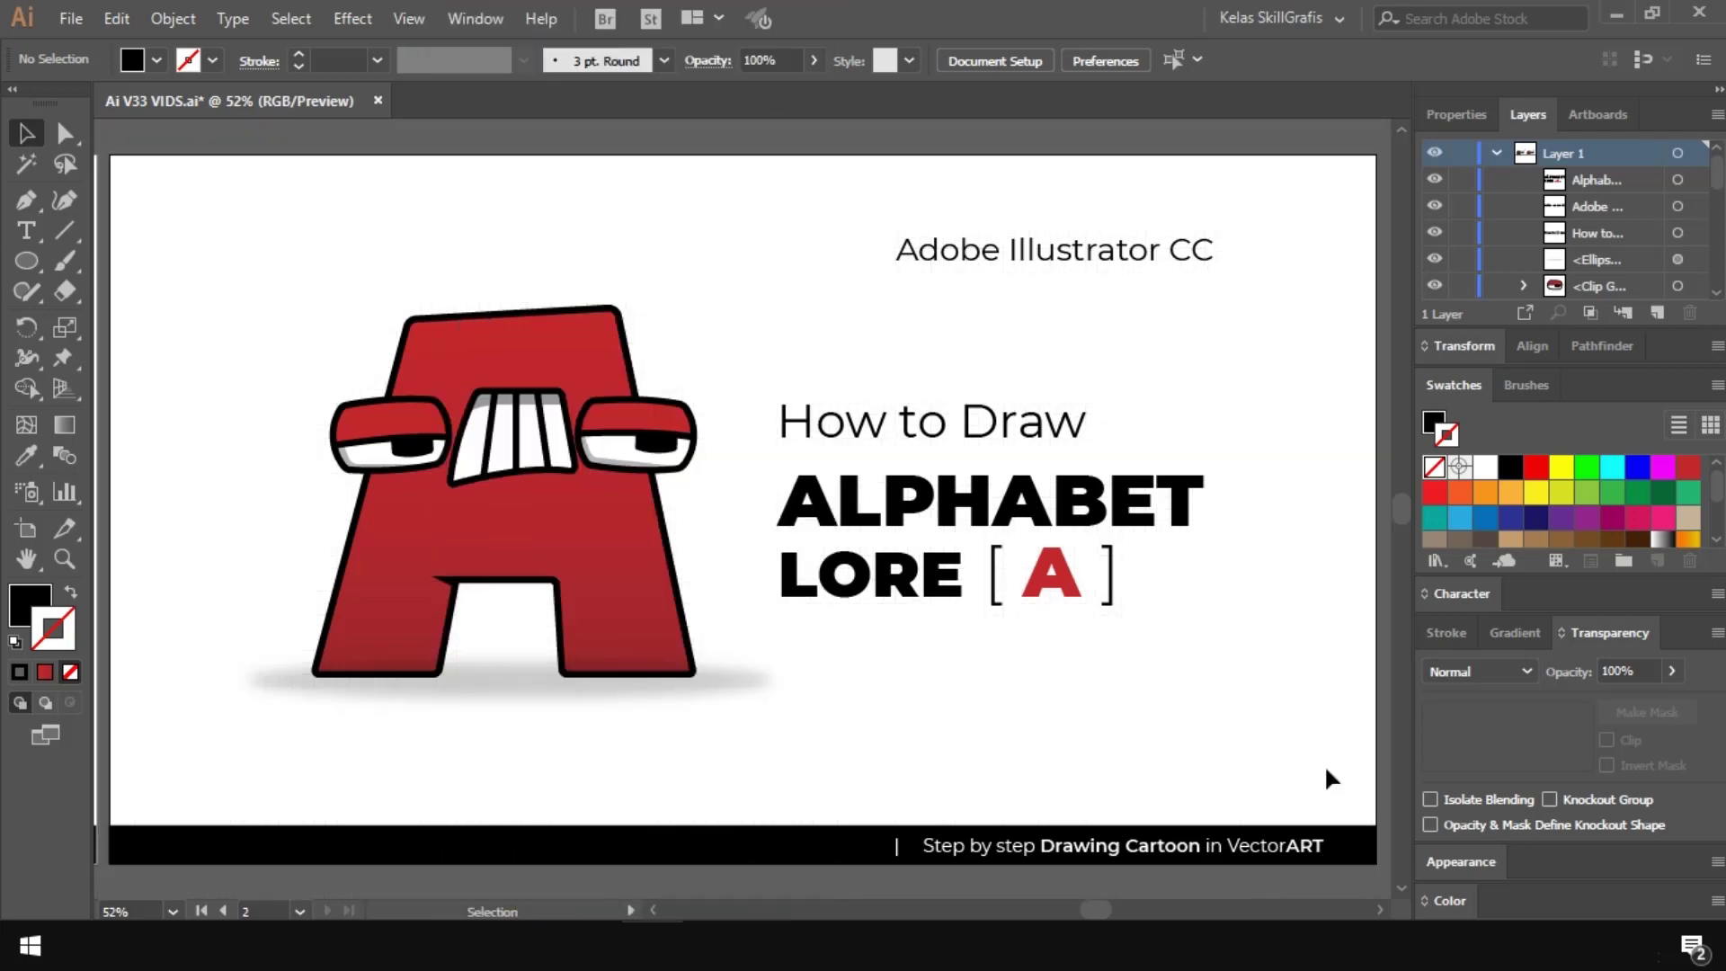